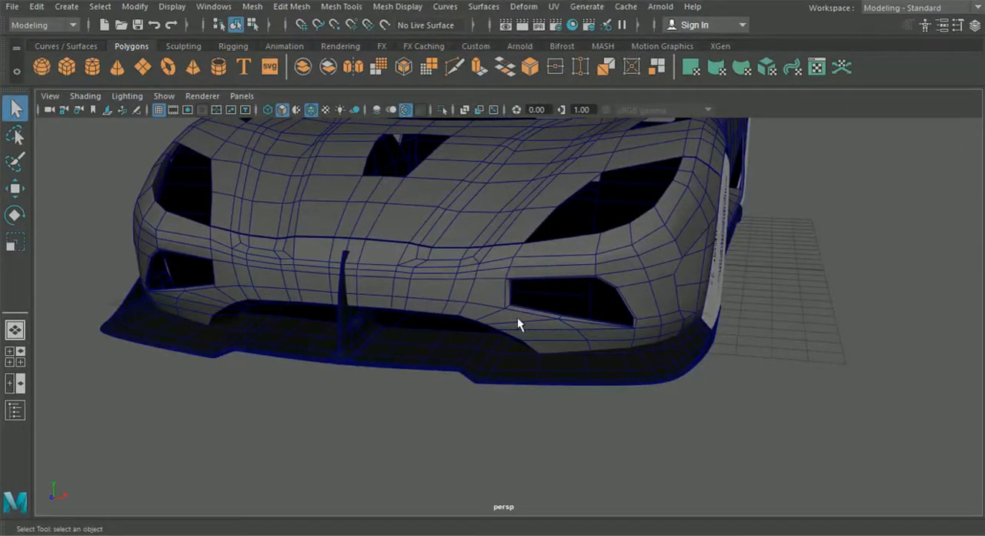
Step: Examine the car body model's front, rear and side, focusing on the nose and splitter area
left_click_drag(634, 314, 436, 266, "alt")
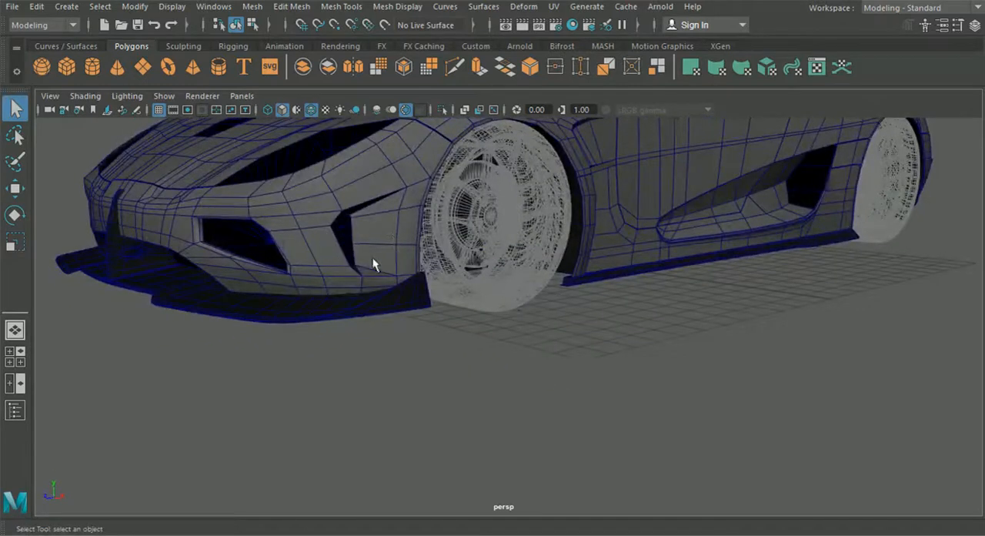
left_click_drag(316, 256, 418, 284, "alt")
scroll(420, 284, "up", 4)
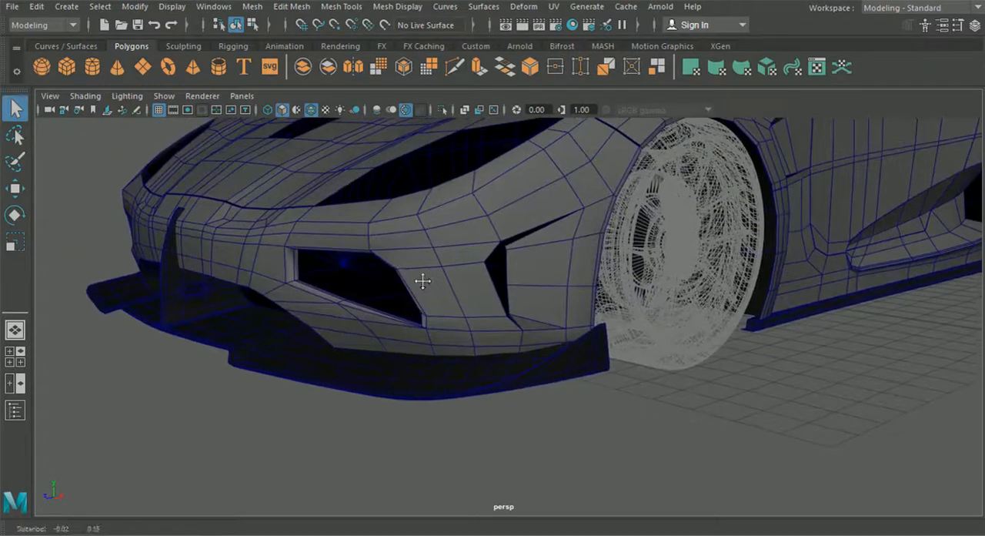
middle_click_drag(426, 284, 455, 305, "alt")
scroll(455, 305, "down", 5)
mouse_move(451, 297)
left_mouse_down("alt")
mouse_move(374, 295)
mouse_move(436, 299)
left_mouse_up("alt")
scroll(470, 318, "up", 6)
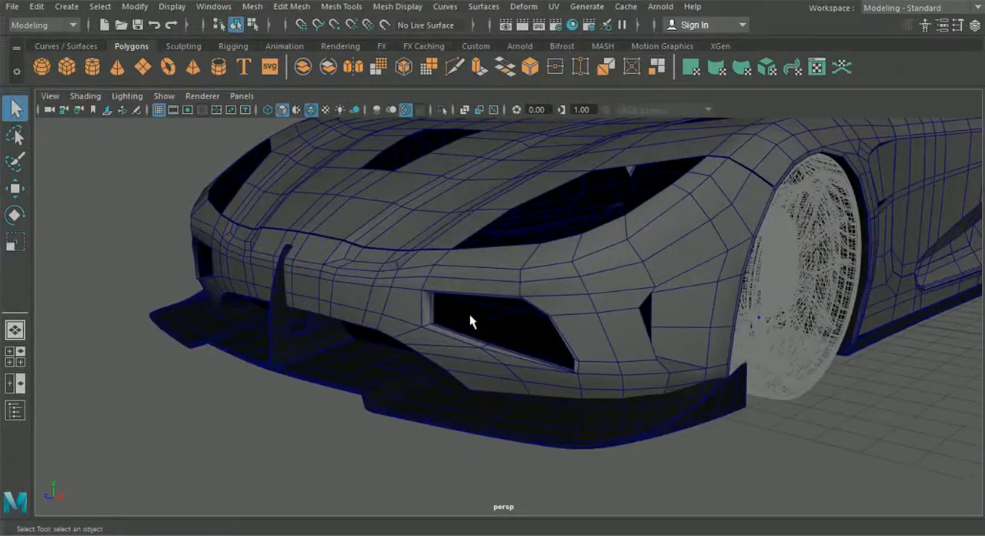
middle_click_drag(462, 305, 486, 308, "alt")
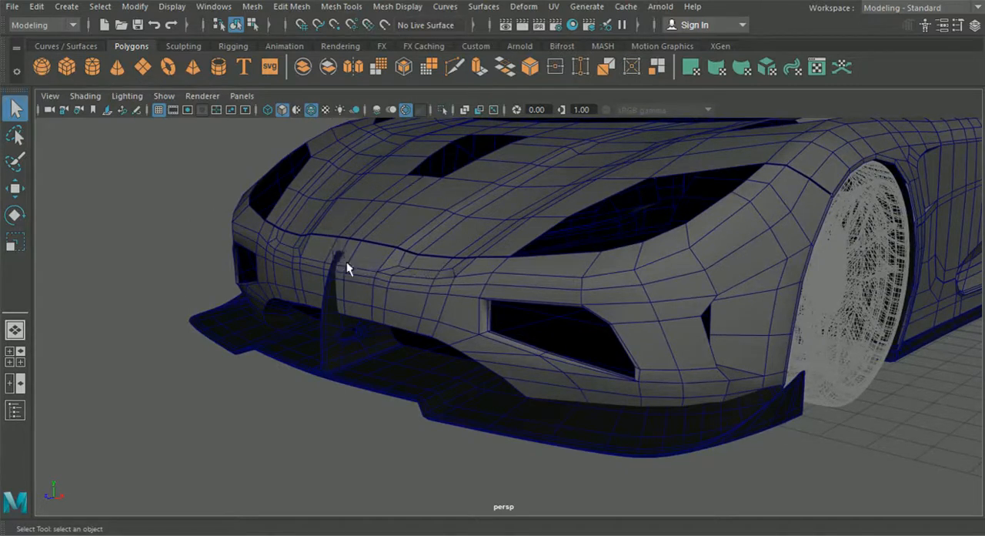
scroll(346, 260, "down", 8)
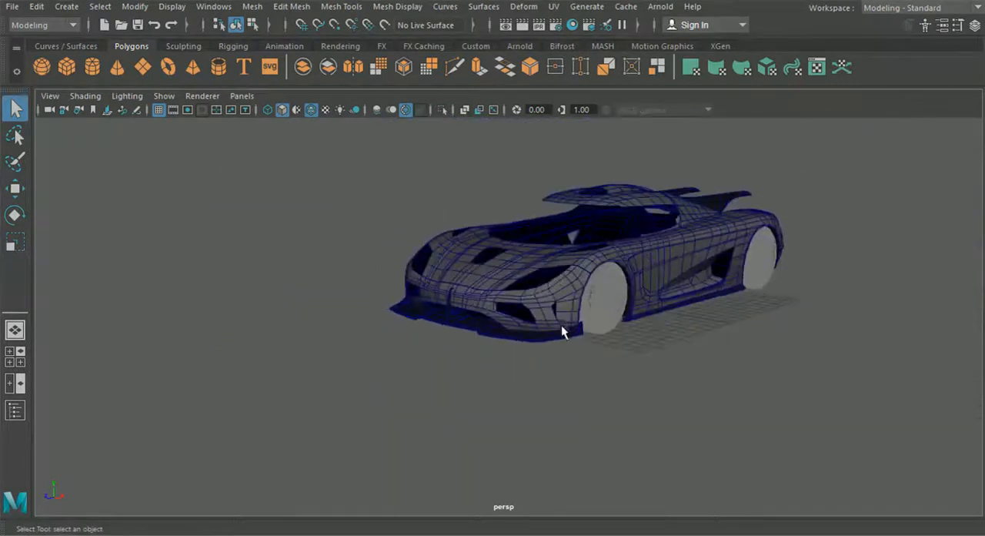
left_click_drag(561, 324, 590, 306, "alt")
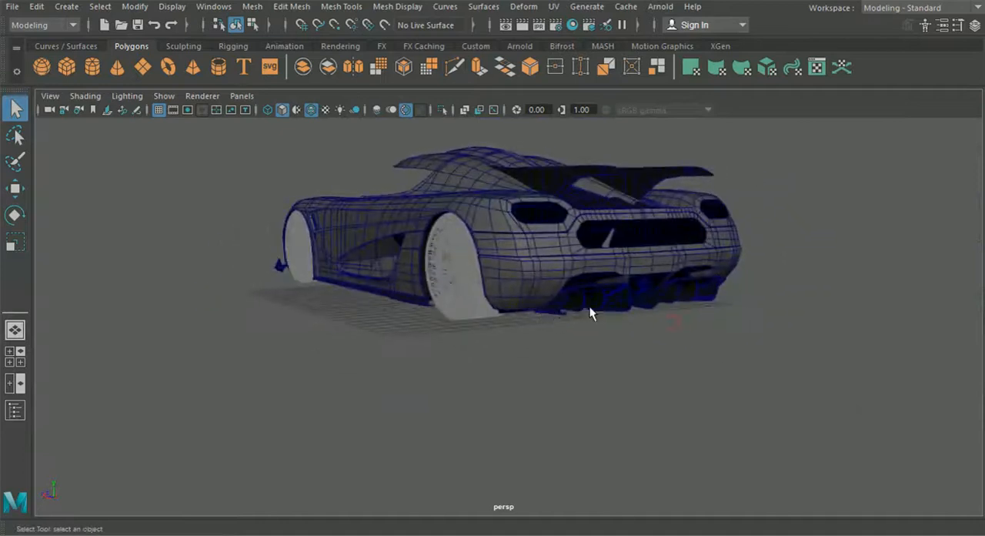
left_click_drag(397, 331, 537, 340, "alt")
scroll(537, 340, "up", 2)
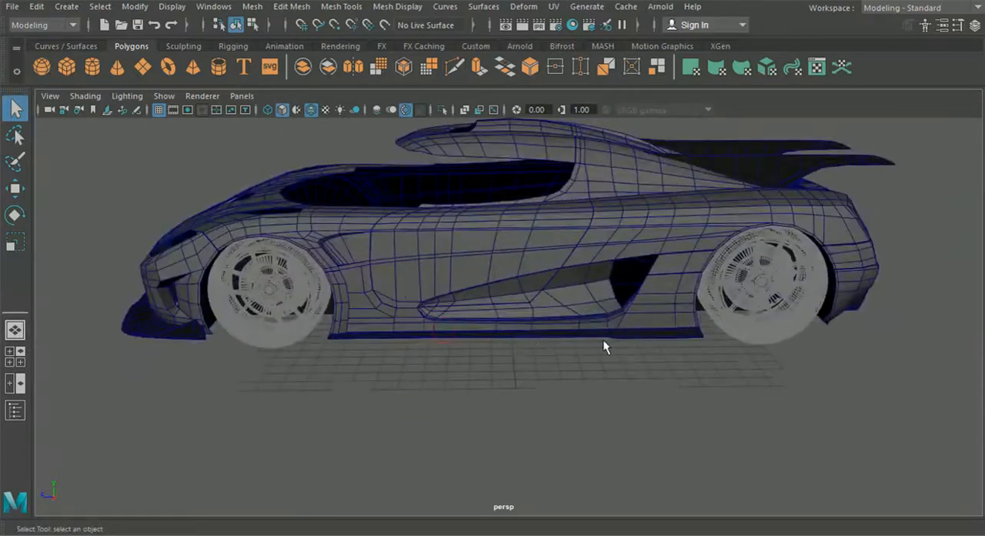
left_click_drag(435, 344, 521, 336, "alt")
scroll(303, 326, "up", 2)
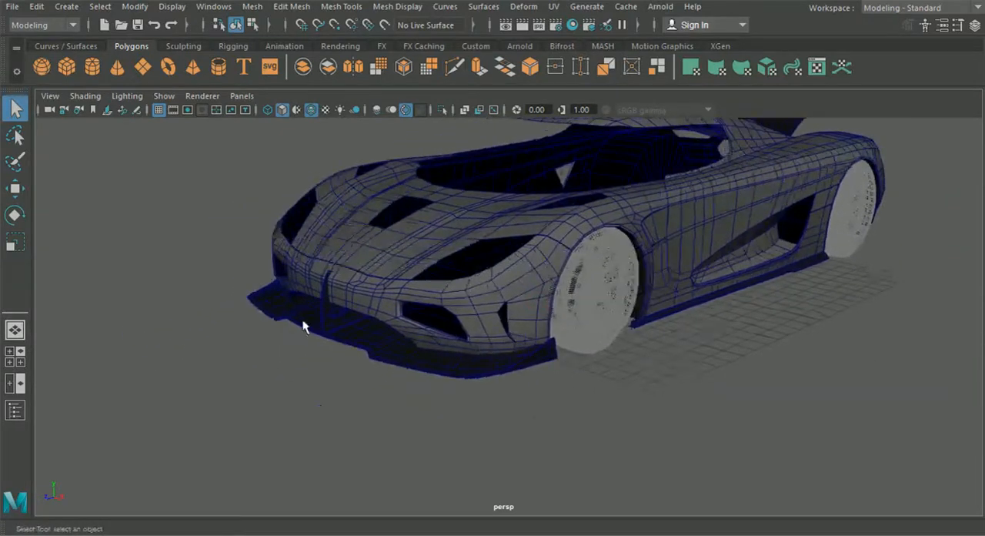
left_click_drag(666, 368, 475, 360, "alt")
scroll(585, 357, "down", 2)
scroll(319, 165, "up", 2)
Step: Inspect the lower front bumper and its gap to the splitter closely, with and without the wireframe overlay
middle_click_drag(308, 223, 447, 270, "alt")
scroll(400, 307, "up", 2)
left_click_drag(362, 323, 478, 331, "alt")
scroll(423, 332, "up", 2)
scroll(478, 331, "up", 1)
left_click(312, 110)
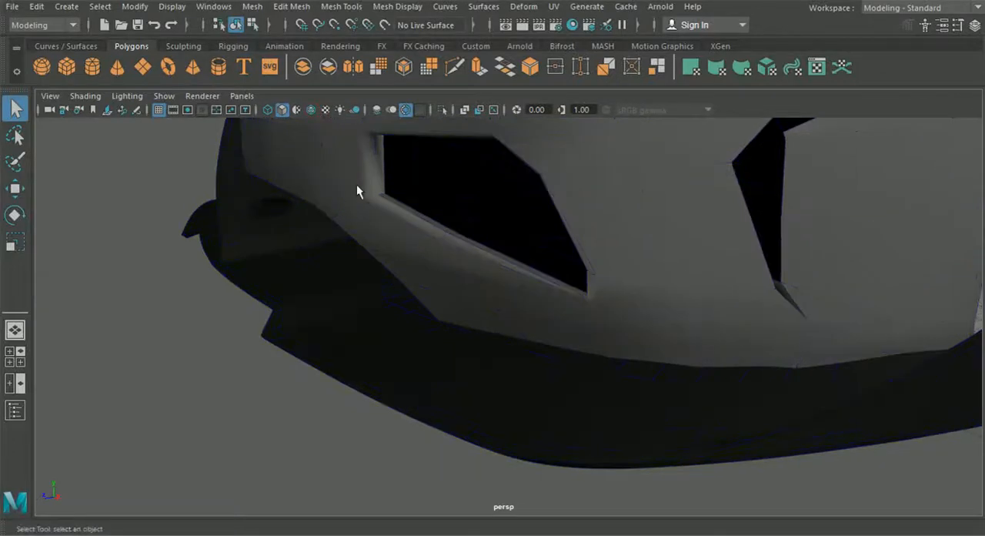
left_click(311, 110)
scroll(422, 323, "down", 4)
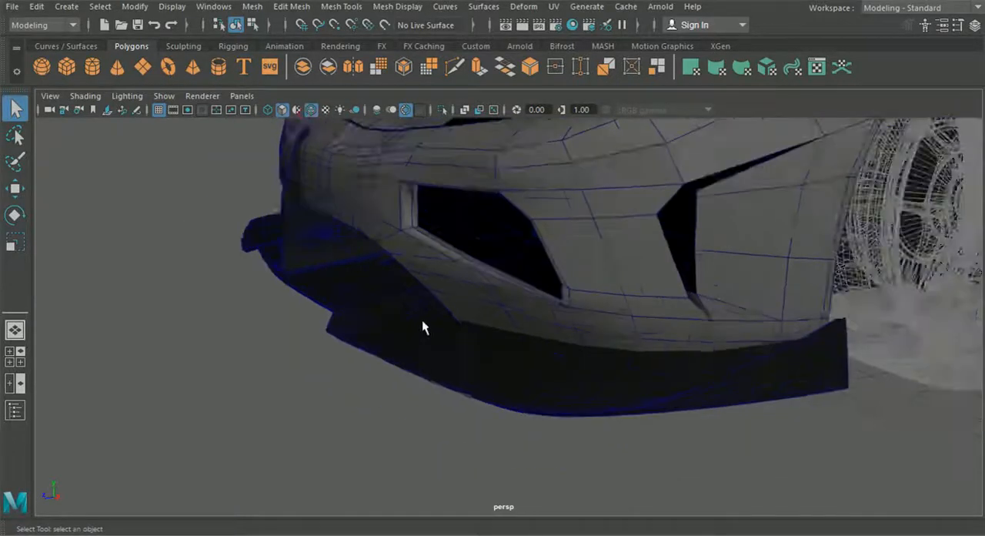
left_click_drag(398, 307, 481, 291, "alt")
middle_click_drag(514, 296, 296, 298, "alt")
scroll(402, 297, "up", 2)
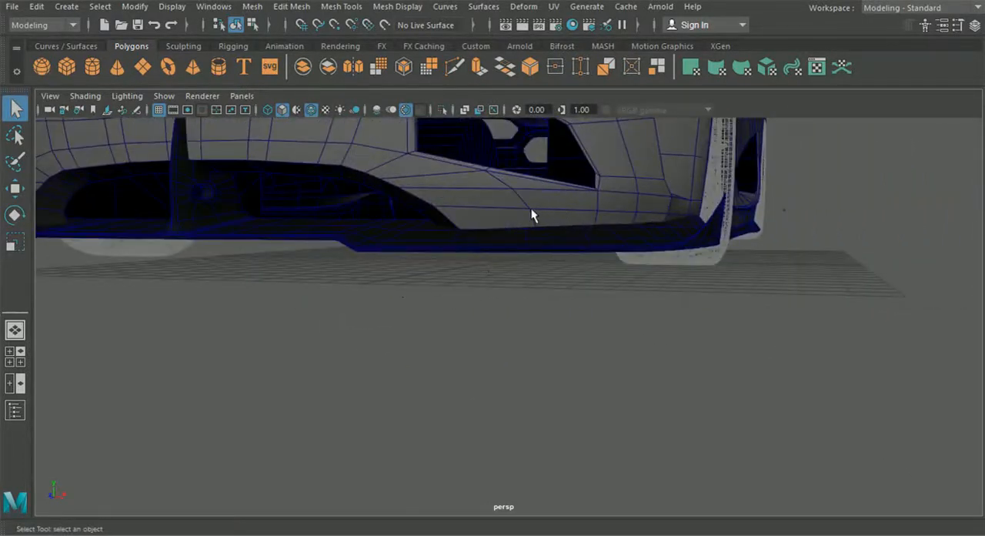
left_click_drag(509, 208, 360, 274, "alt")
middle_click_drag(360, 275, 488, 219, "alt")
scroll(406, 284, "up", 3)
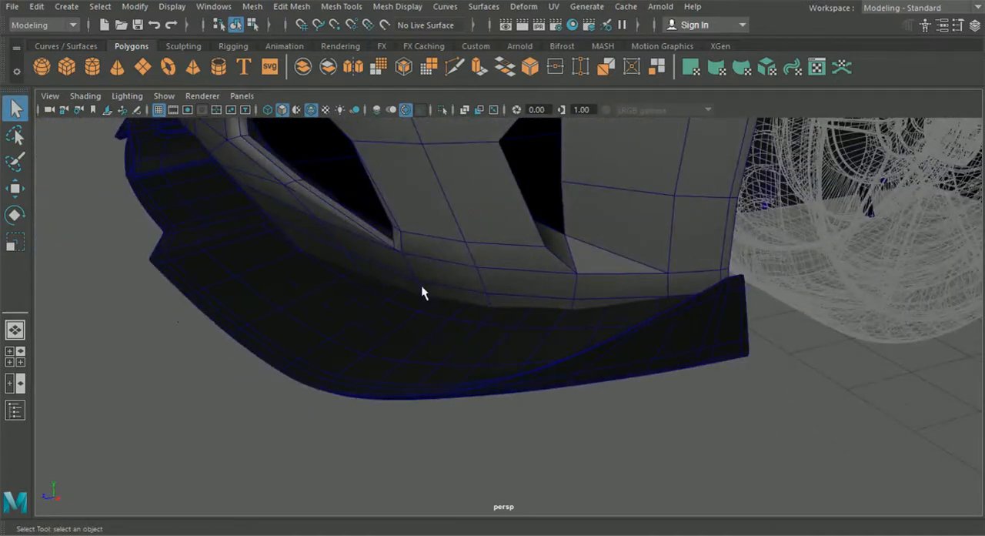
left_click_drag(591, 302, 631, 300, "alt")
middle_click_drag(608, 291, 580, 290, "alt")
scroll(570, 293, "up", 2)
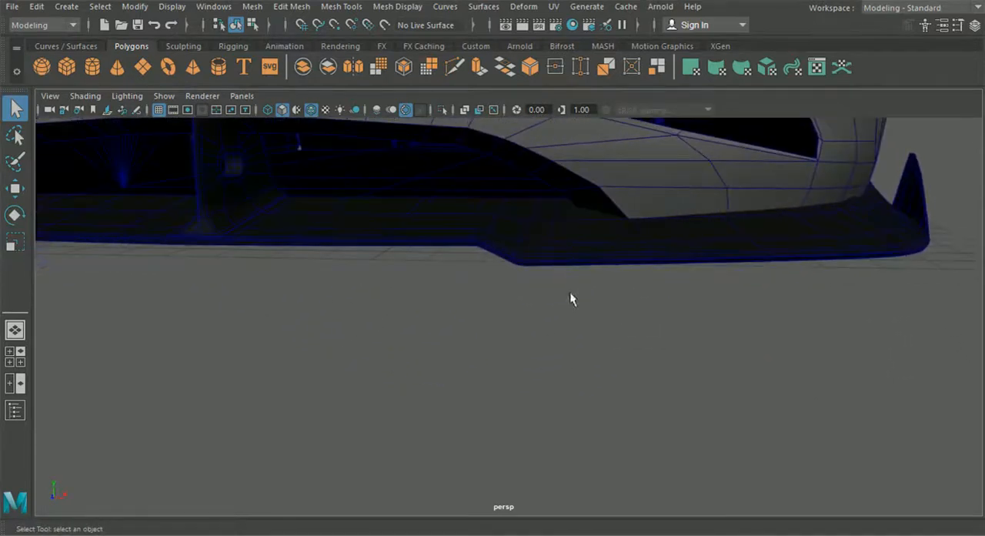
scroll(464, 235, "up", 2)
Step: Isolate both halves of the front bumper in the perspective view
left_click(352, 219)
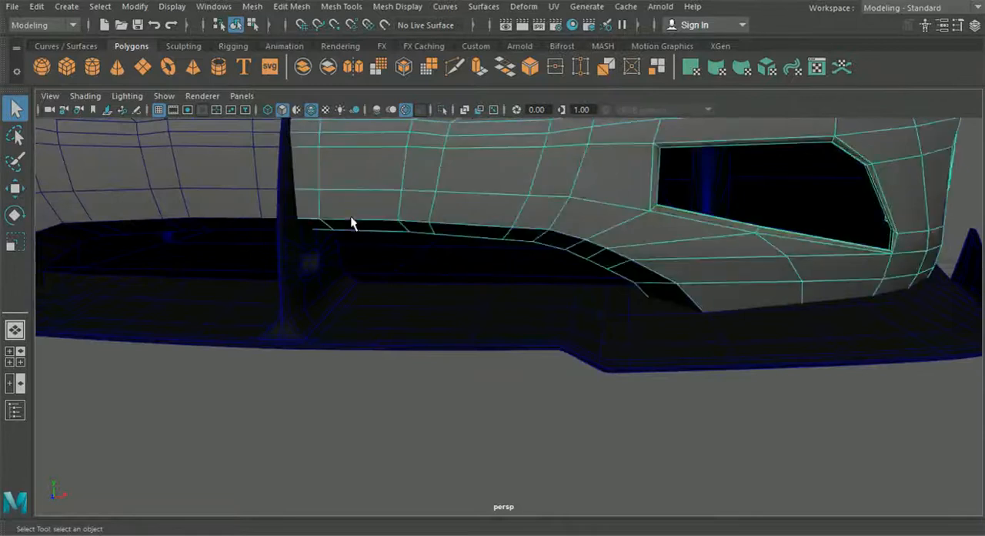
left_click_drag(601, 329, 559, 322, "alt")
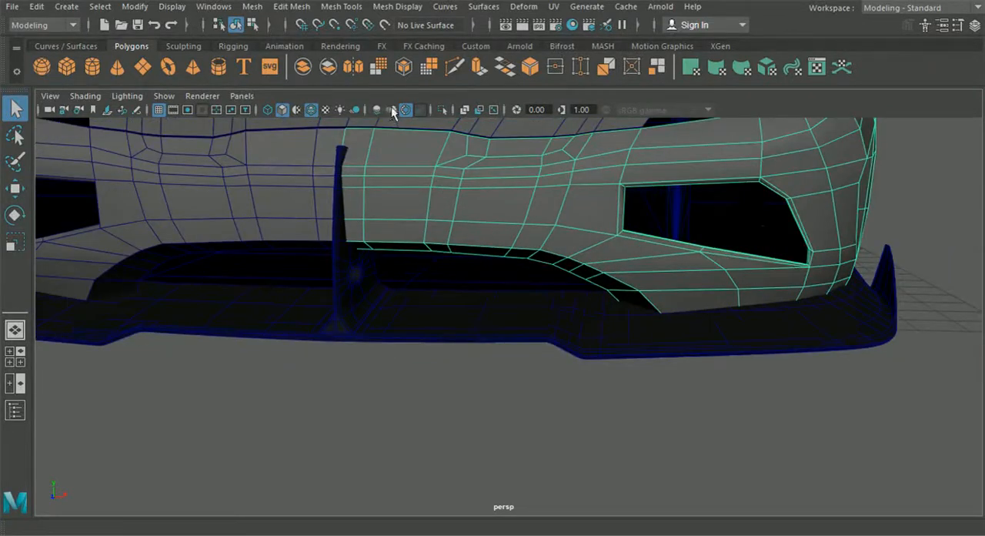
left_click(444, 109)
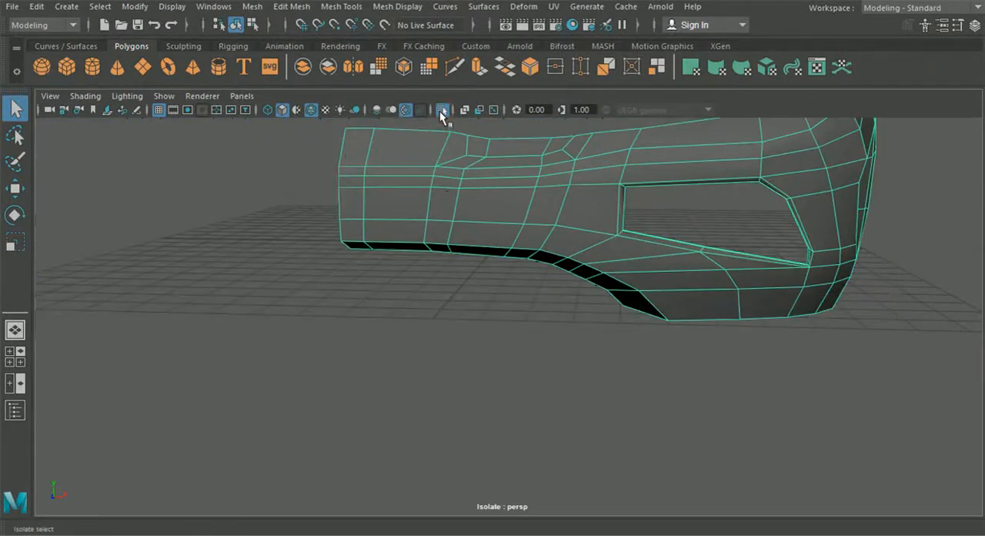
left_click(442, 110)
left_click(282, 196)
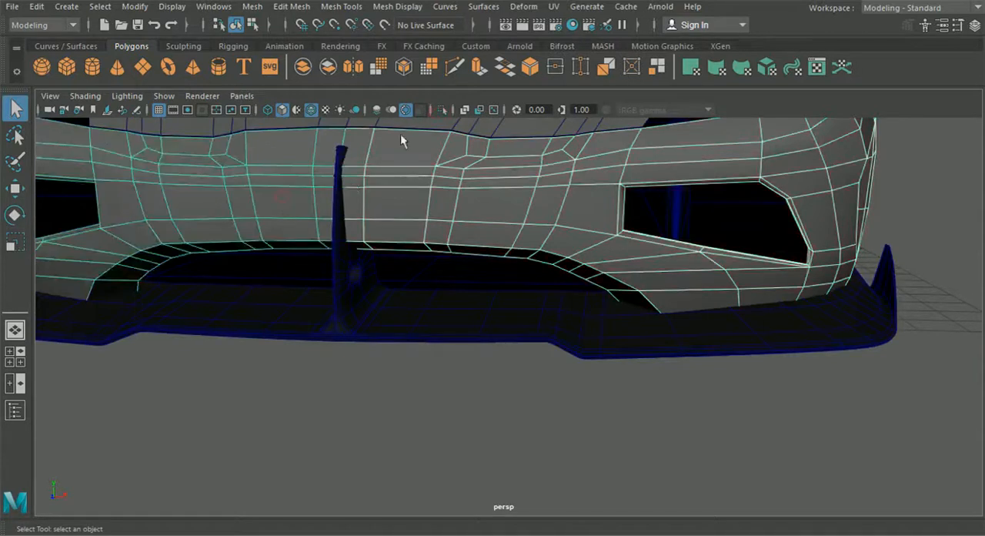
left_click(441, 109)
left_click_drag(469, 186, 518, 277, "alt")
scroll(518, 277, "up", 4)
middle_click_drag(517, 257, 513, 277, "alt")
left_click_drag(353, 203, 431, 242, "alt")
left_click(10, 352)
key("space")
scroll(481, 347, "up", 3)
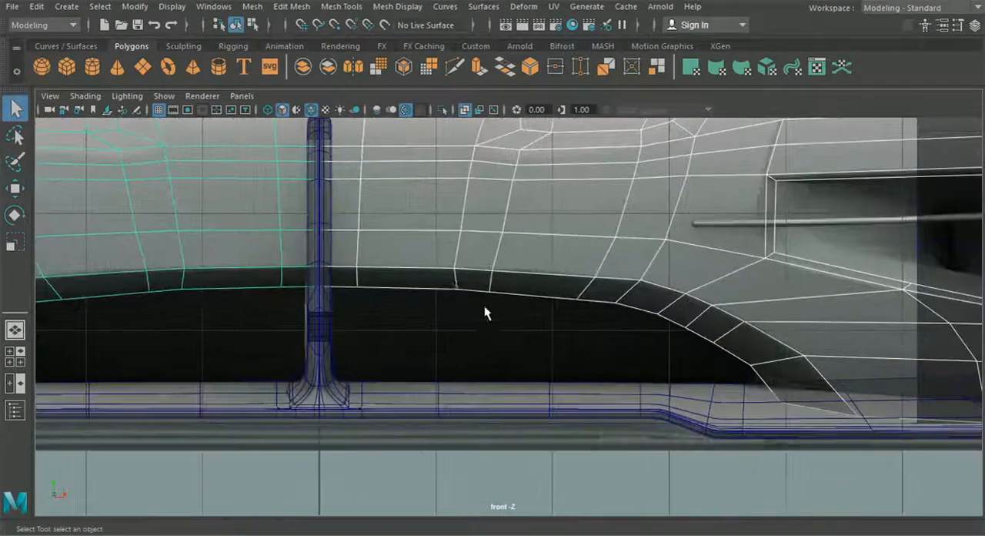
right_click_drag(472, 271, 398, 108)
scroll(435, 211, "up", 3)
left_click_drag(471, 229, 520, 317)
left_click(16, 190)
middle_click_drag(554, 216, 550, 260, "alt")
scroll(550, 260, "up", 2)
left_click_drag(472, 235, 475, 235)
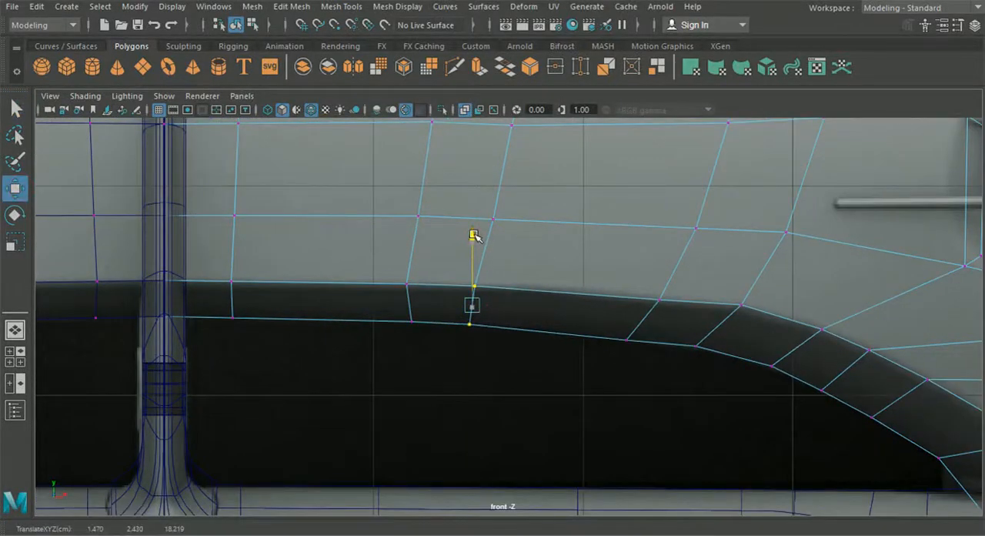
left_click_drag(583, 276, 675, 352)
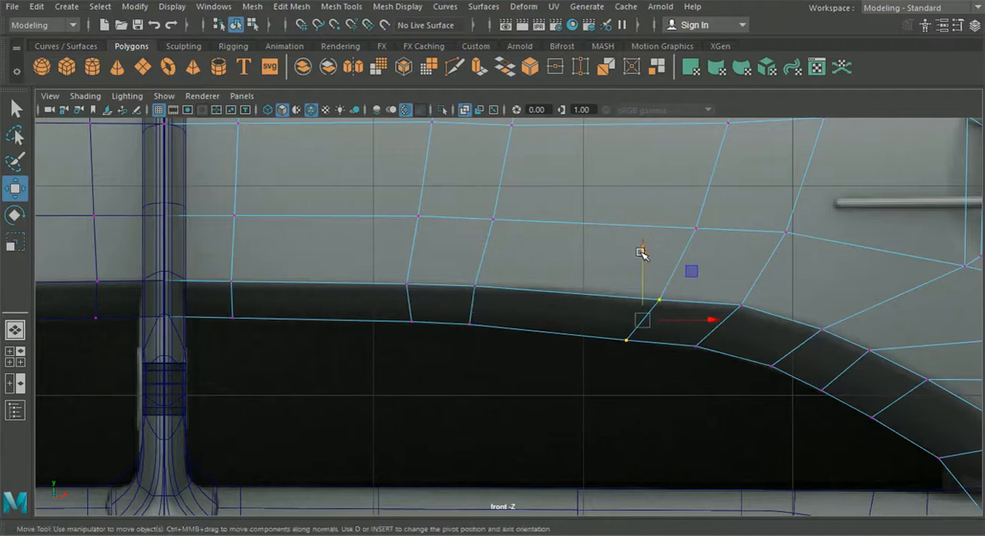
key("ctrl+z")
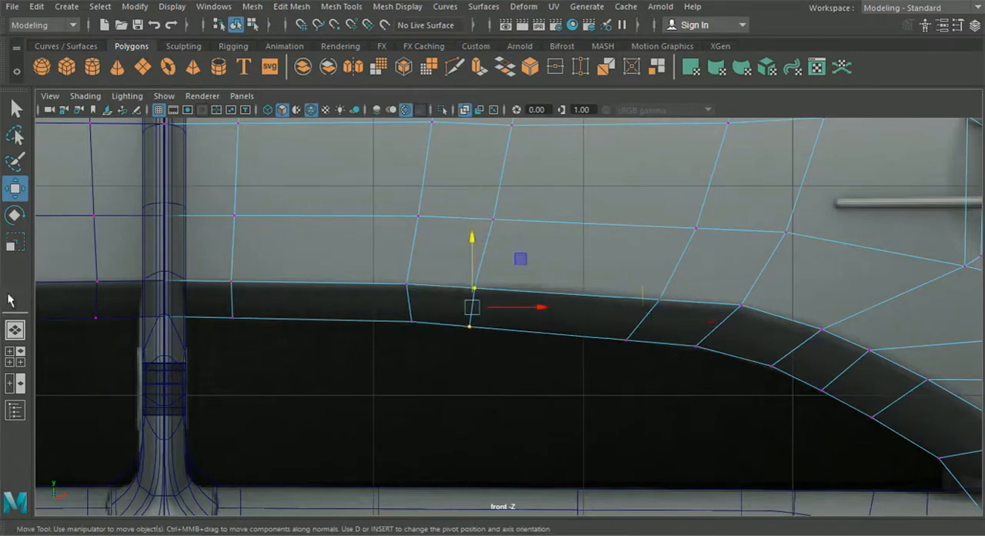
left_click(14, 329)
left_click_drag(524, 331, 455, 307, "alt")
Step: Isolate one bumper half together with the blueprint image planes in the front view, and maximize that view
left_click(237, 25)
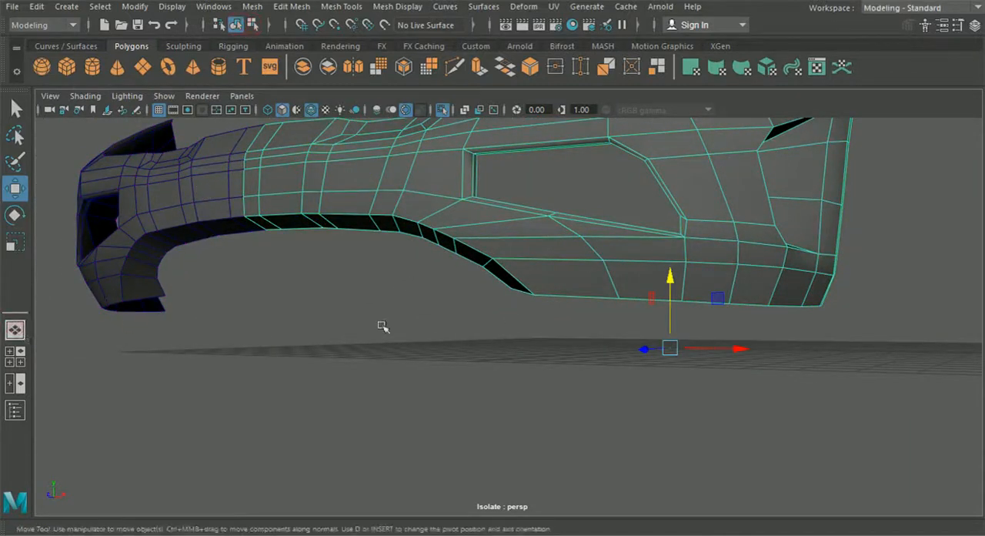
left_click(14, 356)
scroll(750, 354, "down", 5)
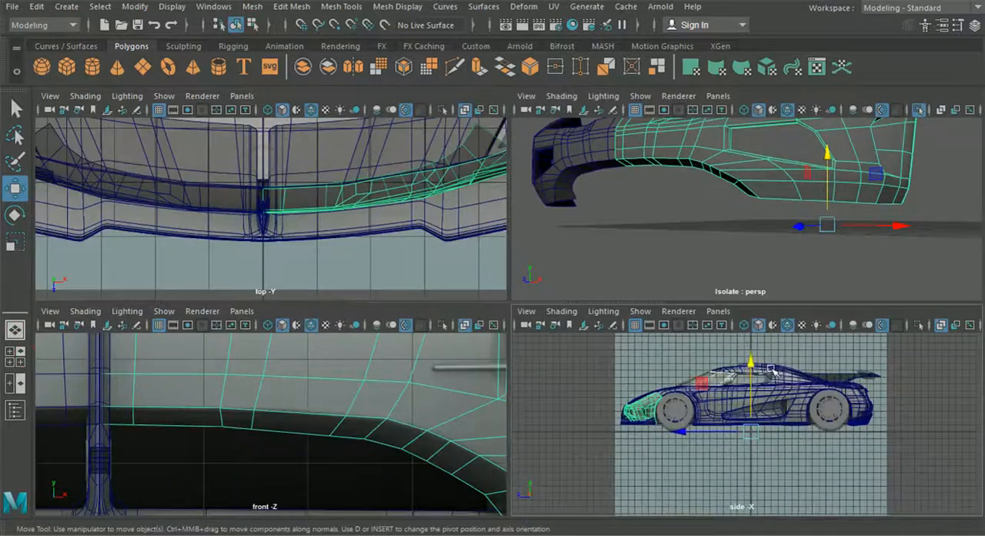
left_click(765, 376)
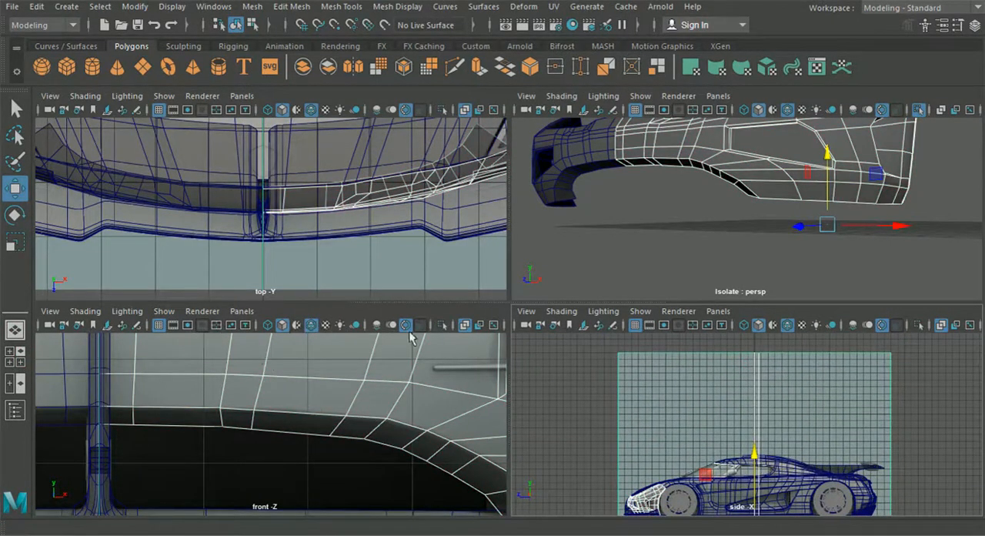
left_click(445, 325)
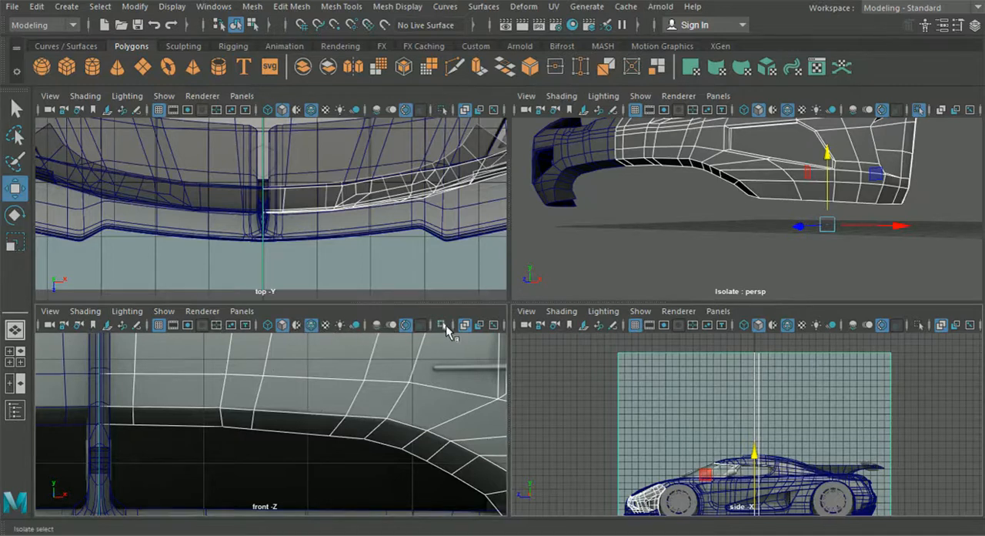
key("space")
middle_click_drag(389, 378, 402, 345, "alt")
left_click(568, 422)
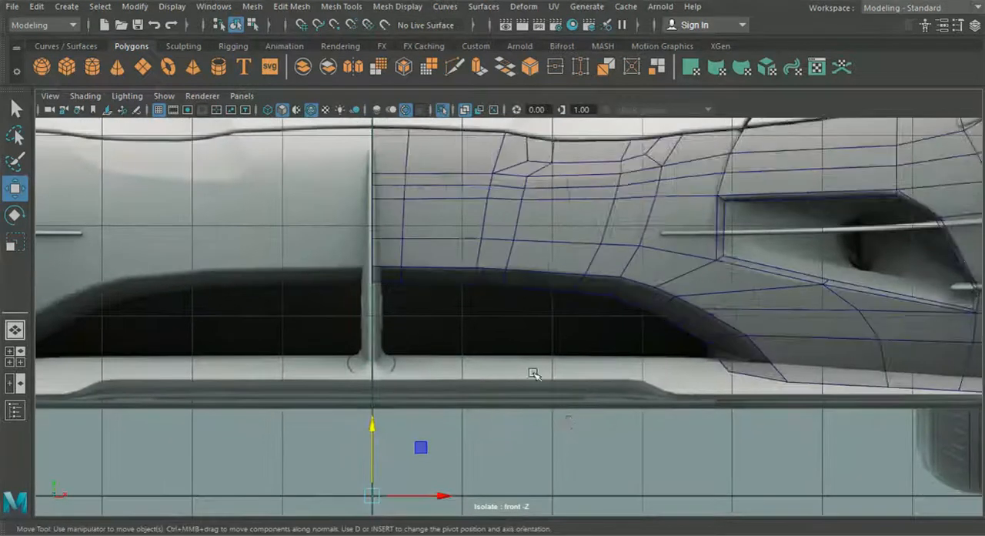
Step: Raise the vertex pair midway along the central intake's upper edge to match the front blueprint
scroll(535, 369, "up", 2)
left_click(514, 247)
right_click(504, 209)
right_click_drag(505, 209, 435, 108)
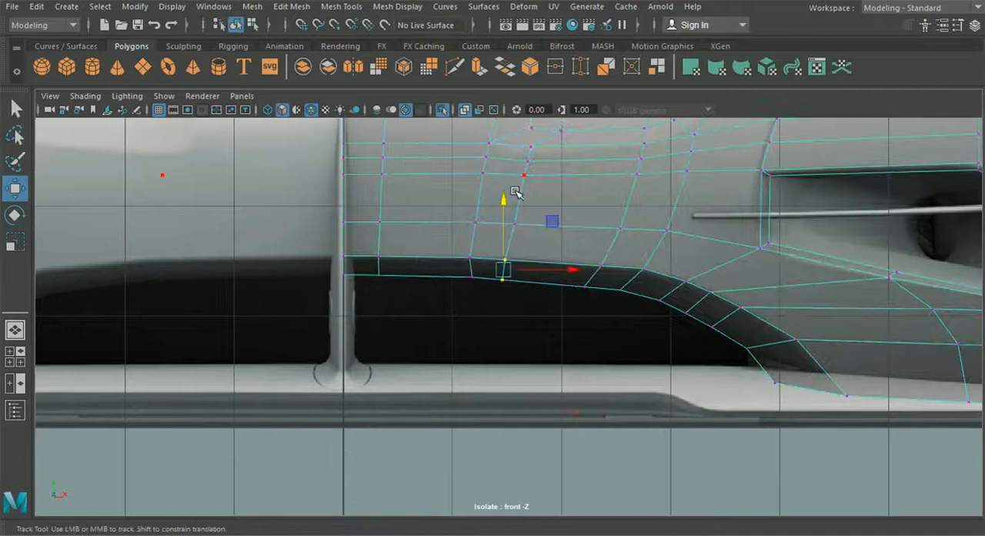
middle_click_drag(517, 237, 506, 254, "alt")
scroll(507, 255, "up", 4)
left_click_drag(535, 318, 474, 255)
scroll(477, 231, "up", 4)
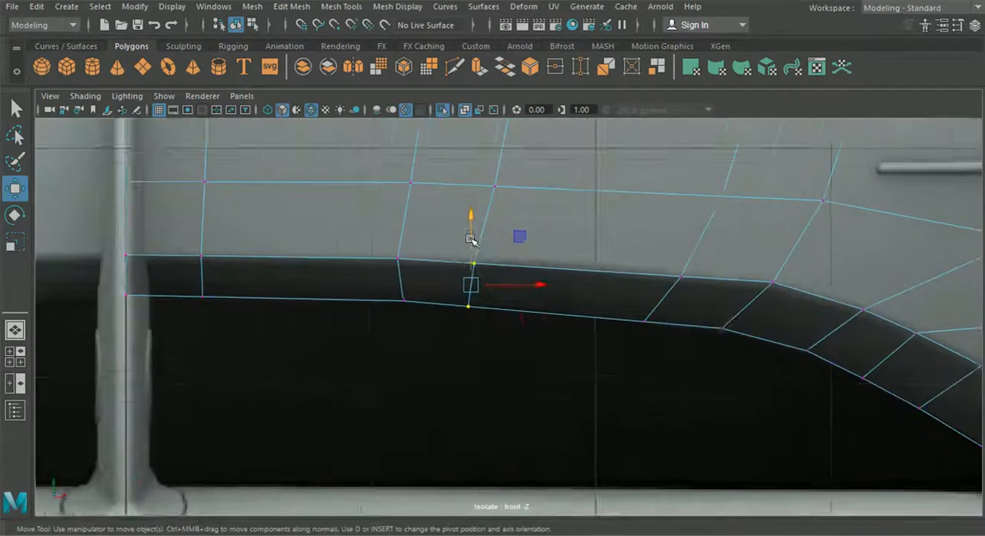
left_click_drag(464, 213, 469, 206)
Step: Align the vertices along the intake's curved outer edge, down to its lower corner, with the front blueprint
middle_click_drag(568, 251, 515, 211, "alt")
left_click_drag(513, 207, 632, 339)
left_click_drag(603, 199, 601, 206)
middle_click_drag(691, 271, 583, 254, "alt")
left_click_drag(607, 208, 639, 258)
left_click_drag(624, 173, 624, 176)
middle_click_drag(662, 289, 515, 251, "alt")
middle_click_drag(646, 310, 498, 237, "alt")
left_click_drag(748, 349, 748, 349)
left_click_drag(728, 312, 729, 316)
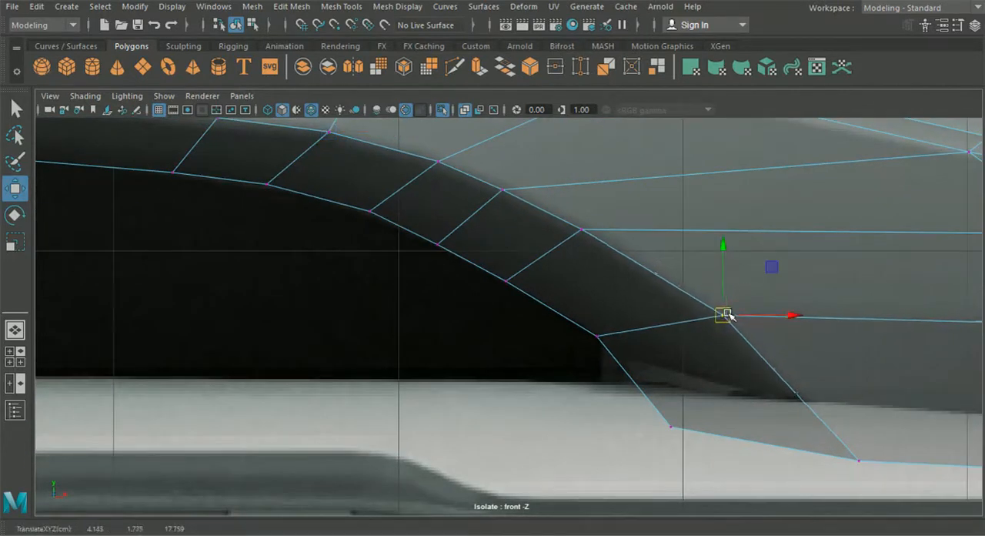
Step: Lower the vertex beneath the side air opening slightly to straighten the bumper's lower horizontal edge row
scroll(728, 314, "down", 5)
middle_click_drag(726, 329, 564, 314, "alt")
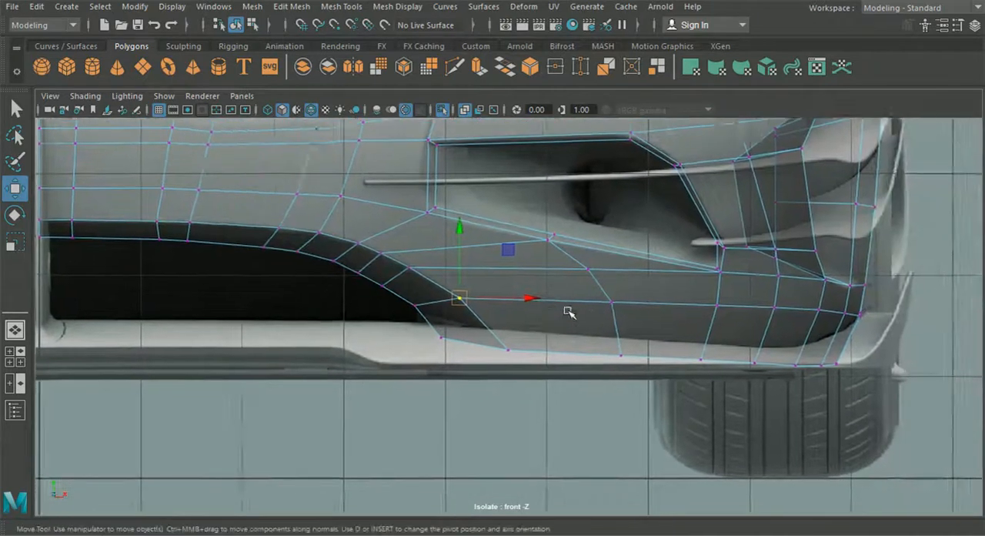
scroll(594, 317, "up", 2)
left_click_drag(619, 276, 662, 330)
scroll(664, 331, "up", 3)
left_click_drag(741, 300, 756, 292)
left_click_drag(685, 227, 689, 231)
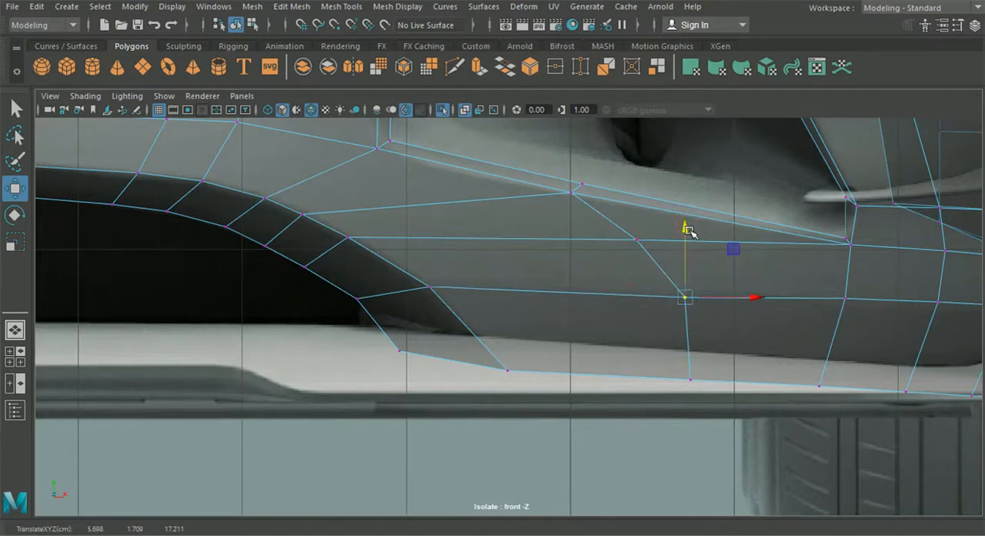
Step: Even out the same edge row toward the wheel by shifting its outer vertices slightly down and outward, and return to four views
middle_click_drag(687, 229, 527, 261, "alt")
left_click_drag(671, 295, 739, 306)
left_click_drag(689, 222, 688, 226)
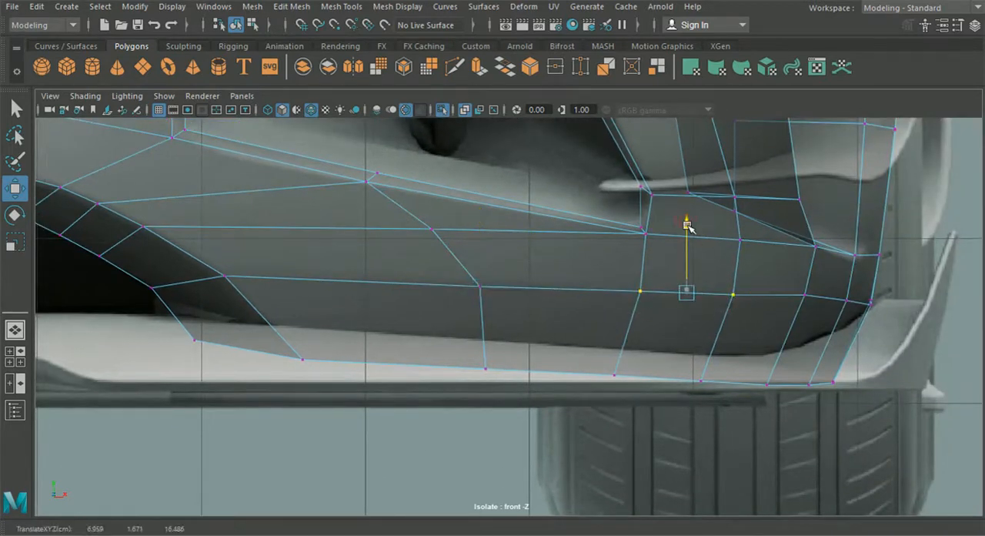
left_click_drag(756, 298, 761, 292)
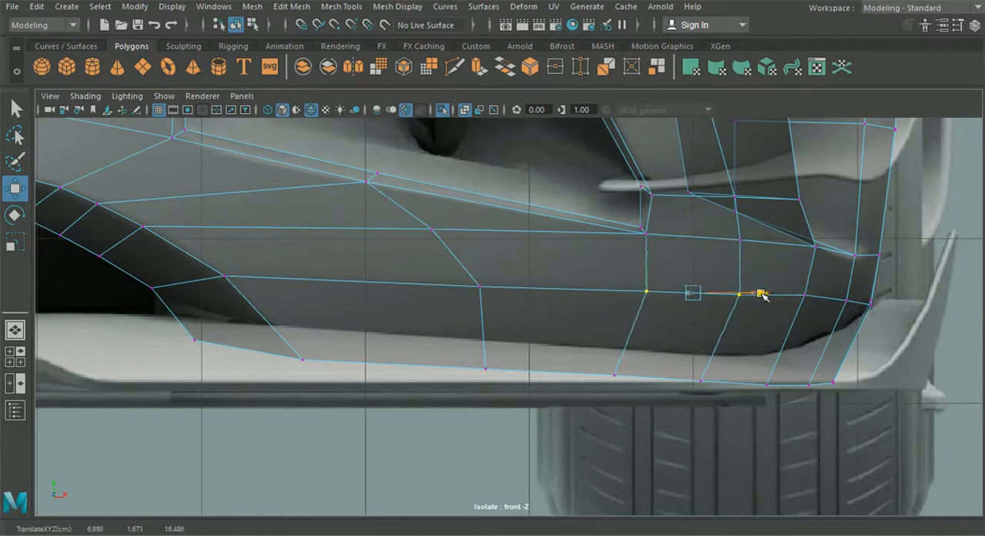
left_click(803, 291)
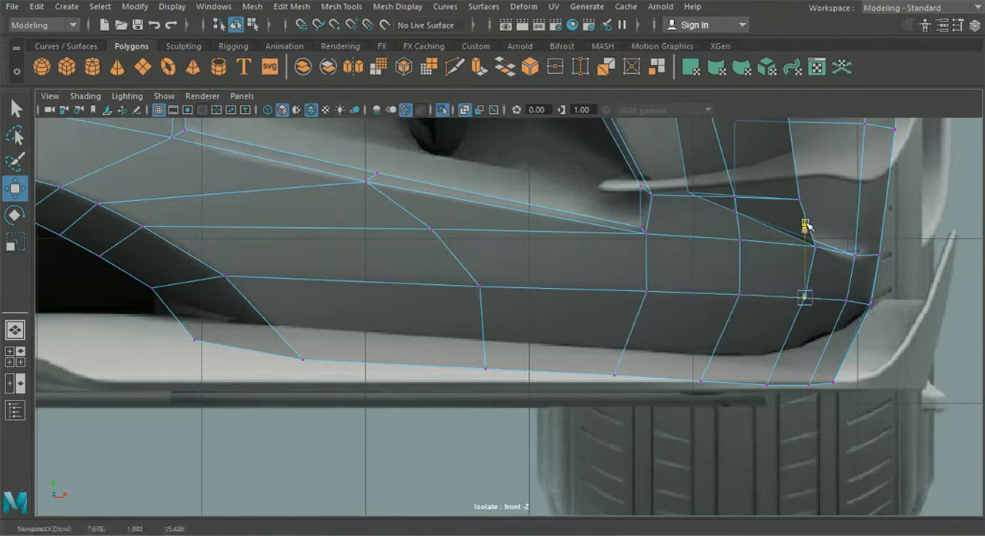
left_click_drag(878, 291, 920, 301)
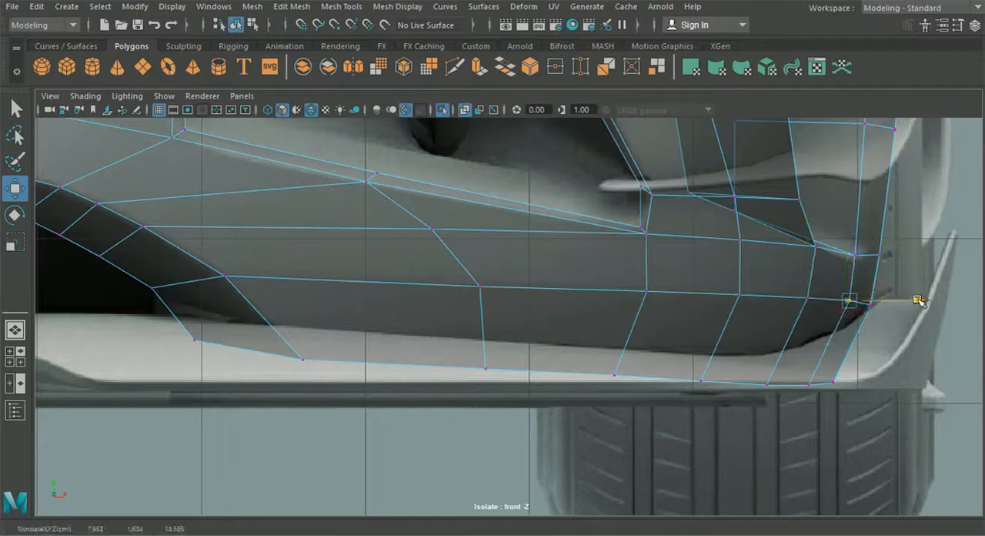
left_click(16, 356)
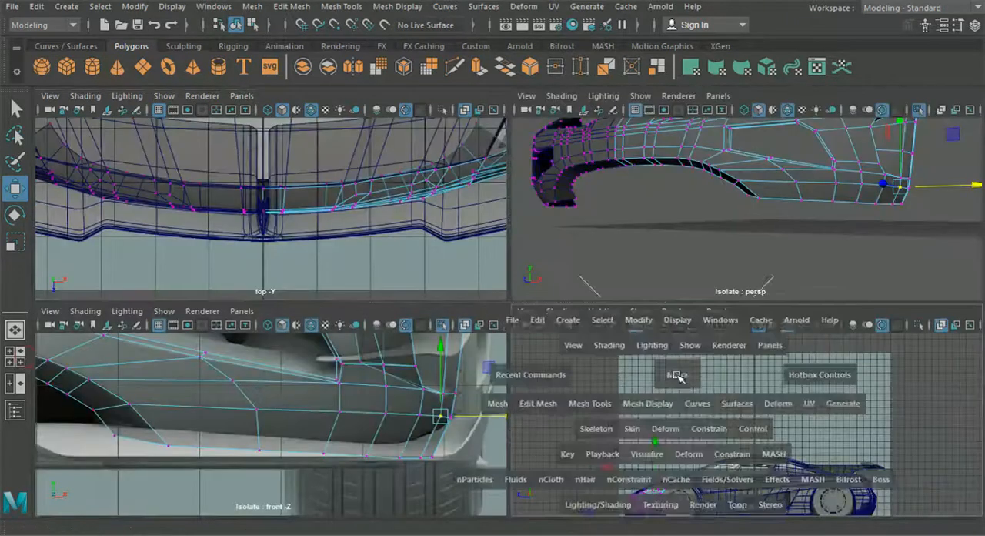
Step: Shift the two inner vertices near the bumper's sloping front edge slightly forward, using the side blueprint view
key("space")
scroll(330, 391, "up", 10)
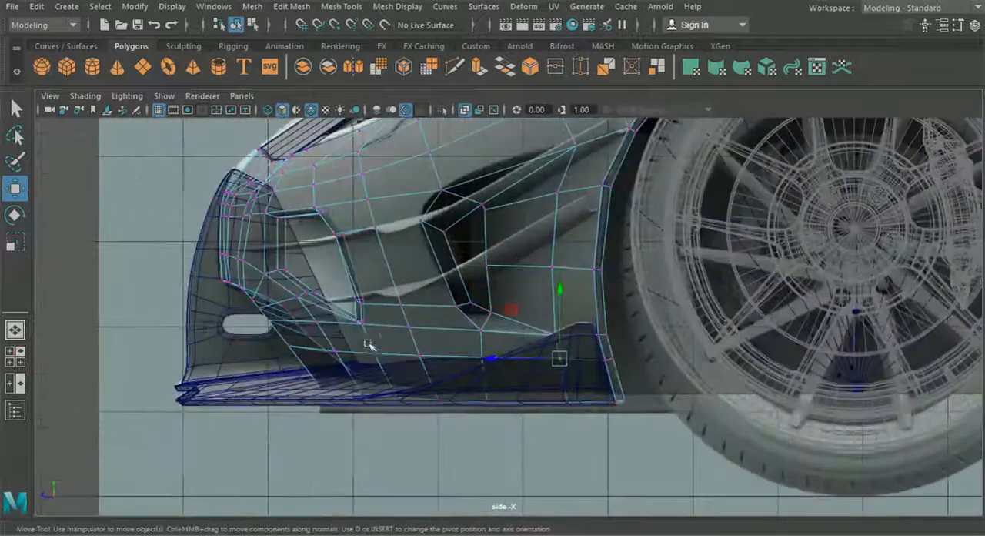
scroll(469, 292, "up", 4)
key("F8")
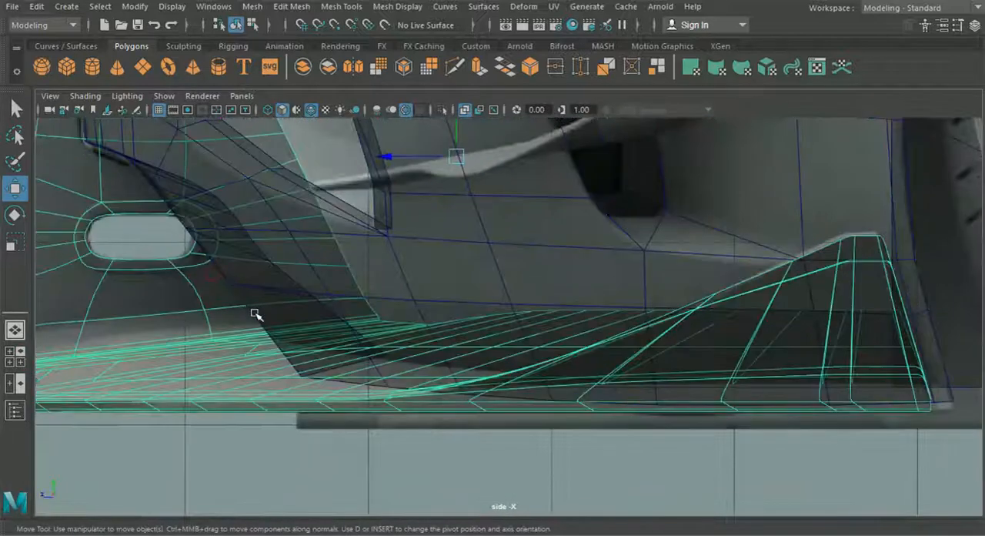
right_click_drag(399, 263, 334, 117)
scroll(324, 290, "up", 1)
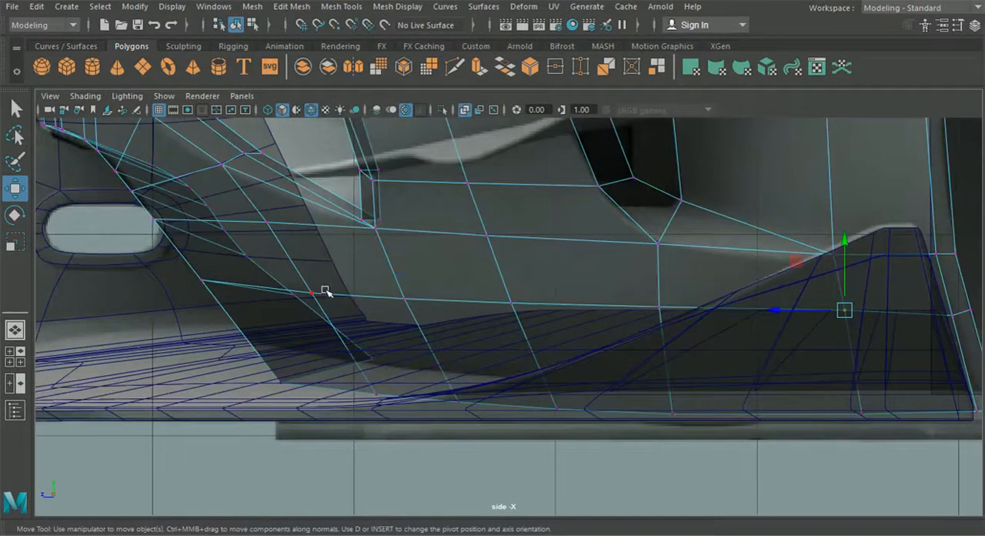
left_click(312, 293)
left_click_drag(241, 290, 231, 291)
left_click(269, 221)
left_click_drag(219, 225, 202, 225)
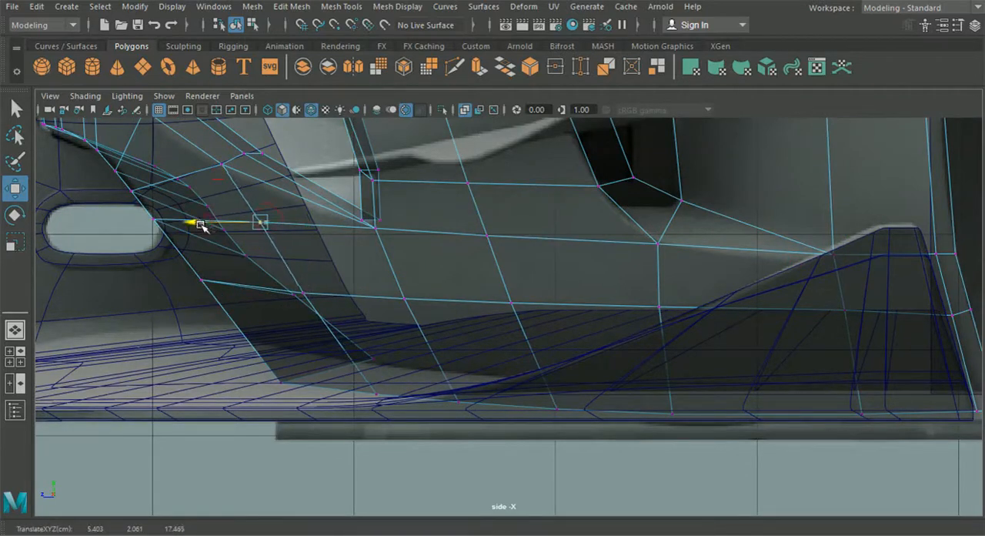
Step: Nudge the remaining vertices along the bumper's lower edge rows slightly forward in the side view
left_click(408, 302)
left_click_drag(402, 300, 370, 299)
left_click(510, 303)
left_click_drag(478, 302, 469, 304)
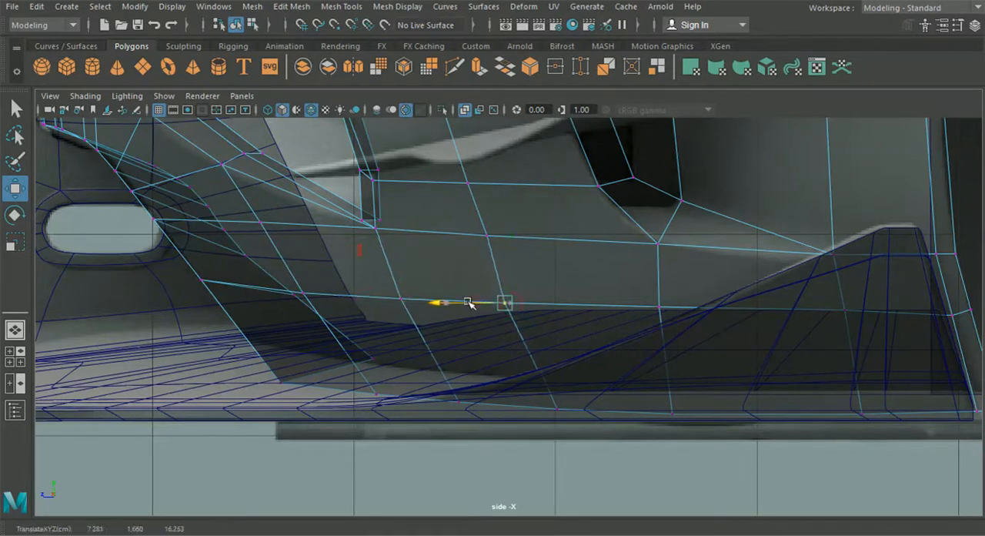
left_click(486, 237)
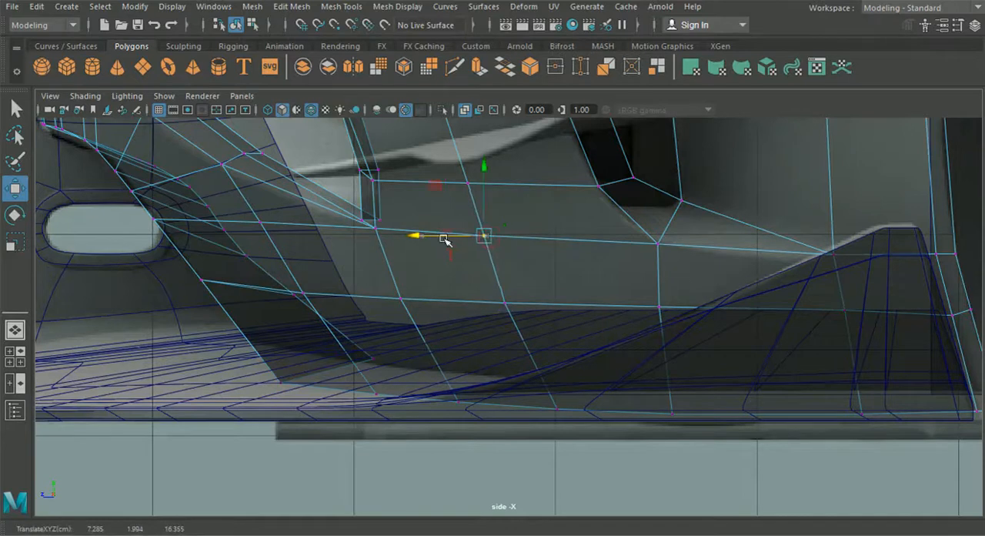
left_click(655, 310)
left_click_drag(614, 306, 606, 306)
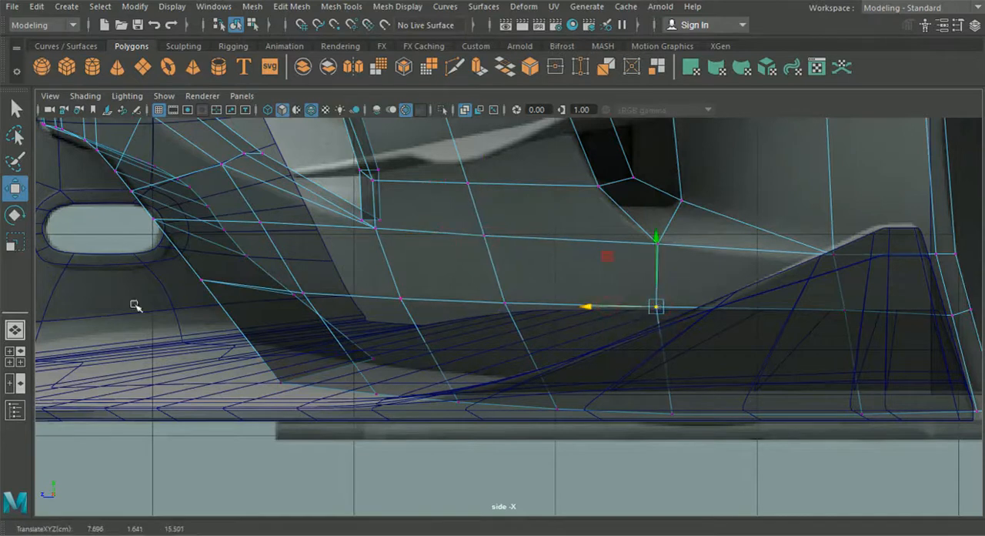
Step: Leave vertex editing and inspect the reshaped bumper in the perspective view around the central lower intake
left_click(15, 329)
left_click_drag(279, 341, 377, 355, "alt")
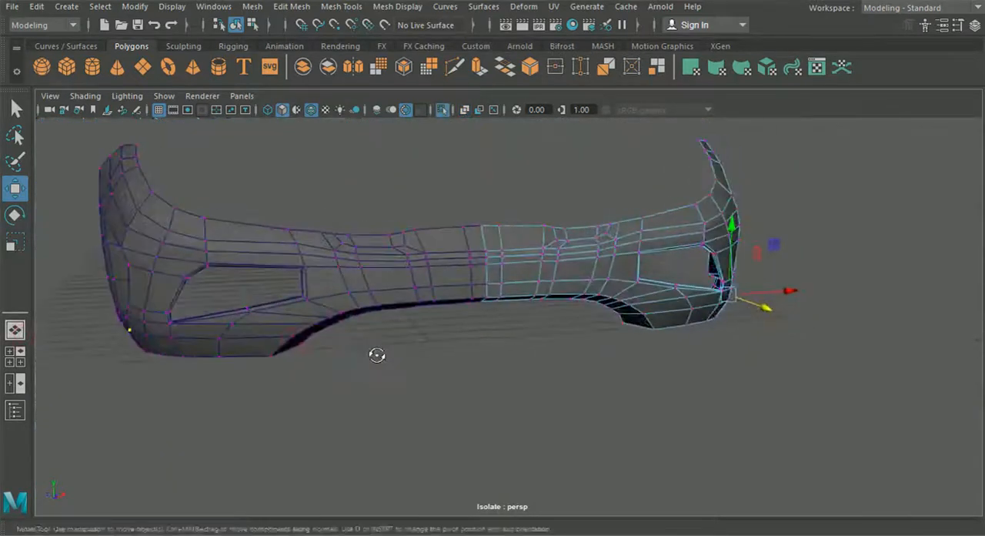
left_click(253, 26)
left_click(237, 27)
left_click(563, 347)
left_click_drag(564, 347, 497, 331, "alt")
scroll(499, 328, "up", 3)
Step: Bevel the edge loop running along the front lip of the central lower intake
left_click(414, 193)
right_click_drag(409, 213, 409, 67)
left_click(335, 240)
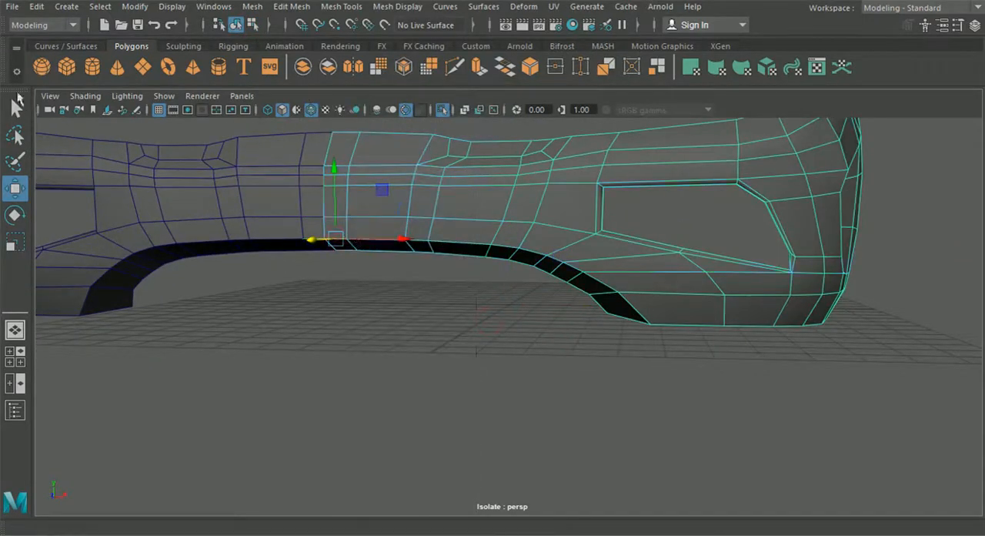
left_click(16, 108)
scroll(289, 223, "up", 2)
left_click(353, 214, "shift")
left_click(395, 217, "shift")
left_click(432, 221, "shift")
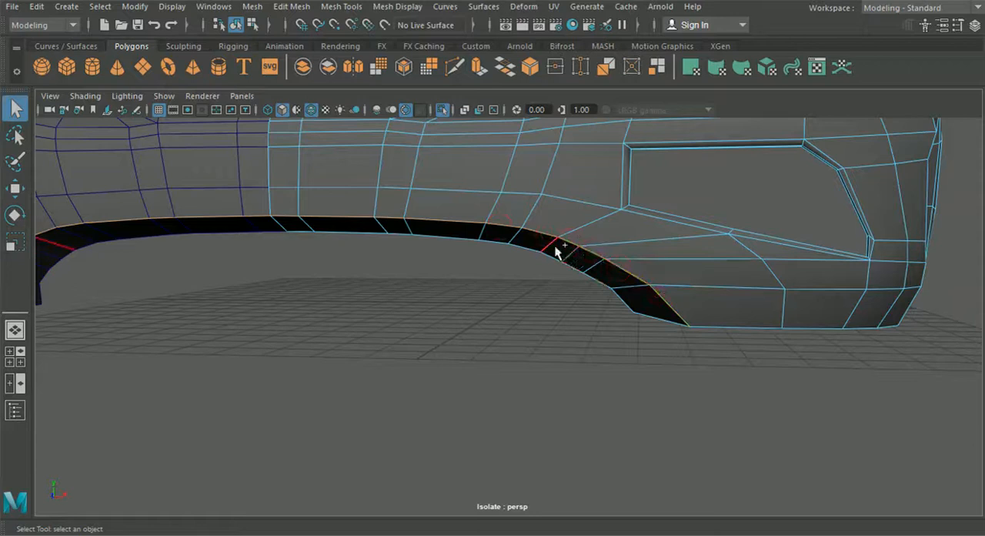
left_click(254, 7)
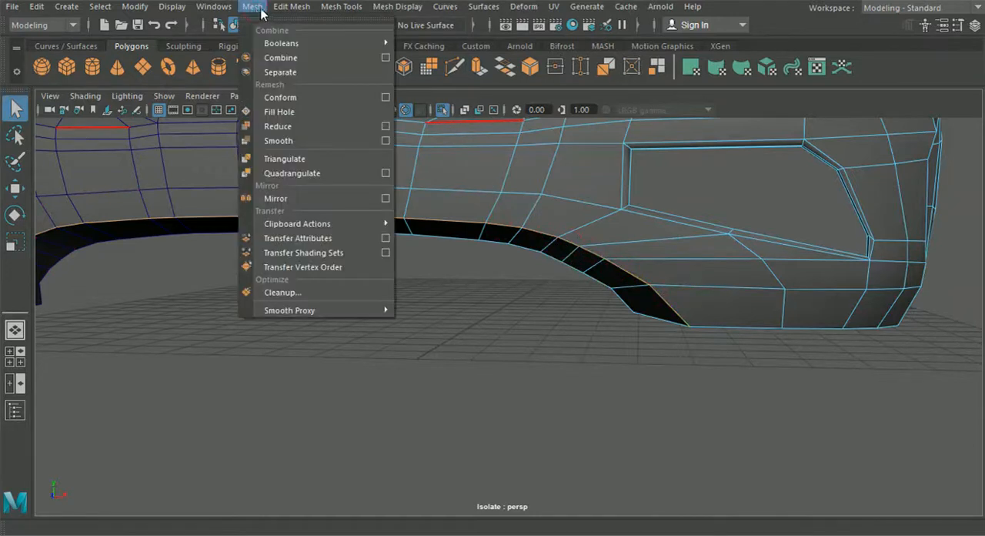
mouse_move(291, 6)
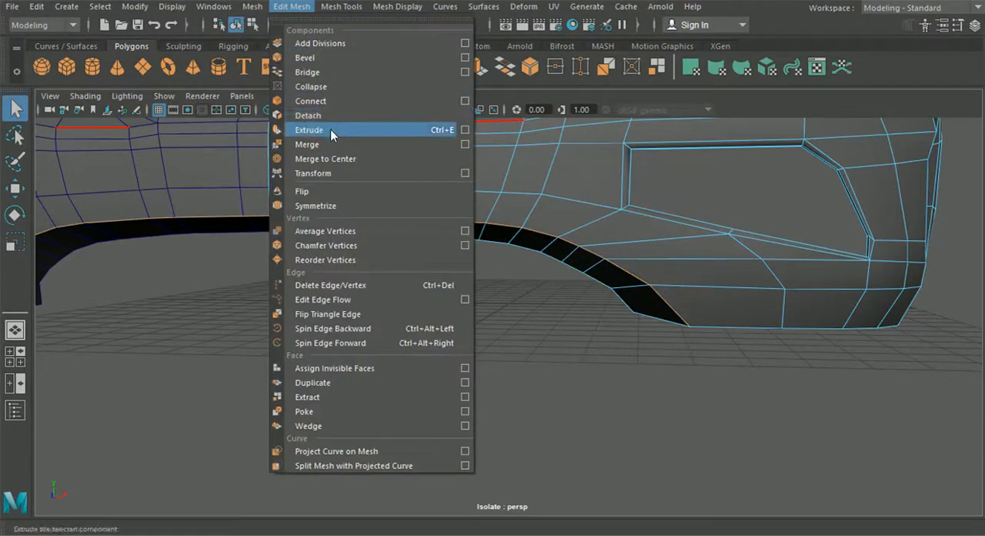
left_click(332, 59)
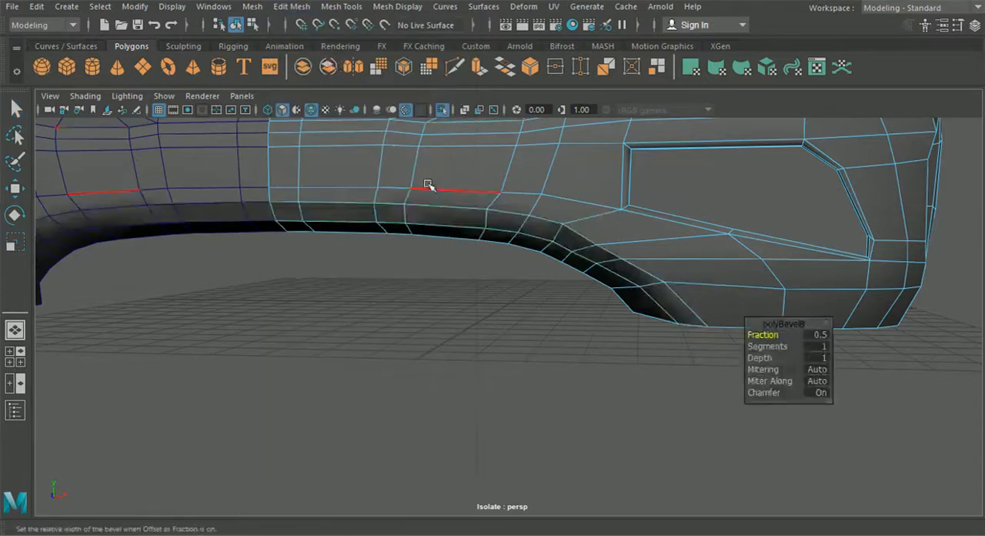
Step: Set the intake lip bevel's fraction to 0.1
middle_click_drag(448, 200, 426, 233, "alt")
right_click_drag(427, 233, 549, 288, "alt")
left_click_drag(773, 335, 773, 335)
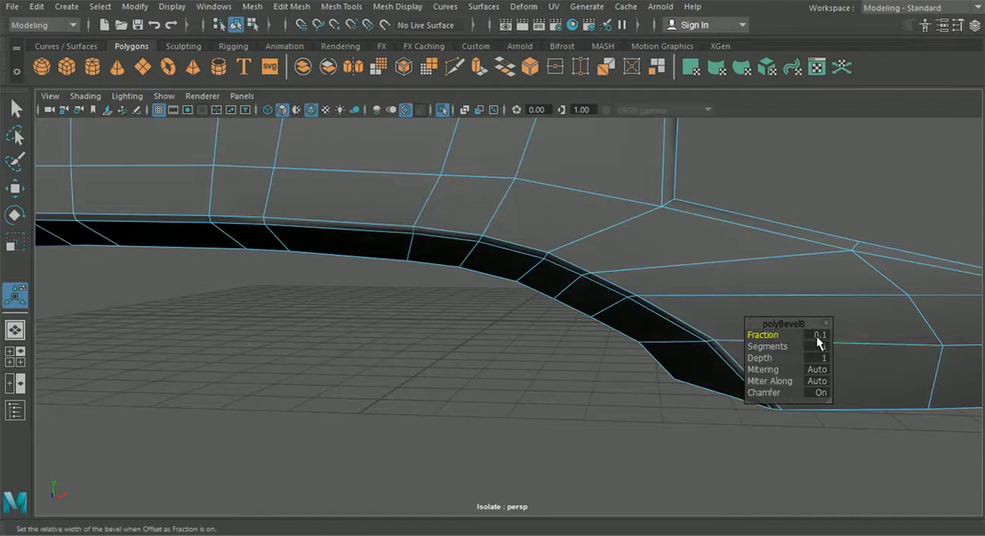
Step: Compare the bevel with the front blueprint and try fractions of 0.05 and 0.08
left_click(14, 356)
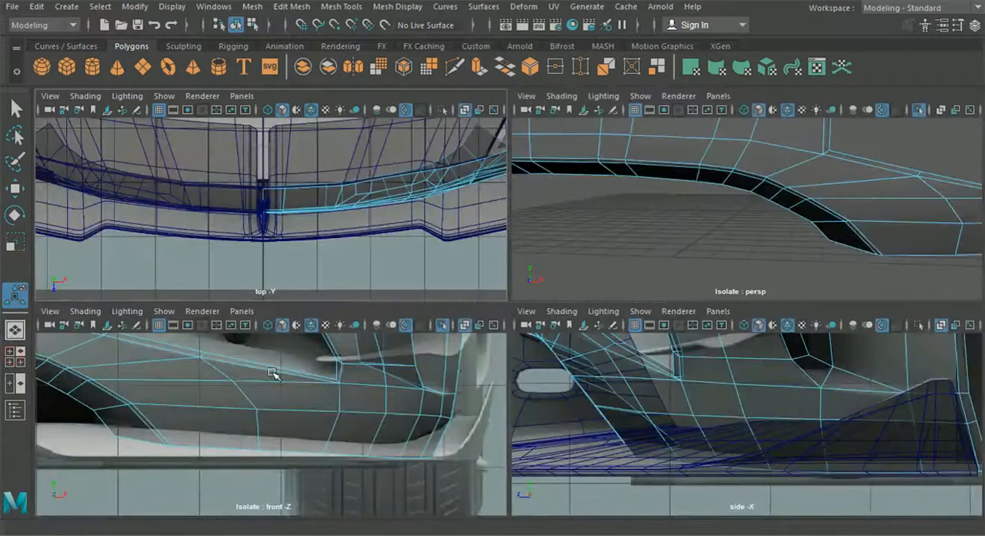
middle_click_drag(212, 395, 400, 404, "alt")
middle_click_drag(173, 412, 385, 435, "alt")
key("space")
middle_click_drag(582, 342, 372, 343, "alt")
right_click_drag(489, 312, 666, 294, "alt")
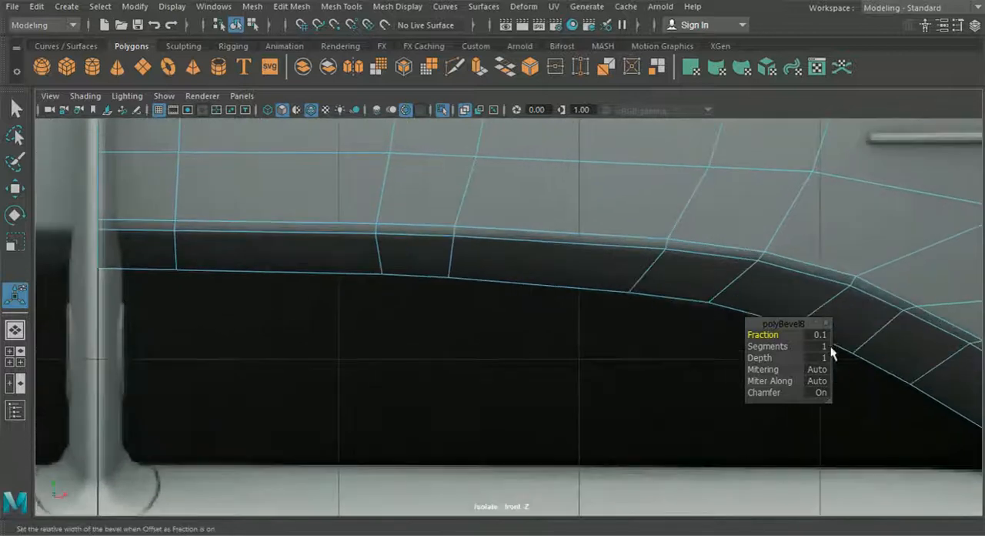
left_click(819, 335)
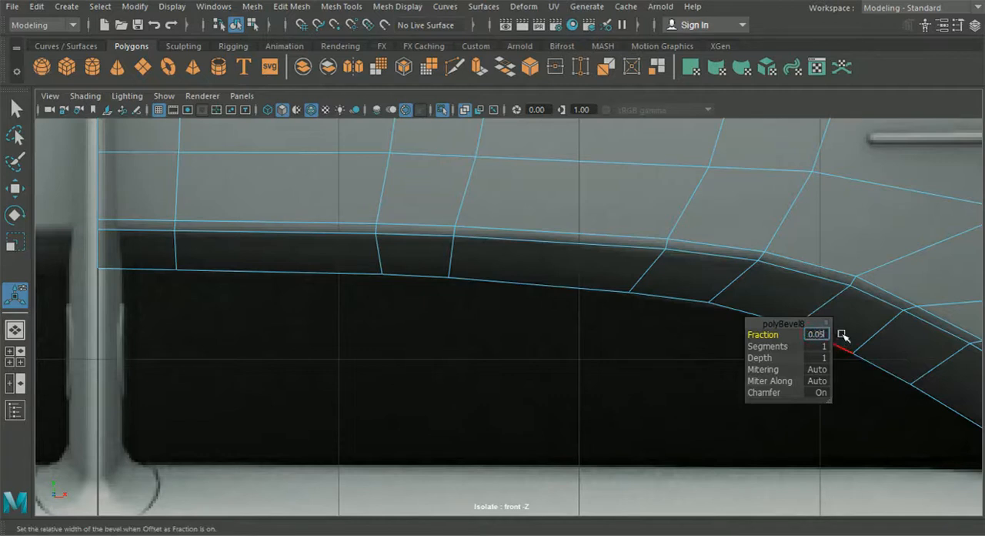
key("Return")
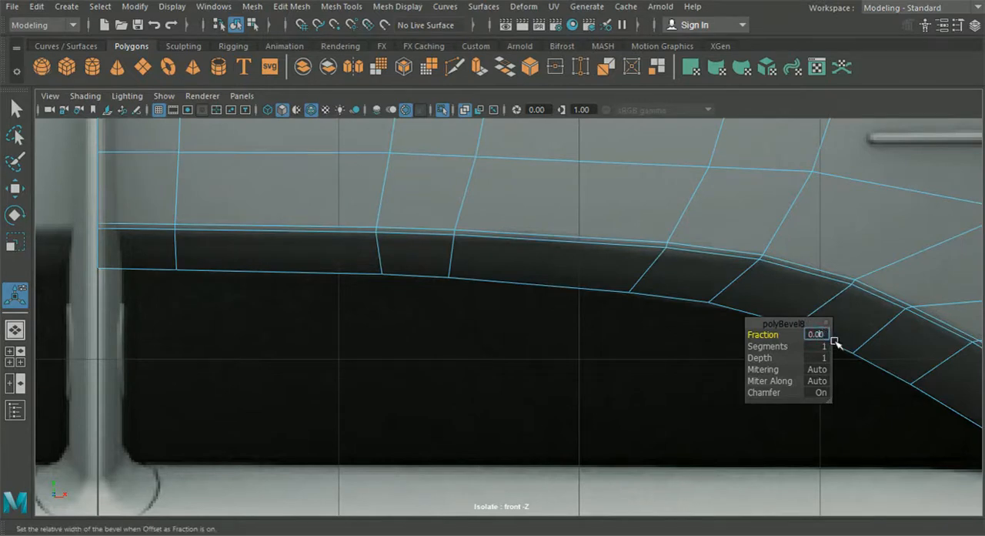
key("Return")
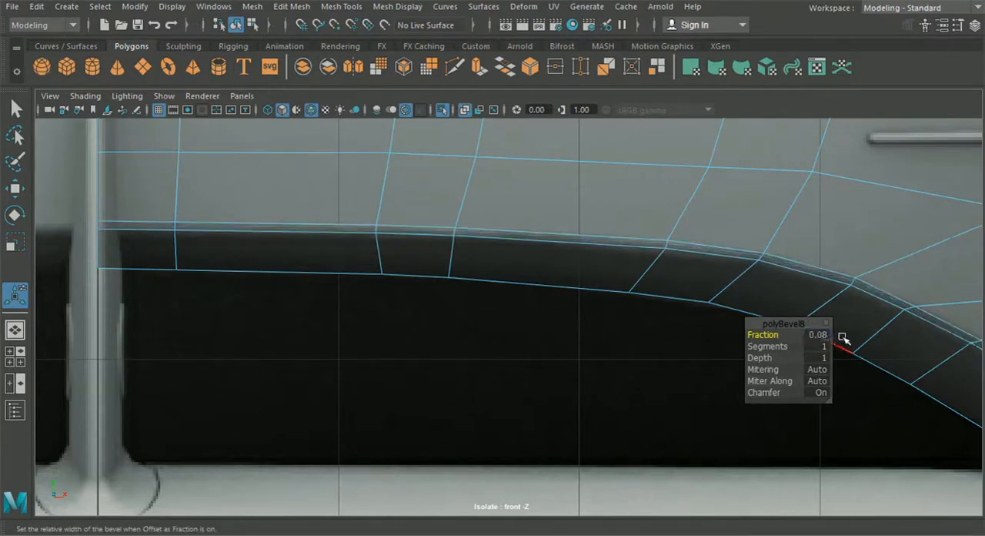
Step: Set the intake lip bevel to a fraction of 0.06 with 2 segments
left_click(814, 337)
left_click(822, 335)
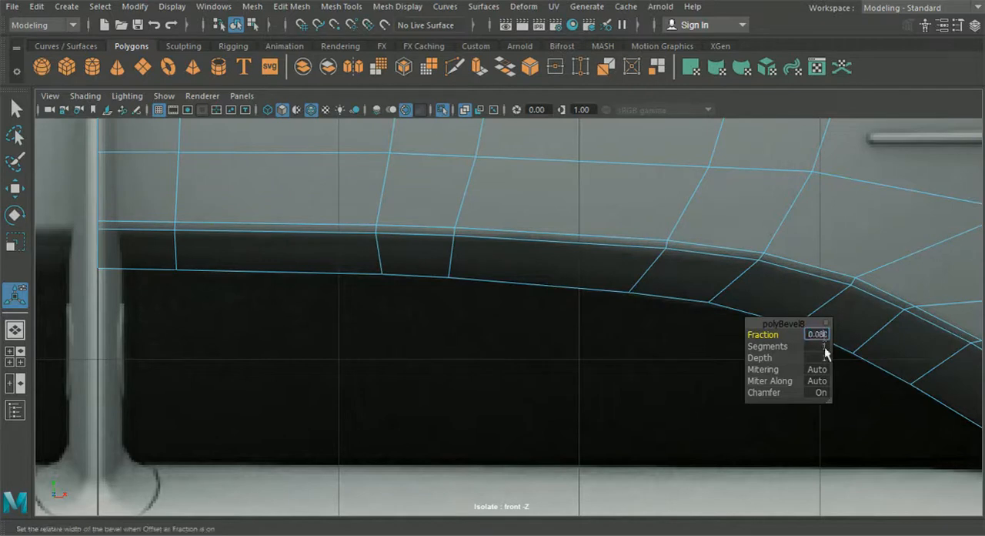
type("6")
key("Return")
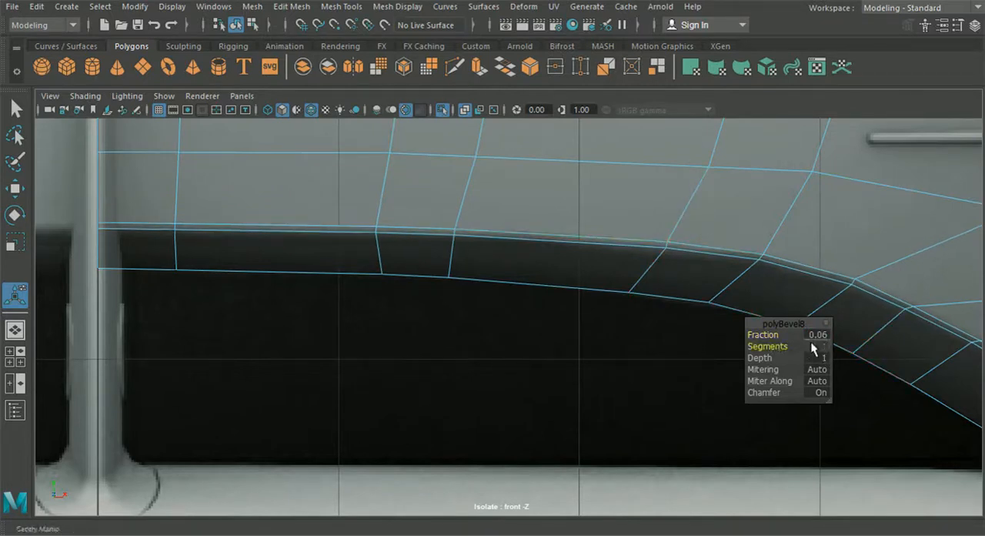
key("Return")
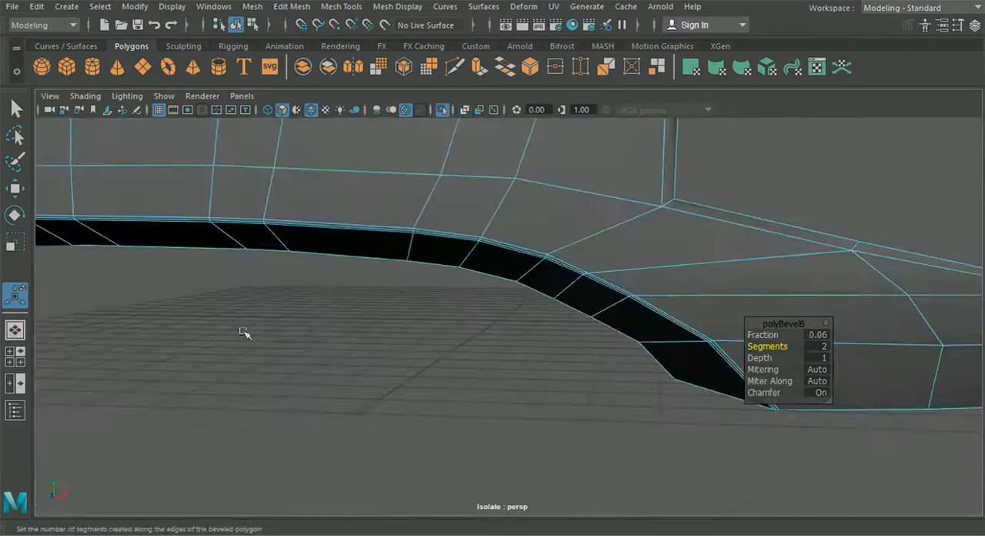
Step: Preview the smoothed bumper without the wireframe overlay and examine the beveled intake lip from several angles
left_click_drag(246, 334, 339, 344, "alt")
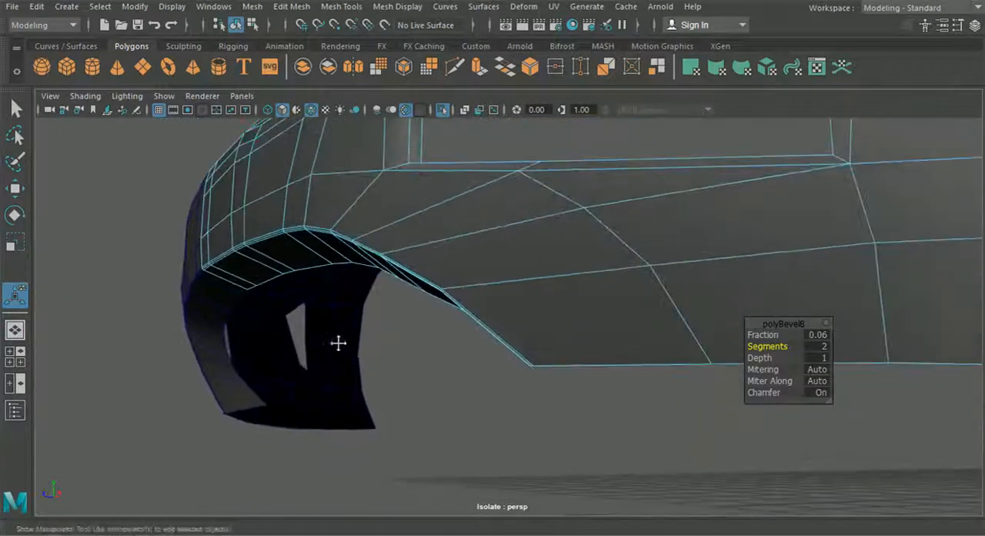
left_click(235, 24)
left_click_drag(249, 325, 415, 324, "alt")
left_click(413, 322)
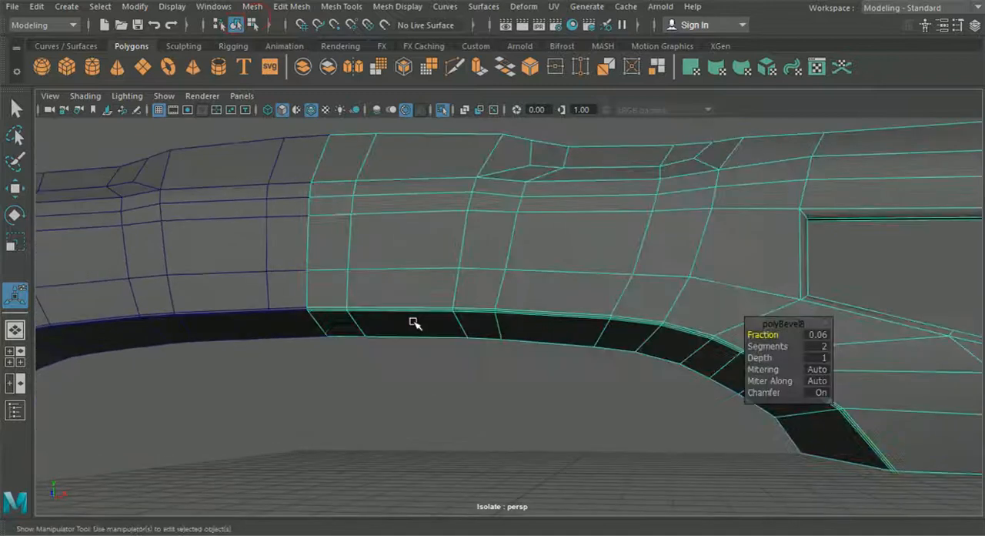
left_click(434, 383)
scroll(384, 265, "up", 3)
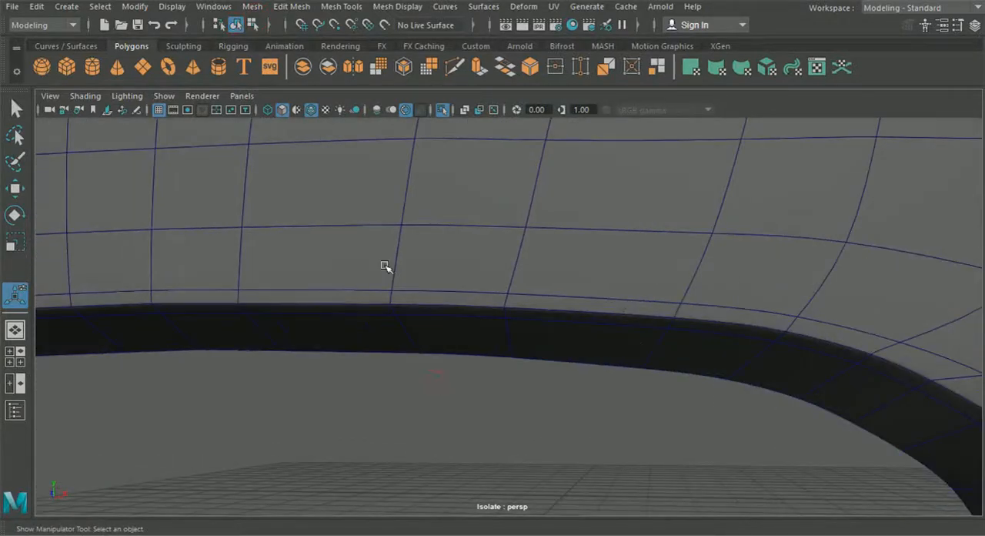
left_click(314, 113)
left_click_drag(390, 341, 361, 337, "alt")
scroll(360, 337, "down", 3)
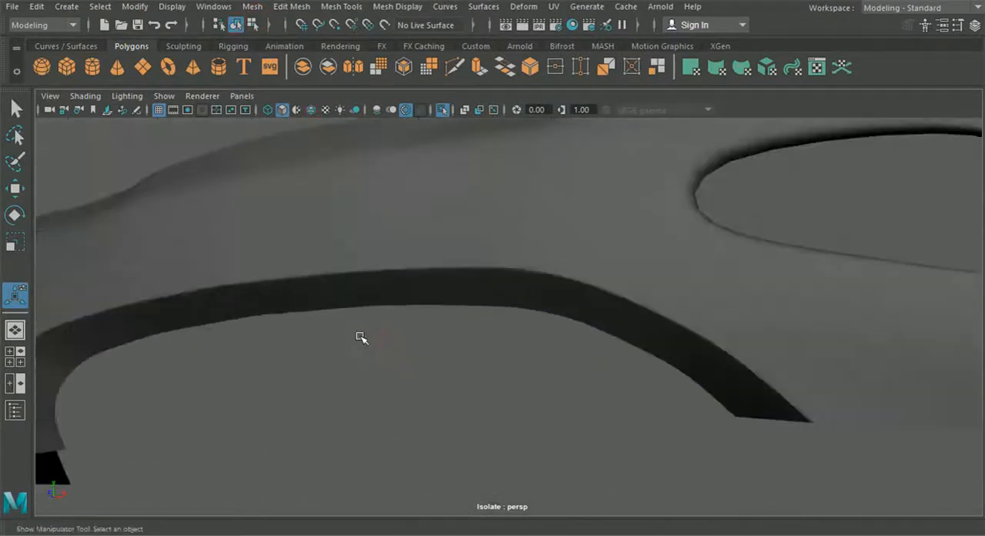
middle_click_drag(360, 338, 394, 336, "alt")
left_click_drag(394, 337, 434, 282, "alt")
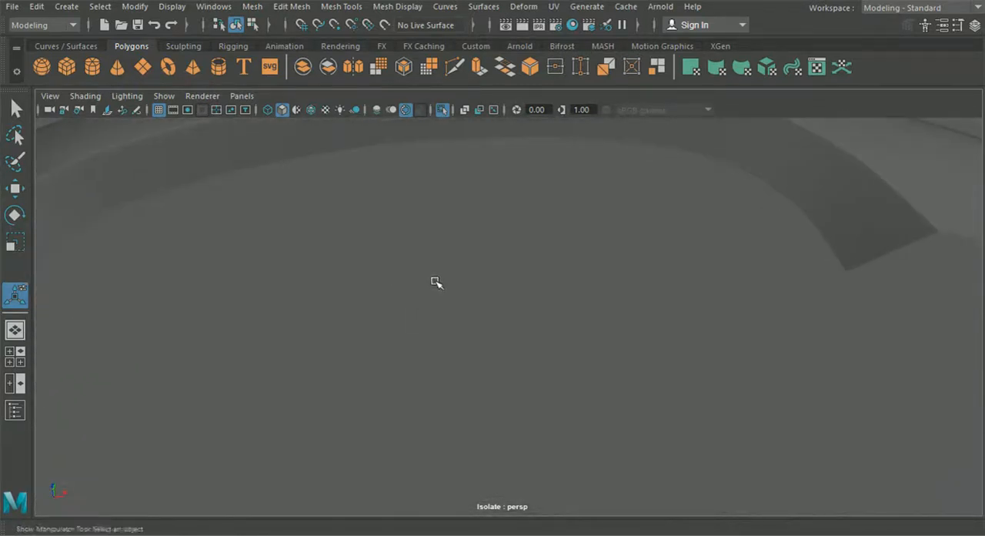
middle_click_drag(436, 280, 460, 375, "alt")
left_click_drag(460, 375, 417, 410, "alt")
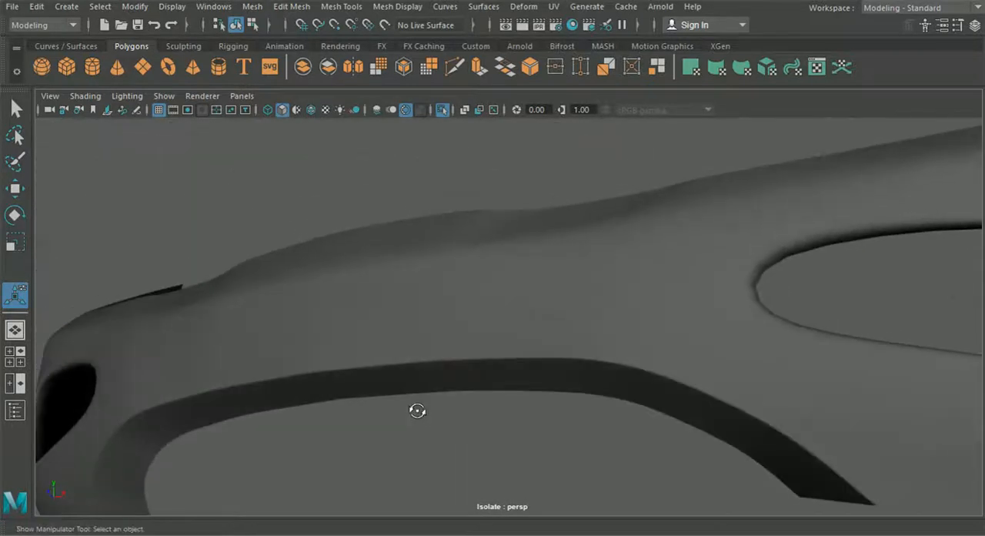
Step: Return the bumper to its unsmoothed display and set the intake lip bevel's segments to 1
left_click(418, 368)
key("1")
middle_click_drag(418, 370, 427, 323, "alt")
scroll(429, 325, "up", 5)
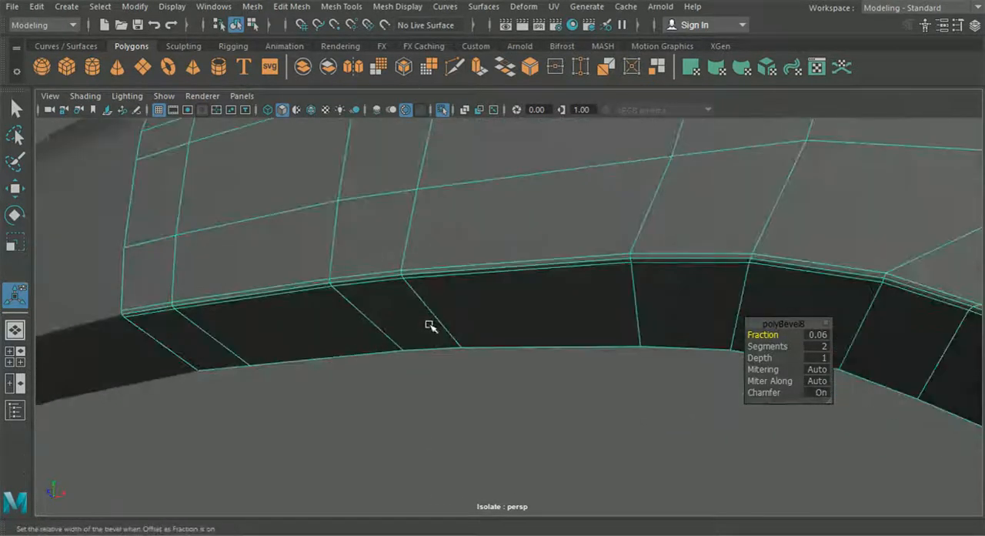
left_click(816, 346)
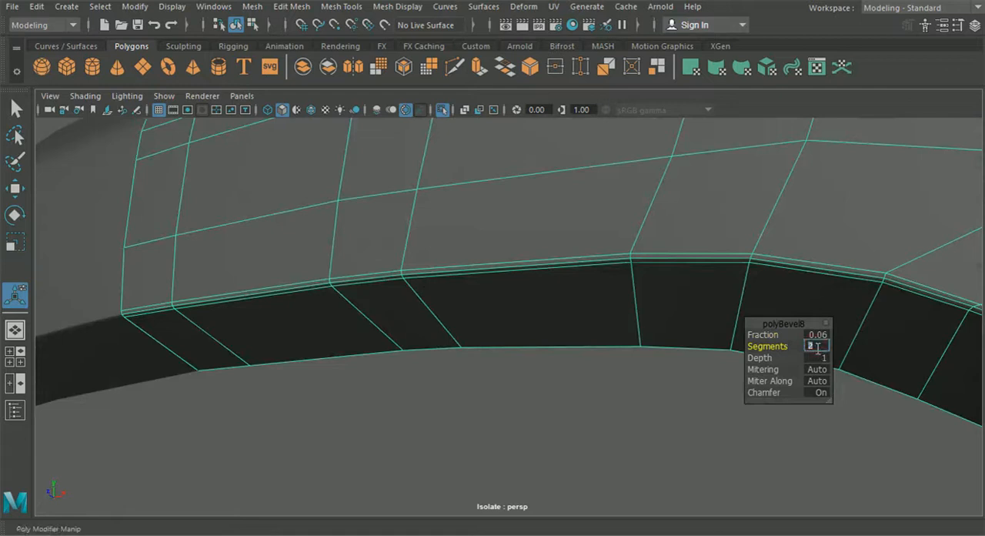
type("1")
key("Return")
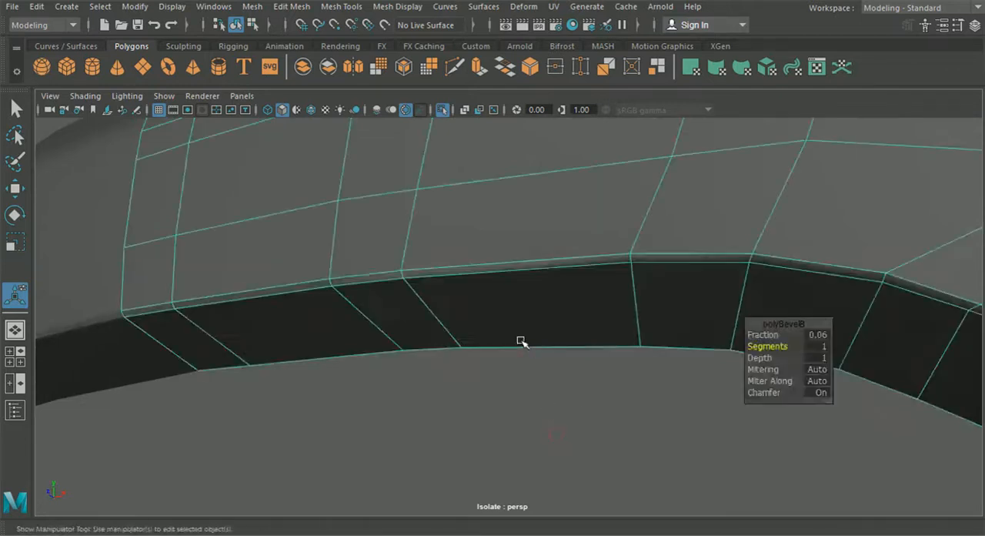
Step: Examine the single-segment bevel along the intake lip in smooth preview, and reselect the unsmoothed bumper
key("3")
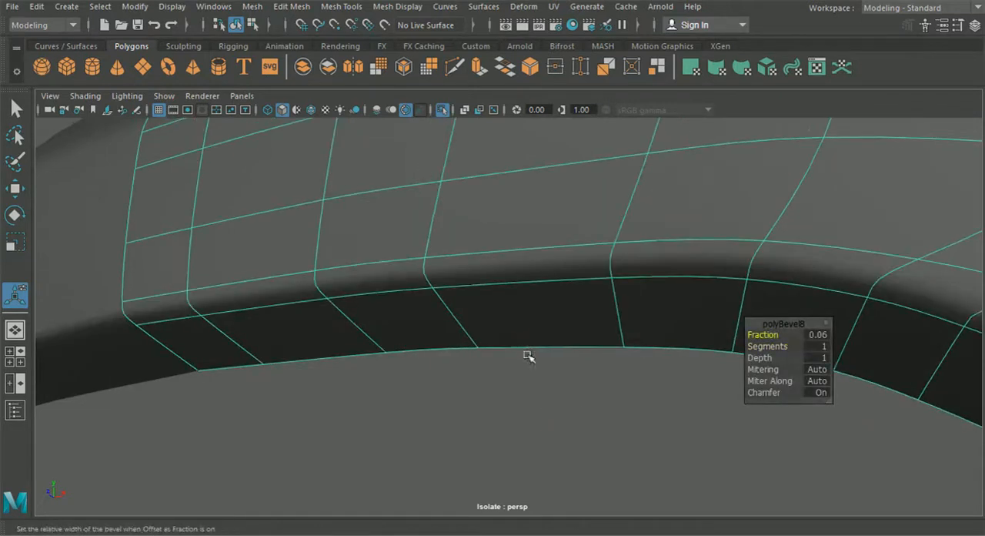
left_click(537, 385)
scroll(537, 387, "down", 6)
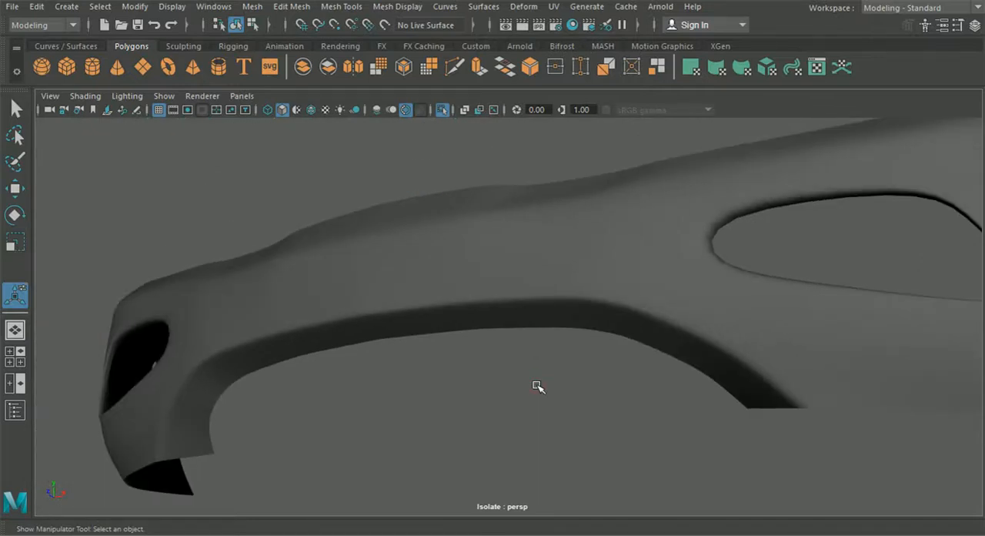
scroll(537, 387, "up", 4)
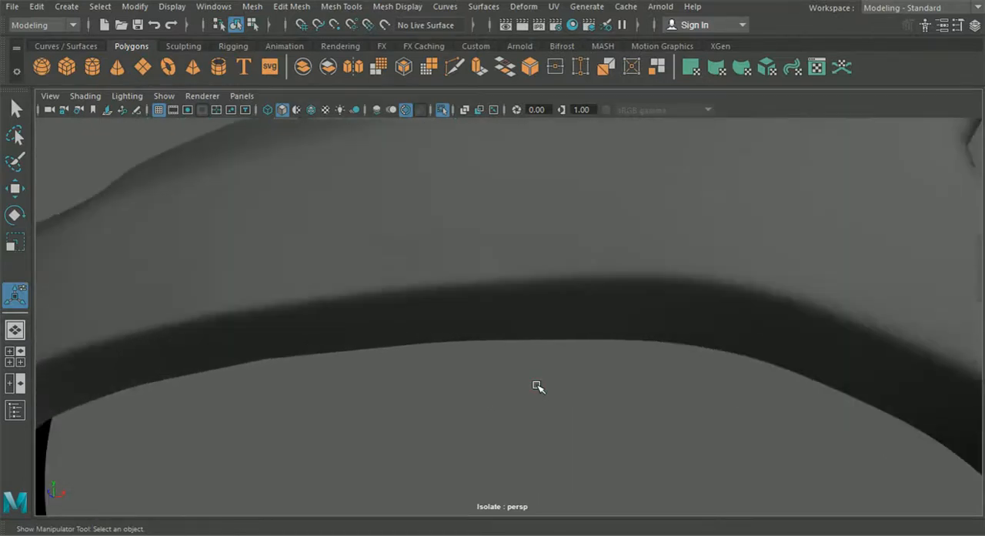
left_click(534, 349)
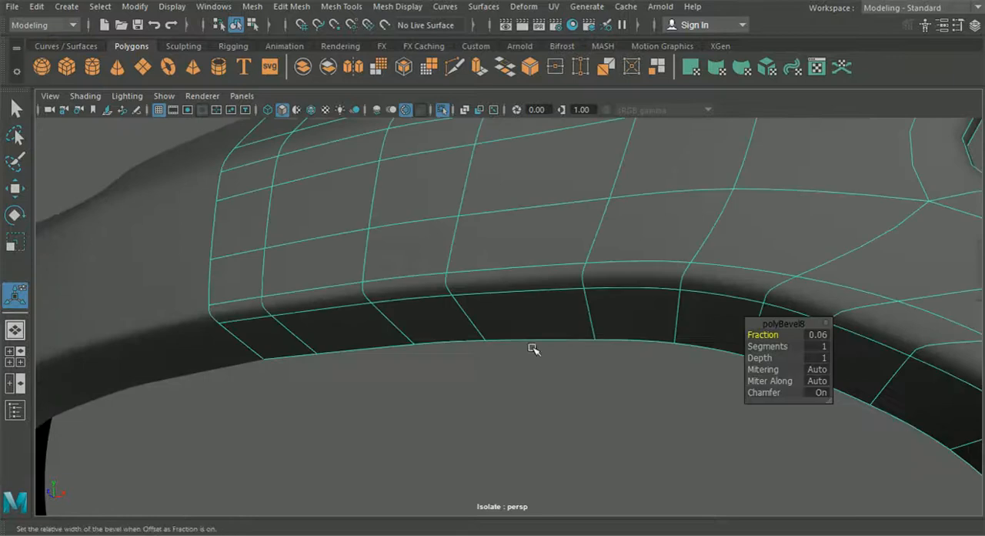
Step: Set the intake lip bevel to a fraction of 0.08 with 2 segments
left_click(818, 334)
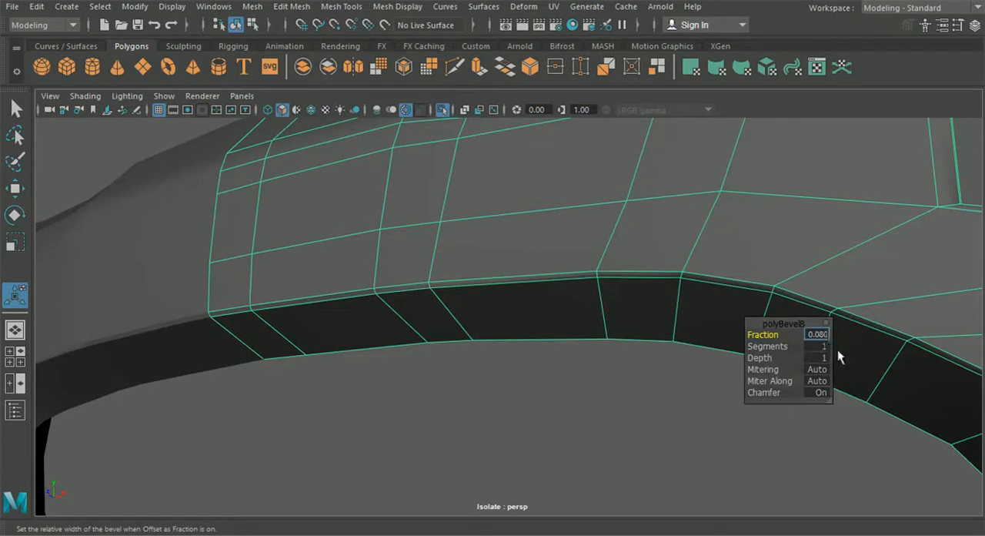
left_click(821, 348)
type("2")
key("Return")
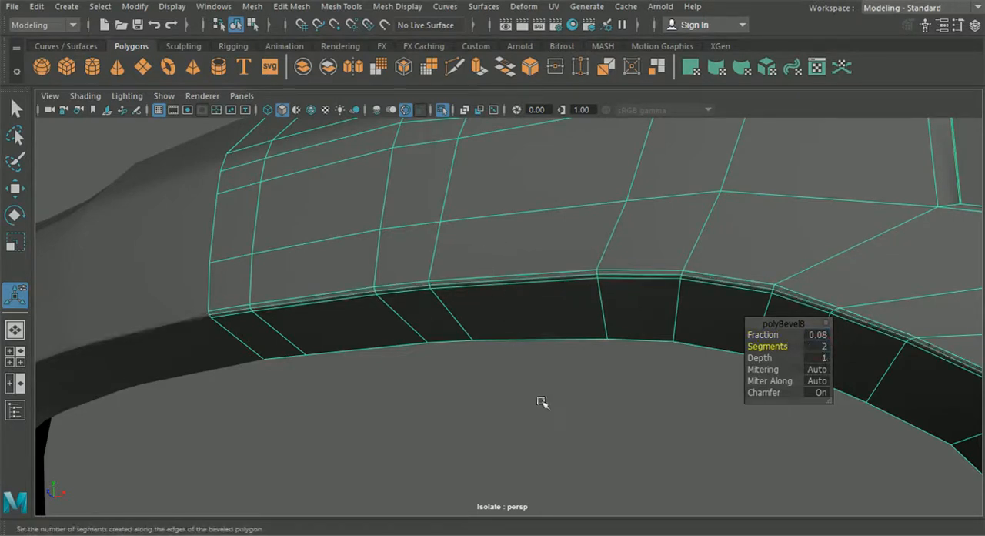
left_click(547, 428)
scroll(547, 428, "up", 3)
left_click(514, 348)
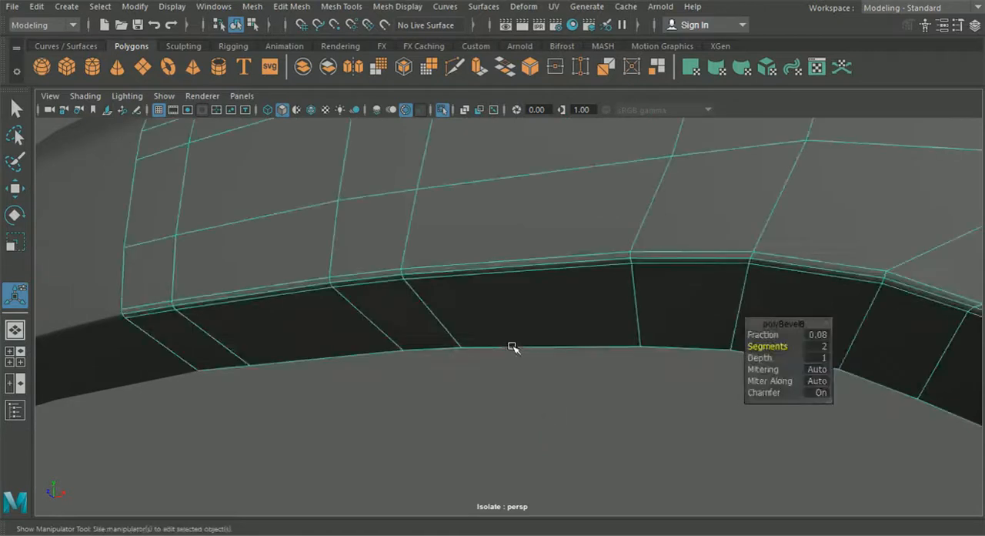
left_click(518, 406)
left_click_drag(516, 411, 475, 295, "alt")
left_click(475, 292)
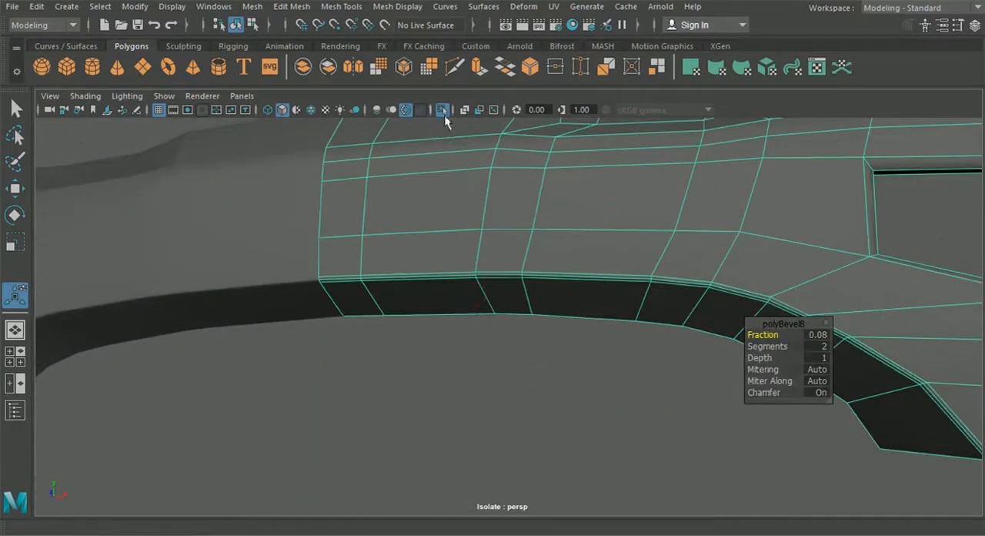
Step: Bring back the rest of the car and overlay the wireframe on the shaded models to check the bumper in context
left_click(441, 110)
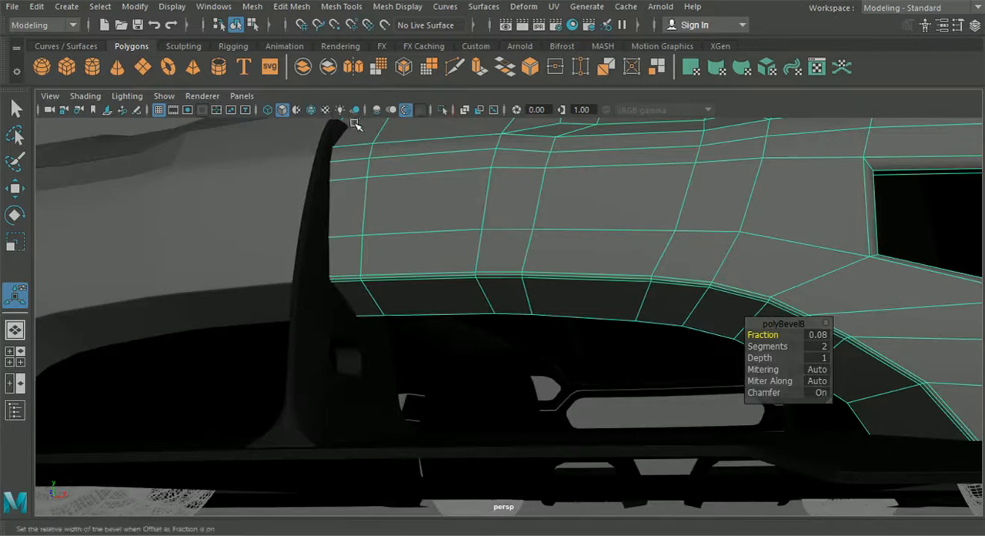
left_click(311, 109)
scroll(455, 318, "down", 10)
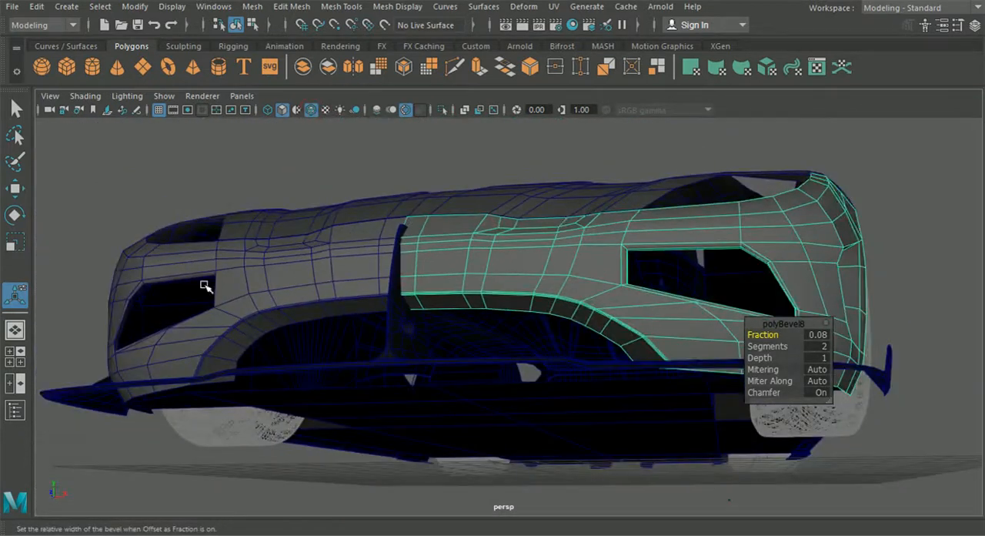
left_click(179, 170)
scroll(385, 285, "up", 3)
left_click_drag(389, 280, 386, 231, "alt")
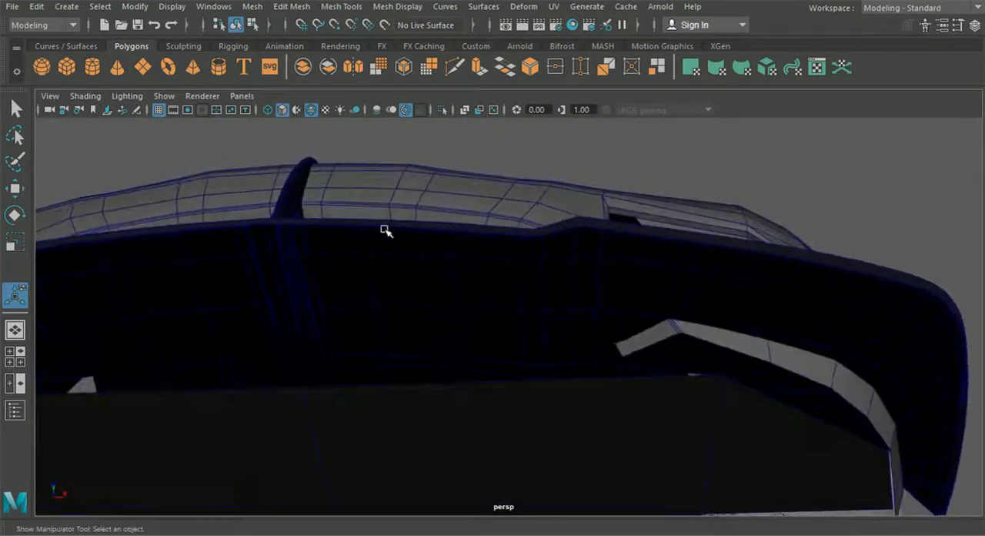
Step: Restore the bumper selection and isolate it again in the perspective view
key("ctrl+z")
left_click(441, 109)
left_click_drag(435, 171, 397, 333, "alt")
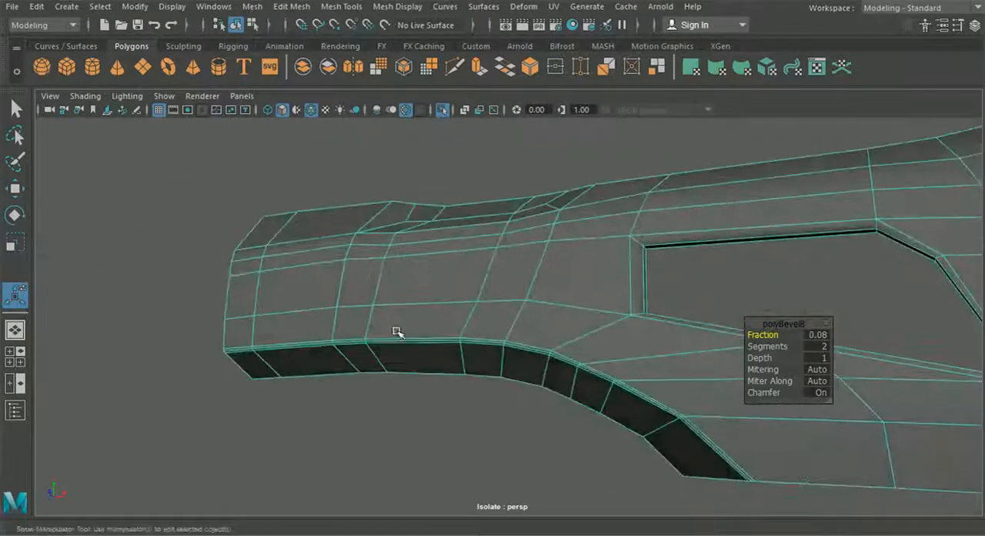
right_click_drag(396, 334, 264, 304, "alt")
left_click(264, 303)
left_click_drag(264, 303, 497, 358, "alt")
Step: Compare the outer half of the bumper with the blueprint in an enlarged front view, and select the mesh
left_click(15, 357)
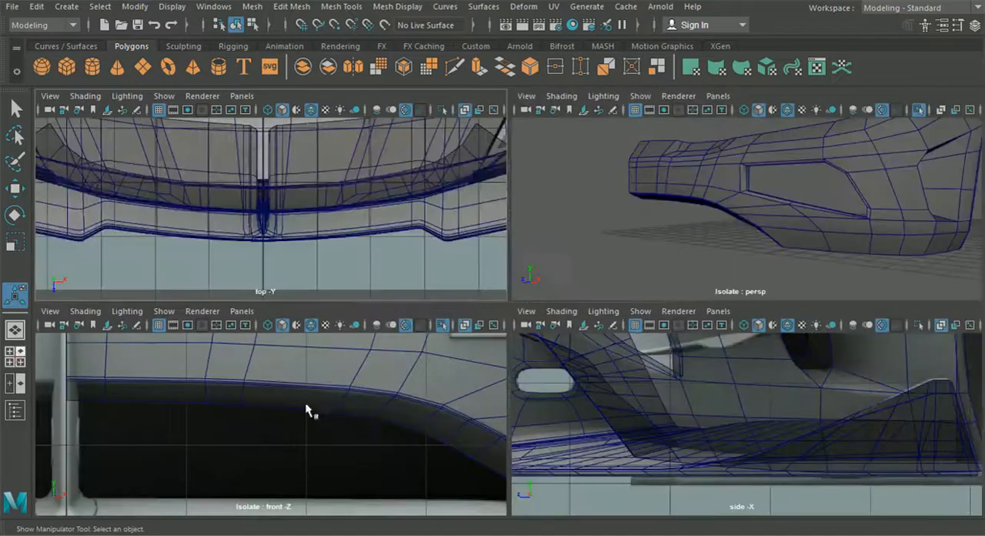
key("space")
middle_click_drag(697, 352, 385, 347, "alt")
scroll(388, 347, "up", 3)
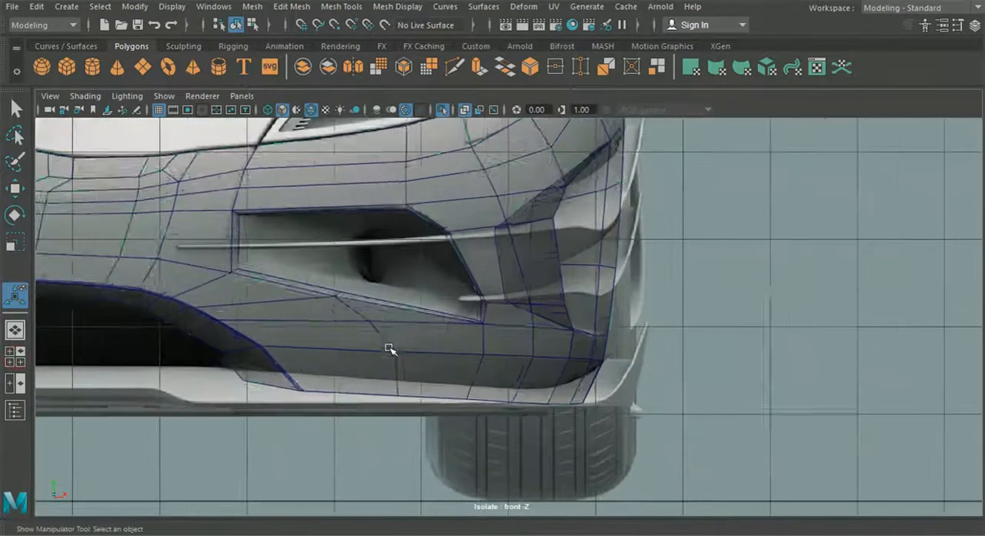
left_click(391, 347)
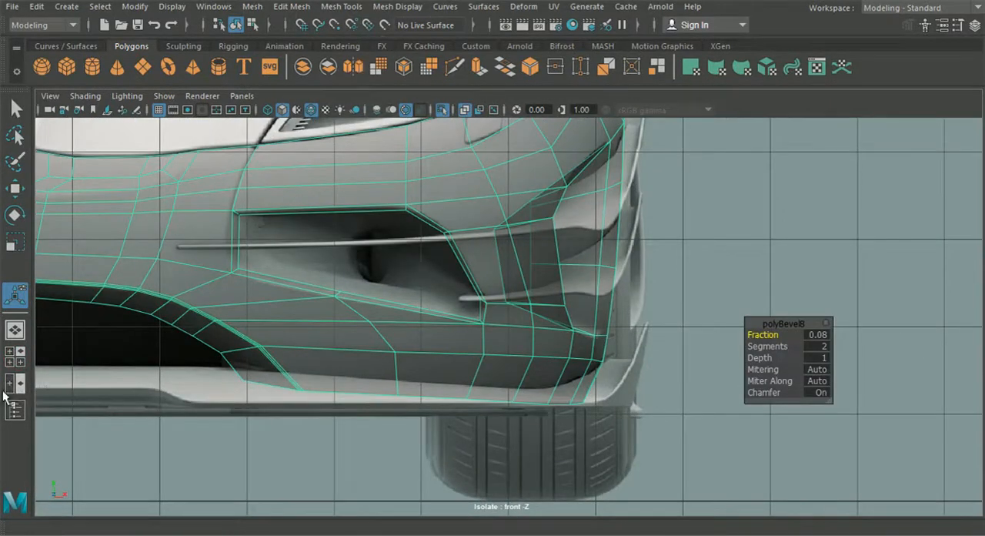
Step: In the side view, raise the inner vertex of the bumper's lower wheel-arch lip slightly to level it with its outer neighbour
left_click(15, 357)
key("space")
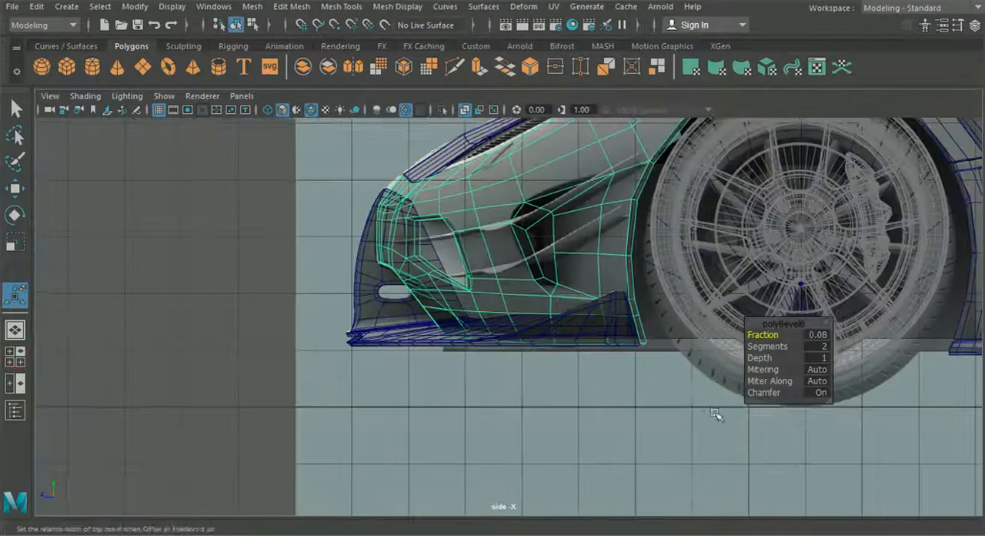
middle_click_drag(736, 422, 659, 413, "alt")
scroll(653, 422, "up", 2)
scroll(519, 331, "up", 1)
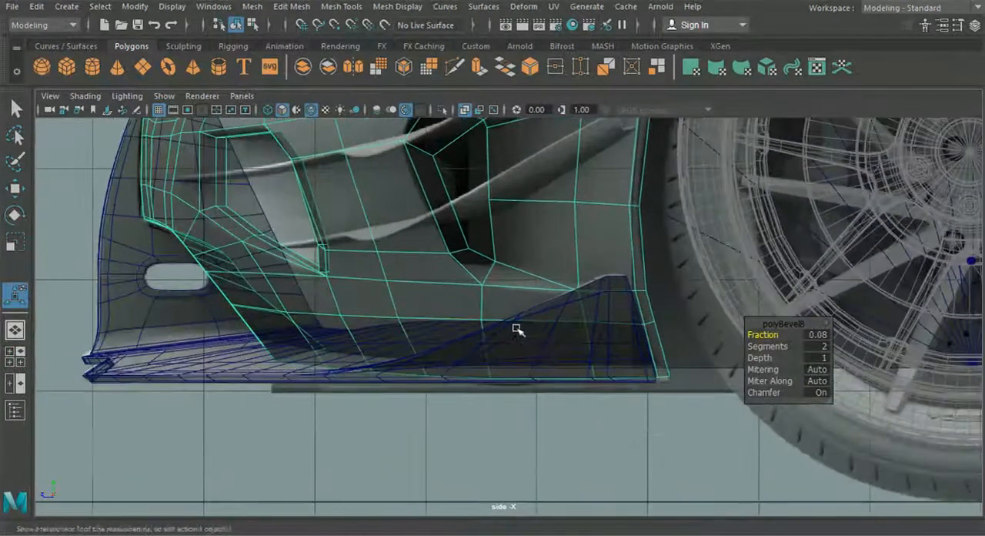
scroll(521, 329, "up", 2)
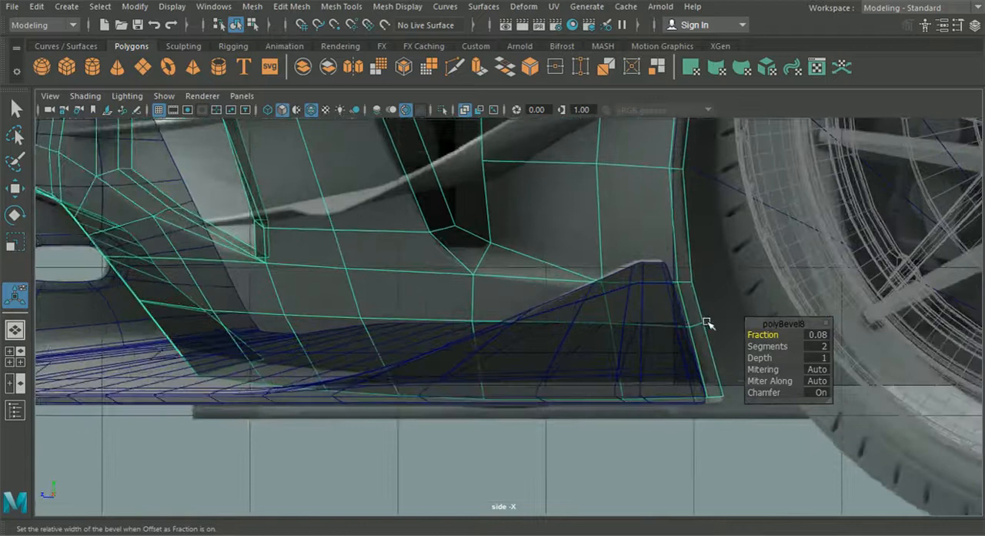
right_click_drag(687, 212, 624, 103)
middle_click_drag(660, 307, 566, 295, "alt")
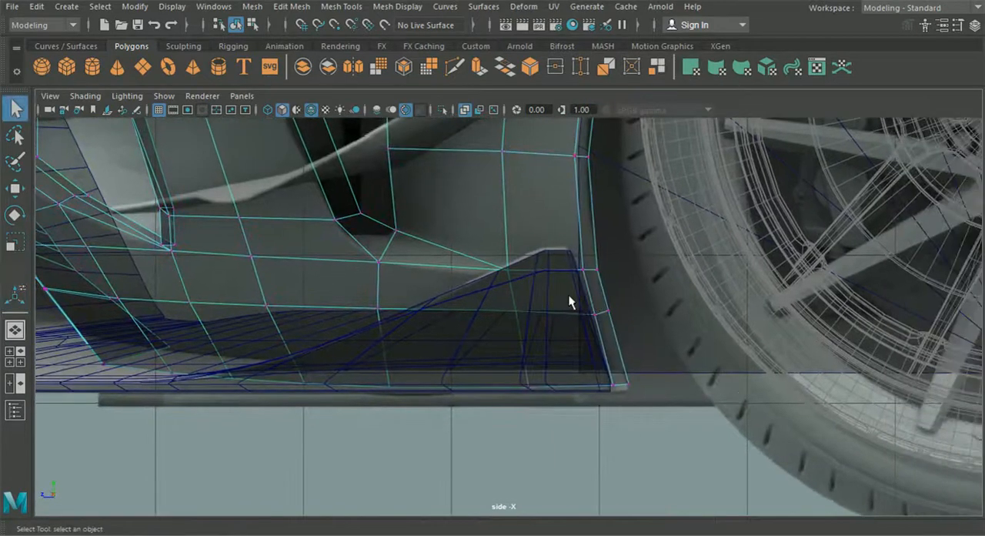
scroll(615, 305, "up", 5)
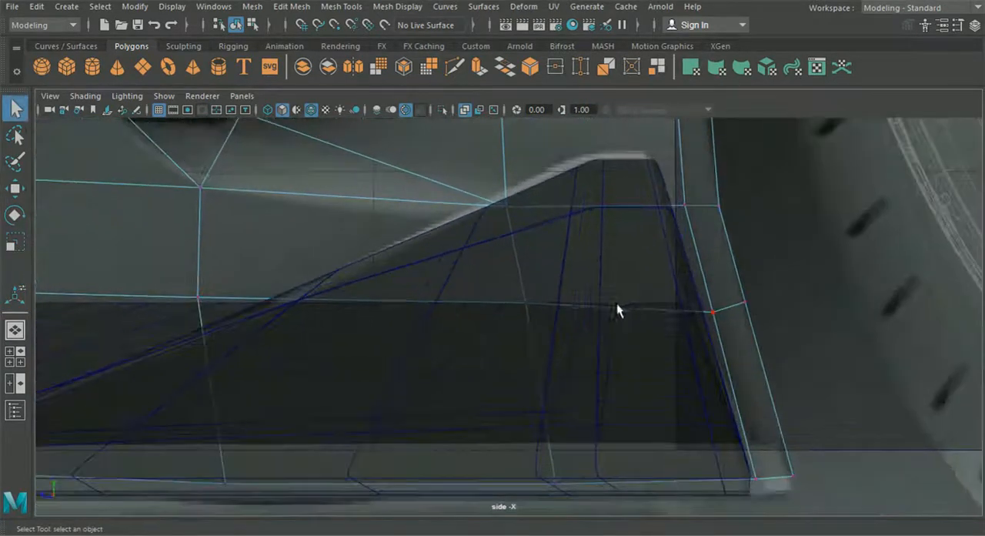
left_click(13, 189)
left_click_drag(717, 253, 715, 243)
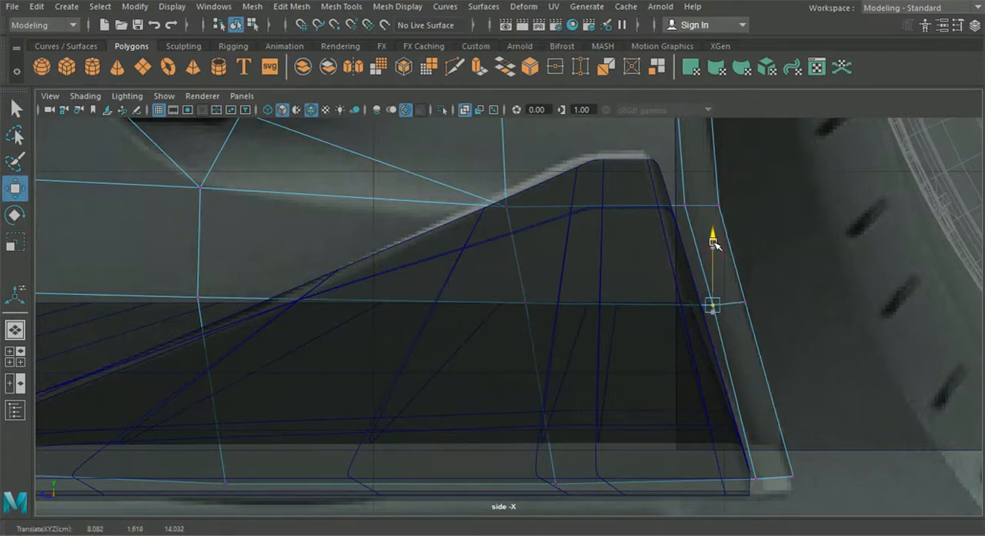
middle_click_drag(726, 312, 707, 309, "alt")
left_click_drag(774, 329, 634, 301)
Step: Use Multi-Cut to add a horizontal edge across the wheel-arch lip and adjoining side face, midway up the second-lowest row
left_click(451, 68)
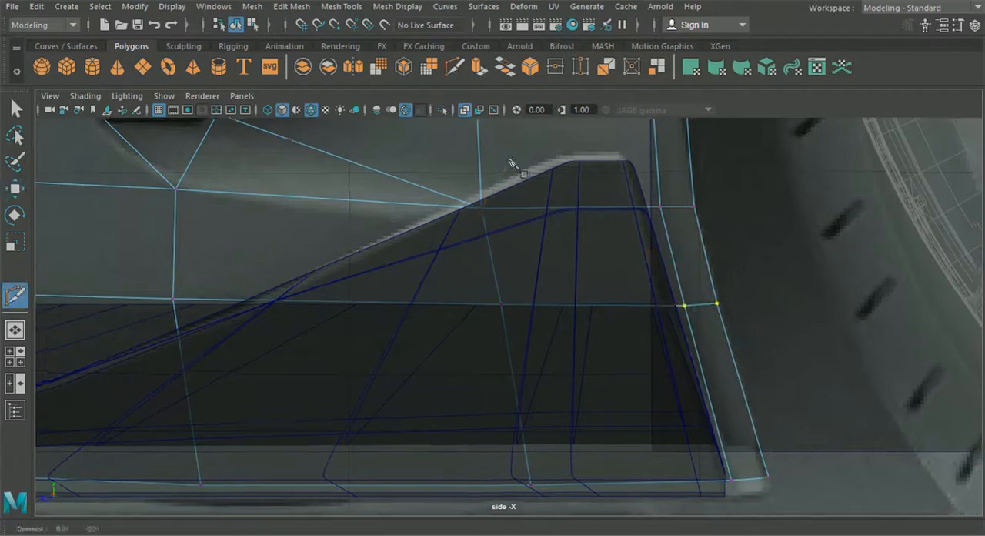
middle_click_drag(516, 161, 495, 169, "alt")
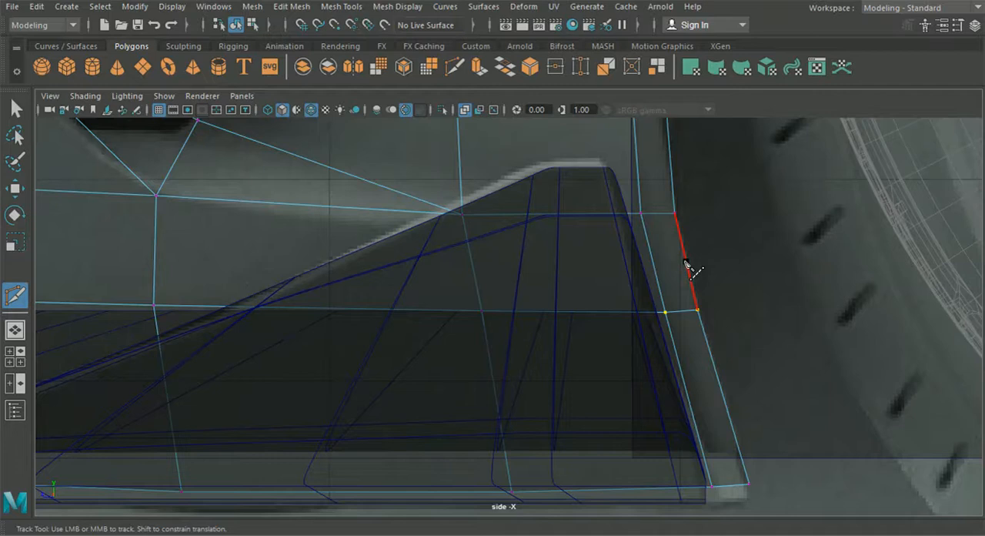
left_click(685, 262)
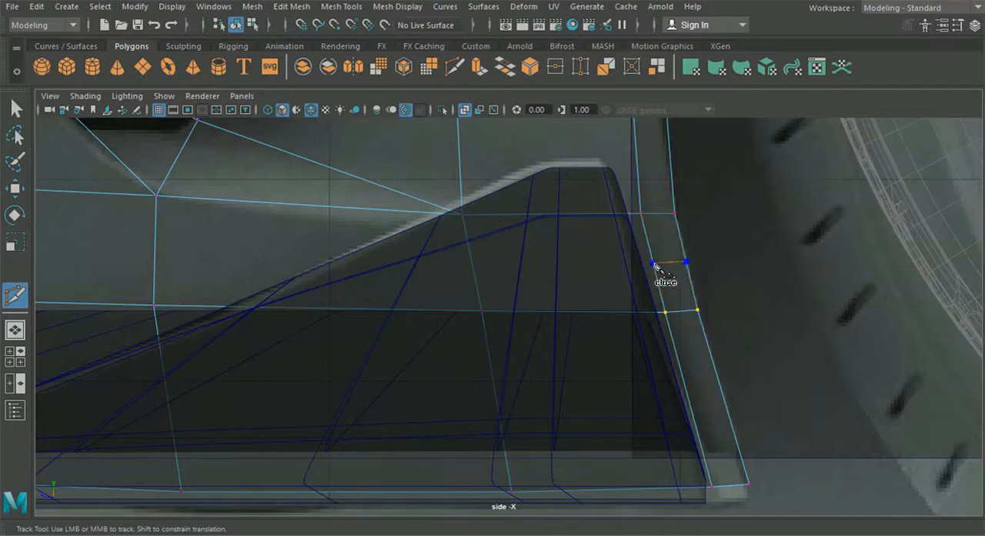
left_click(471, 263)
key("Return")
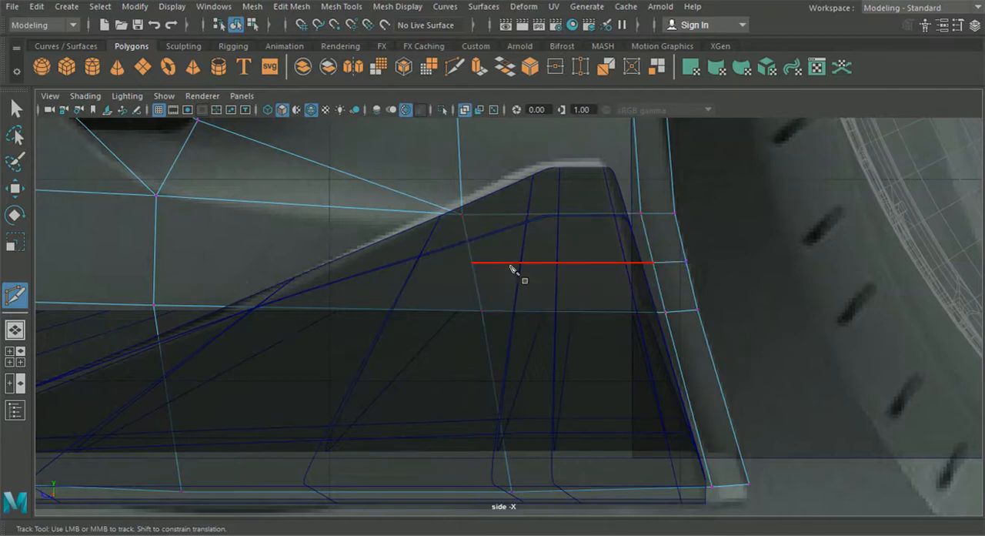
Step: Cut a second horizontal edge across the wheel-arch lip and adjoining side face, midway up the lowest row
left_click(724, 398)
left_click(689, 399)
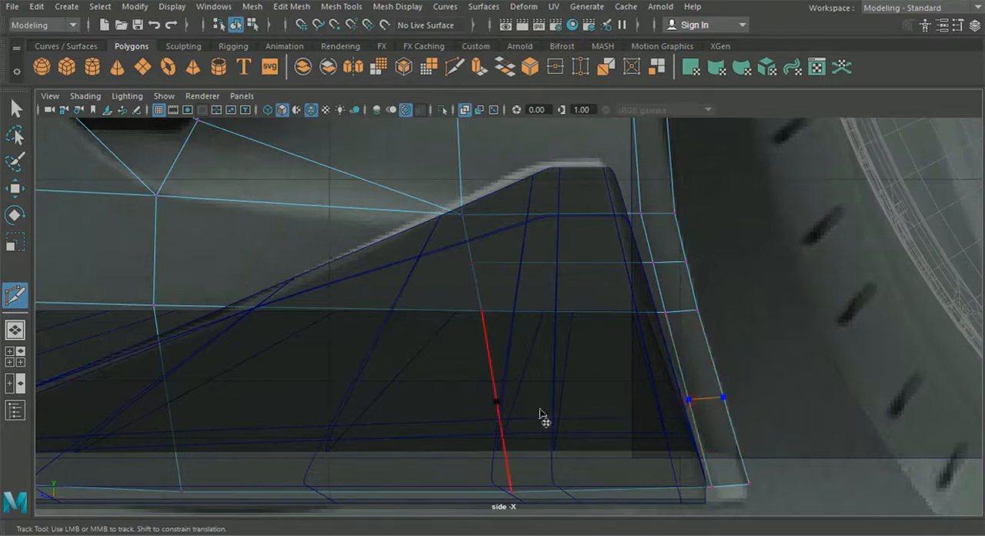
left_click(498, 402)
key("Return")
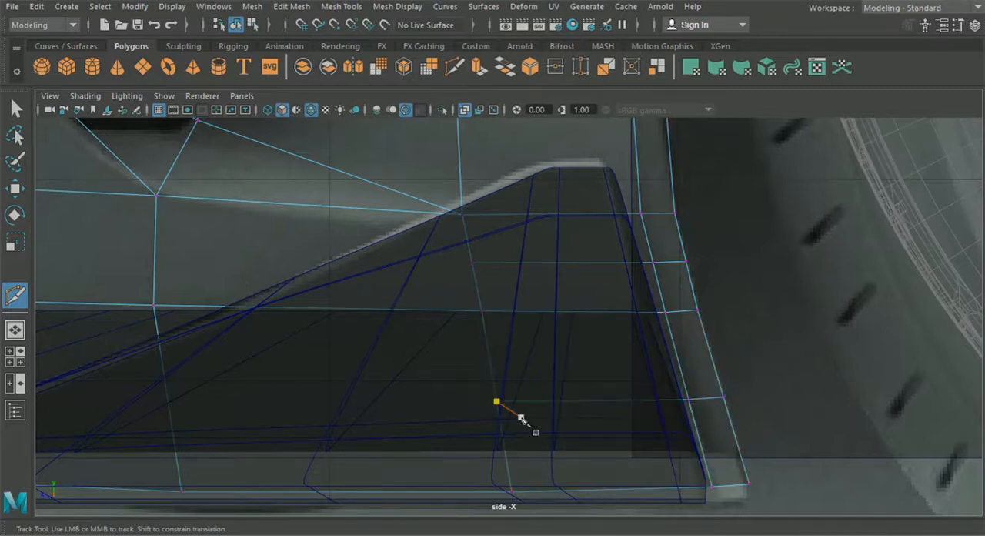
scroll(418, 374, "down", 5)
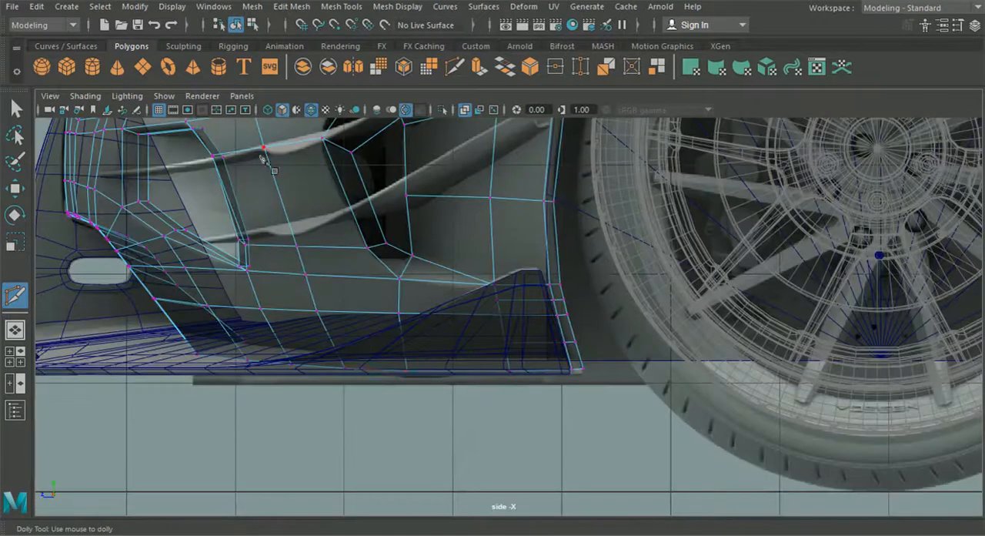
left_click(213, 6)
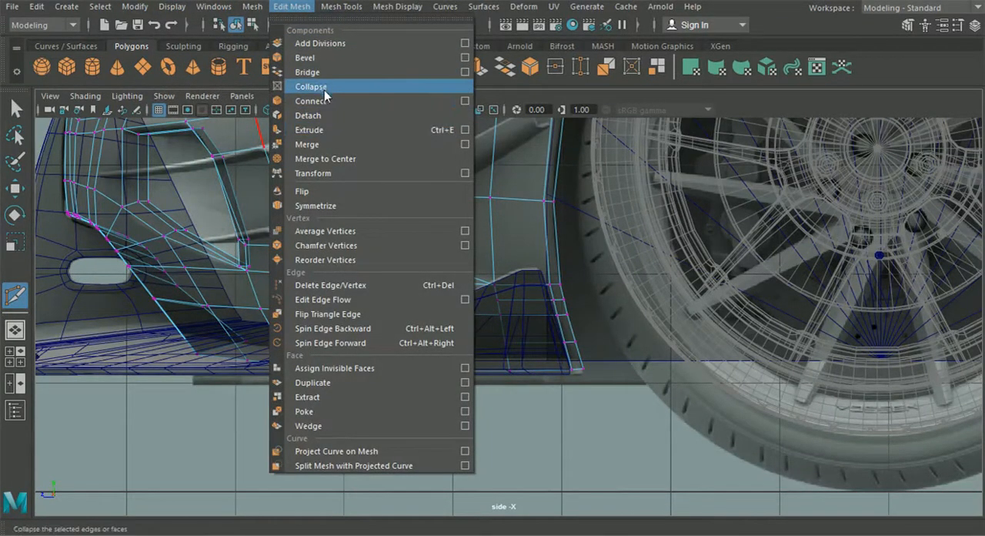
mouse_move(326, 9)
left_click(373, 115)
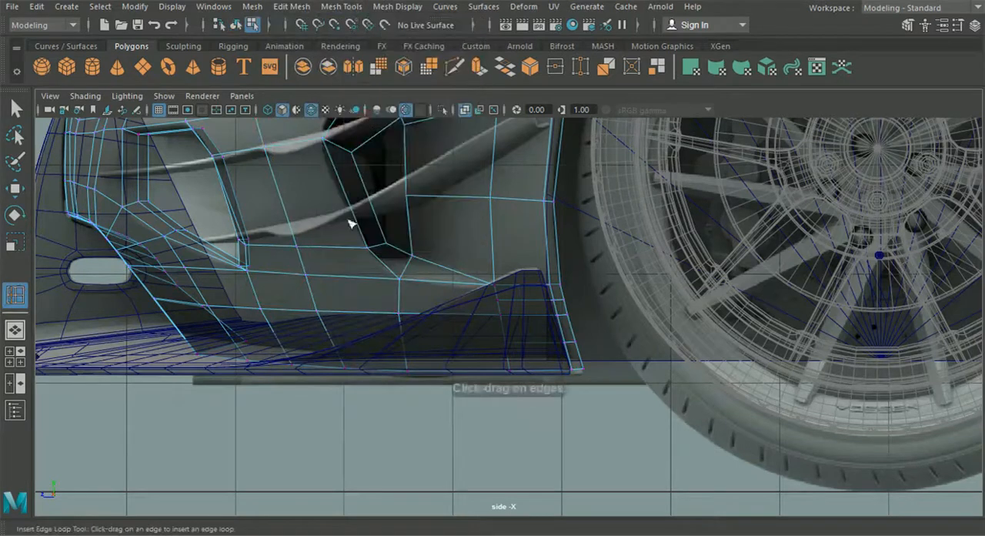
scroll(442, 255, "up", 6)
scroll(314, 309, "up", 3)
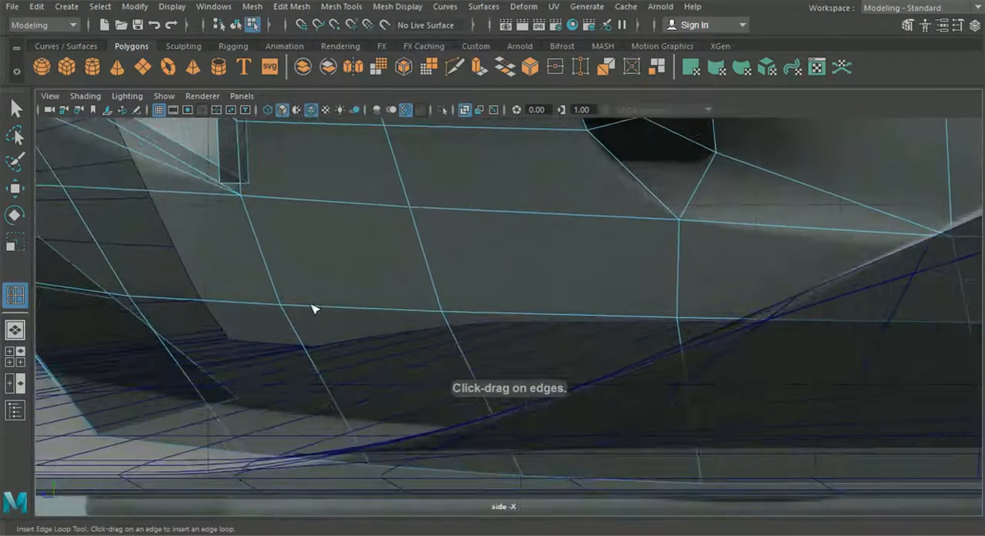
middle_click_drag(264, 290, 377, 273, "alt")
scroll(380, 278, "up", 1)
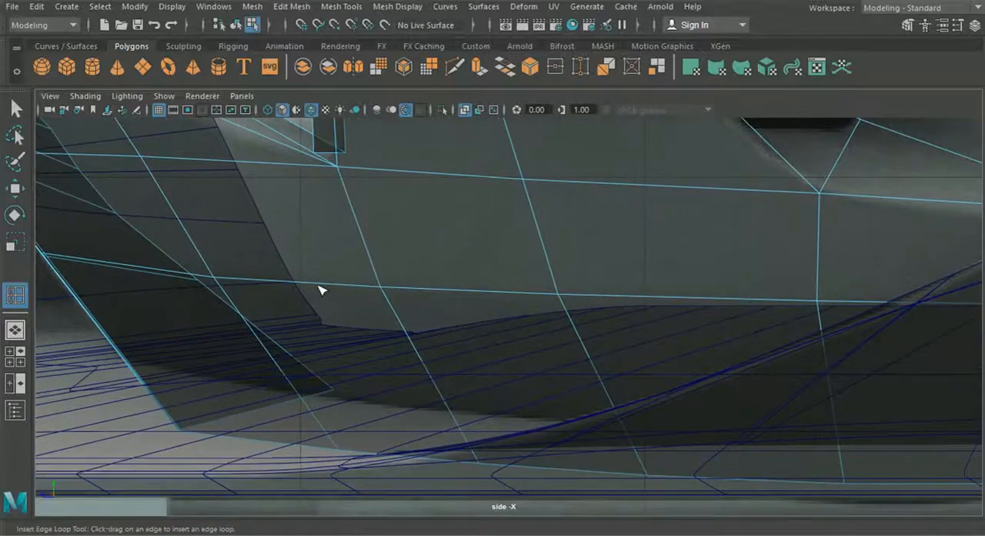
scroll(325, 291, "up", 1)
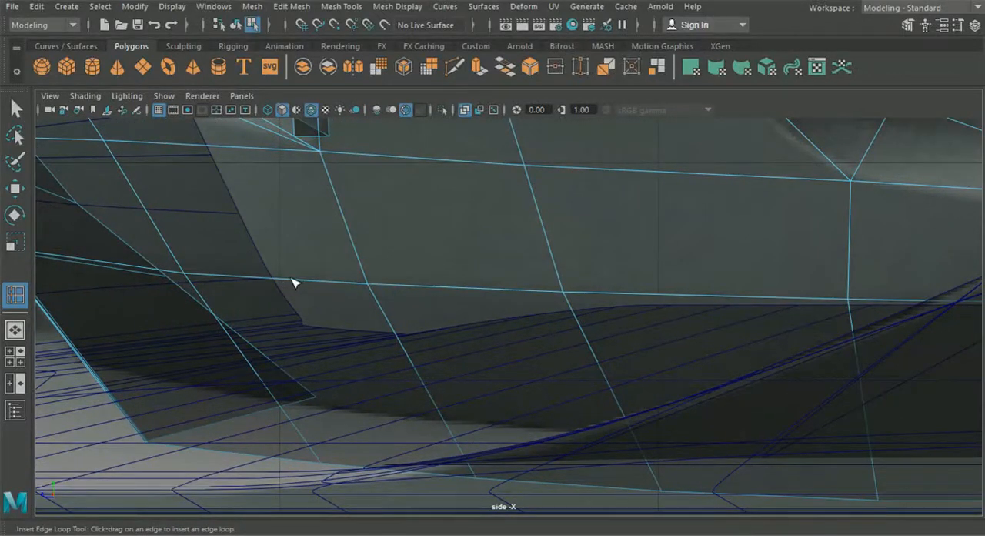
Step: In the front view, Multi-Cut a new edge across the beveled intake lip and its inner wall, just above the lower corner's existing edge
left_click(15, 357)
scroll(318, 397, "up", 10)
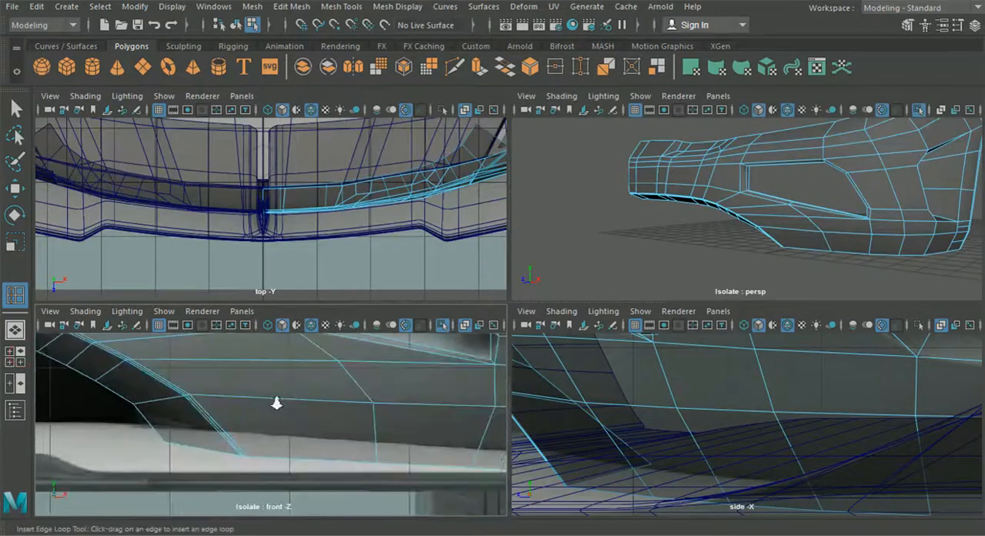
scroll(305, 410, "up", 3)
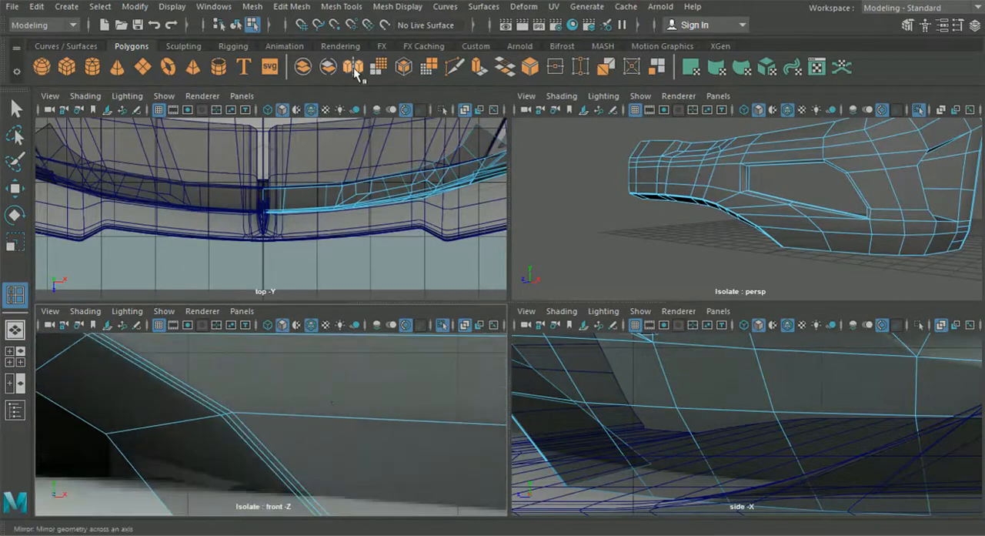
left_click(314, 11)
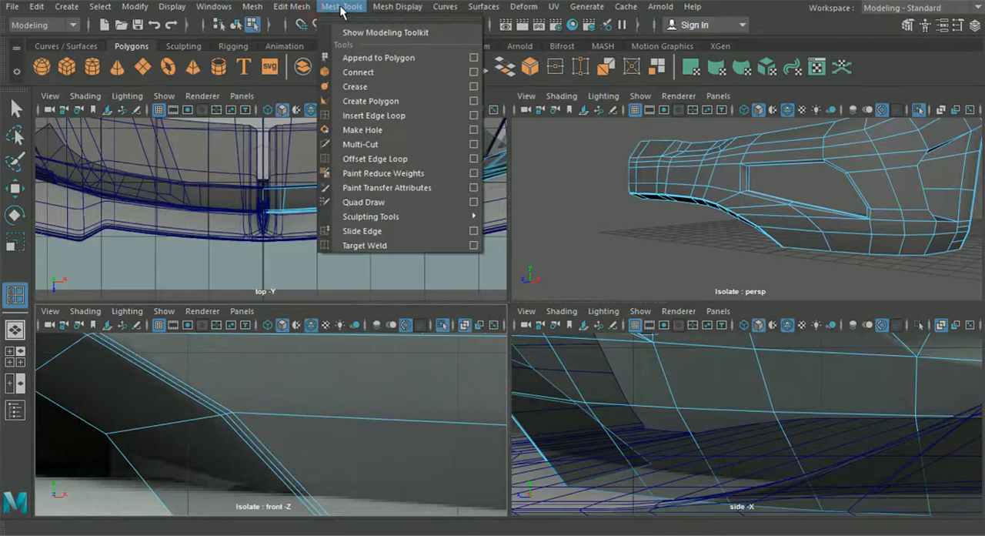
left_click(342, 9)
left_click(454, 71)
middle_click_drag(177, 452, 269, 444, "alt")
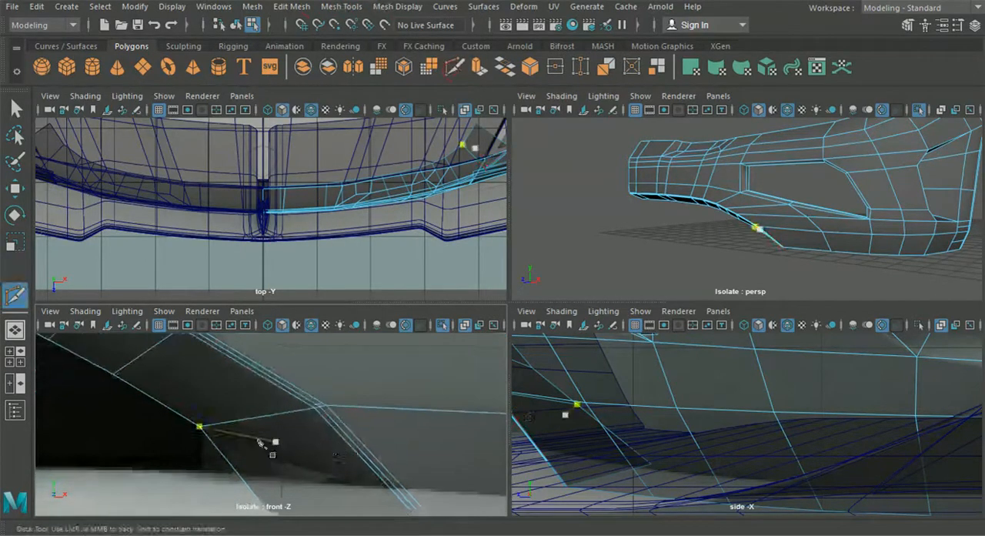
scroll(269, 444, "up", 3)
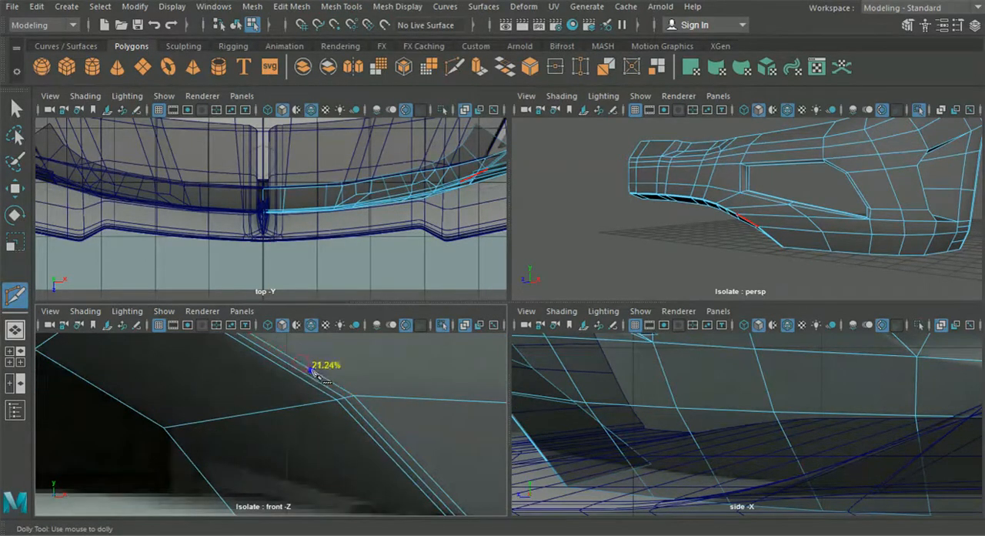
left_click(310, 370)
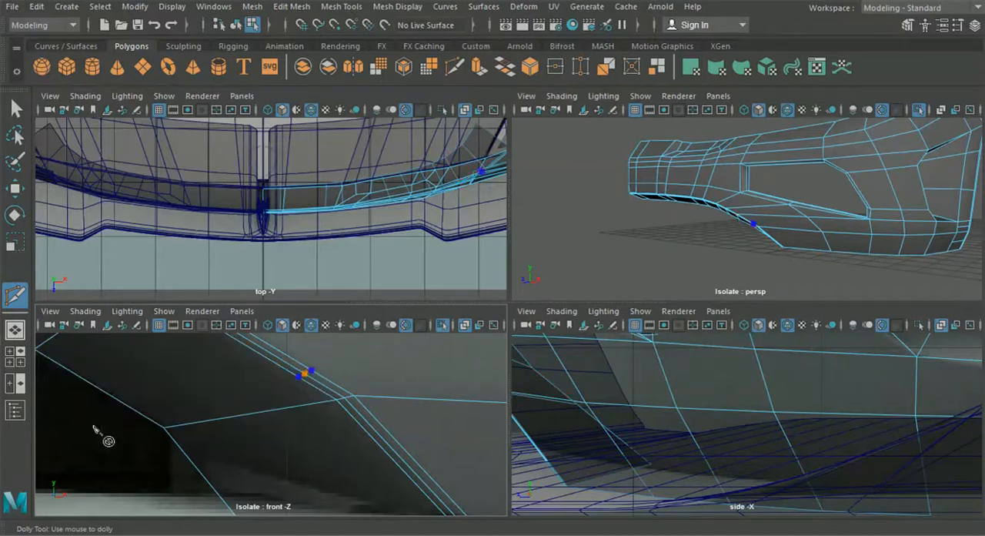
left_click(136, 411)
key("Return")
middle_click_drag(258, 452, 221, 434, "alt")
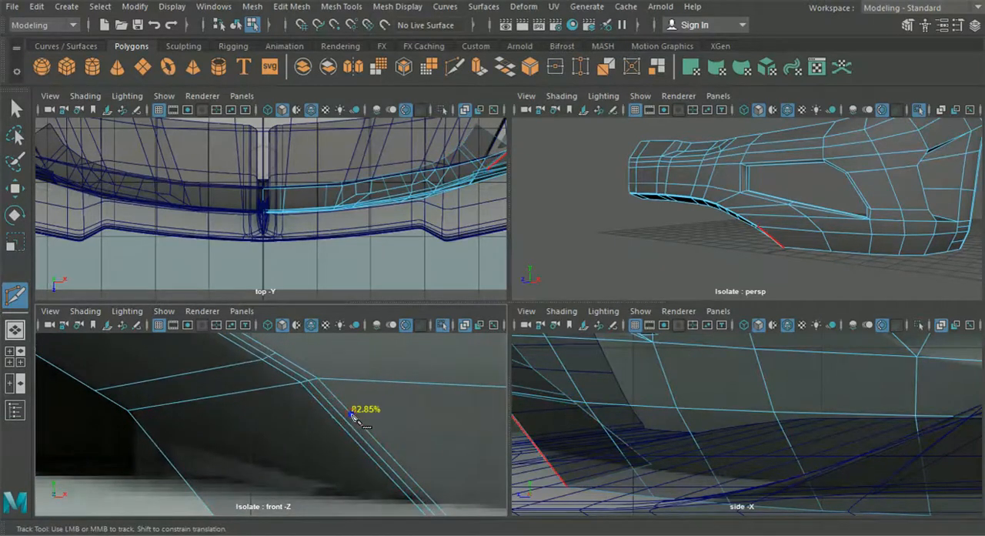
Step: Multi-Cut a matching edge across the beveled intake lip and its inner wall, just below the lower corner's existing edge
left_click(351, 415)
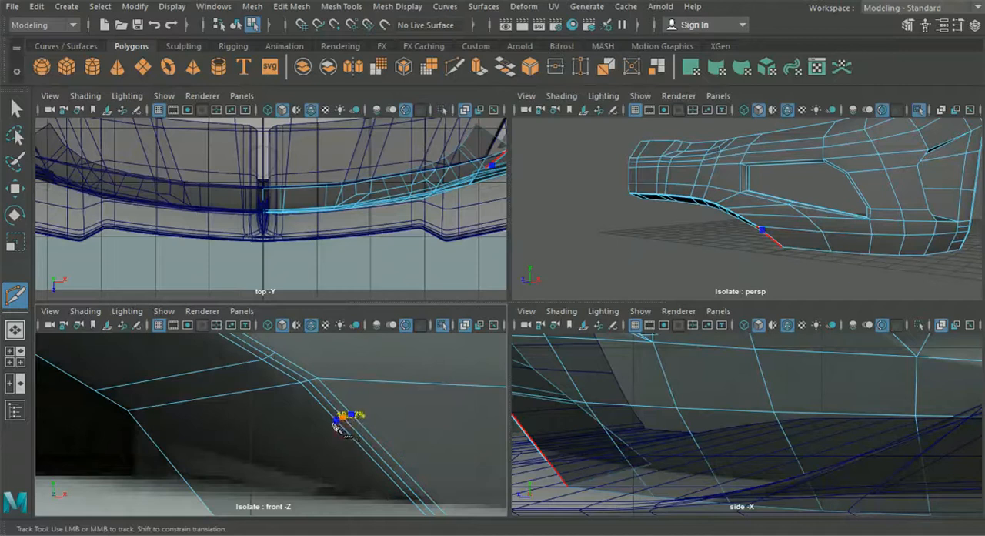
left_click(165, 453)
right_click(165, 452)
scroll(250, 430, "down", 5)
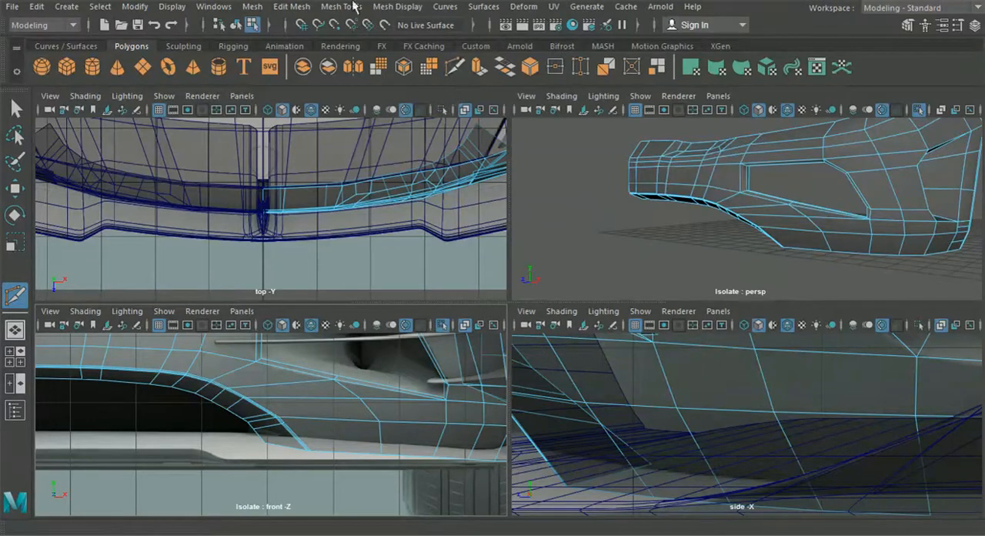
Step: Insert supporting edge loops closely above and below the horizontal crease along the bumper's lower side
left_click(293, 6)
mouse_move(341, 9)
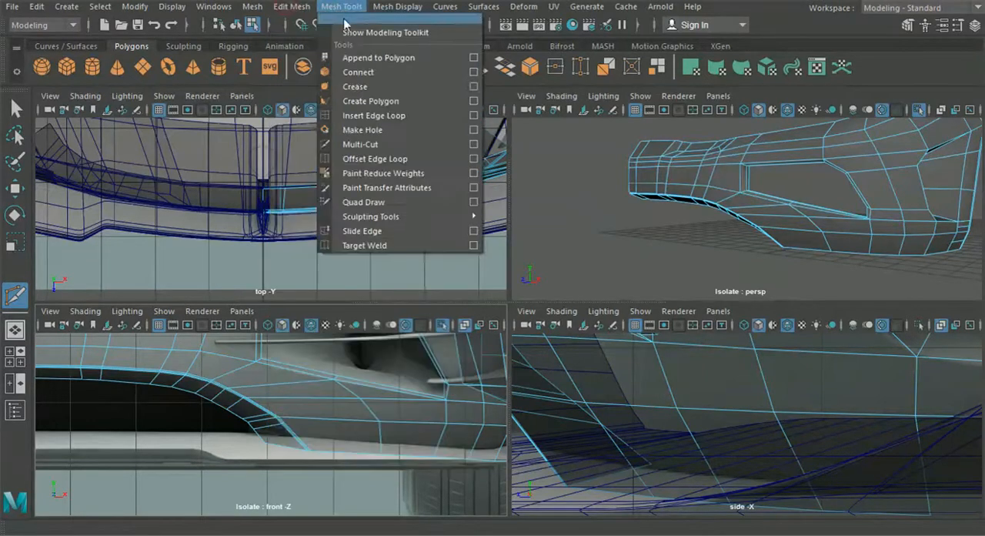
left_click(387, 115)
left_click_drag(773, 405, 777, 416)
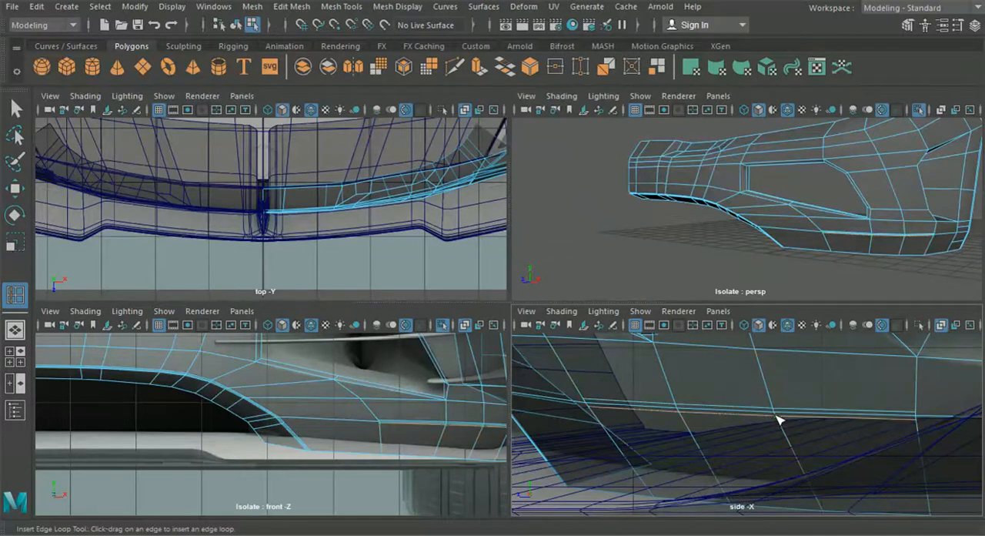
Step: Multi-Cut edges from the front ends of both supporting loops to the new cuts on the central intake's beveled lip
left_click(455, 68)
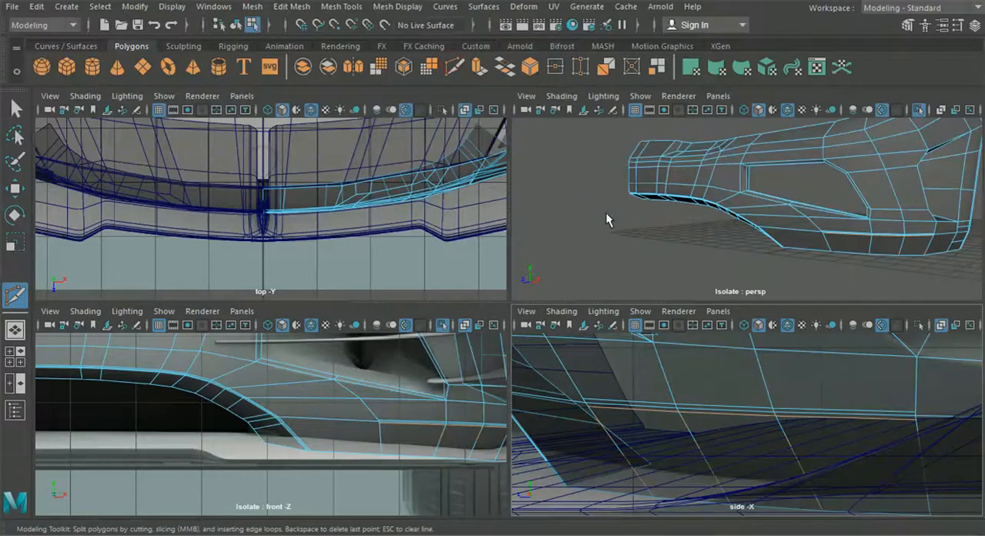
key("space")
middle_click_drag(647, 268, 577, 243, "alt")
right_click_drag(552, 275, 688, 368, "alt")
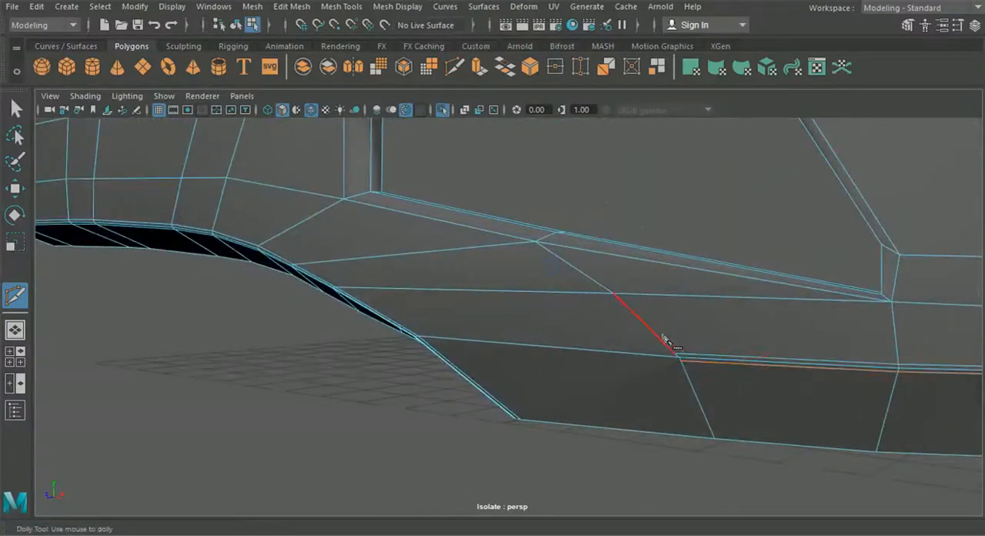
left_click_drag(583, 388, 631, 386, "alt")
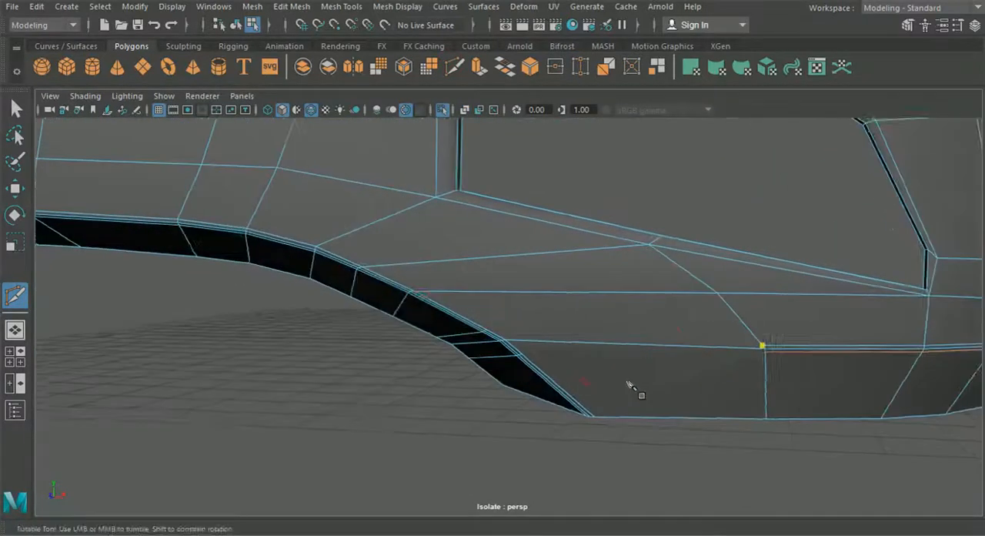
left_click(483, 329)
right_click(762, 368)
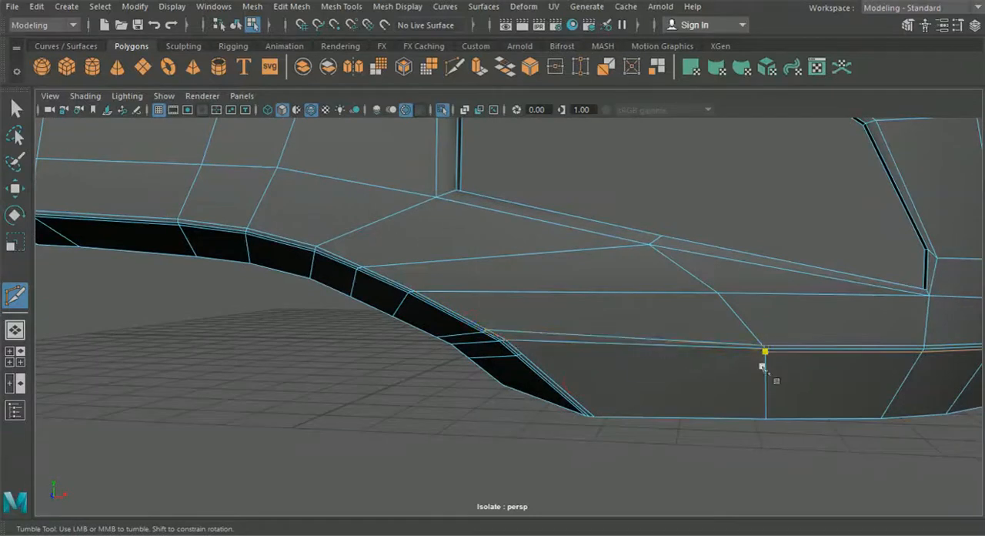
left_click(521, 354)
right_click(521, 354)
Step: Connect the rear ends of both supporting loops to the upper and lower horizontal cuts leading to the wheel-arch lip
scroll(614, 309, "down", 5)
left_click_drag(624, 312, 488, 339, "alt")
scroll(488, 339, "up", 3)
left_click(394, 329)
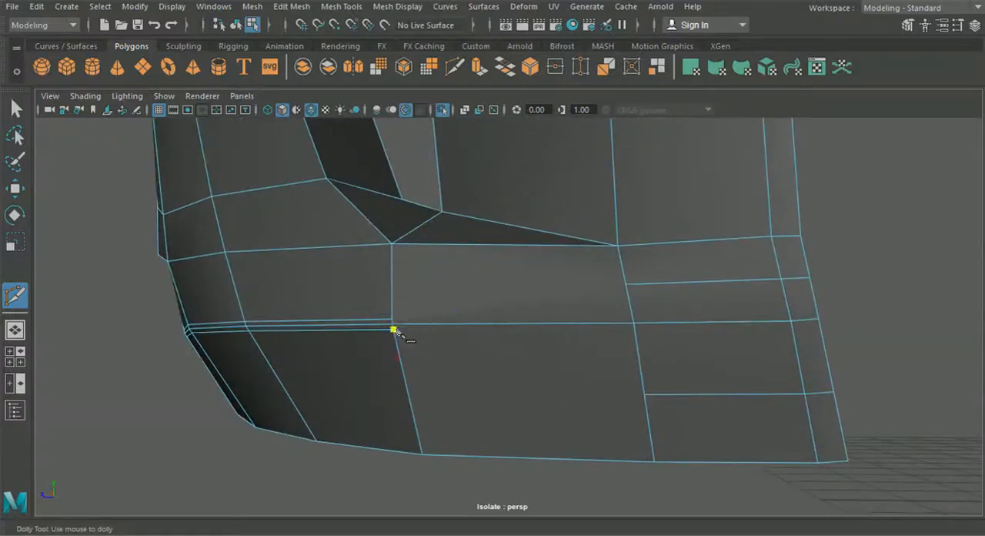
key("Return")
left_click(626, 284)
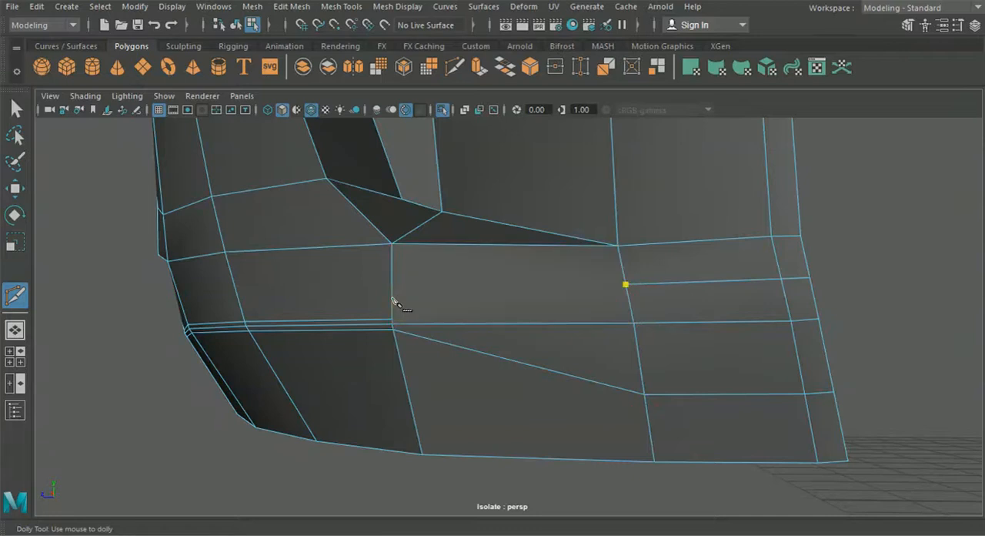
left_click(402, 199)
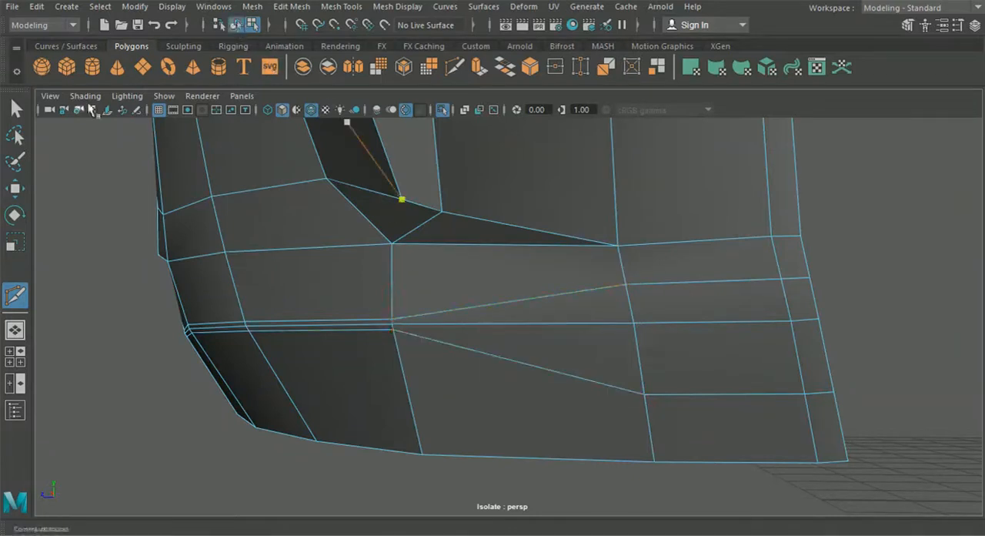
left_click(14, 110)
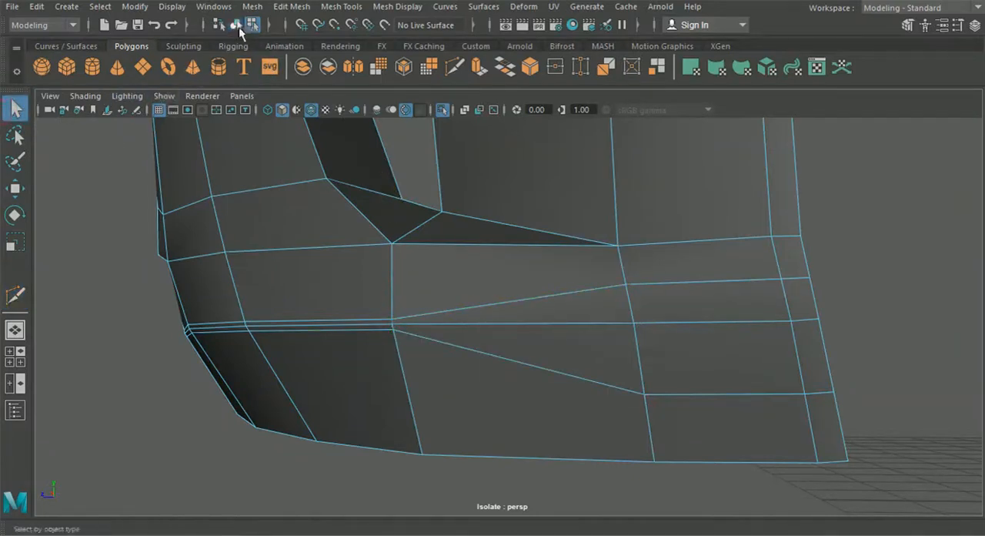
Step: Preview the smoothed bumper without wireframe and examine the lower crease and intake lip, then restore the unsmoothed display
key("3")
left_click(121, 267)
scroll(176, 271, "down", 2)
left_click(311, 110)
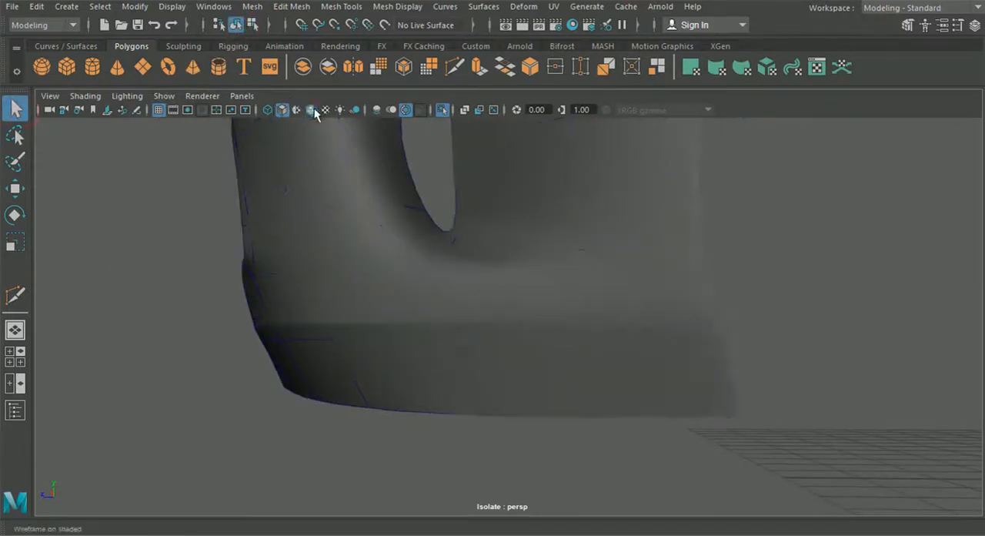
scroll(345, 300, "down", 2)
left_click_drag(371, 307, 530, 348, "alt")
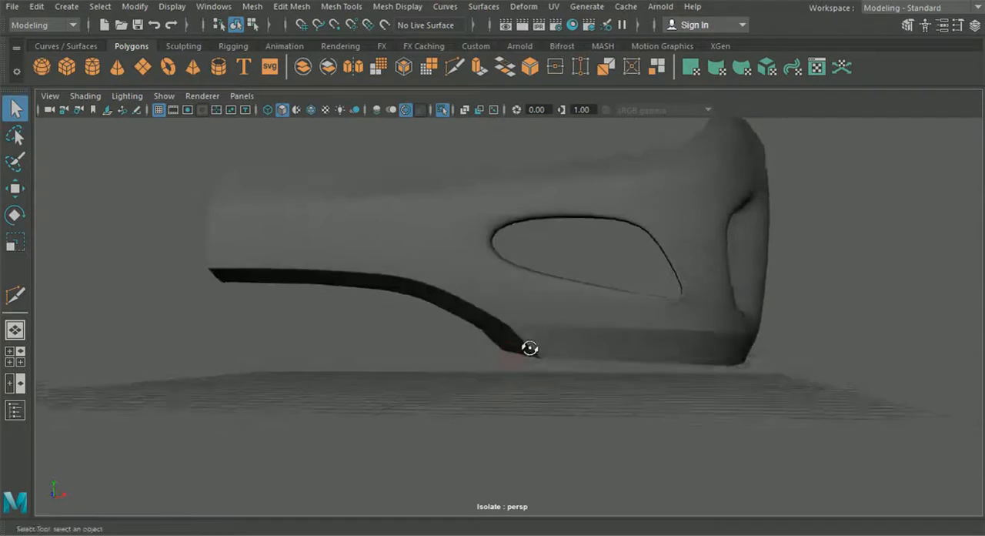
scroll(516, 350, "up", 2)
left_click(496, 352)
scroll(481, 354, "up", 4)
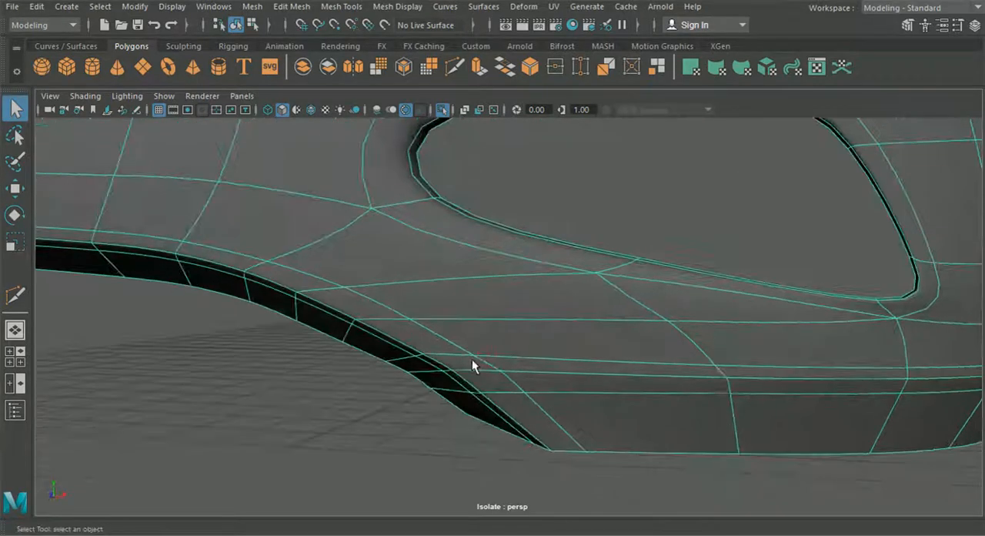
key("1")
Step: In the front view, shift the three rows of beveled lip vertices around the intake's lower corner to space them along an even curve
left_click(9, 355)
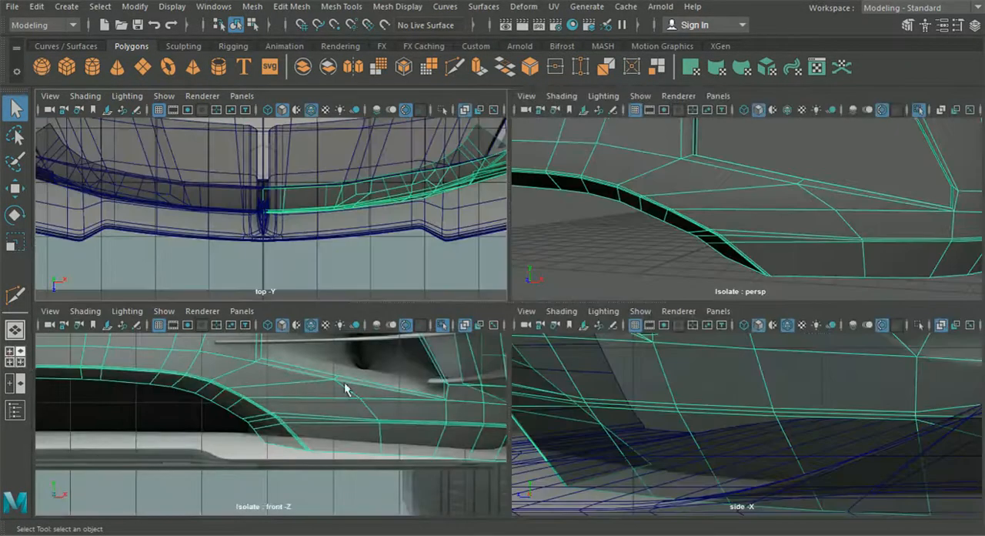
key("space")
scroll(357, 392, "up", 2)
right_click_drag(464, 202, 405, 108)
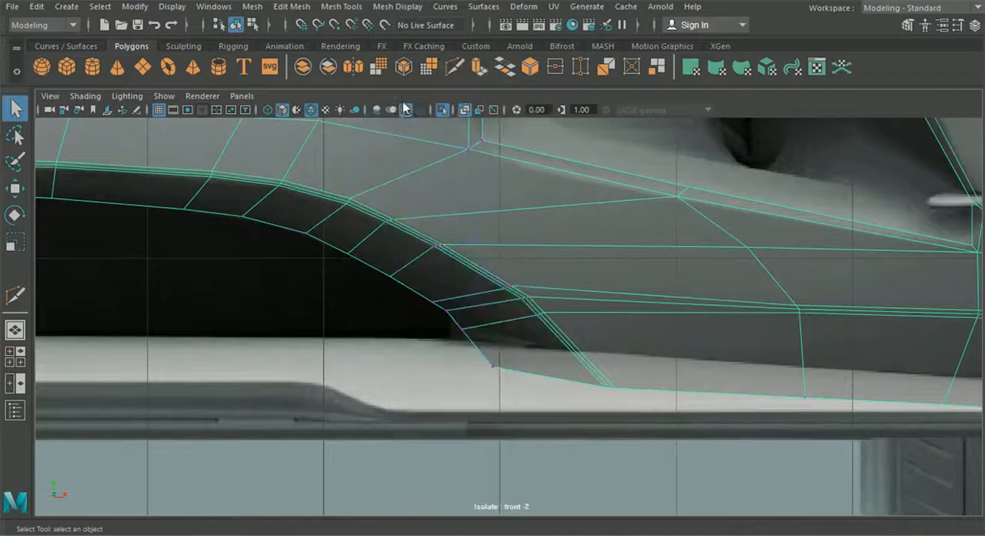
left_click(16, 188)
scroll(544, 287, "up", 5)
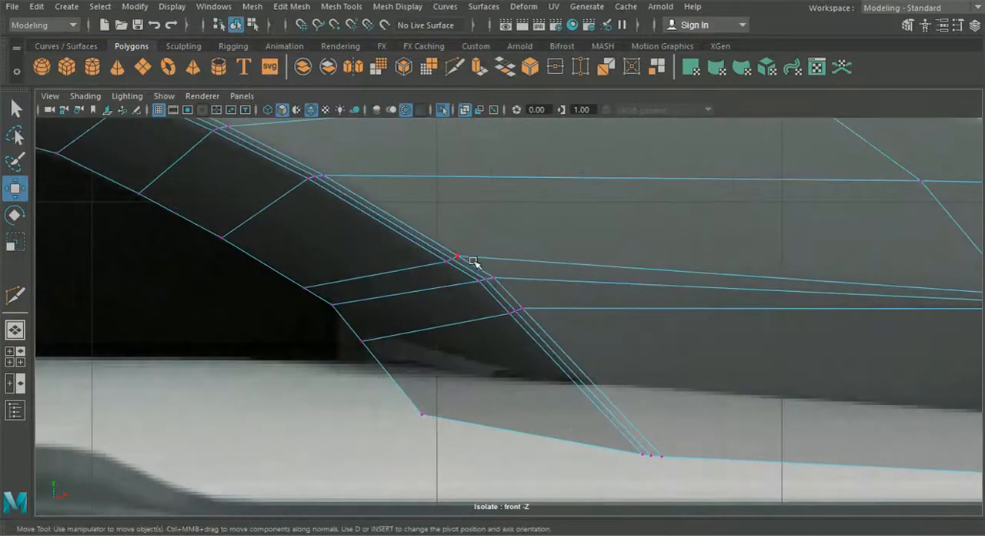
scroll(511, 297, "up", 1)
left_click_drag(548, 267, 547, 269)
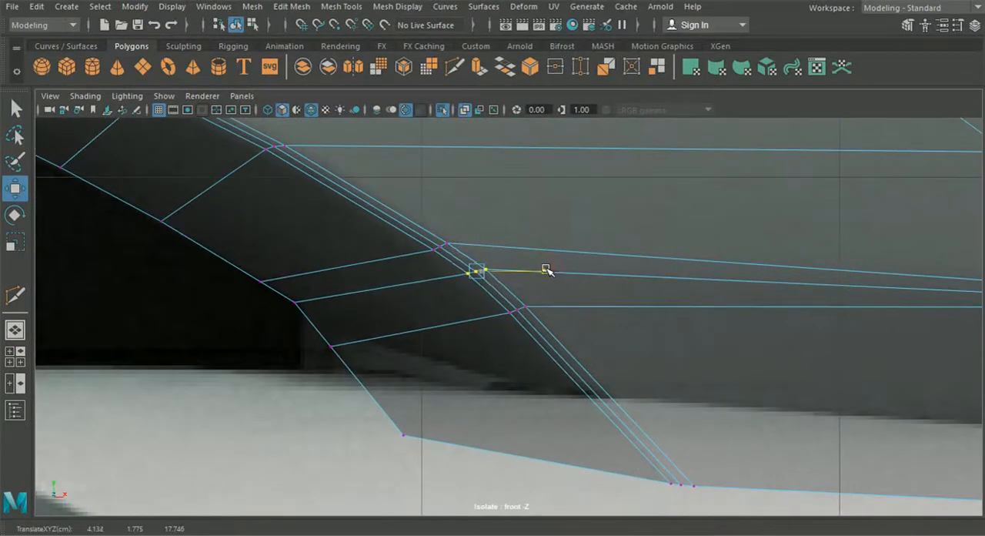
left_click_drag(409, 213, 503, 293)
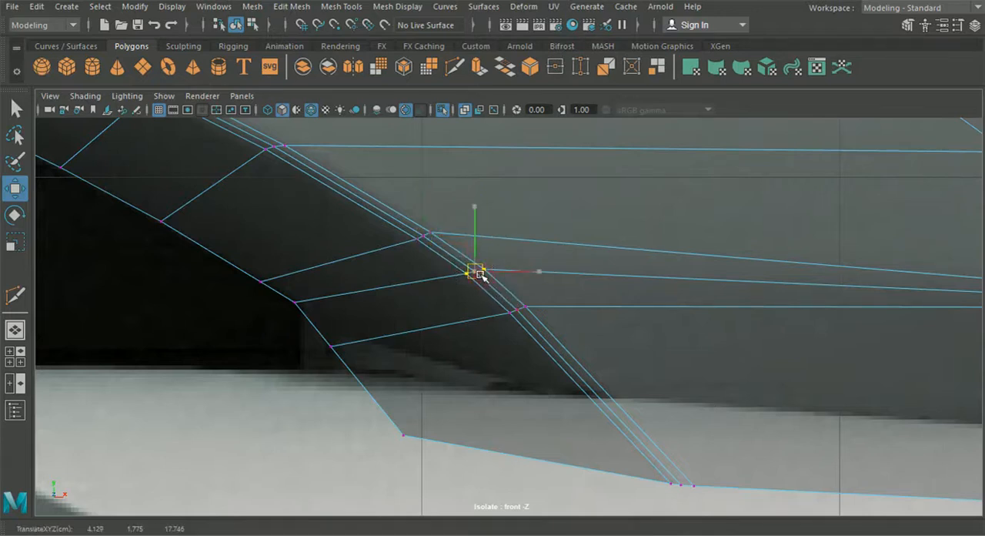
left_click_drag(565, 346, 503, 294)
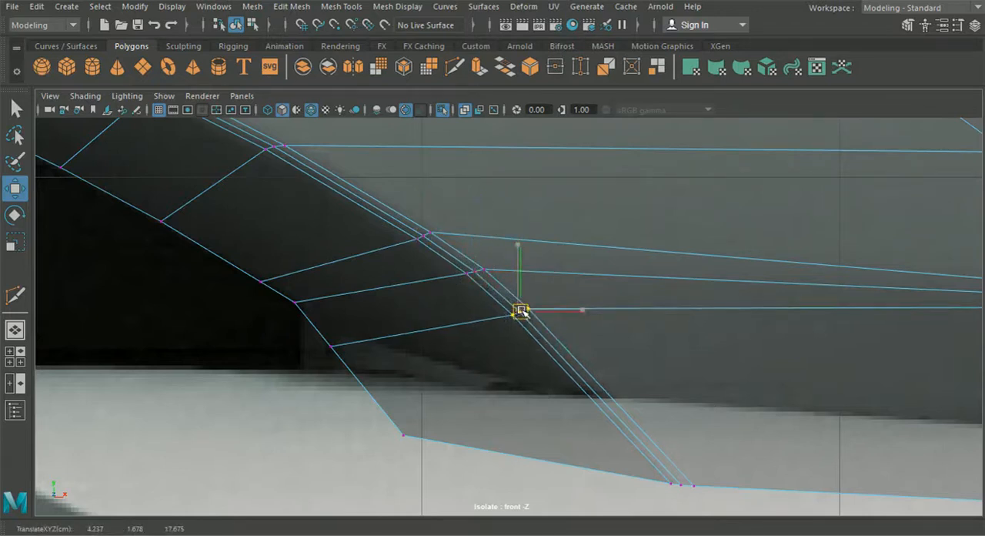
Step: In the side view, move the same three lip vertex rows slightly forward to straighten the lip's profile
left_click(16, 357)
key("space")
middle_click_drag(491, 390, 740, 428, "alt")
middle_click_drag(388, 366, 519, 376, "alt")
scroll(367, 343, "up", 3)
middle_click_drag(368, 343, 372, 367, "alt")
scroll(352, 368, "up", 2)
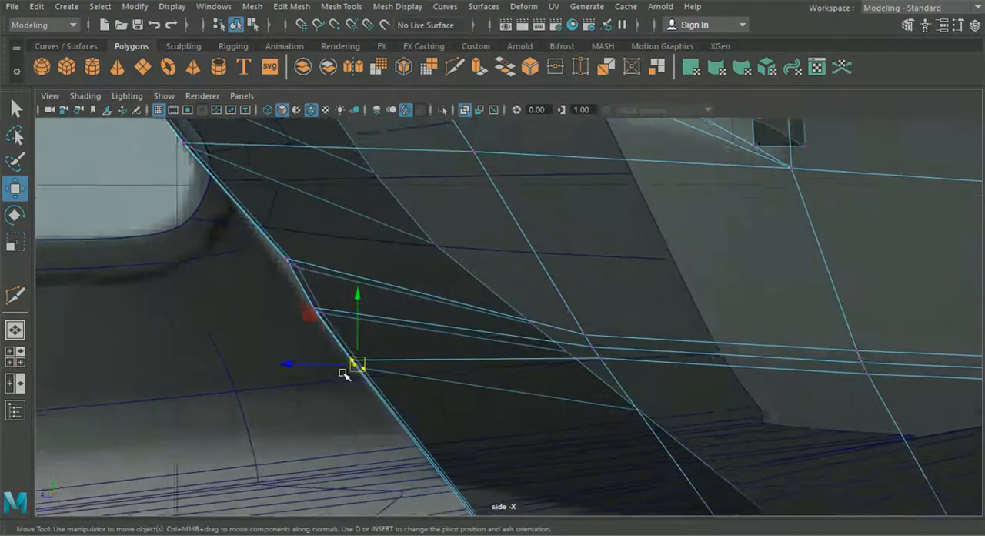
left_click_drag(284, 369, 279, 367)
left_click_drag(368, 340, 246, 314)
left_click_drag(348, 282, 217, 263)
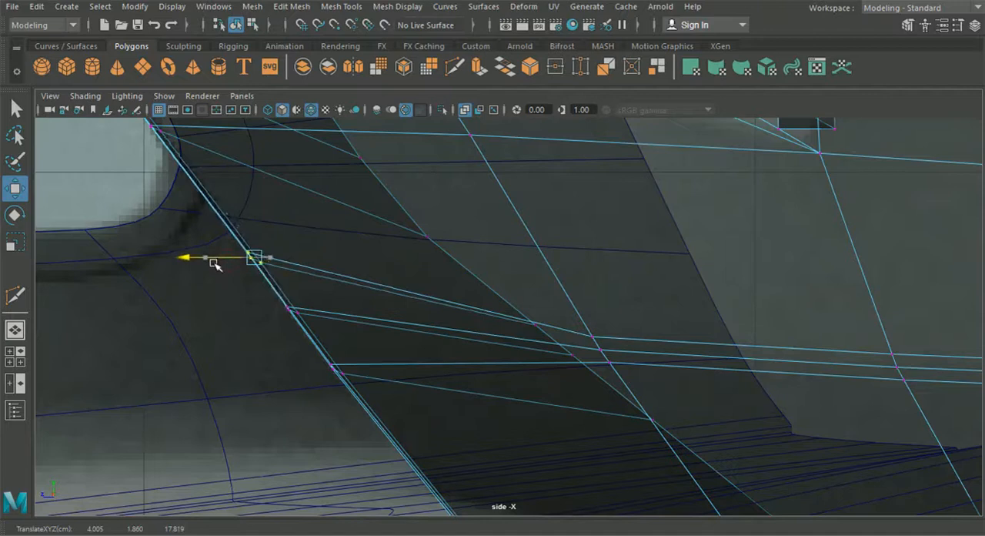
left_click(16, 330)
mouse_move(374, 382)
left_mouse_down("alt")
mouse_move(396, 383)
mouse_move(383, 379)
left_mouse_up("alt")
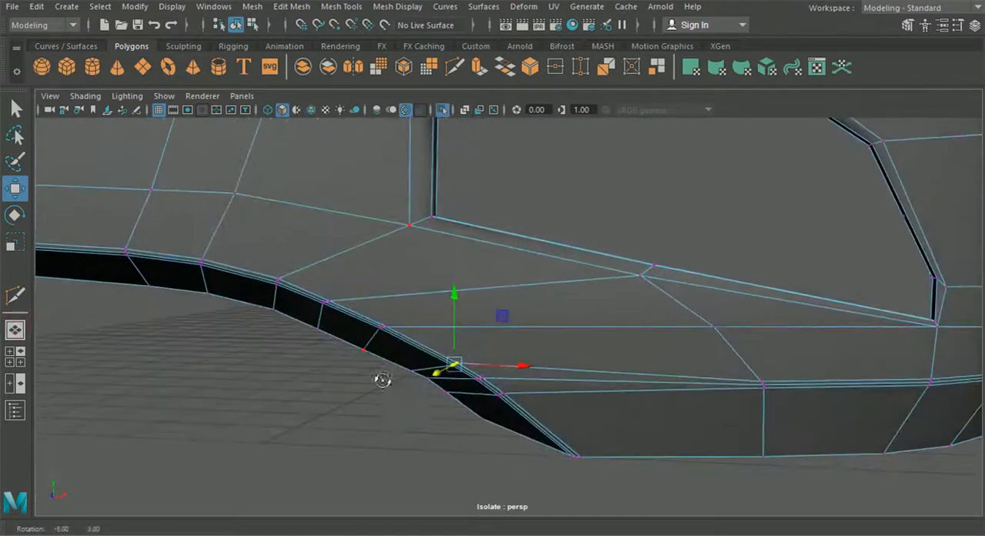
left_click(240, 25)
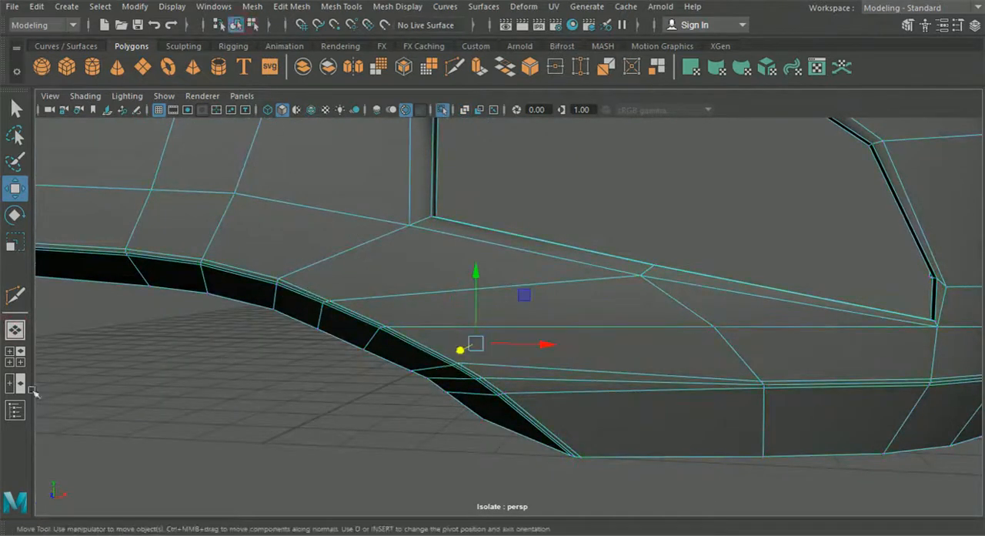
Step: In the front view, spread the three inner-rim vertices at the intake's lower corner into a smooth curve
key("space")
key("space")
right_click_drag(275, 269, 218, 100)
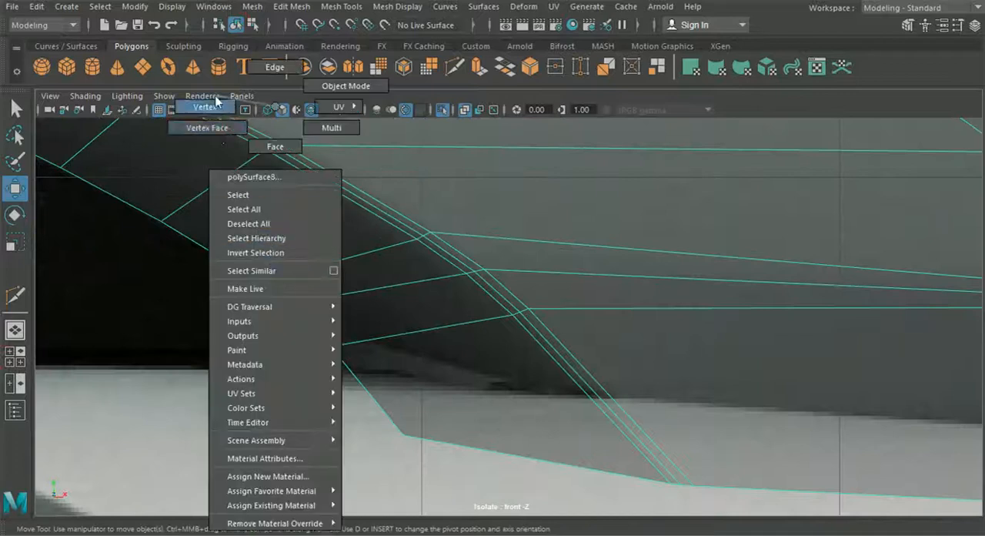
left_click(297, 306)
left_click_drag(381, 373, 371, 392)
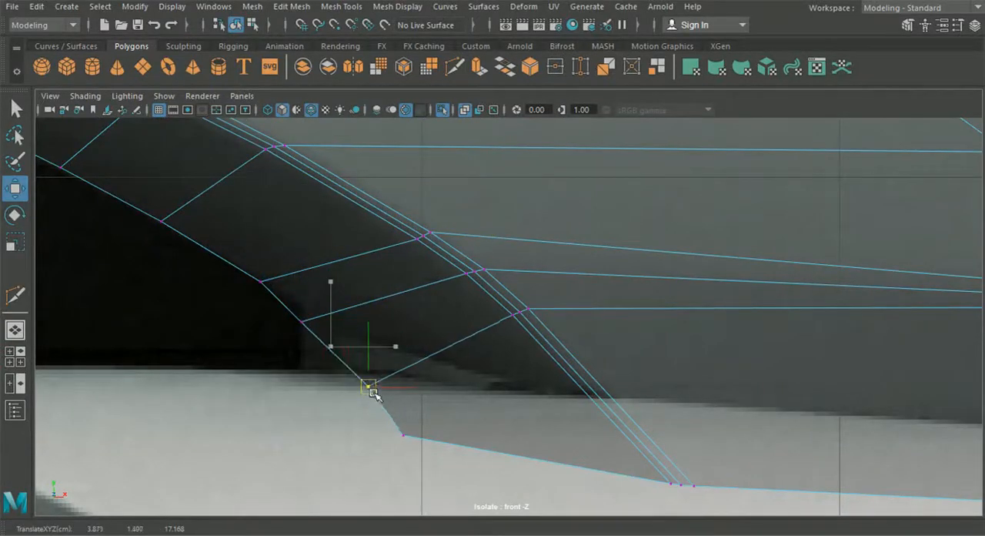
left_click(304, 324)
left_click_drag(310, 326, 317, 333)
left_click_drag(249, 256, 256, 277)
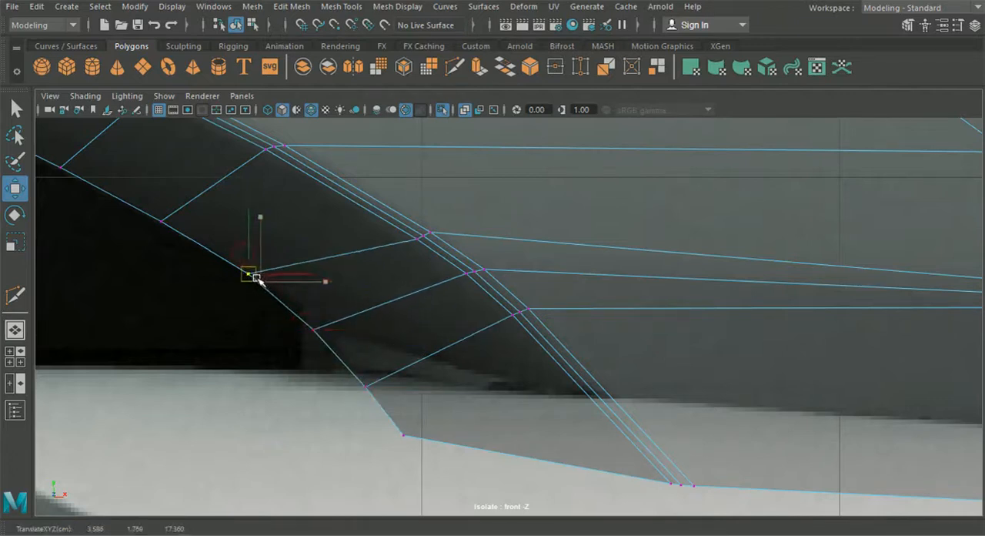
Step: Examine the smoothed bumper in the perspective view, checking the intake's lower corner and the crease beside it
left_click(22, 329)
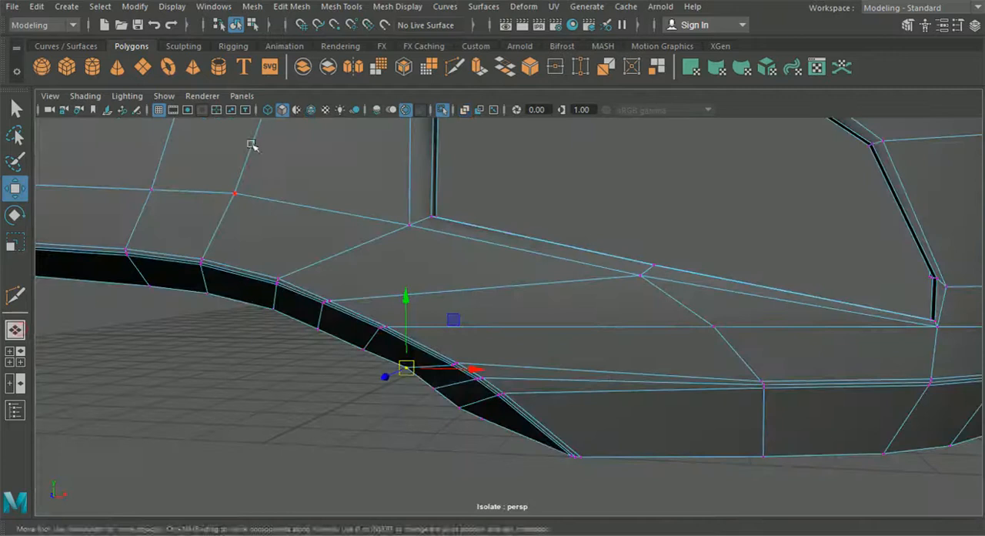
left_click(234, 29)
key("3")
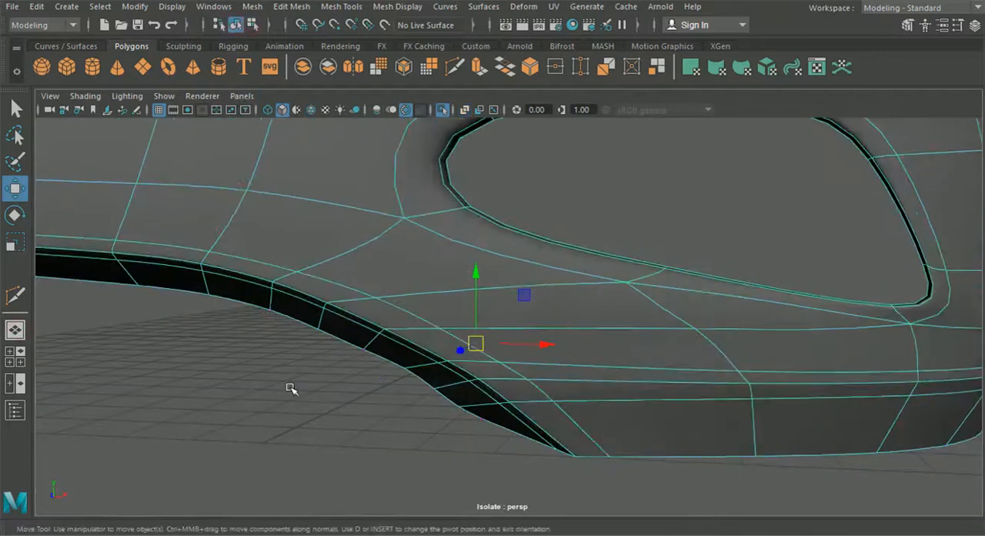
left_click(289, 388)
scroll(346, 399, "down", 4)
left_click_drag(351, 398, 421, 393, "alt")
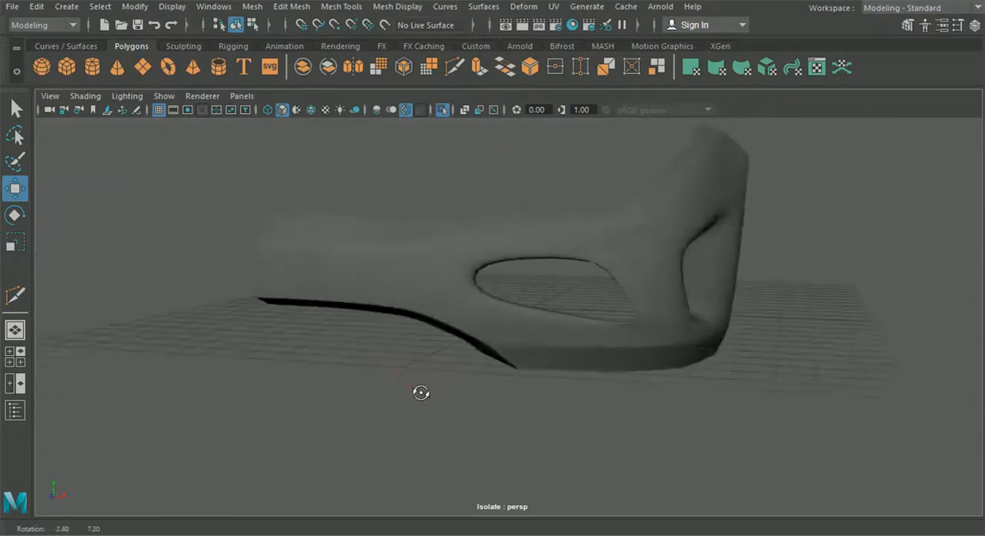
left_click(494, 336)
scroll(462, 377, "up", 5)
Step: In the perspective view, shift the inner-rim vertices around the intake's lower corner along the depth axis to form an even curve
right_click_drag(414, 352, 350, 111)
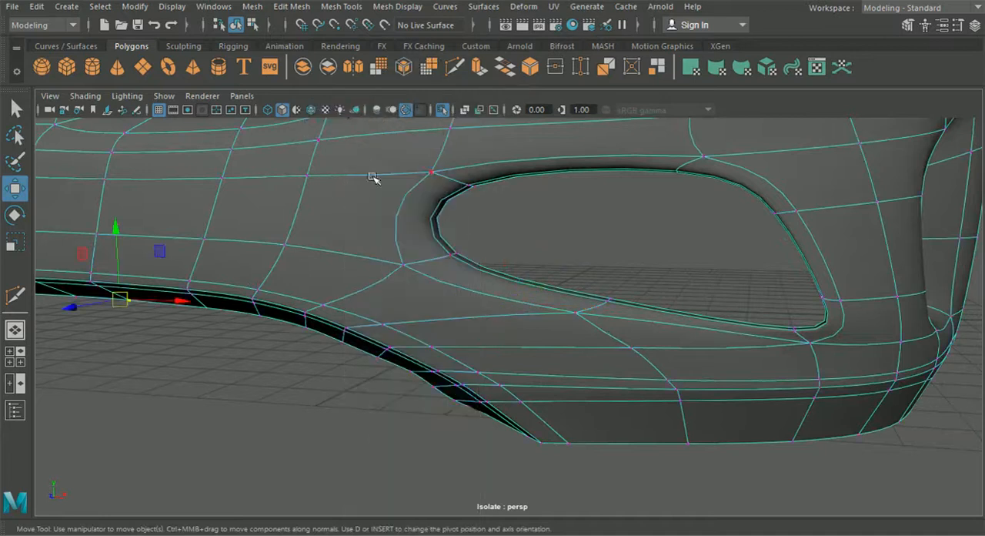
left_click_drag(392, 221, 487, 319, "alt")
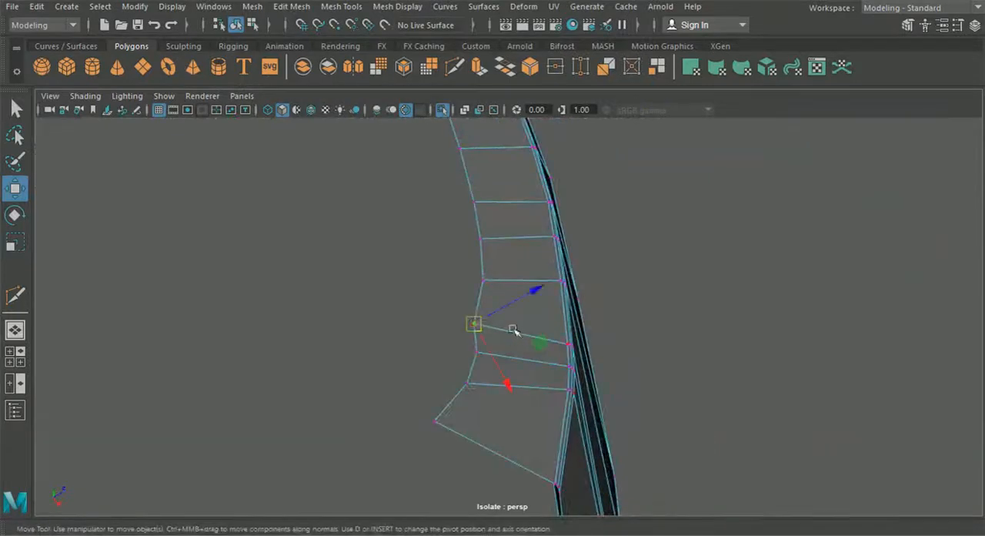
left_click_drag(449, 346, 557, 325, "alt")
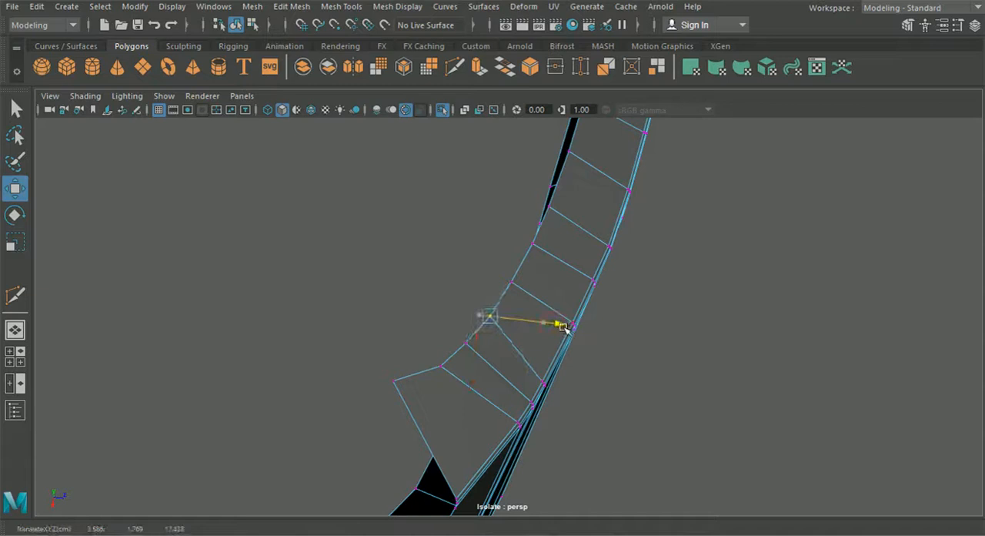
left_click_drag(465, 343, 537, 354)
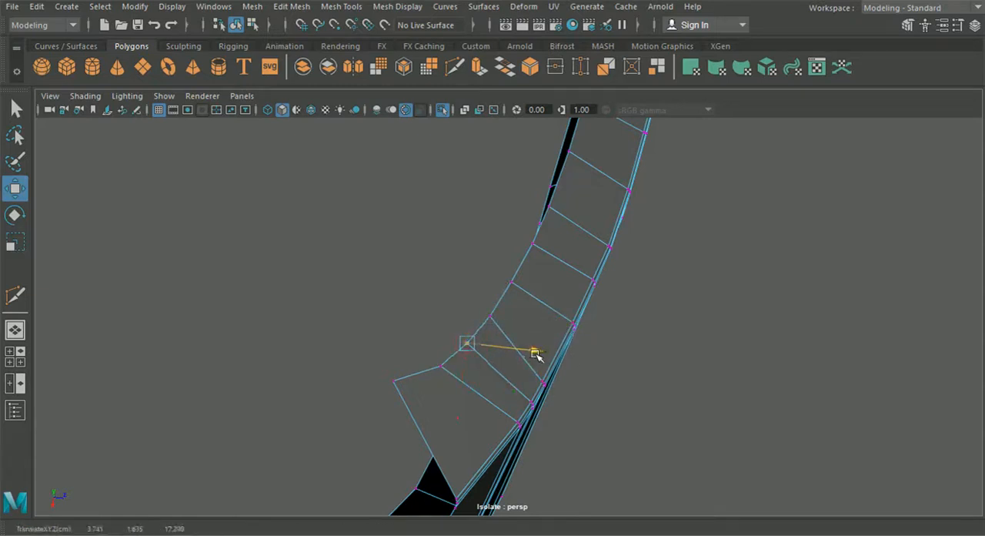
left_click(439, 369)
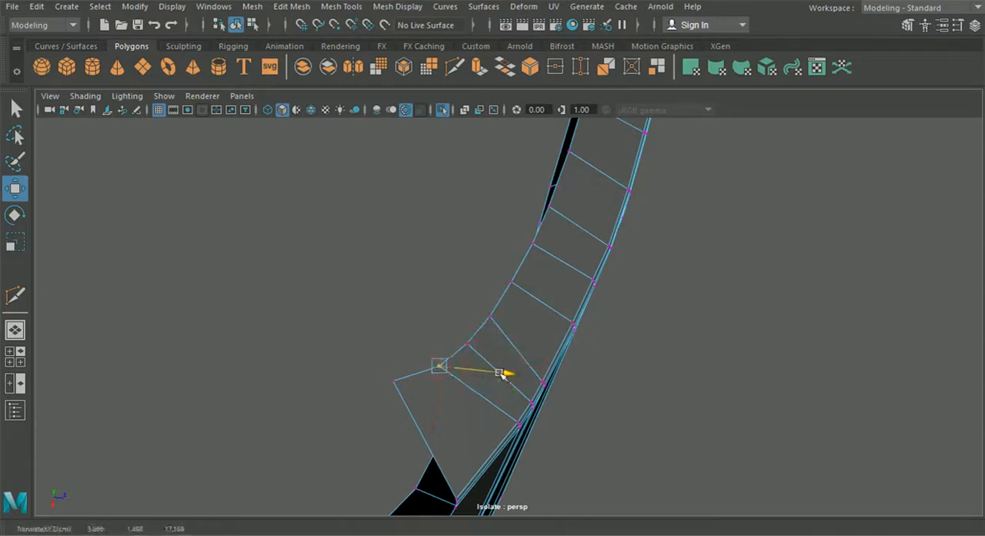
left_click_drag(499, 374, 159, 451, "alt")
left_click_drag(442, 448, 449, 383)
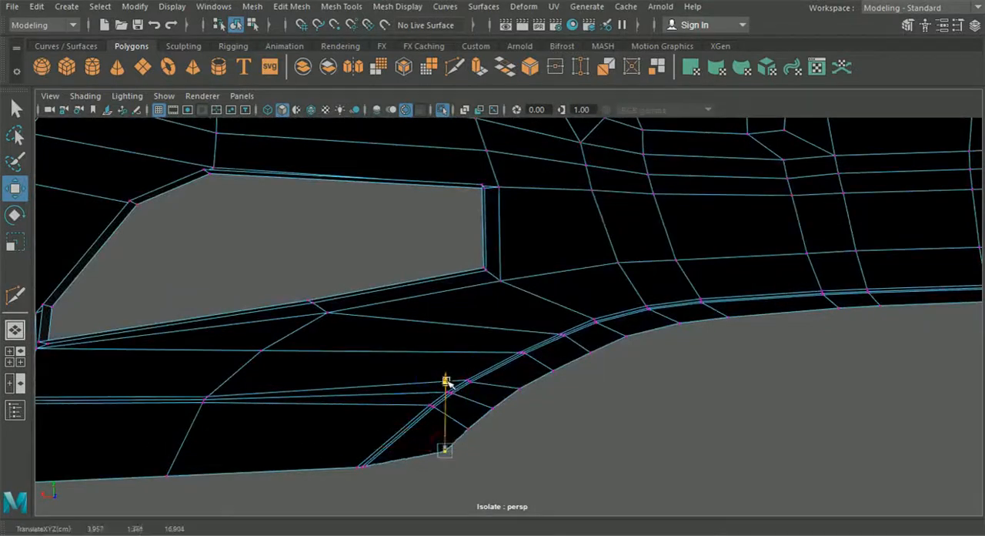
mouse_move(685, 449)
left_mouse_down("alt")
mouse_move(545, 424)
mouse_move(726, 422)
mouse_move(621, 411)
mouse_move(688, 415)
mouse_move(680, 431)
mouse_move(703, 433)
mouse_move(689, 431)
left_mouse_up("alt")
Step: In the front view, adjust three inner-rim vertices along the sloping part of the central intake lip to smooth its arc
key("space")
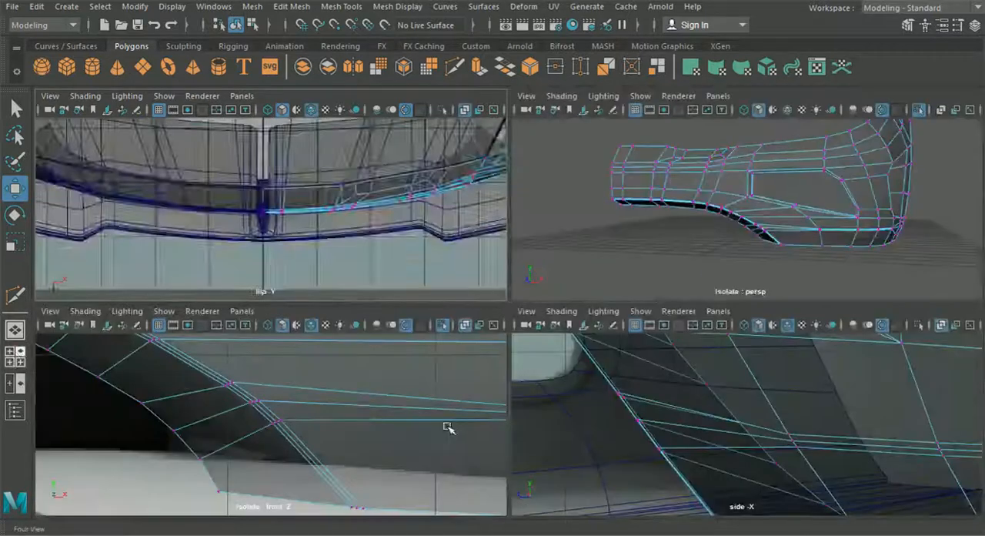
key("space")
middle_click_drag(378, 424, 434, 437, "alt")
scroll(519, 390, "up", 5)
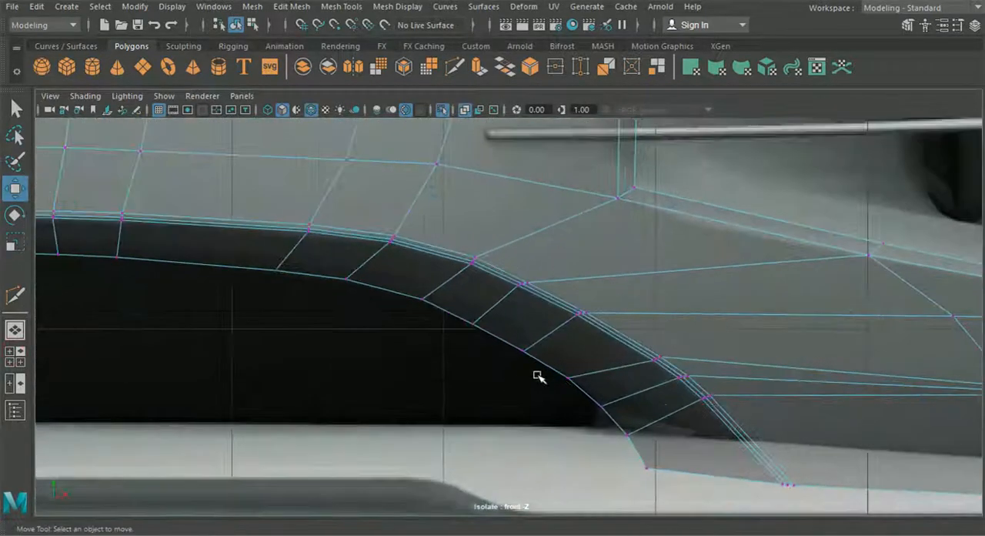
scroll(536, 378, "up", 4)
left_click(488, 324)
left_click_drag(487, 322, 488, 323)
left_click(413, 283)
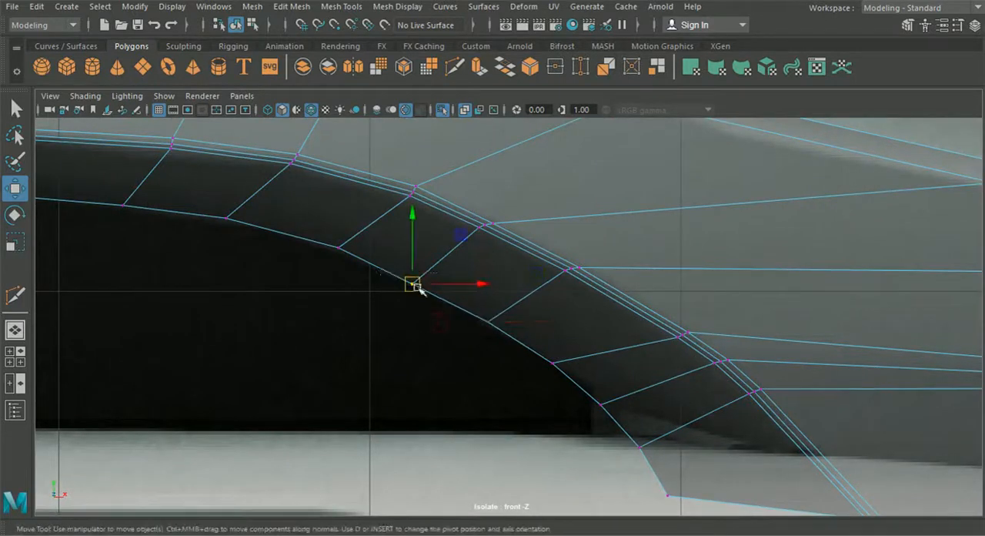
left_click_drag(366, 264, 367, 265)
left_click_drag(335, 177, 336, 184)
Step: Lower the remaining inner-rim vertices of the central intake lip slightly, working along the flat stretch to the car's centerline
middle_click_drag(276, 219, 407, 251, "alt")
left_click_drag(381, 290, 340, 234)
left_click_drag(357, 178, 356, 185)
left_click(254, 237)
middle_click_drag(237, 235, 459, 269, "alt")
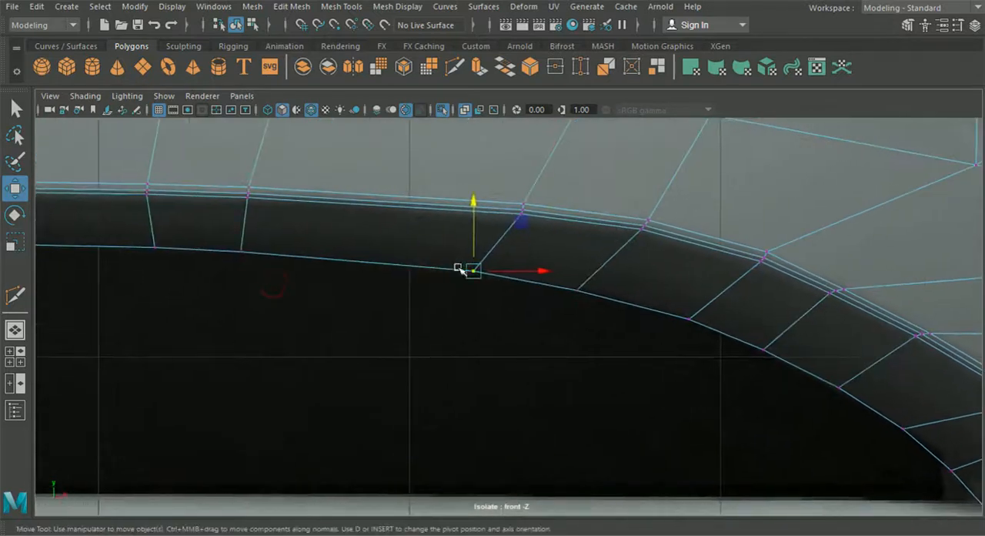
left_click_drag(471, 202, 473, 204)
middle_click_drag(422, 224, 554, 294, "alt")
left_click_drag(544, 316, 336, 239)
left_click_drag(405, 182, 407, 188)
middle_click_drag(201, 266, 485, 281, "alt")
left_click_drag(443, 313, 252, 231)
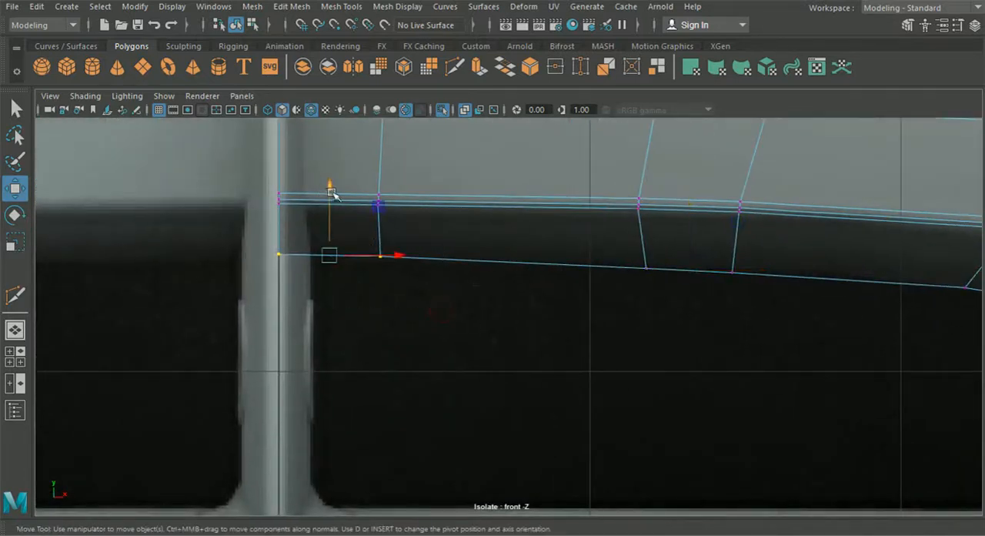
left_click_drag(331, 193, 333, 202)
Step: Examine the bumper with smooth preview in the perspective view, checking the central intake lip from several angles
left_click(7, 328)
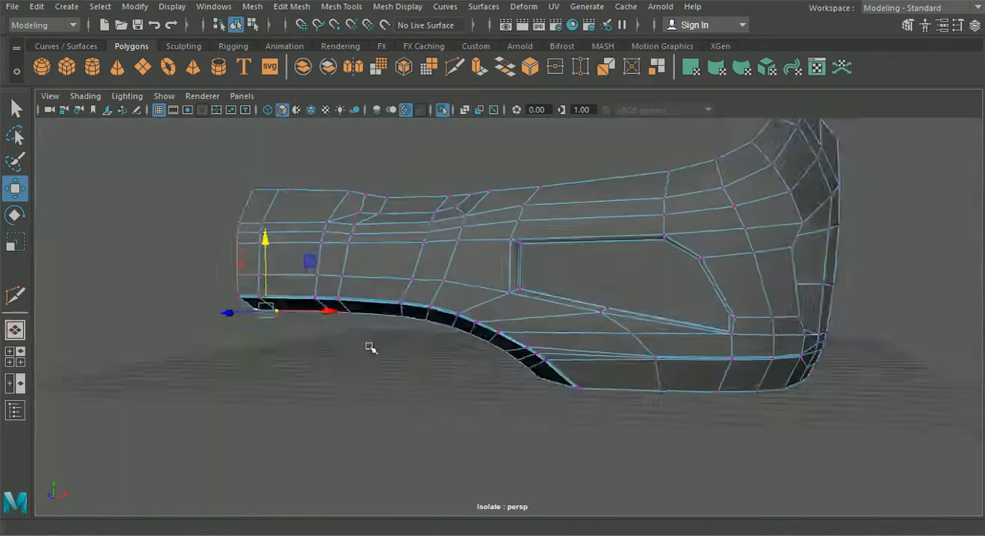
left_click(239, 24)
key("3")
left_click(387, 354)
scroll(407, 375, "down", 3)
left_click_drag(407, 375, 470, 390, "alt")
left_click(426, 347)
left_click(323, 349)
left_click_drag(324, 350, 521, 356, "alt")
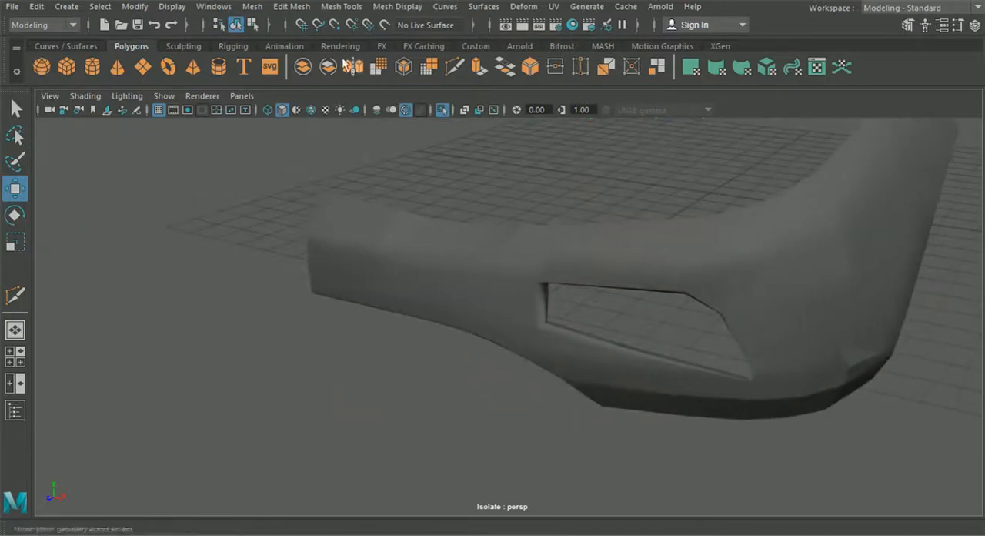
Step: Show the whole car with wireframe on shaded and insert an edge loop across the bumper's upper band just below the hood
left_click(311, 111)
left_click(442, 110)
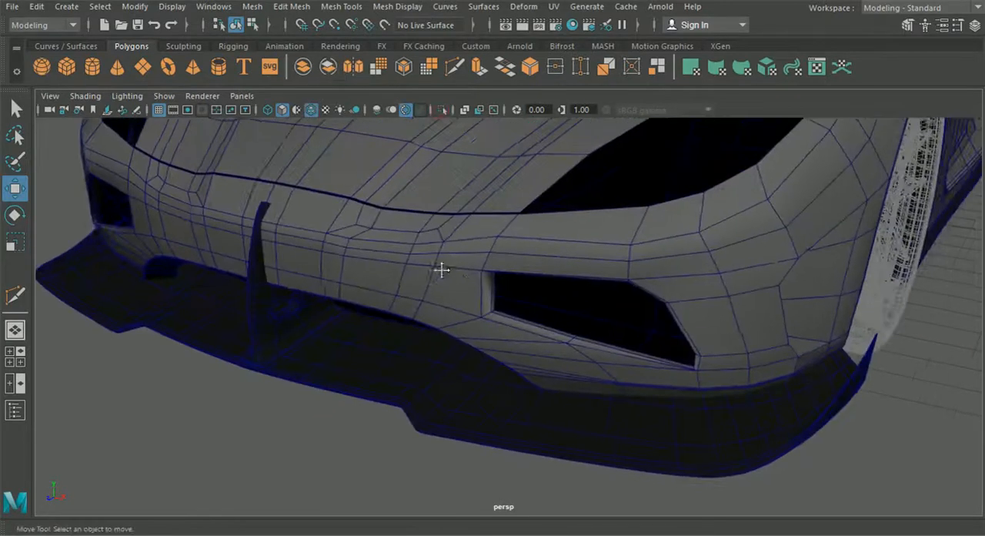
left_click(291, 7)
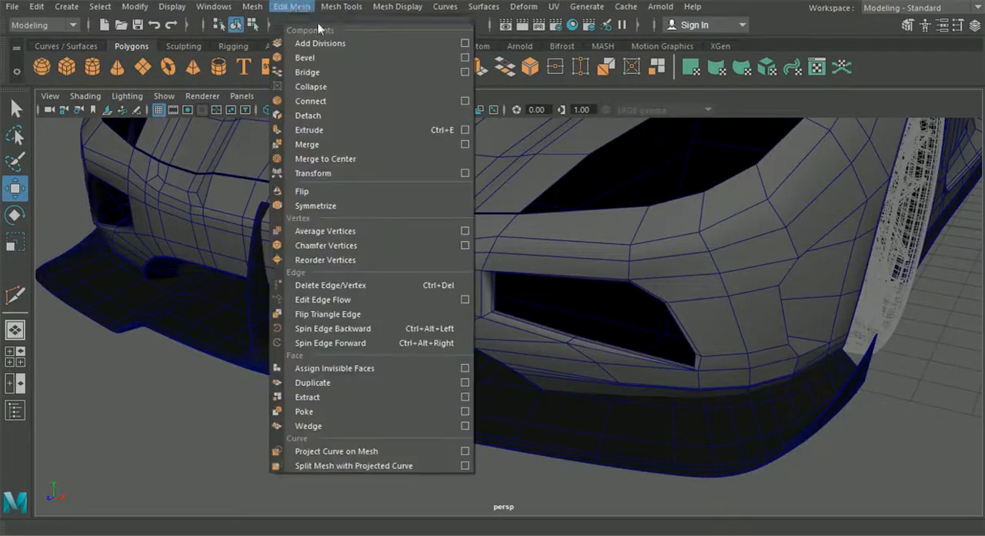
mouse_move(341, 7)
left_click(369, 115)
left_click(305, 218)
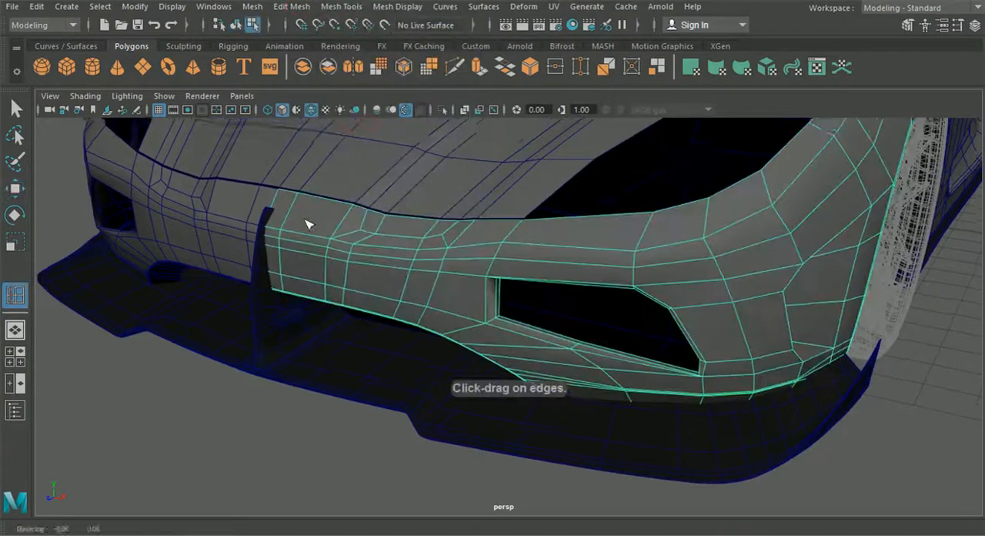
middle_click_drag(305, 220, 372, 297, "alt")
scroll(372, 297, "up", 5)
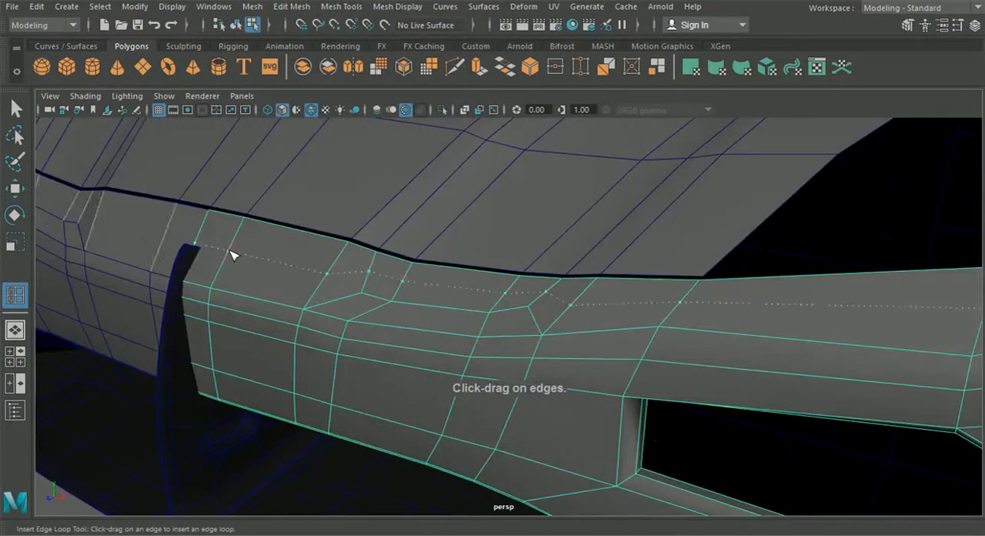
left_click_drag(236, 257, 422, 317, "alt")
scroll(422, 317, "down", 3)
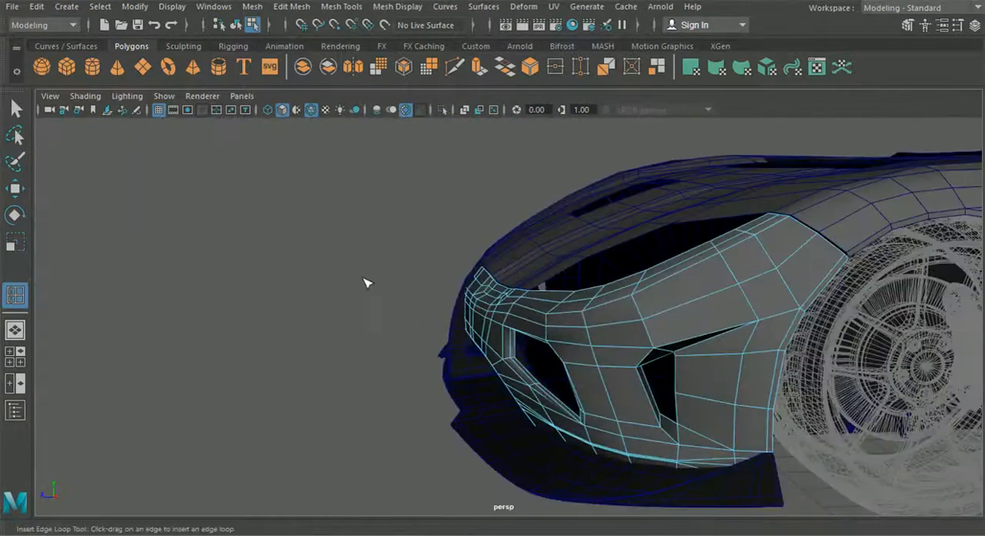
Step: Select the new loop's vertices near the car's centerline and pull them forward to round the nose
left_click(16, 189)
middle_click_drag(350, 248, 389, 290, "alt")
scroll(389, 290, "up", 8)
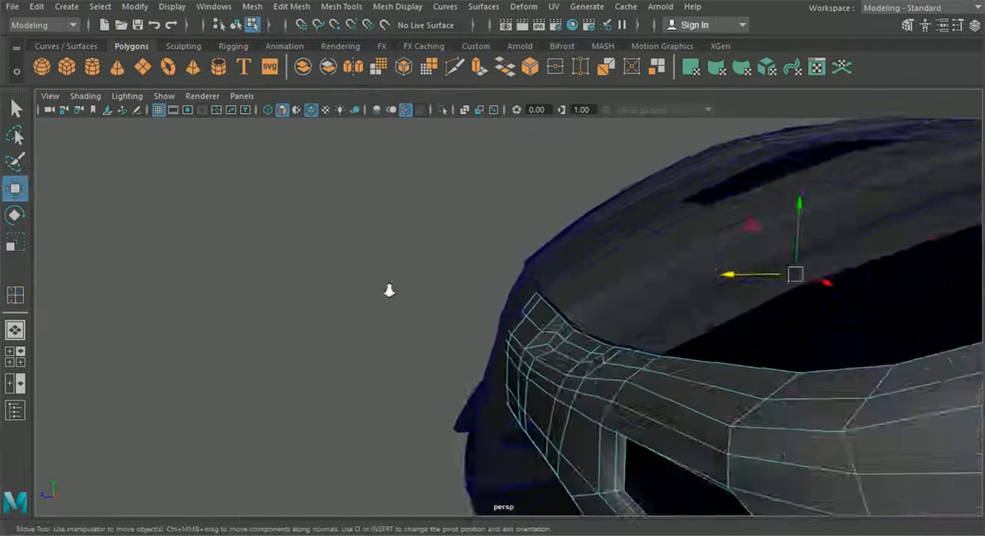
right_click_drag(528, 327, 466, 112)
middle_click_drag(539, 300, 501, 276, "alt")
scroll(501, 277, "up", 3)
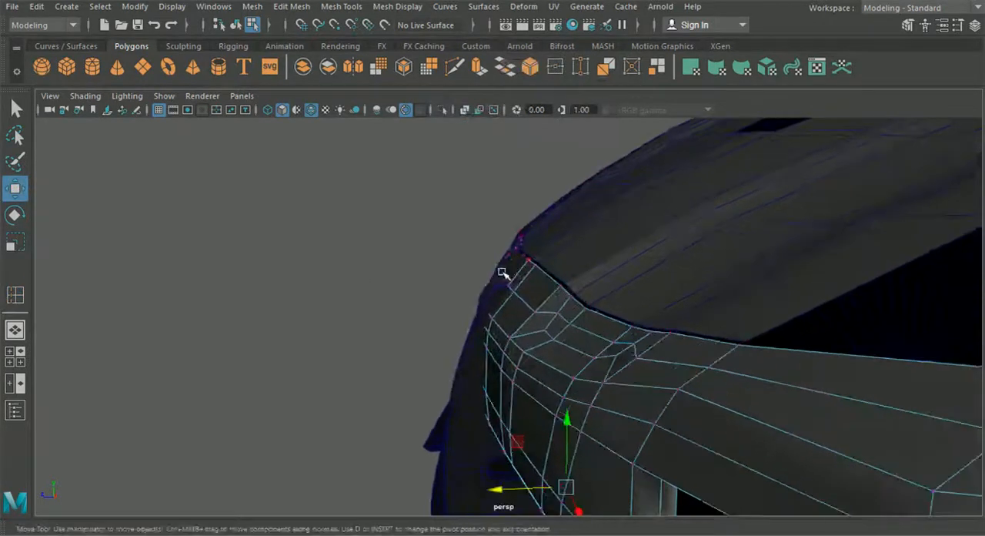
left_click_drag(541, 317, 544, 319)
left_click_drag(543, 321, 524, 309, "alt")
left_click_drag(531, 354, 520, 353)
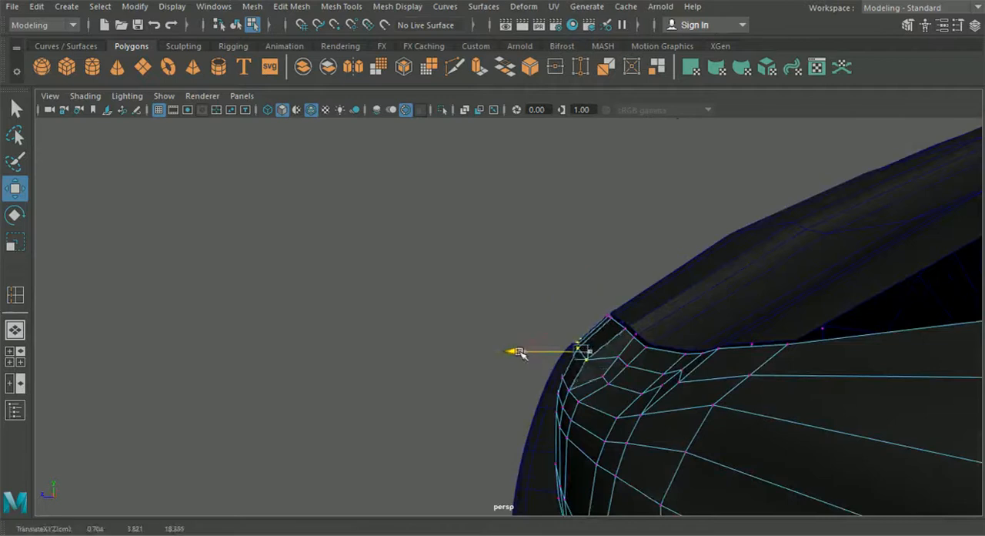
Step: In the side view, raise the selected nose vertices to match the reference car's outline
left_click(17, 356)
key("space")
scroll(513, 291, "up", 2)
scroll(514, 291, "up", 6)
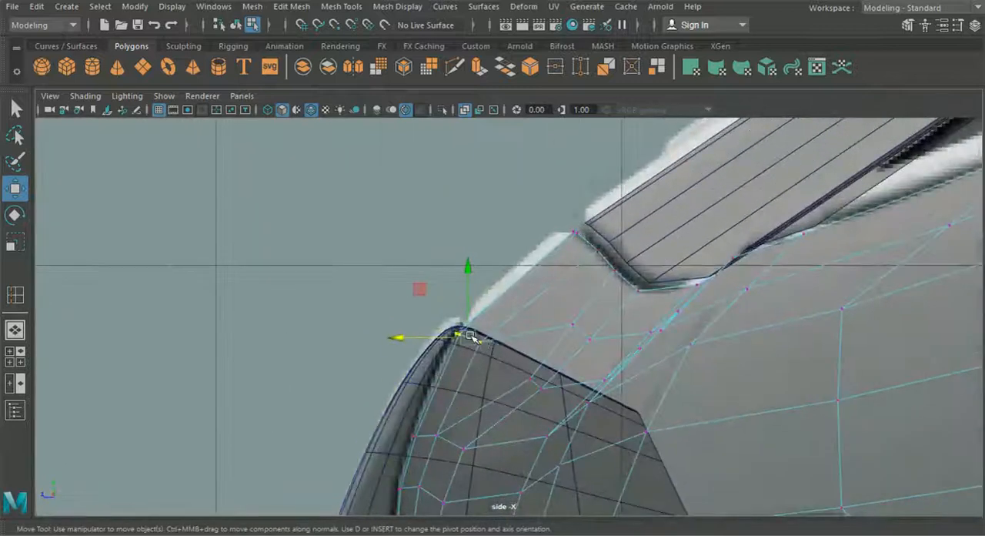
left_click_drag(471, 336, 470, 314)
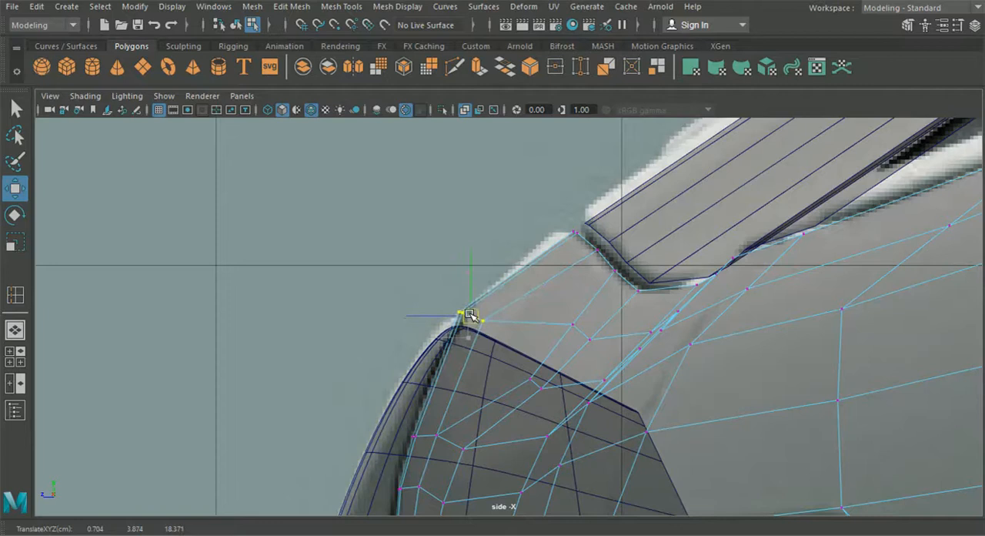
middle_click_drag(514, 309, 512, 303, "alt")
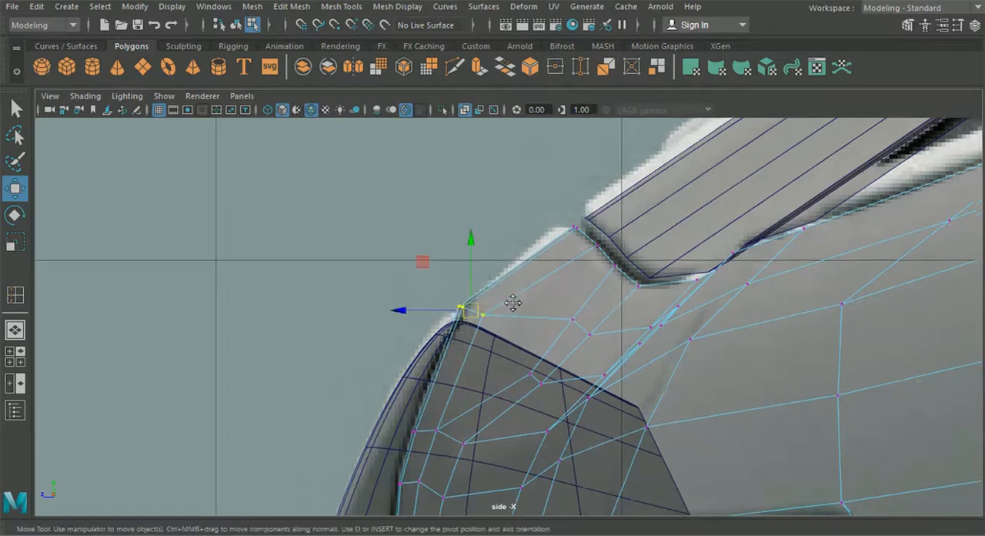
Step: In the side view, move the next loop vertices outward from the nose slightly forward and up, including those on the row below
left_click(16, 356)
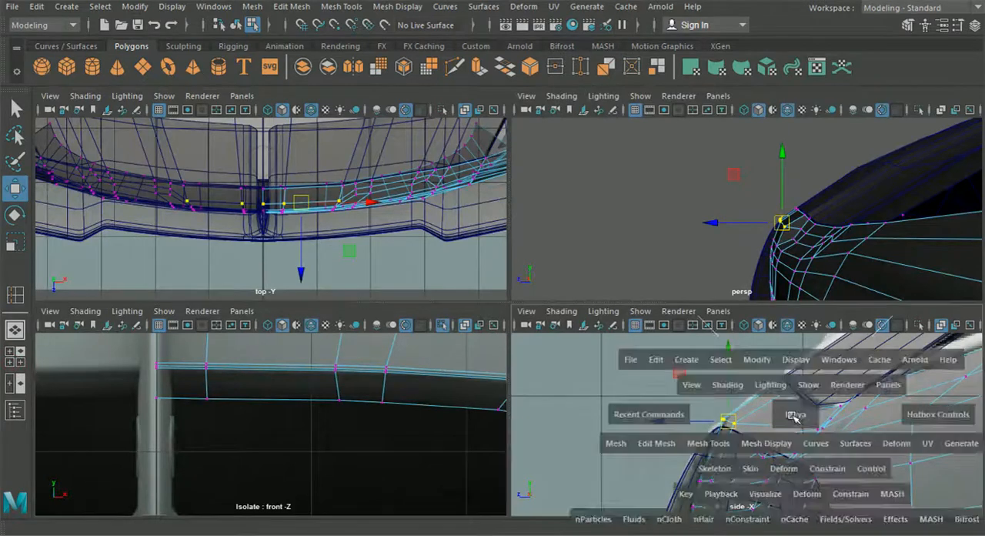
key("space")
mouse_move(570, 315)
left_mouse_down()
mouse_move(605, 354)
mouse_move(570, 323)
left_mouse_up()
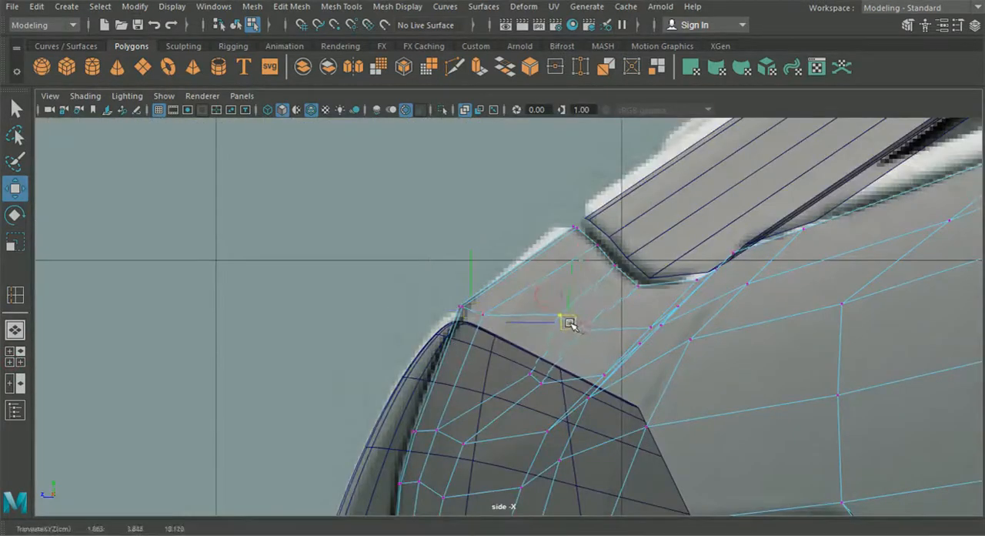
left_click(531, 376)
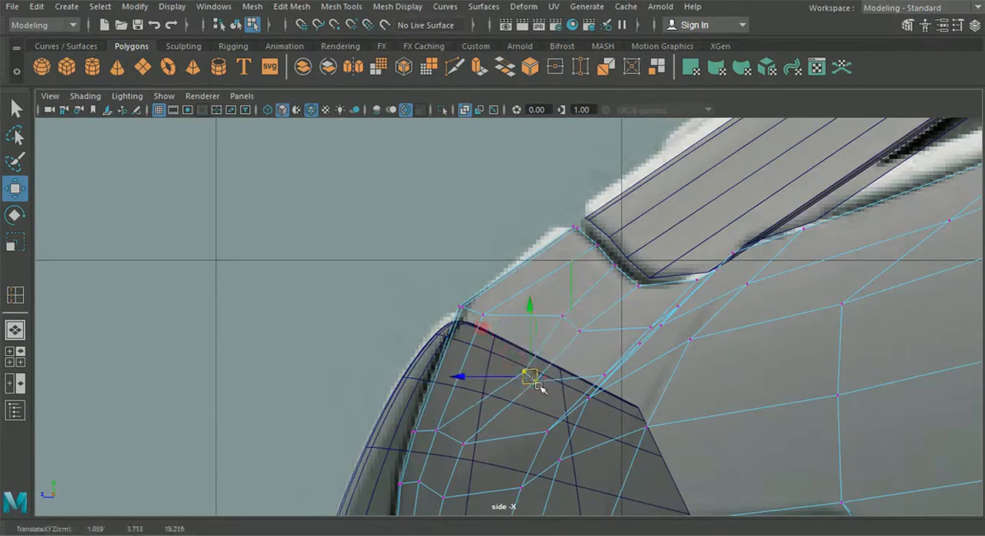
Step: In the perspective view, pull the individual vertices where the edge rows converge beside the nose forward to even out the surface
left_click(28, 329)
left_click_drag(157, 334, 578, 362, "alt")
left_click(646, 327)
left_click(623, 369)
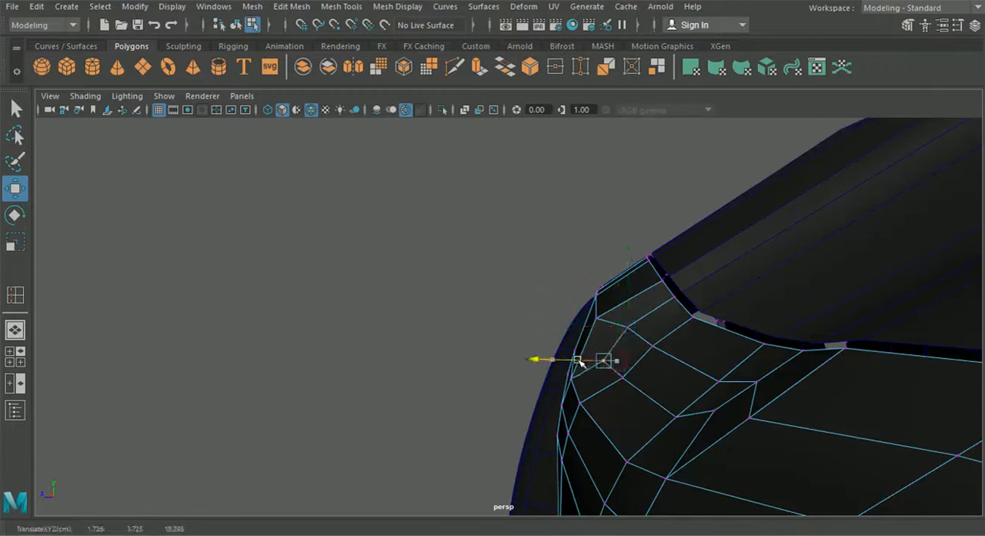
left_click(622, 378)
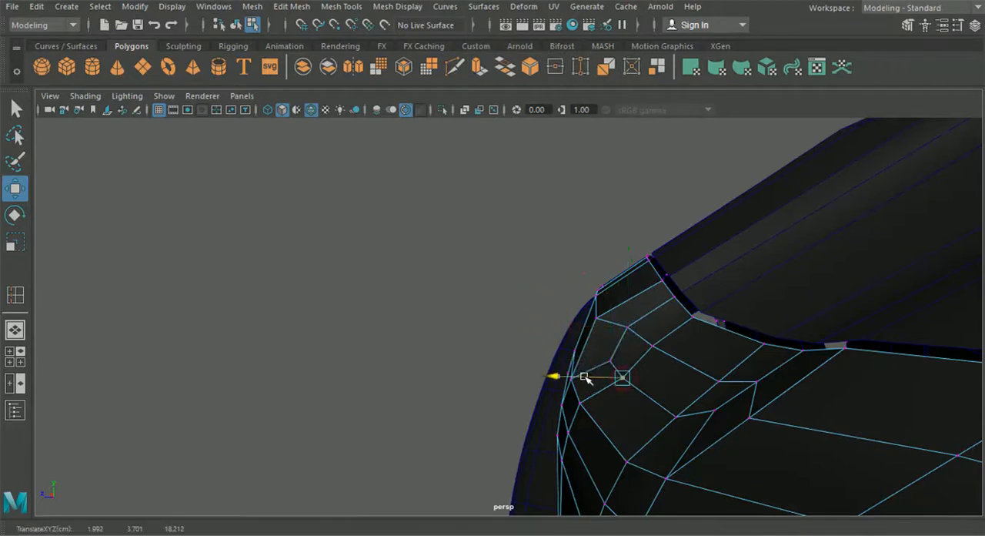
left_click_drag(583, 376, 442, 369, "alt")
middle_click_drag(441, 369, 559, 417, "alt")
scroll(560, 416, "up", 2)
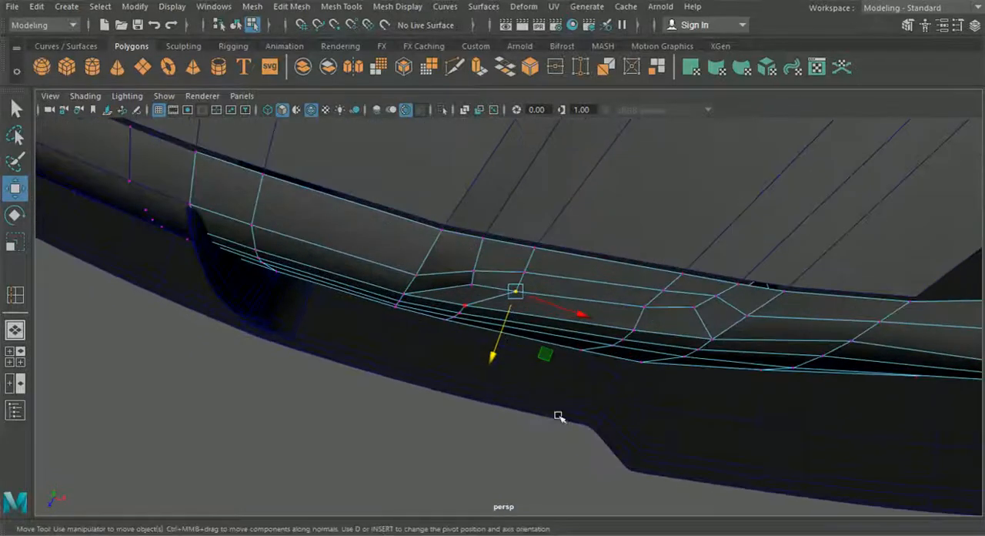
left_click(471, 286)
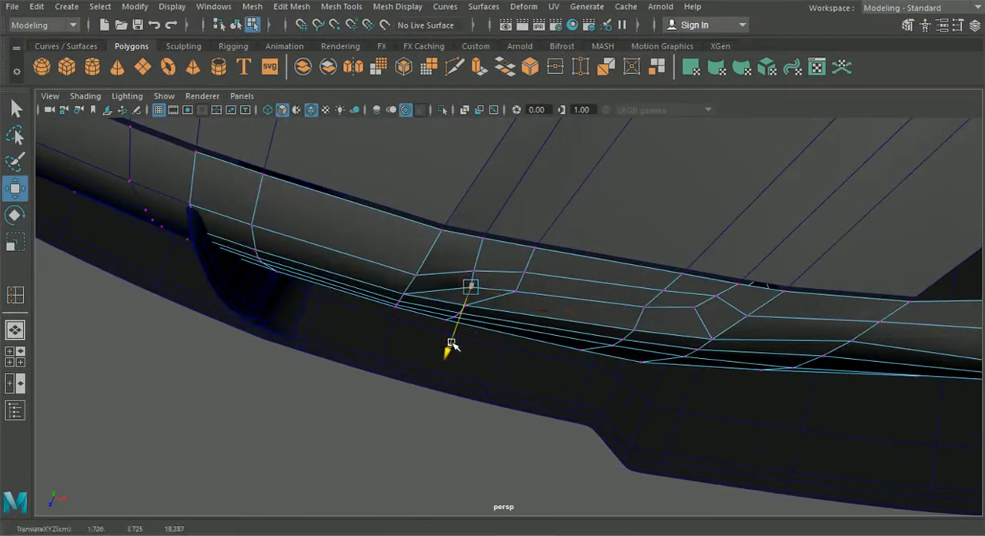
scroll(371, 400, "down", 2)
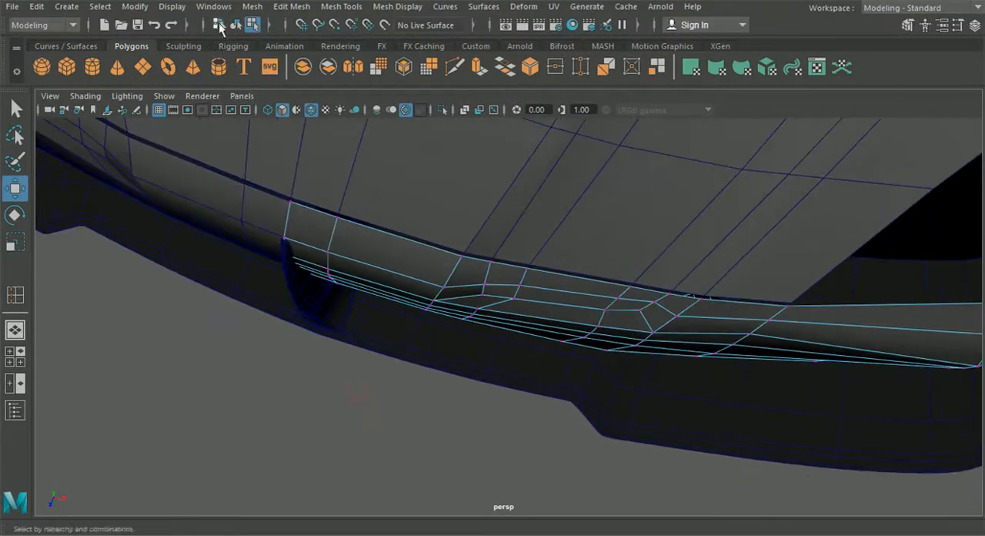
Step: Return to object selection and isolate the front bumper half in the perspective view
left_click_drag(245, 133, 394, 298, "alt")
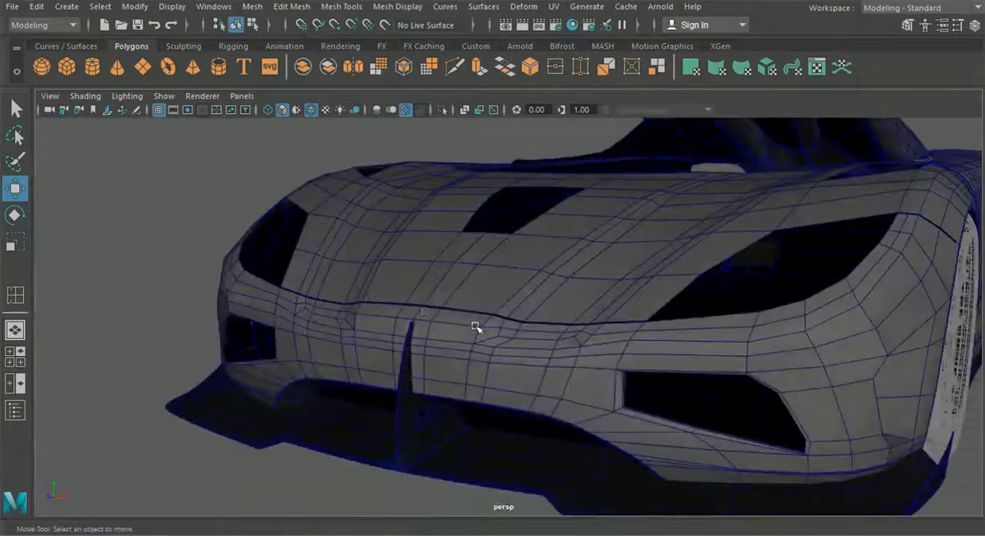
scroll(477, 328, "up", 2)
middle_click_drag(542, 370, 473, 328, "alt")
left_click_drag(534, 328, 461, 326, "alt")
left_click(460, 326)
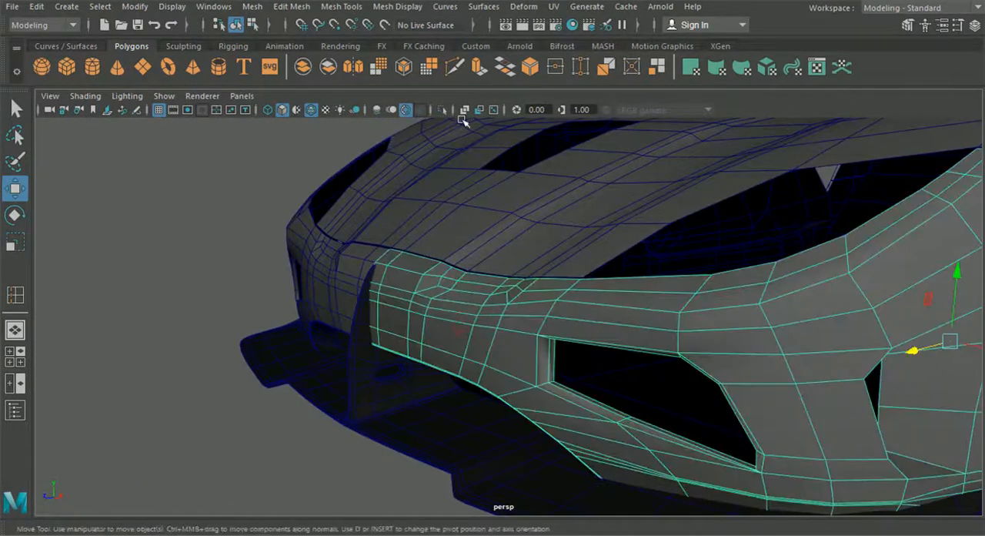
left_click(445, 110)
left_click_drag(444, 121, 326, 312, "alt")
Step: Select the open border edges along the top of the isolated bumper, from the centerline to the fender side
right_click(385, 277)
right_click_drag(385, 269, 376, 71)
scroll(460, 226, "down", 3)
left_click_drag(460, 226, 550, 312, "alt")
middle_click_drag(476, 321, 528, 324, "alt")
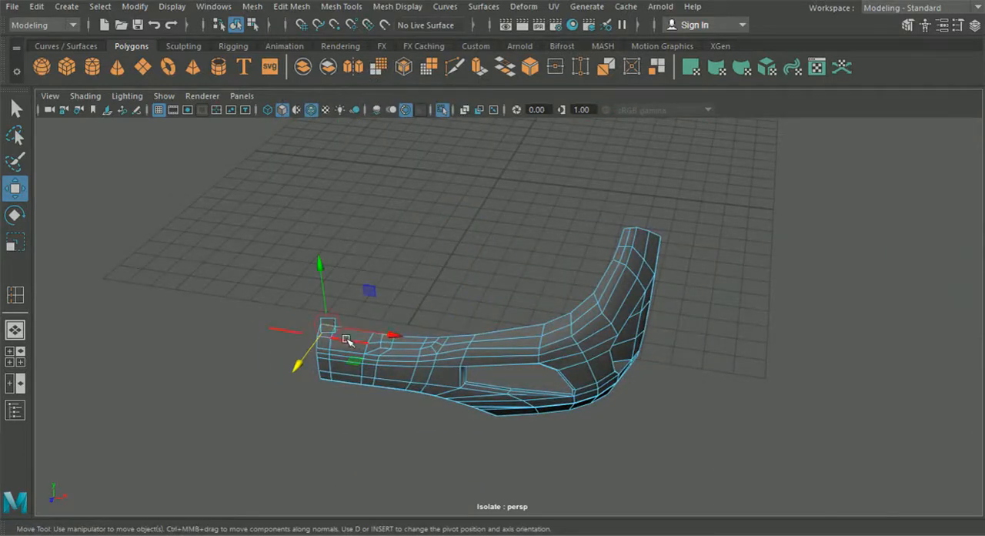
key("q")
scroll(286, 338, "up", 3)
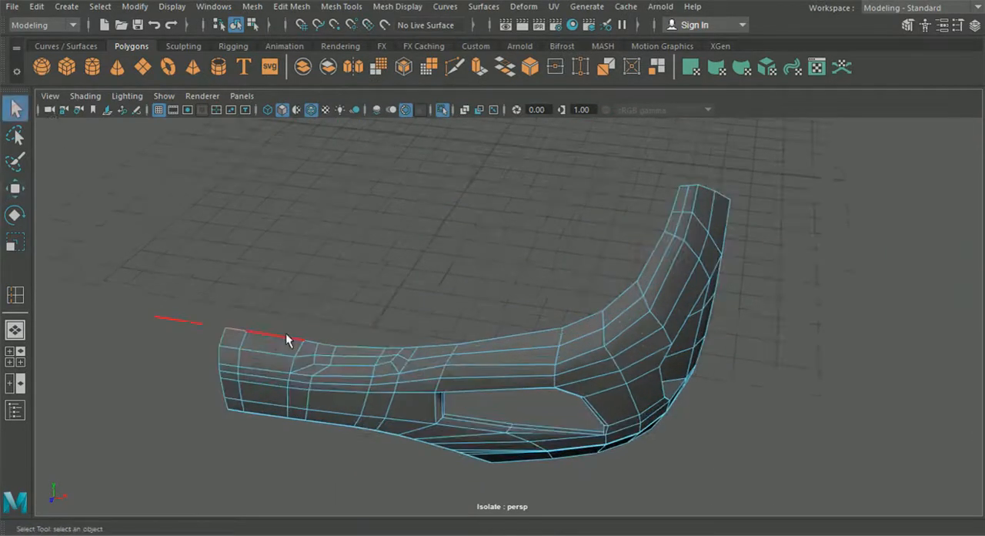
left_click(328, 341, "shift")
left_click(367, 346, "shift")
left_click(592, 317, "shift")
left_click(615, 299, "shift")
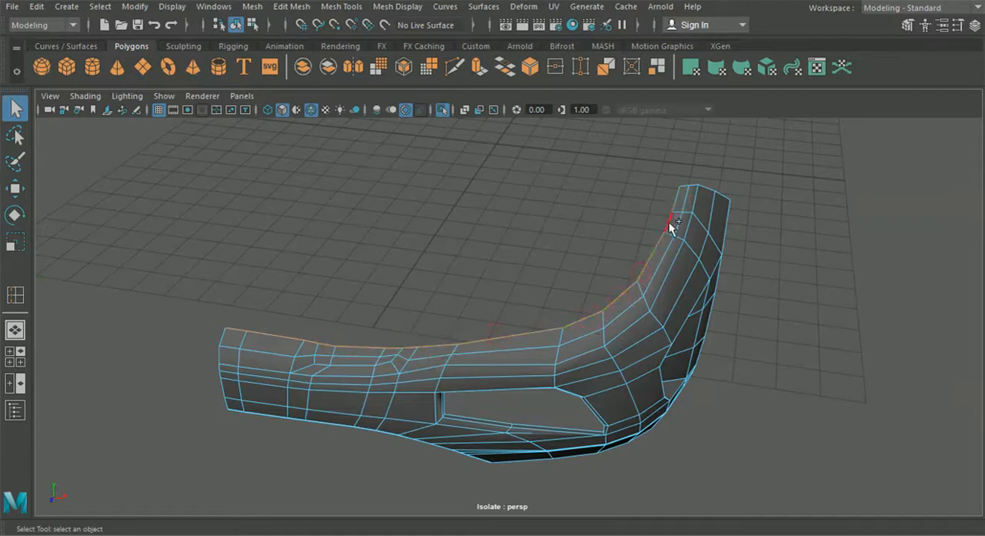
Step: Extend the edge selection around the bumper's open border, including the fender edge, wheel arch and bottom edge
left_click_drag(674, 214, 450, 342, "alt")
left_click_drag(543, 175, 723, 283, "alt")
left_click_drag(585, 298, 618, 301, "alt")
right_click_drag(618, 301, 654, 312, "alt")
left_click_drag(655, 311, 645, 291, "alt")
right_click_drag(619, 260, 736, 308)
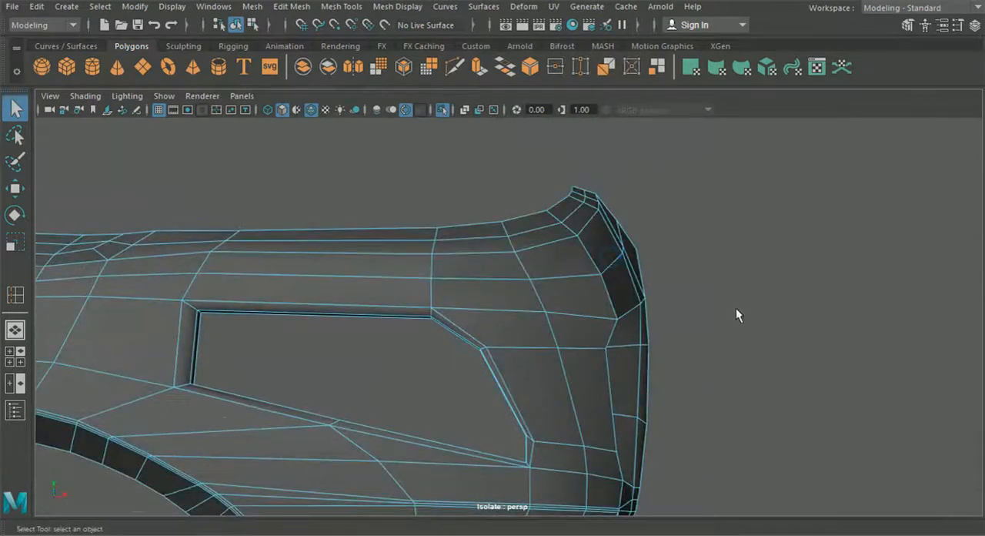
left_click_drag(736, 308, 663, 332, "alt")
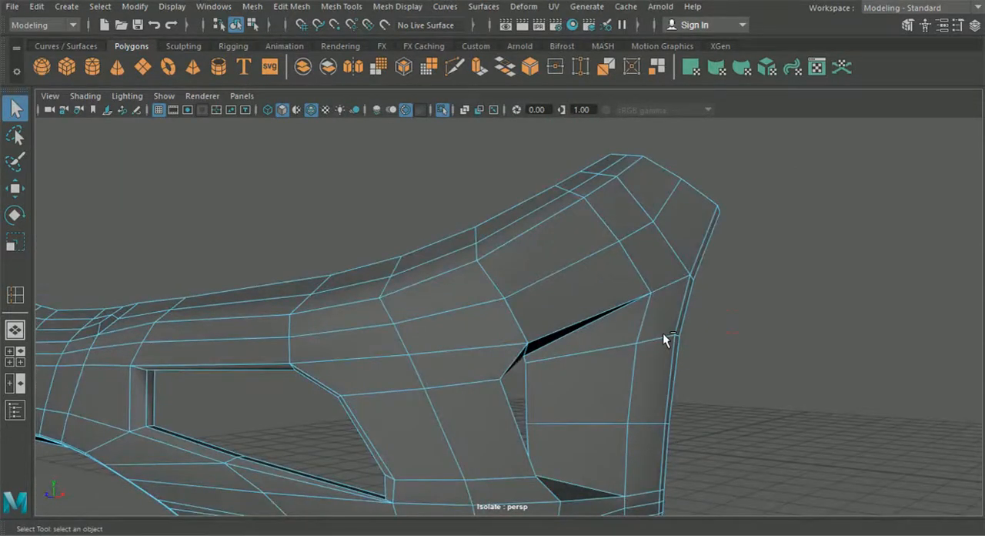
left_click_drag(678, 326, 604, 361, "alt")
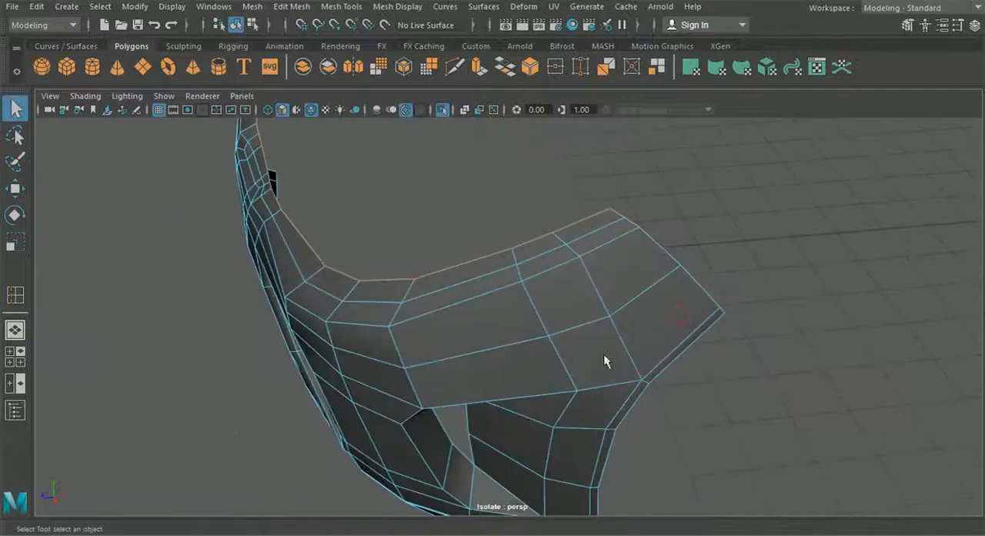
left_click_drag(661, 249, 318, 276, "alt")
left_click_drag(433, 402, 463, 337)
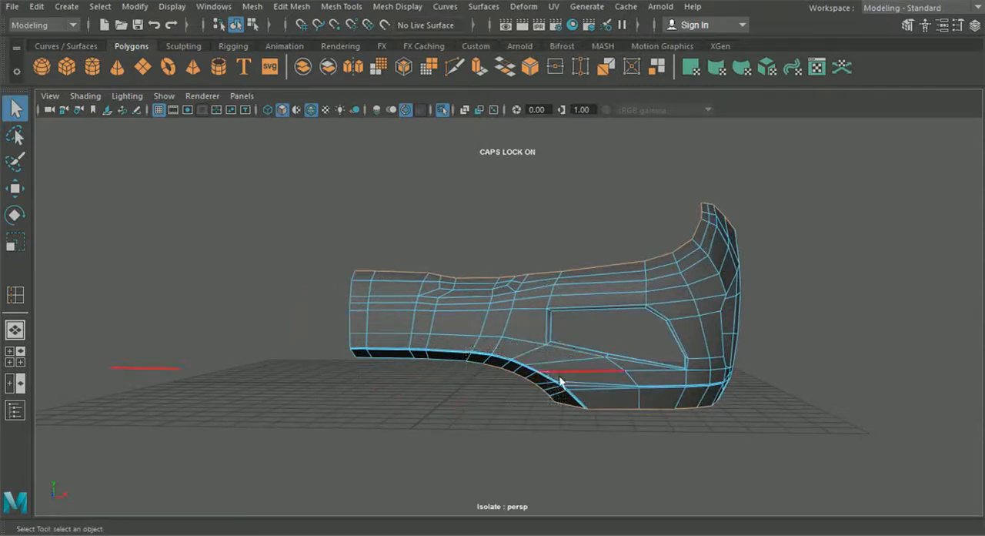
left_click_drag(561, 374, 391, 381, "alt")
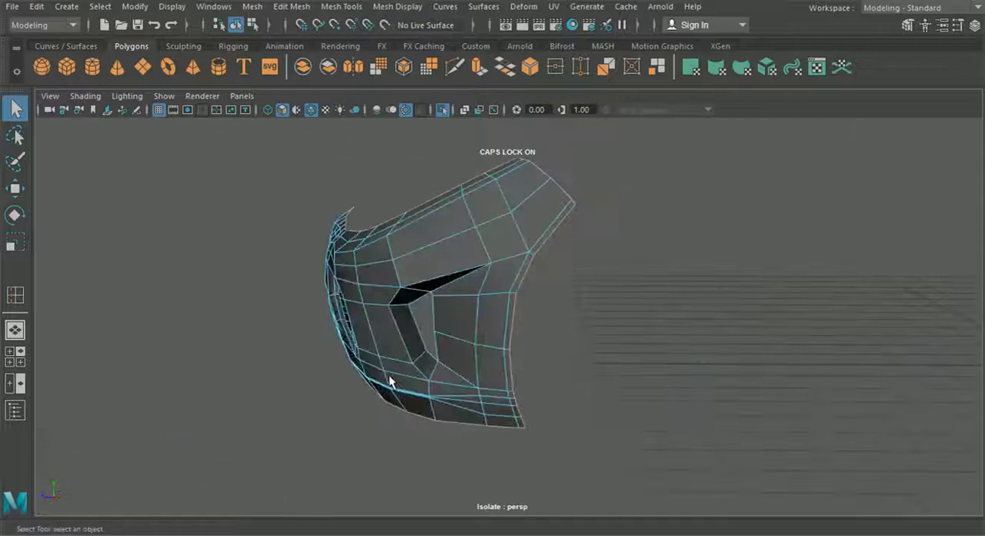
Step: Extrude the selected border edges inward with a Local Translate Z of -0.105 to form a thin rim
key("ctrl+e")
left_click_drag(490, 344, 468, 351, "alt")
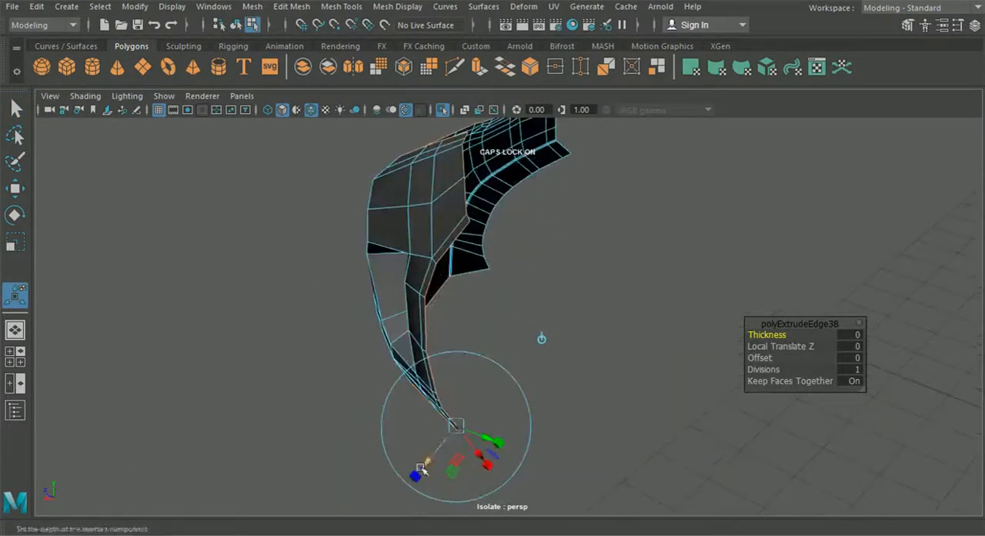
mouse_move(426, 467)
left_mouse_down("alt")
mouse_move(414, 451)
mouse_move(439, 431)
mouse_move(464, 442)
mouse_move(429, 449)
left_mouse_up("alt")
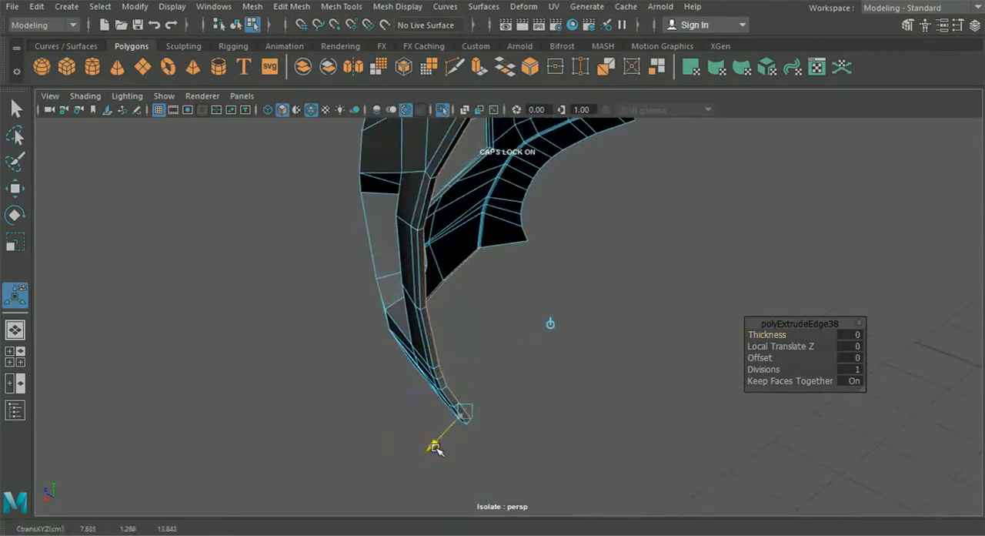
left_click_drag(436, 446, 432, 448)
left_click_drag(432, 448, 463, 177, "alt")
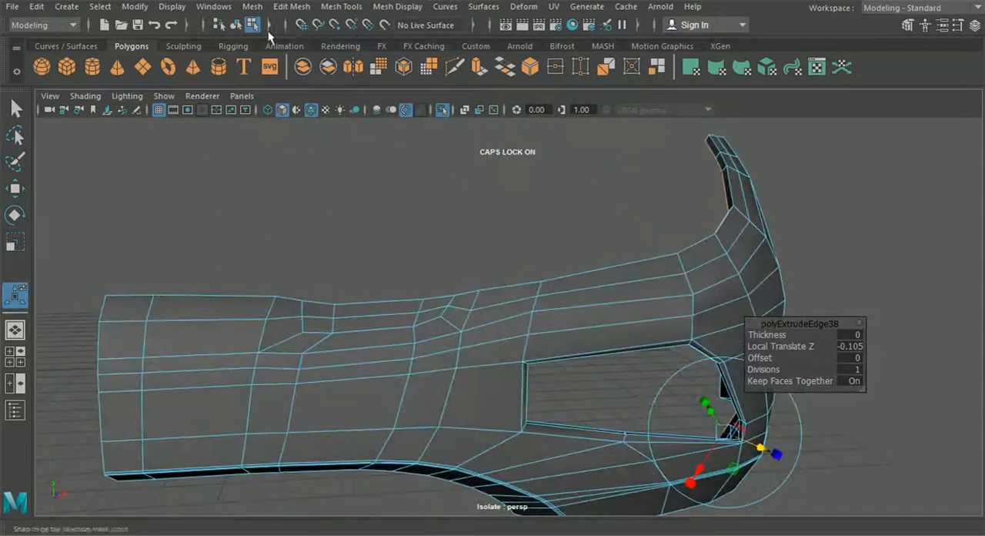
Step: Select and delete the small overlapping faces at the corner where the intake lip meets the bottom rim
left_click(534, 366)
left_click_drag(534, 367, 497, 242, "alt")
right_click_drag(496, 242, 504, 153)
scroll(533, 229, "up", 3)
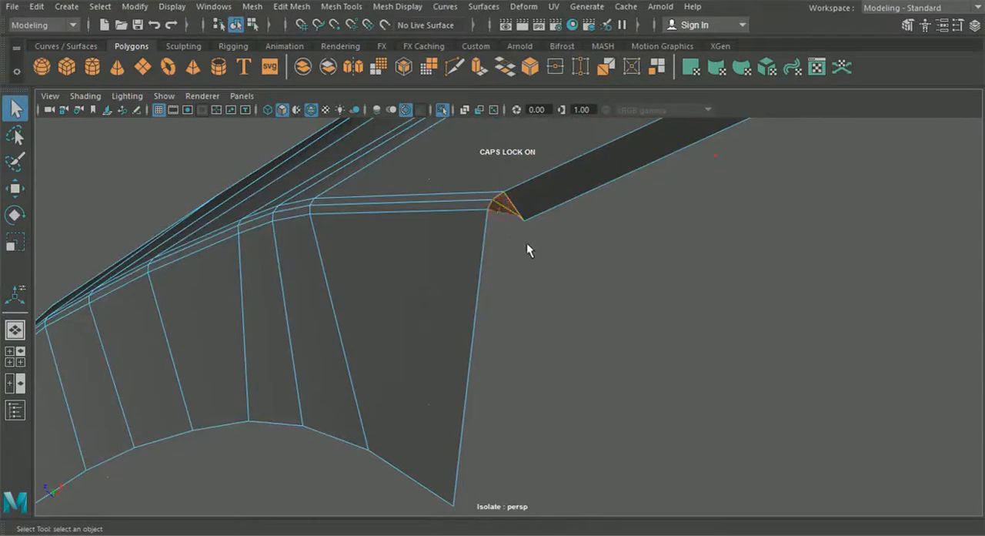
left_click_drag(526, 243, 566, 341, "alt")
right_click_drag(563, 336, 576, 63)
Step: Extrude the short open edges at the intake lip corner to begin closing the gap beside the rim
scroll(593, 331, "up", 3)
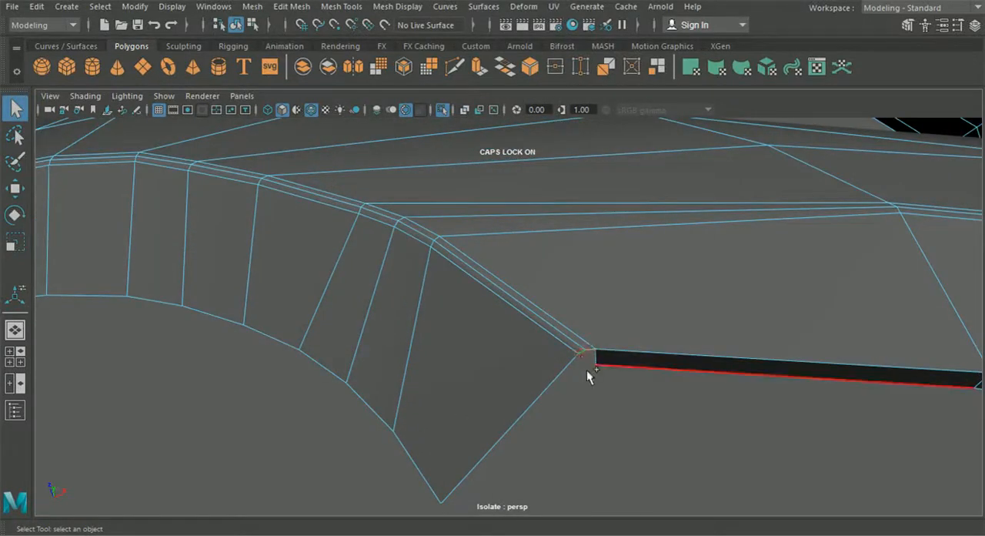
key("ctrl+e")
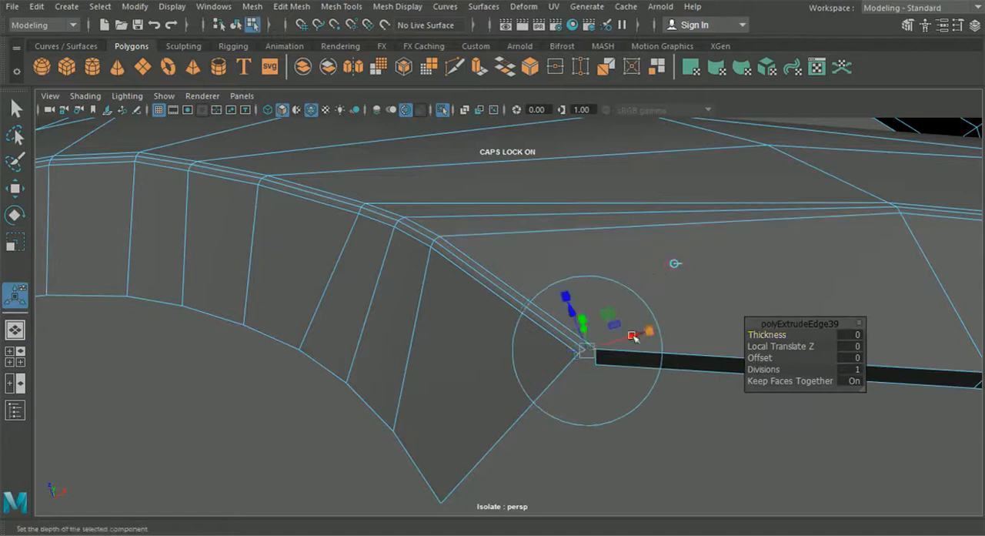
left_click_drag(626, 348, 469, 385, "alt")
left_click_drag(522, 355, 498, 401, "alt")
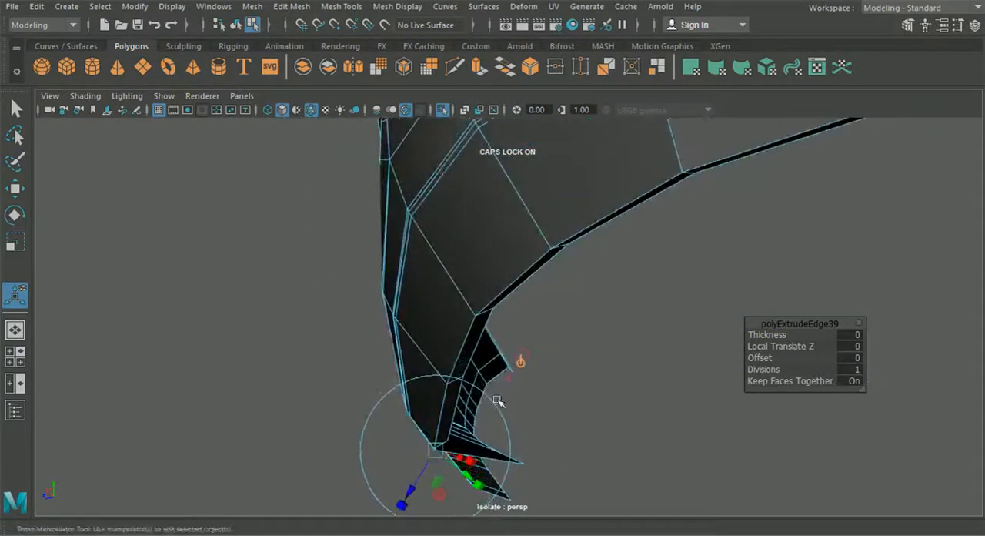
left_click_drag(413, 491, 436, 483)
left_click_drag(435, 483, 323, 501, "alt")
right_click_drag(323, 501, 402, 422, "alt")
left_click_drag(403, 423, 423, 391, "alt")
Step: Snap the extruded corner vertex onto the tip of the intake lip wall and merge the overlapping vertices
left_click(16, 189)
left_click_drag(366, 297, 430, 285, "alt")
right_click_drag(430, 285, 362, 109)
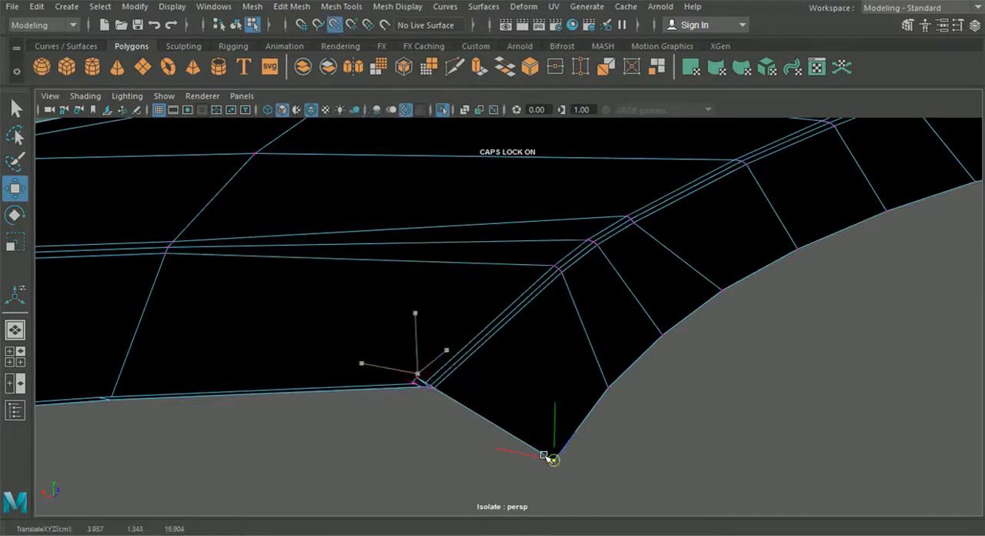
left_click_drag(541, 441, 644, 440, "alt")
left_click(341, 7)
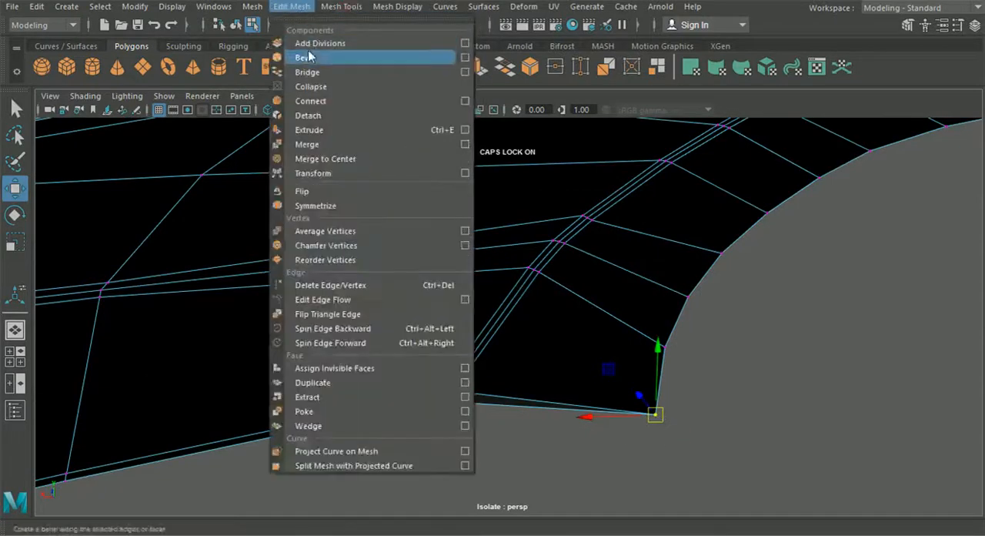
left_click(327, 147)
Step: Move the remaining loose corner vertices together at the end of the rim and merge them
left_click_drag(397, 316, 382, 274, "alt")
left_click_drag(416, 334, 406, 324, "alt")
left_click(424, 337)
left_click(26, 191)
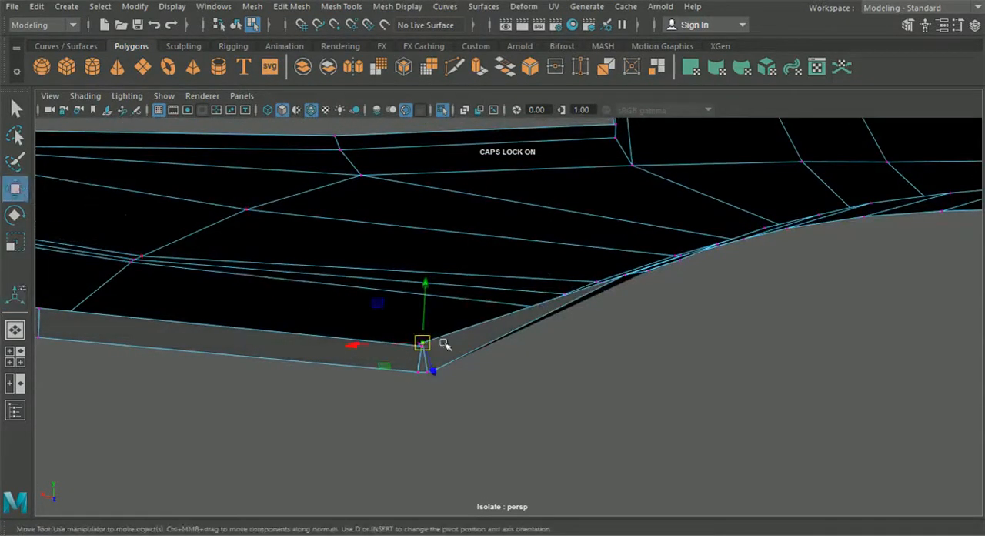
left_click_drag(365, 343, 467, 312, "alt")
left_click_drag(437, 248, 444, 387, "alt")
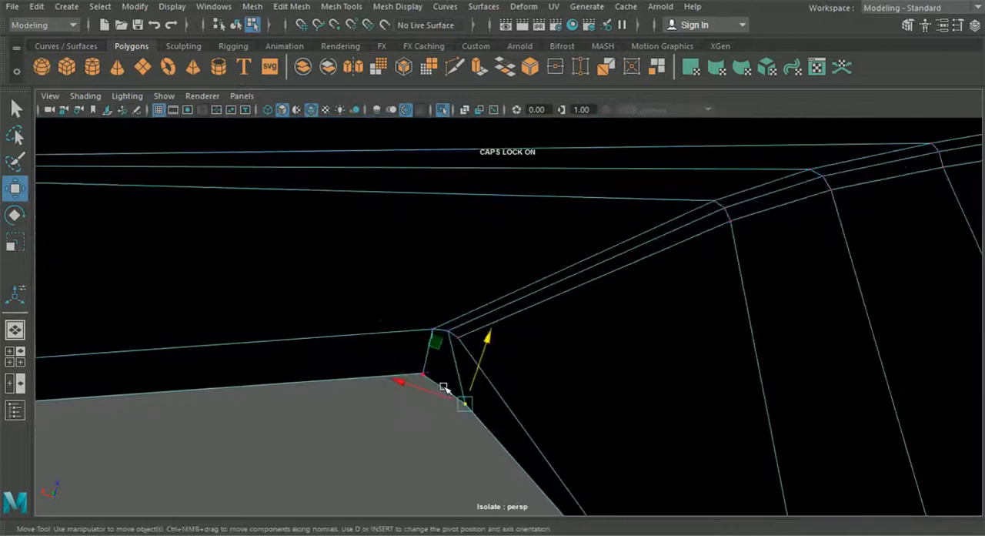
left_click_drag(379, 358, 363, 351)
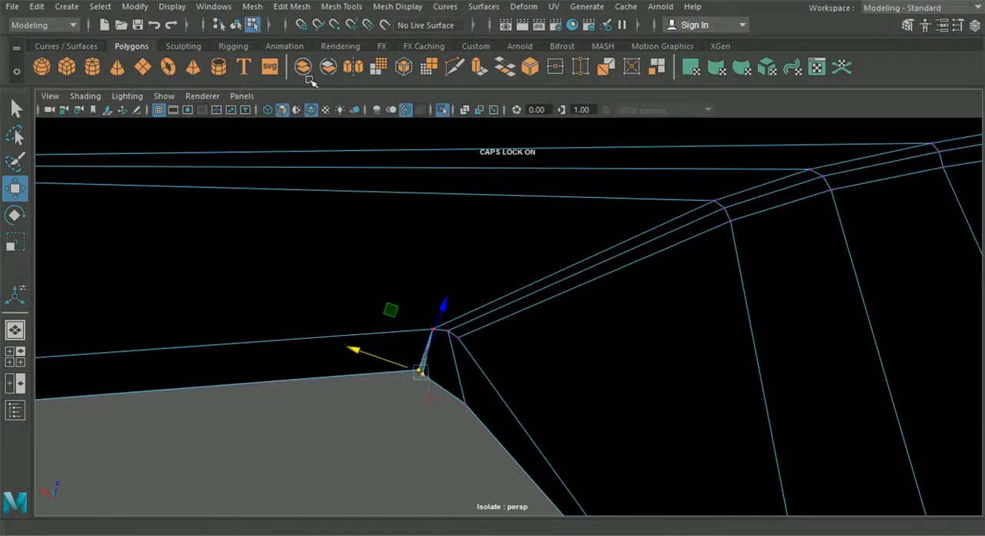
left_click(308, 8)
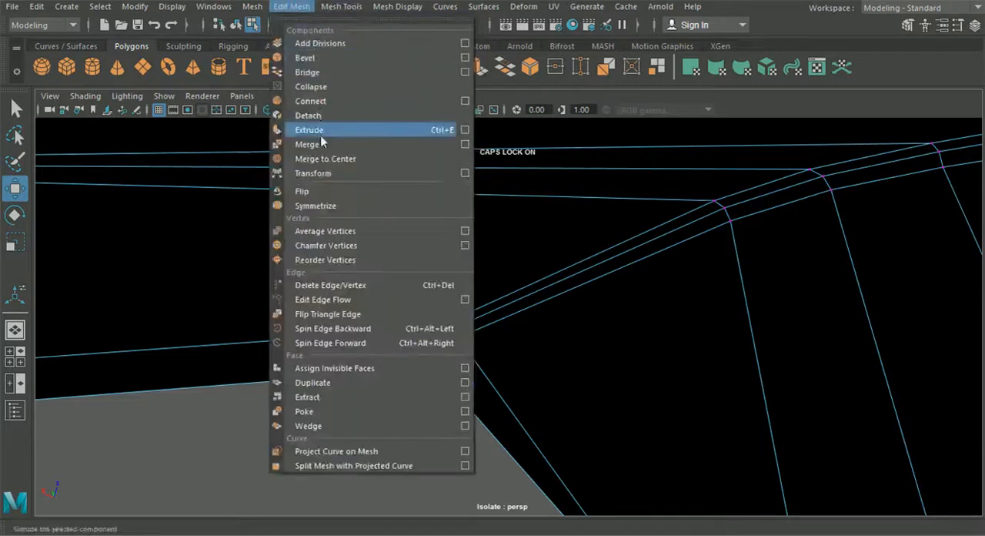
left_click(350, 143)
Step: Insert an edge loop on the bumper surface close to the rim along the edge facing the fender
left_click_drag(356, 179, 316, 97, "alt")
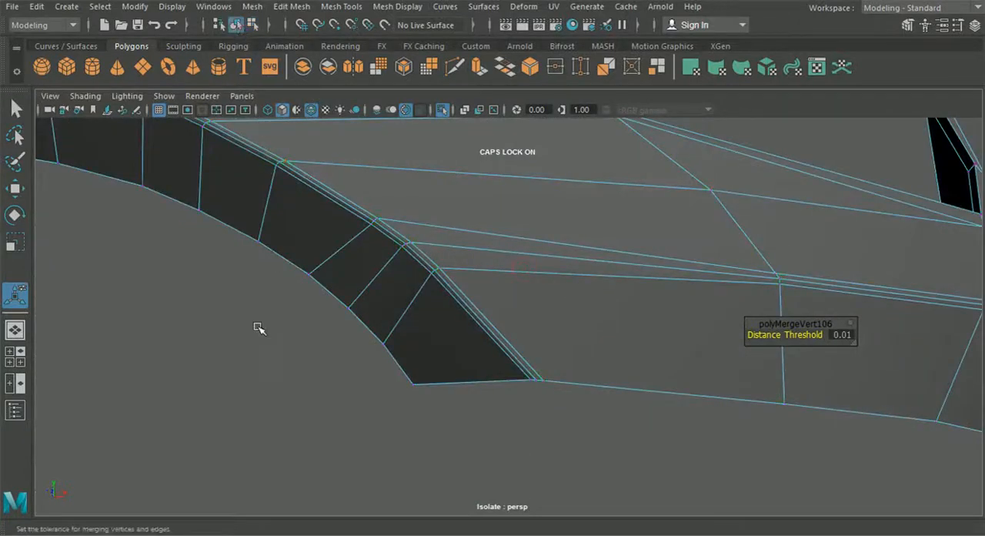
left_click(258, 329)
scroll(297, 266, "down", 5)
left_click_drag(299, 266, 318, 245, "alt")
left_click_drag(387, 251, 405, 282, "alt")
middle_click_drag(586, 281, 465, 282, "alt")
left_click_drag(465, 282, 383, 245, "alt")
left_click(341, 6)
left_click(380, 115)
middle_click_drag(384, 245, 389, 260, "alt")
right_click_drag(388, 260, 479, 385, "alt")
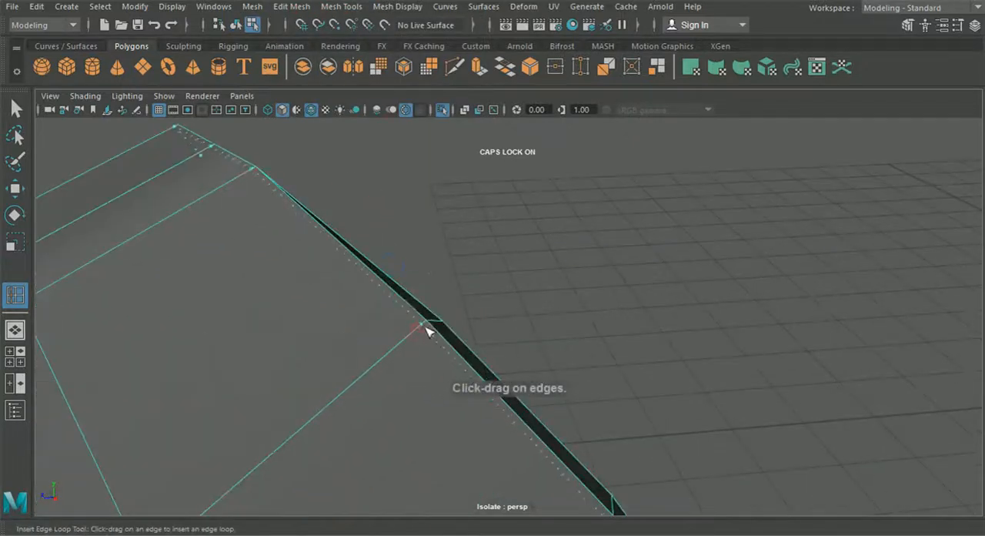
Step: Insert an edge loop along the wheel-arch rim, close to the bumper's outer surface
scroll(431, 330, "down", 5)
left_click_drag(430, 326, 410, 225)
left_click_drag(318, 230, 361, 290, "alt")
right_click_drag(361, 290, 427, 396, "alt")
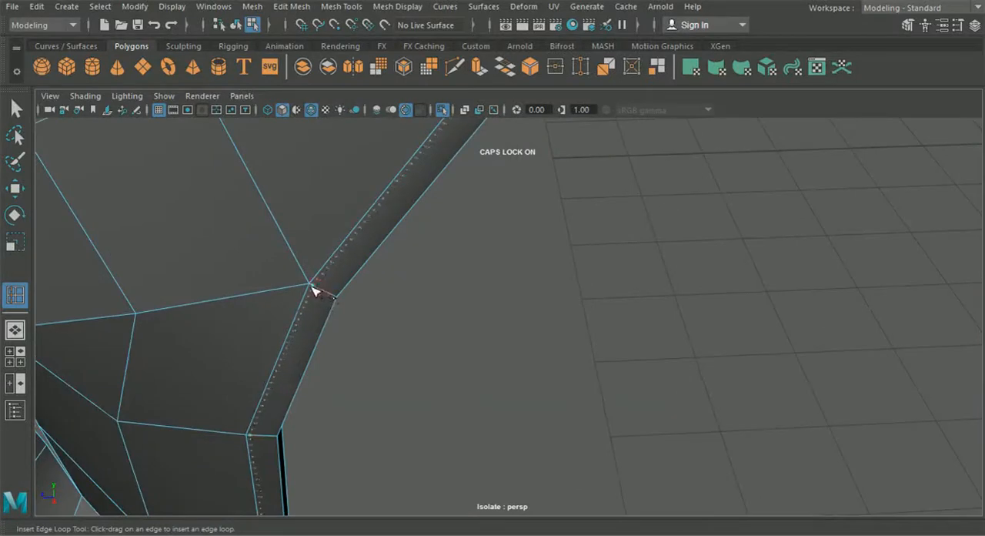
scroll(312, 289, "down", 5)
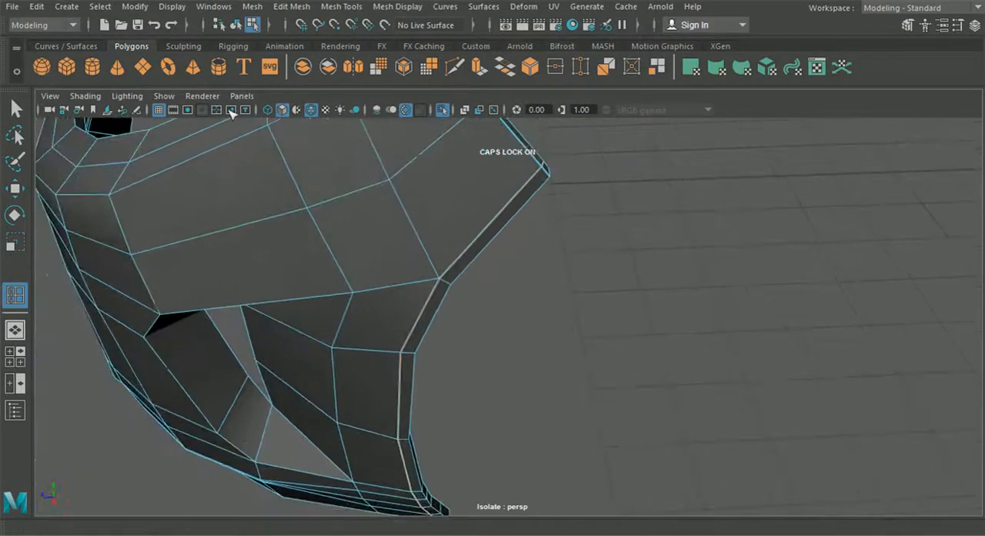
Step: Preview the isolated bumper in smooth mesh display and inspect its rim from the side
left_click(235, 25)
left_click(311, 109)
left_click(340, 200)
key("3")
left_click(518, 267)
mouse_move(518, 269)
left_mouse_down("alt")
mouse_move(523, 293)
mouse_move(479, 190)
mouse_move(488, 191)
left_mouse_up("alt")
left_click_drag(452, 306, 489, 221, "alt")
left_click(488, 223)
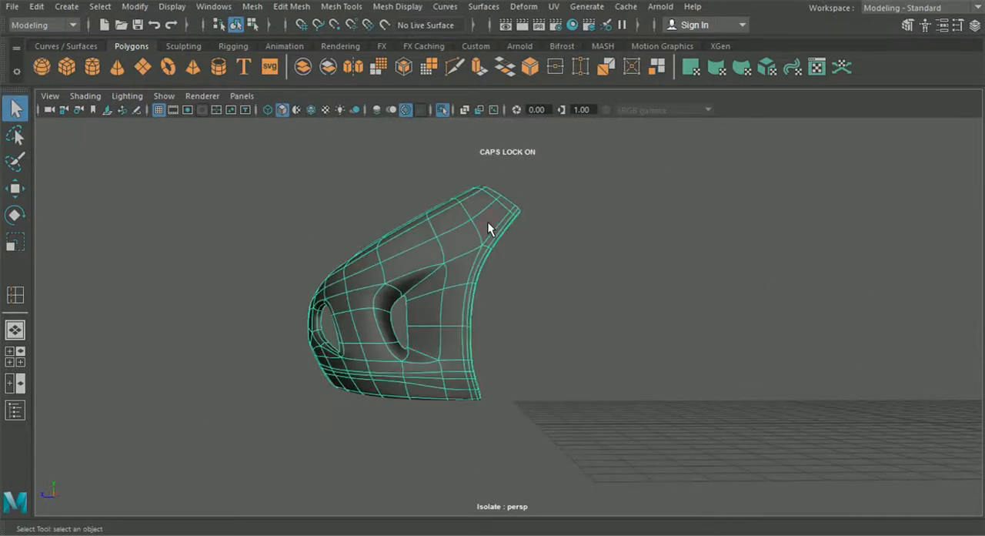
Step: Return the bumper to unsmoothed display and examine the mesh around the side vent and wheel arch
key("1")
left_click_drag(435, 180, 379, 152, "alt")
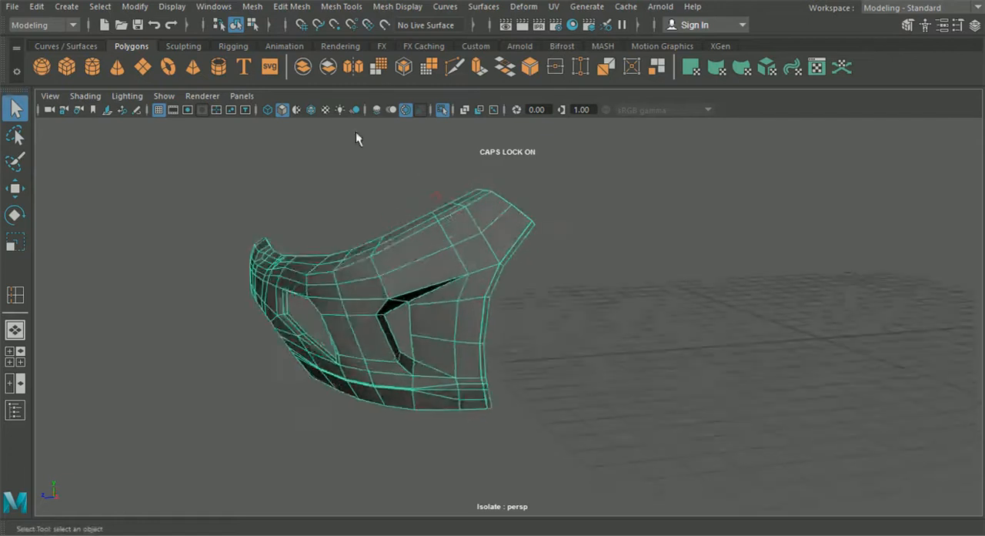
left_click(584, 270)
scroll(578, 272, "up", 3)
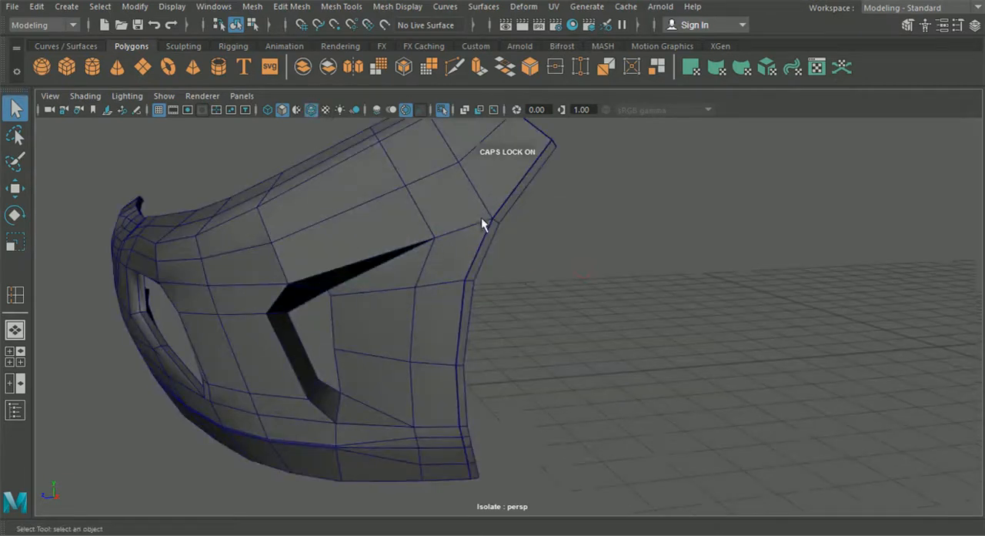
left_click_drag(484, 247, 518, 220, "alt")
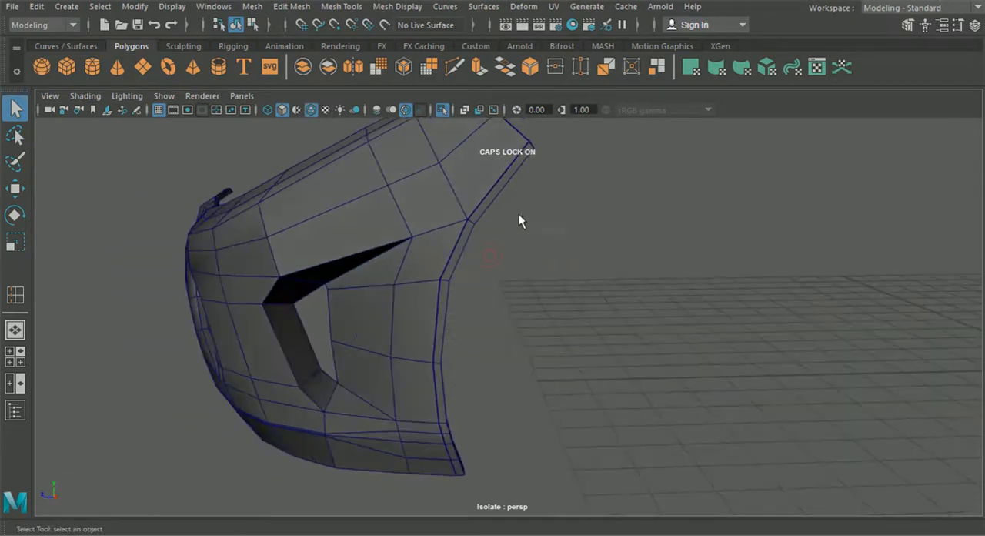
left_click_drag(472, 324, 475, 303, "alt")
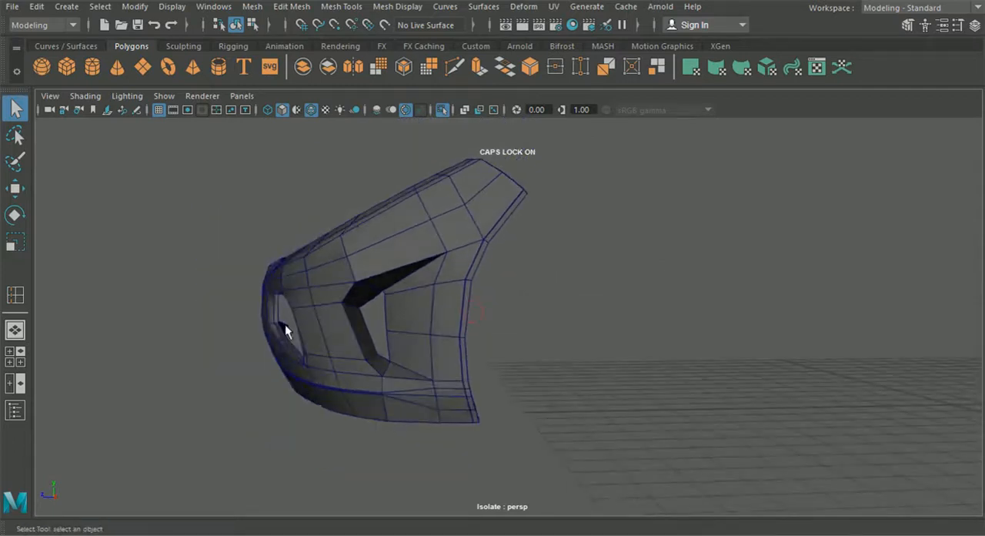
Step: Compare the bumper's fender and wheel-arch edges with the reference car in the side view
left_click(23, 360)
key("space")
scroll(757, 416, "down", 5)
middle_click_drag(735, 354, 593, 354, "alt")
scroll(593, 353, "up", 3)
scroll(593, 352, "up", 6)
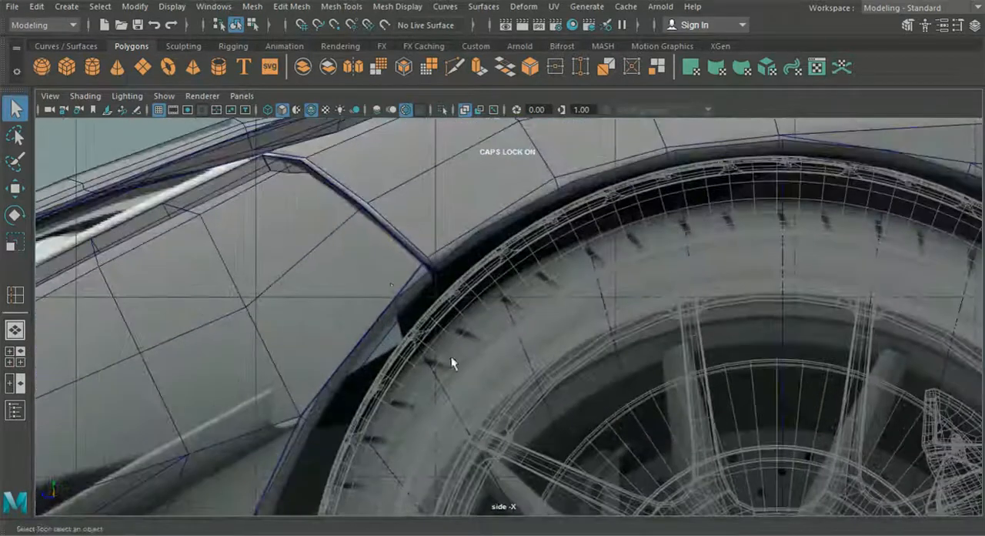
left_click(391, 284)
middle_click_drag(390, 284, 431, 242, "alt")
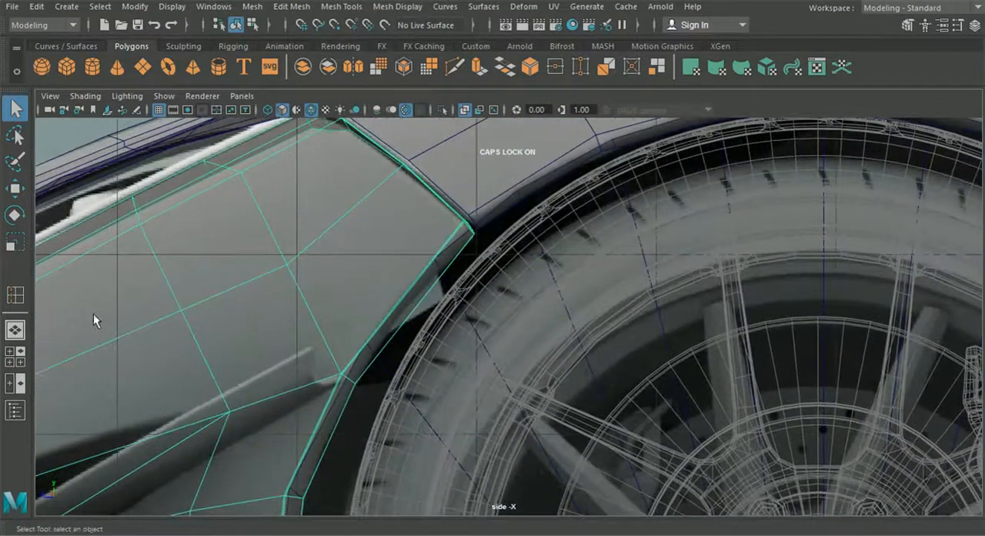
Step: Switch to the isolated perspective view and examine the bumper's wheel-arch rim and its upper corner
left_click(21, 323)
left_click_drag(339, 371, 431, 347, "alt")
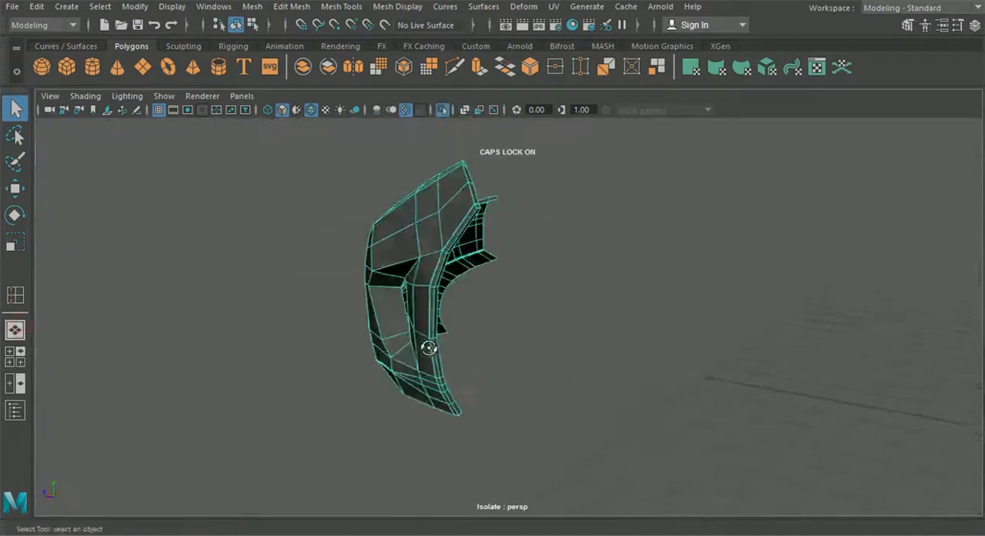
right_click_drag(411, 241, 411, 69)
middle_click_drag(436, 143, 431, 211, "alt")
scroll(449, 257, "up", 6)
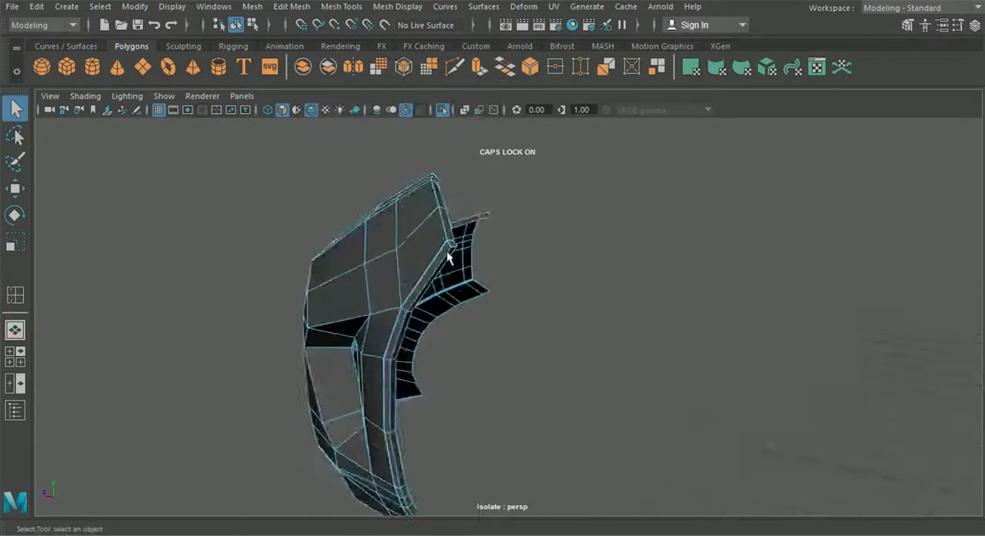
middle_click_drag(423, 248, 408, 307, "alt")
scroll(408, 343, "up", 1)
left_click_drag(396, 224, 307, 352, "alt")
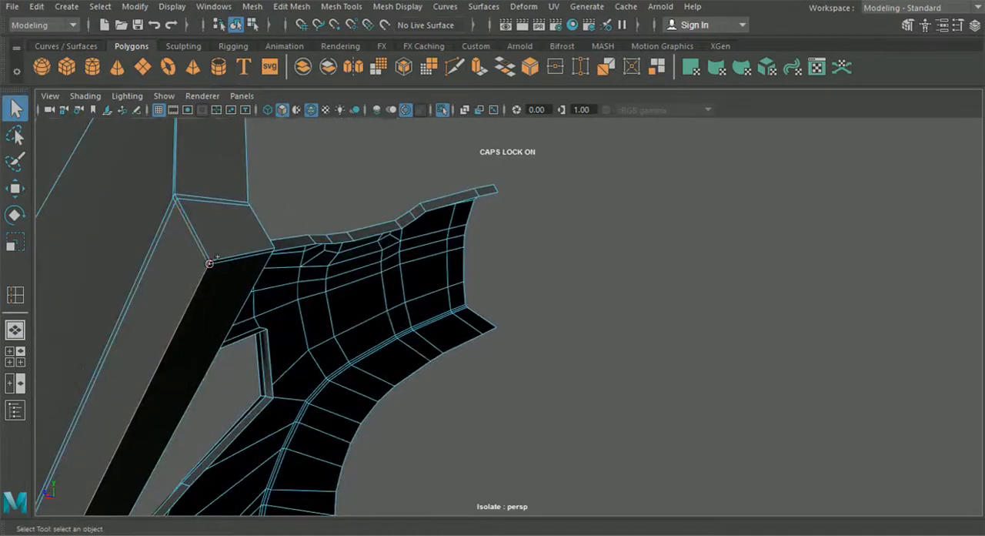
left_click_drag(211, 267, 339, 249, "alt")
left_click(339, 266, "shift")
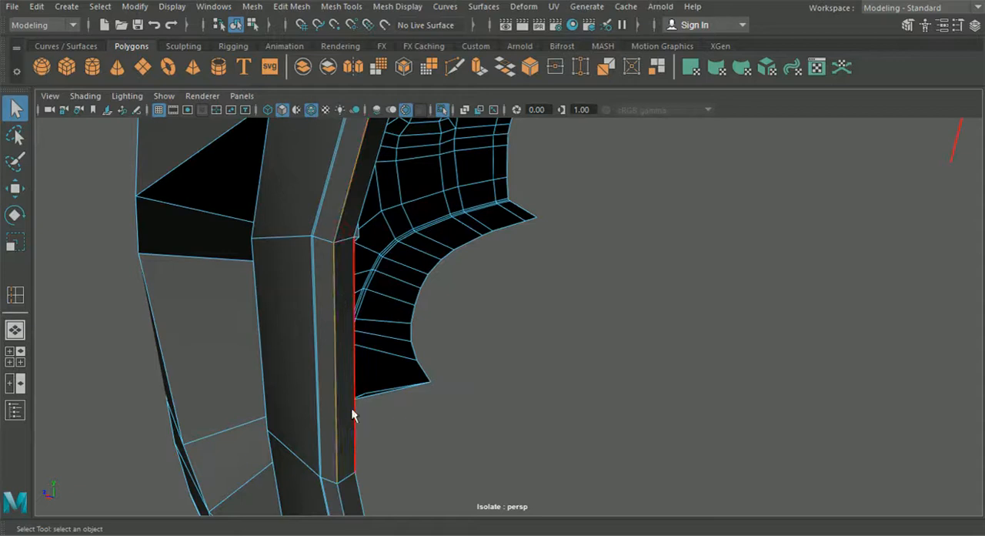
middle_click_drag(351, 411, 345, 215, "alt")
key("Caps_Lock")
left_click(348, 292, "shift")
middle_click_drag(374, 428, 351, 222, "alt")
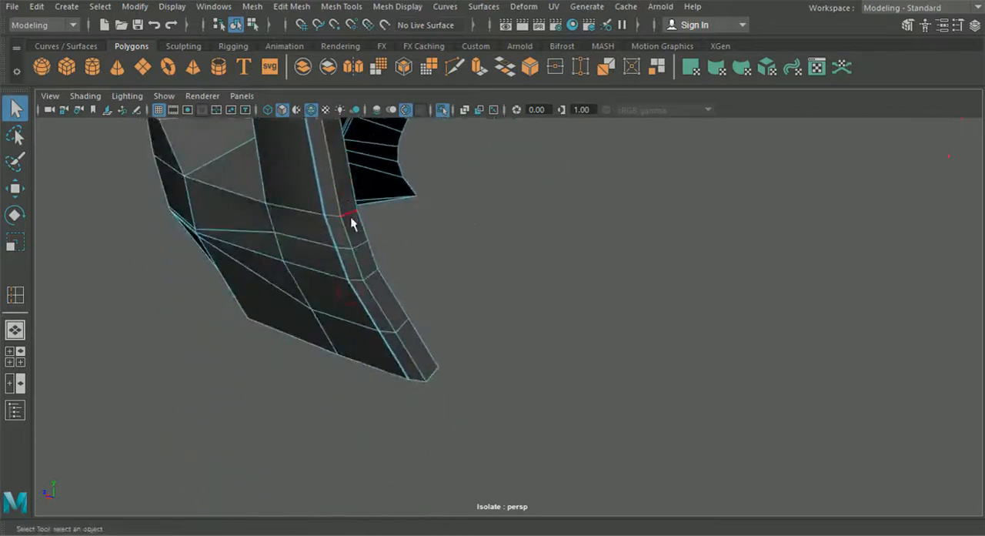
Step: Move the row of rim vertices at the wheel arch's lower bend to smooth the rim's curve
left_click_drag(409, 356, 381, 394, "alt")
right_click_drag(419, 242, 344, 112)
left_click_drag(354, 217, 393, 230, "alt")
left_click_drag(466, 238, 572, 237, "alt")
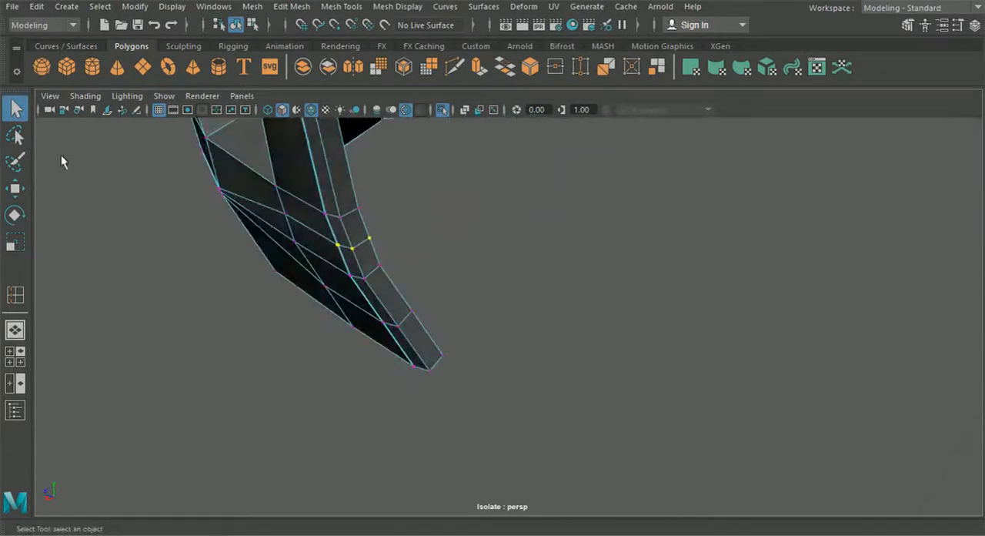
left_click(15, 188)
left_click_drag(177, 246, 325, 233, "alt")
left_click_drag(339, 277, 290, 249, "alt")
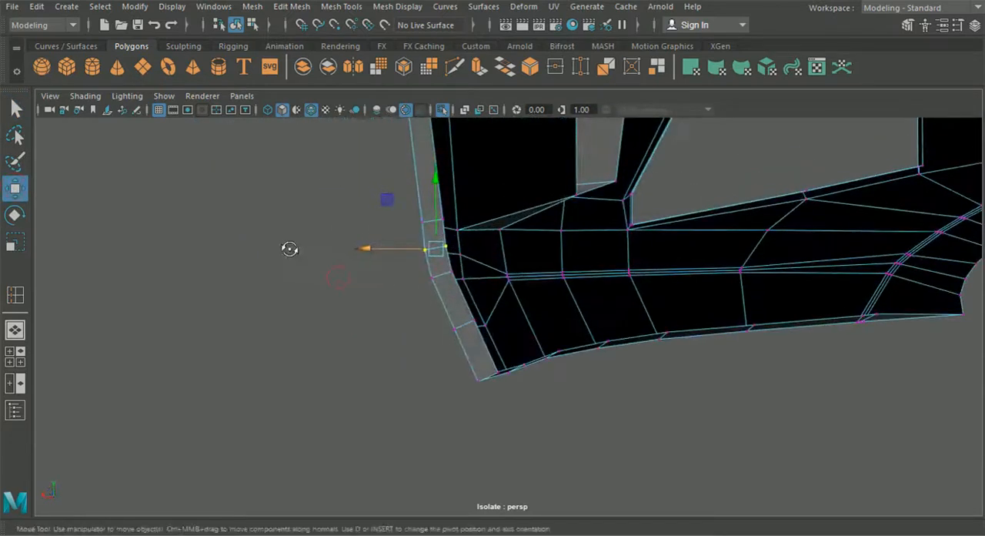
left_click_drag(369, 249, 370, 249)
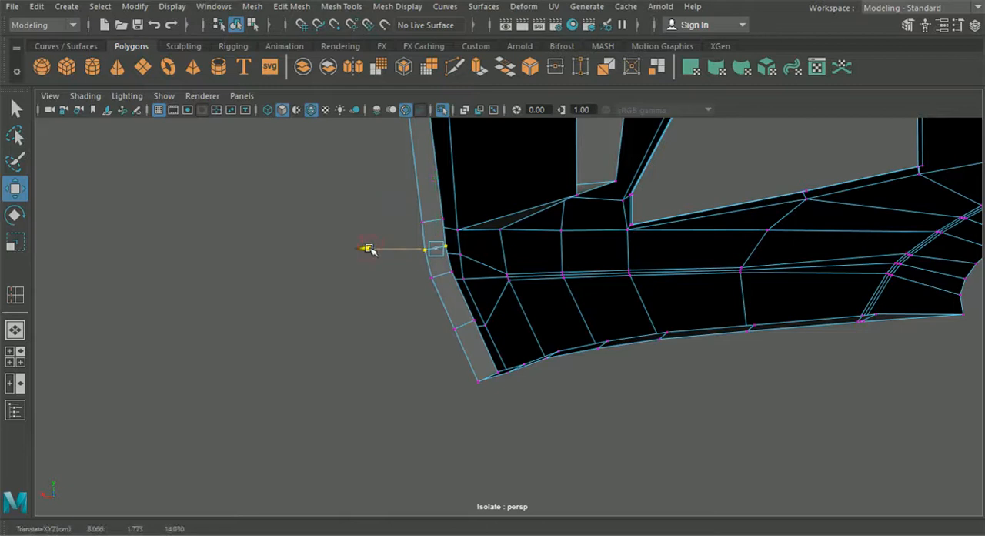
left_click_drag(386, 200, 363, 326, "alt")
Step: Fine-tune the position of the same lower rim vertices while checking their alignment from the inner side
left_click_drag(474, 278, 547, 218)
left_click_drag(550, 202, 497, 241, "alt")
left_click_drag(584, 229, 584, 230)
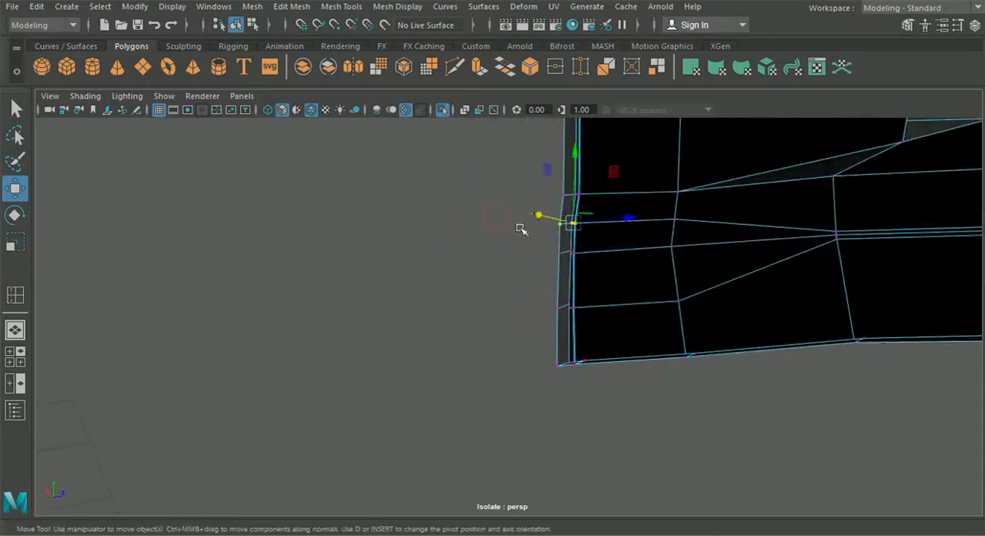
left_click_drag(523, 226, 549, 261, "alt")
left_click_drag(459, 189, 462, 189)
left_click_drag(441, 269, 476, 268, "alt")
left_click_drag(475, 271, 569, 251)
left_click_drag(496, 254, 465, 227, "alt")
left_click_drag(409, 280, 493, 228, "alt")
Step: Select the lengthwise edges in the middle of the wheel-arch rim, from its midsection down to the lower tip
middle_click_drag(493, 228, 500, 303, "alt")
scroll(387, 303, "up", 4)
right_click_drag(337, 273, 341, 68)
scroll(409, 231, "down", 5)
left_click_drag(409, 275, 448, 303, "alt")
key("Caps_Lock")
left_click(422, 340)
left_click(399, 298)
left_click(388, 270)
left_click(369, 210)
middle_click_drag(384, 171, 395, 298, "alt")
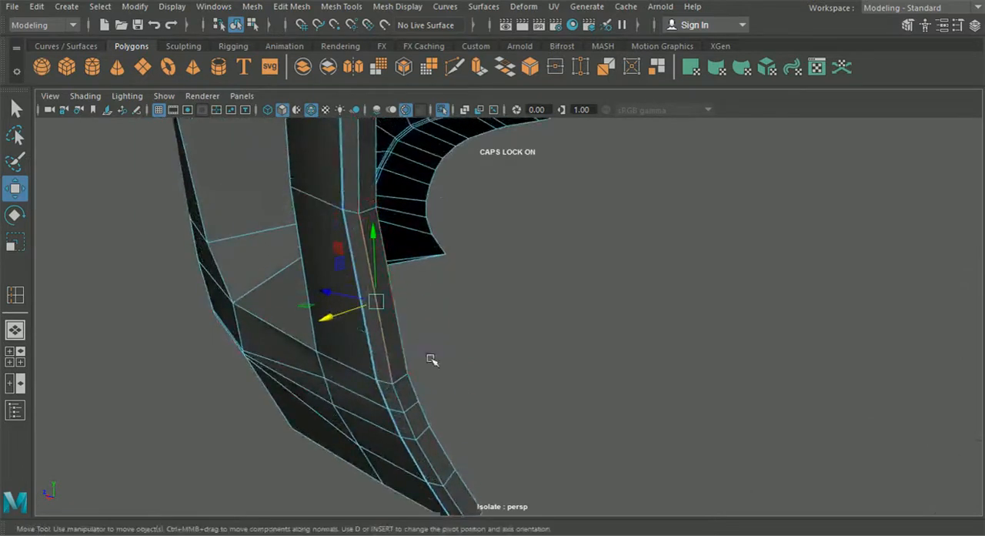
middle_click_drag(431, 358, 420, 277, "alt")
left_click(445, 431)
left_click(420, 384, "shift")
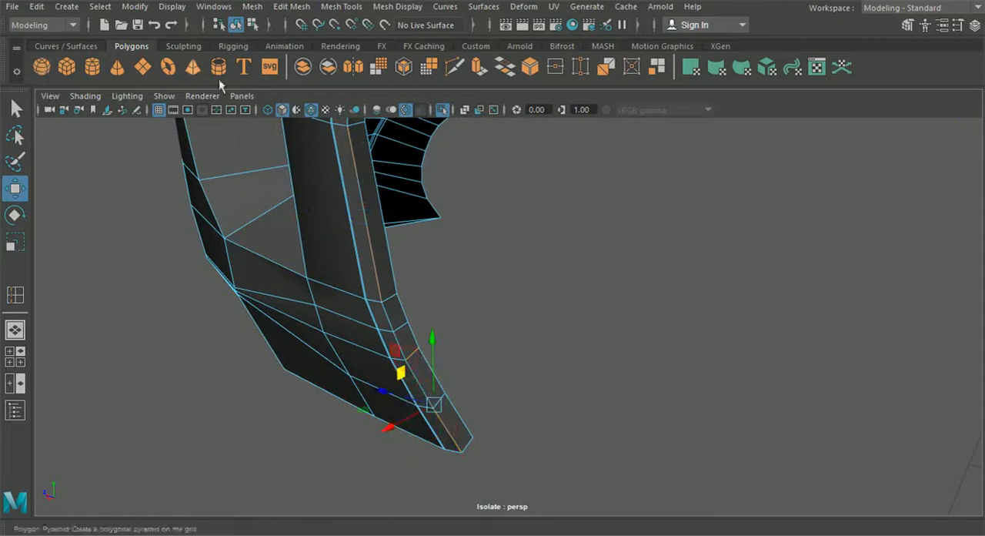
left_click(23, 110)
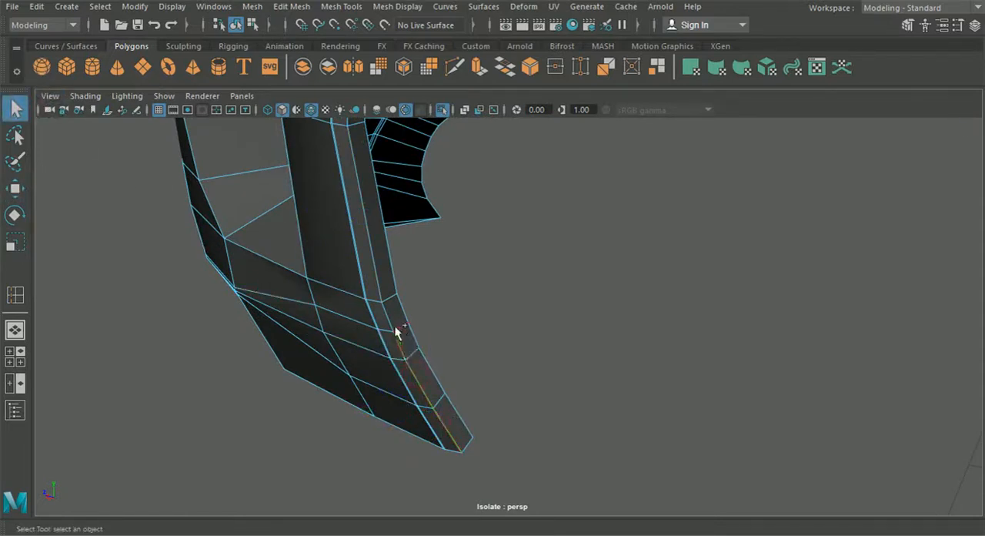
Step: Extend the edge selection up the middle of the wheel-arch rim to its upper corner
middle_click_drag(401, 200, 399, 334, "alt")
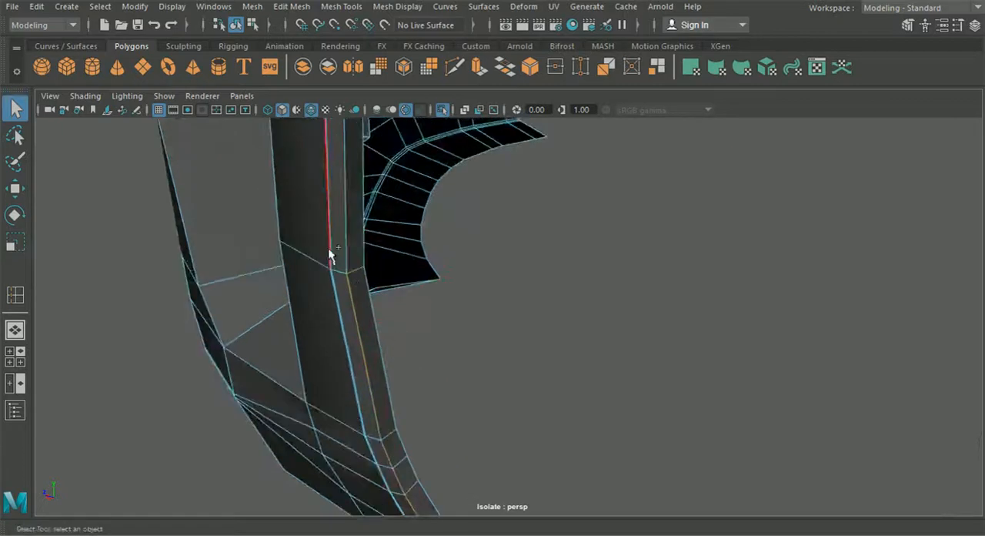
left_click_drag(344, 241, 398, 323, "alt")
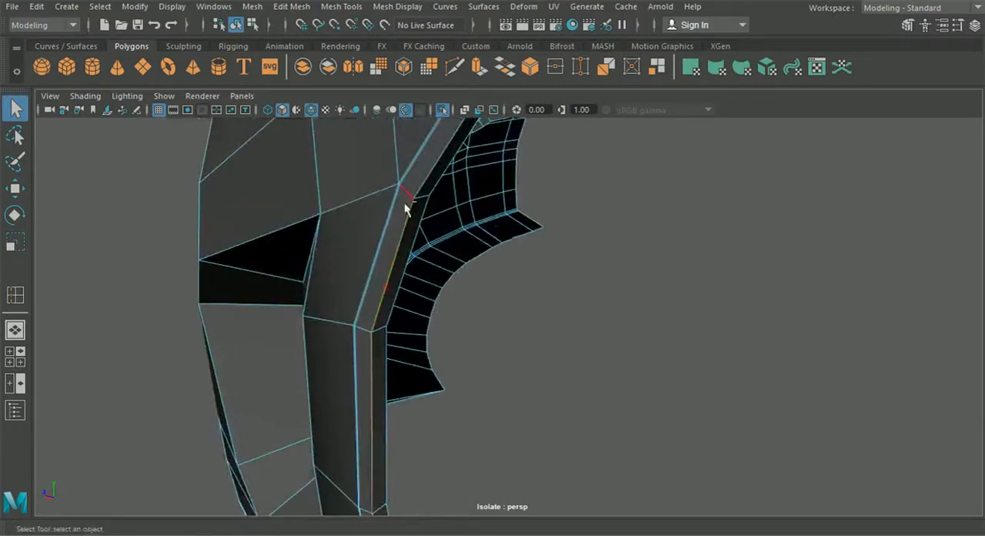
left_click_drag(422, 187, 379, 386, "alt")
scroll(381, 264, "up", 3)
middle_click_drag(381, 264, 416, 277, "alt")
right_click_drag(392, 278, 435, 367, "alt")
double_click(367, 299)
left_click_drag(365, 317, 377, 335, "alt")
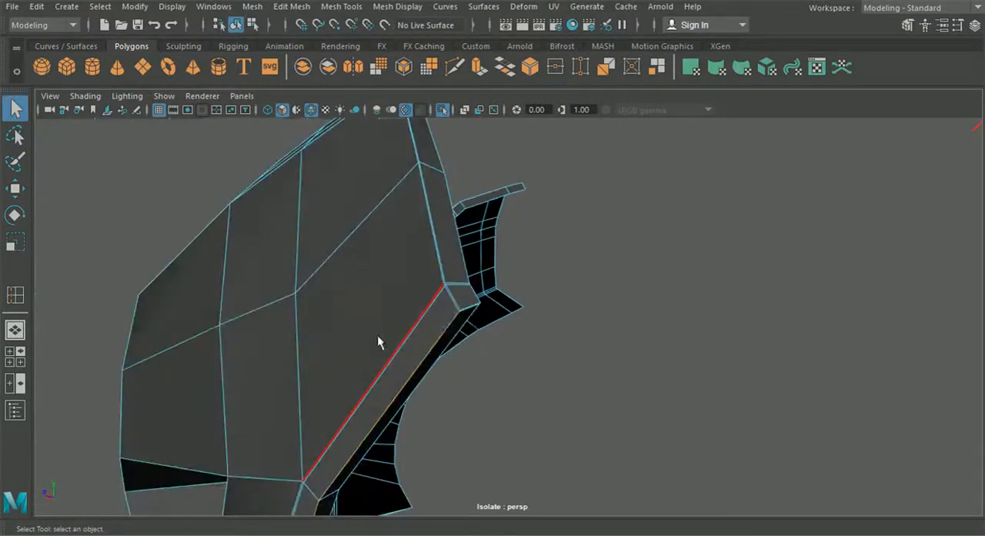
Step: Bevel the selected rim edges with a fraction of 0.2 and one segment
left_click(337, 9)
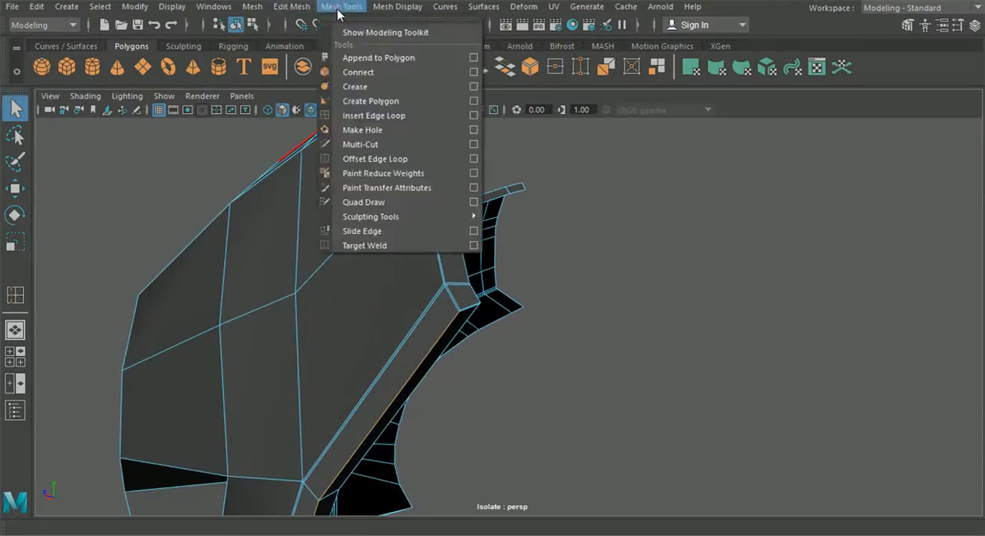
mouse_move(291, 6)
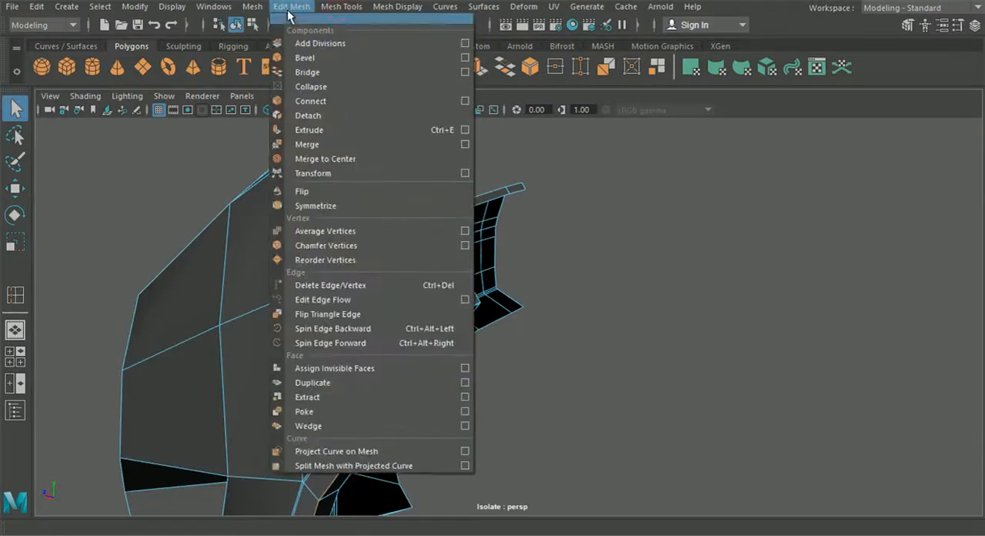
left_click(322, 60)
scroll(416, 306, "up", 1)
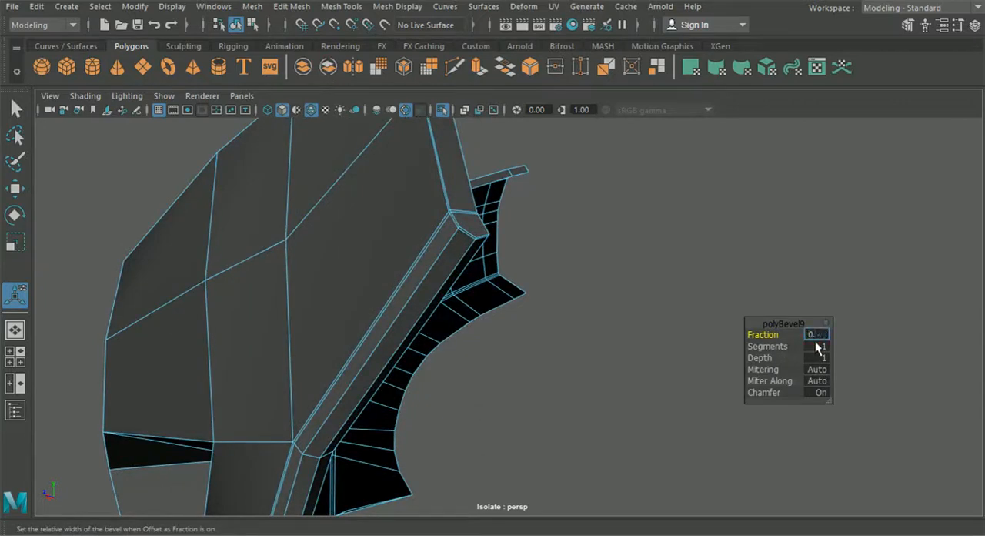
key("Return")
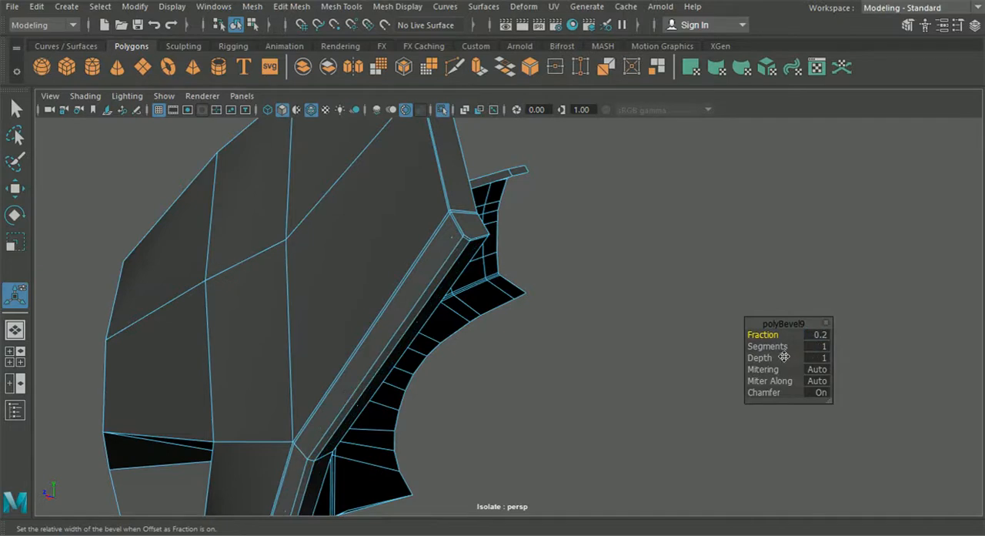
Step: Preview the beveled bumper in smooth mesh display, then return it to unsmoothed display and deselect it
left_click_drag(578, 320, 425, 147, "alt")
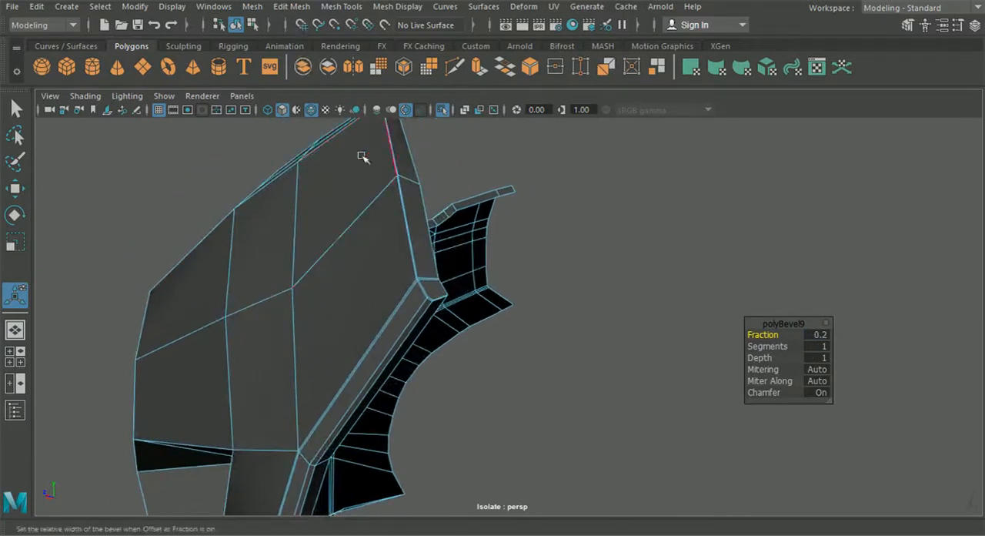
left_click(235, 26)
left_click(552, 214)
left_click_drag(552, 214, 462, 315, "alt")
left_click(380, 203)
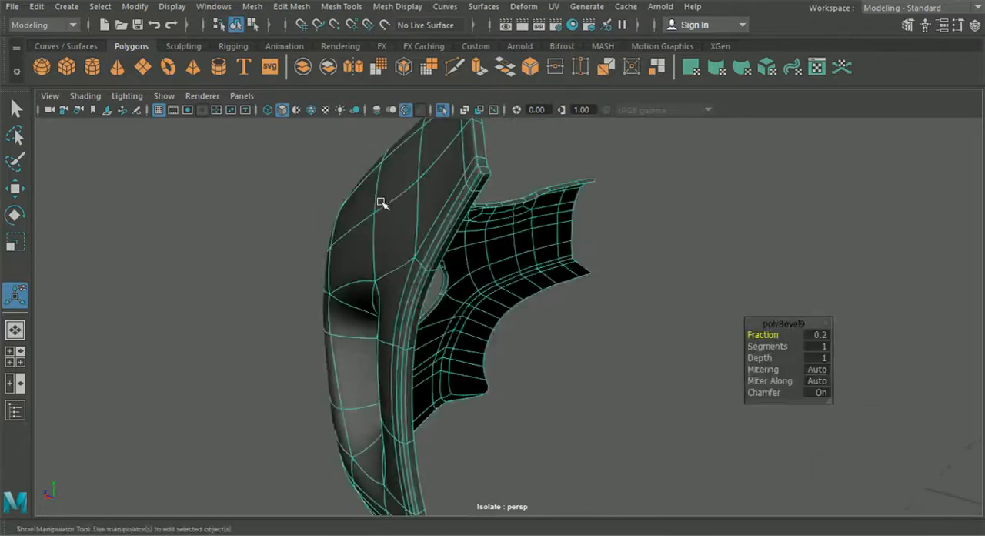
key("1")
left_click(315, 110)
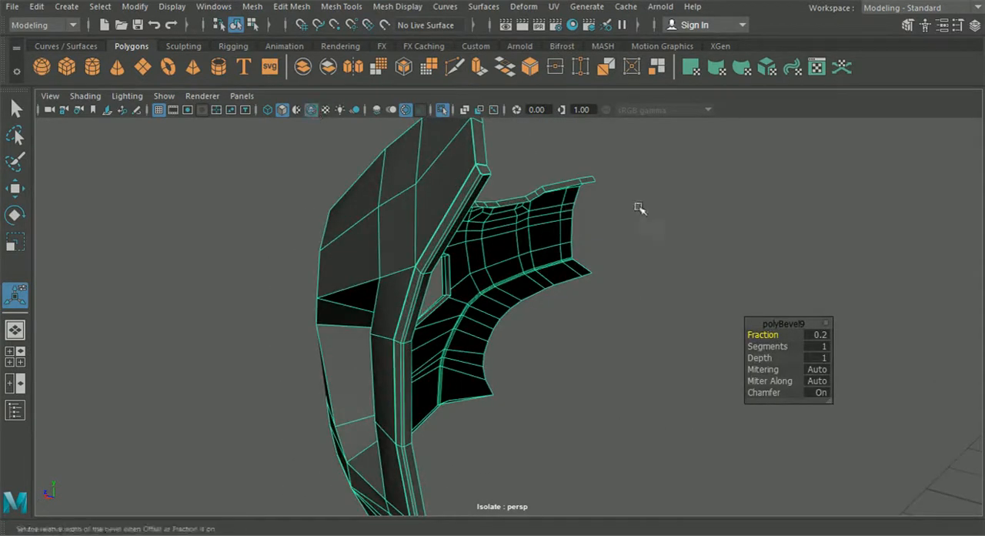
left_click(628, 210)
Step: Cut a supporting edge across the rim's upper corner face with Multi-Cut, starting close to the beveled edges
middle_click_drag(555, 207, 533, 332, "alt")
scroll(534, 334, "up", 4)
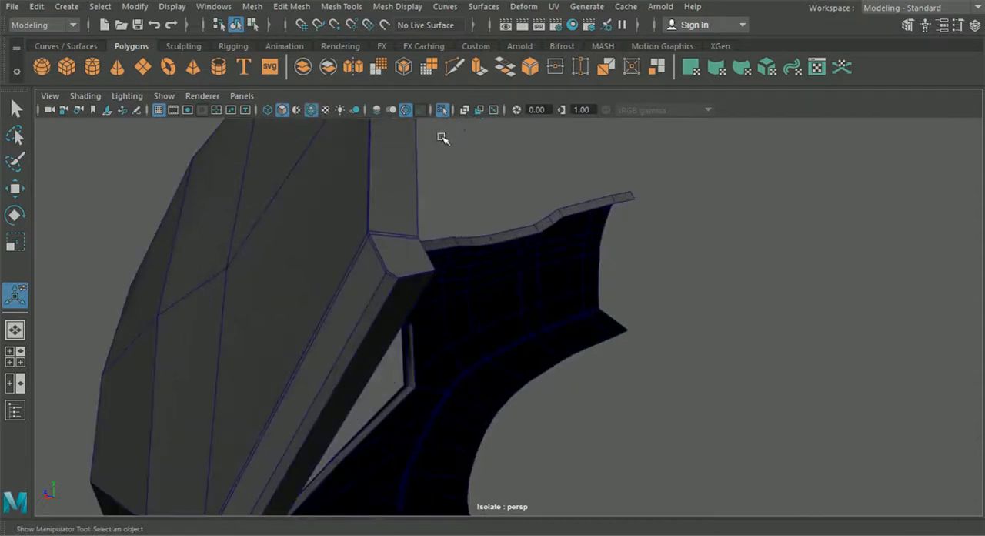
left_click_drag(450, 129, 358, 229, "alt")
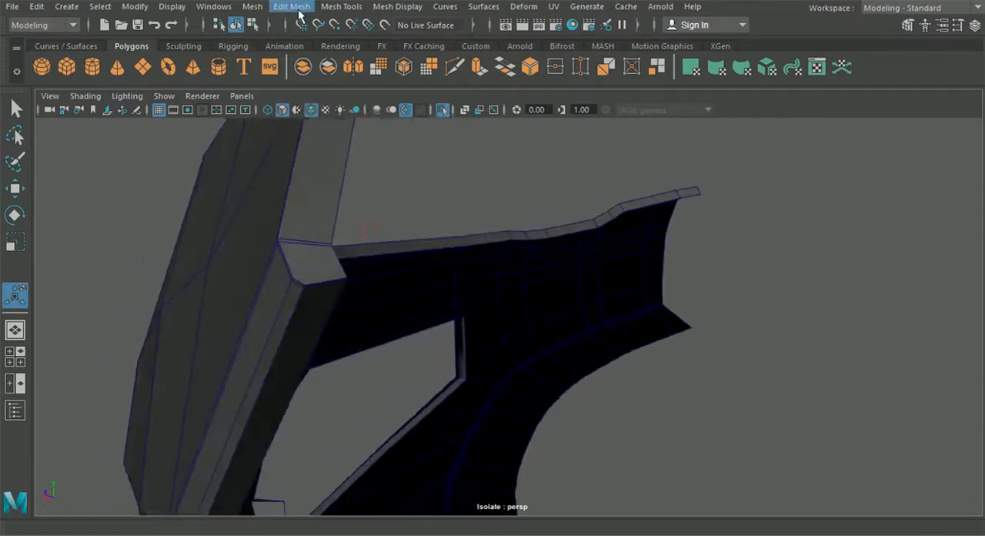
left_click(338, 7)
mouse_move(371, 9)
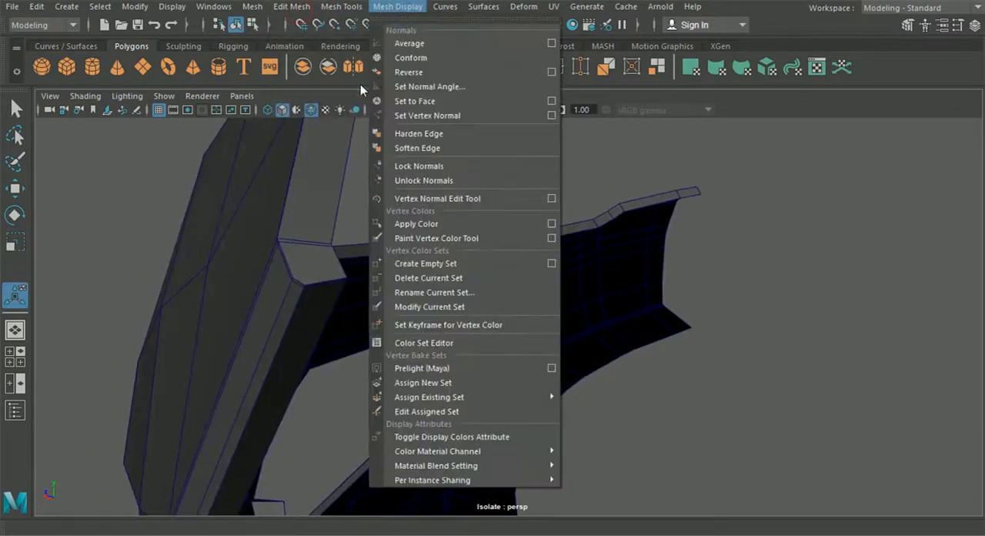
left_click(344, 185)
left_click_drag(436, 147, 379, 69, "alt")
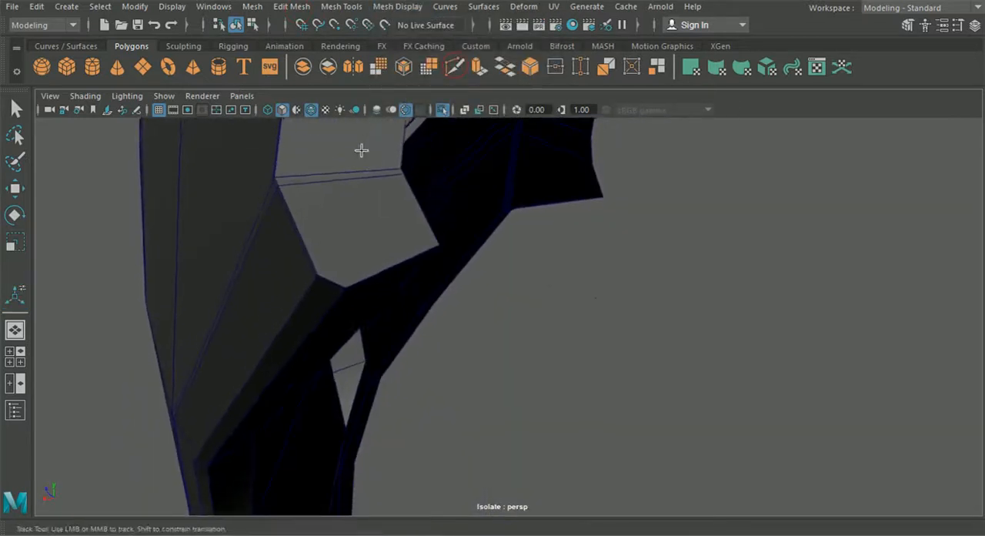
left_click(328, 247)
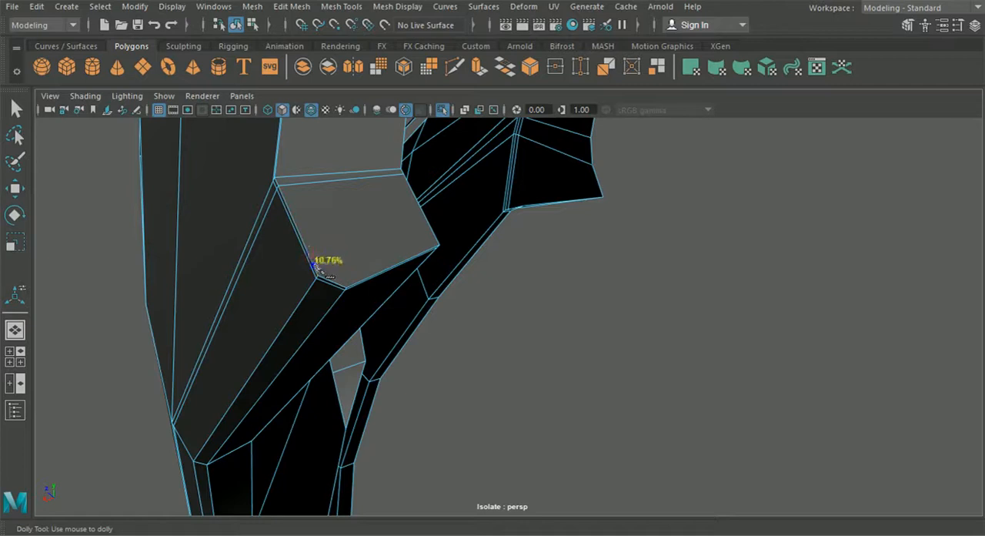
left_click_drag(386, 292, 262, 259, "alt")
middle_click_drag(262, 260, 284, 259, "alt")
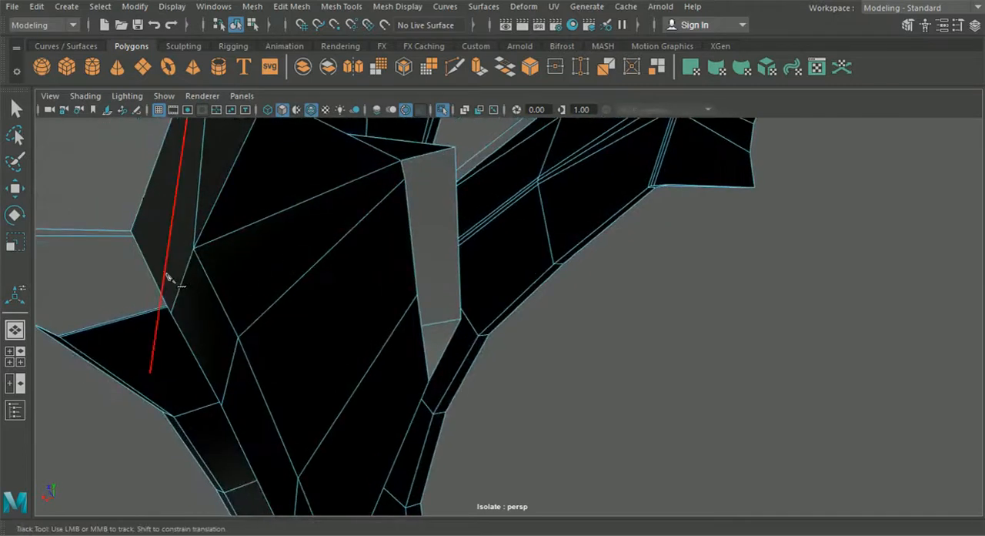
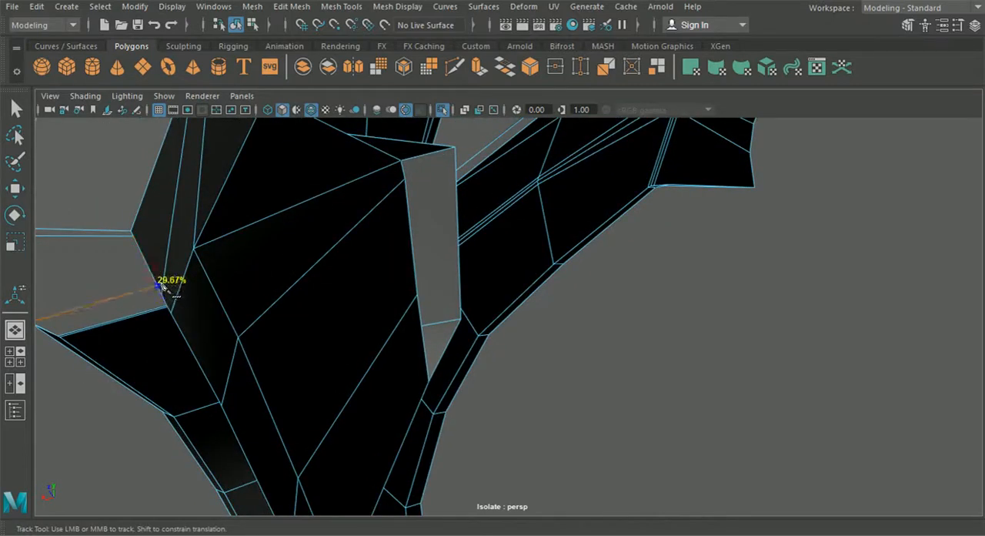
Step: Complete the supporting cut across the rim's upper corner, leave Multi-Cut and deselect the bumper
right_click_drag(163, 297, 181, 282, "alt")
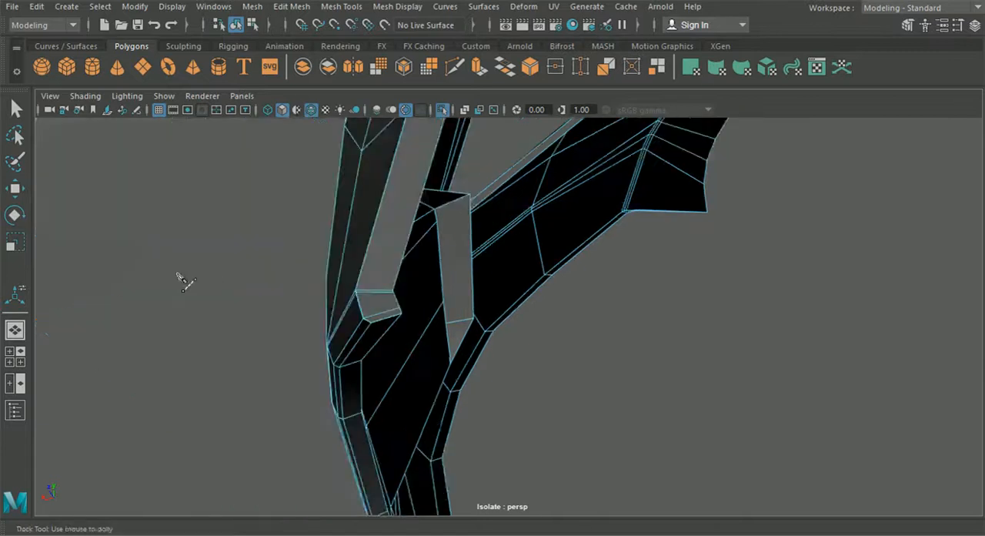
right_click_drag(225, 232, 243, 268, "alt")
left_click(21, 108)
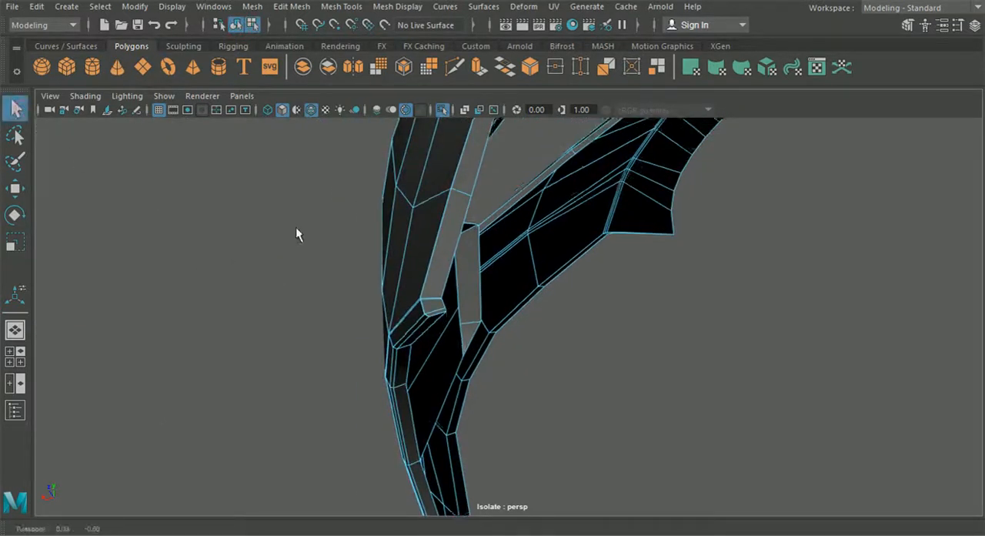
left_click_drag(296, 227, 280, 89, "alt")
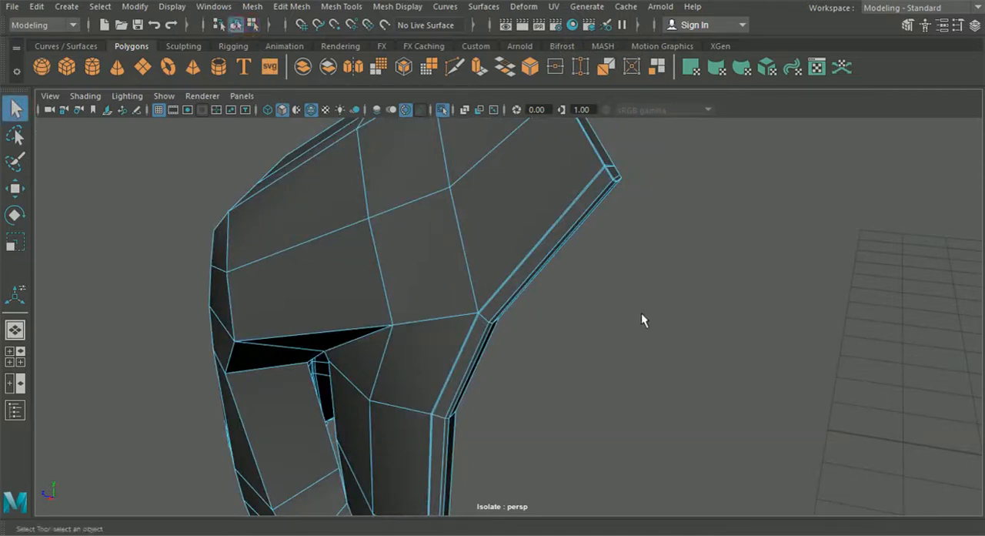
left_click(251, 26)
mouse_move(187, 229)
left_mouse_down("alt")
mouse_move(174, 255)
mouse_move(233, 273)
left_mouse_up("alt")
left_click_drag(230, 200, 358, 310, "alt")
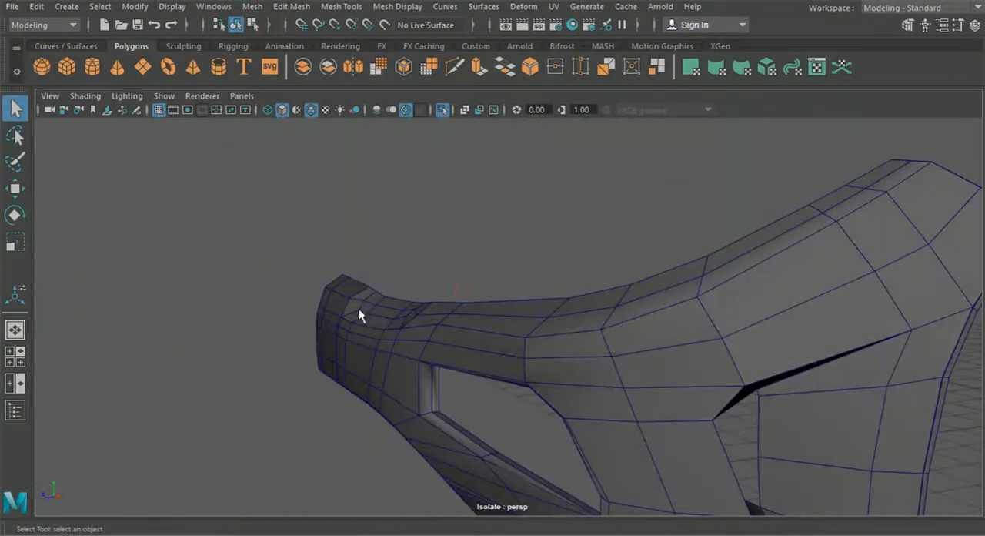
Step: End the bumper's isolation to show the whole car, and bring the front splitter into close view with nothing selected
left_click(443, 111)
left_click(370, 377)
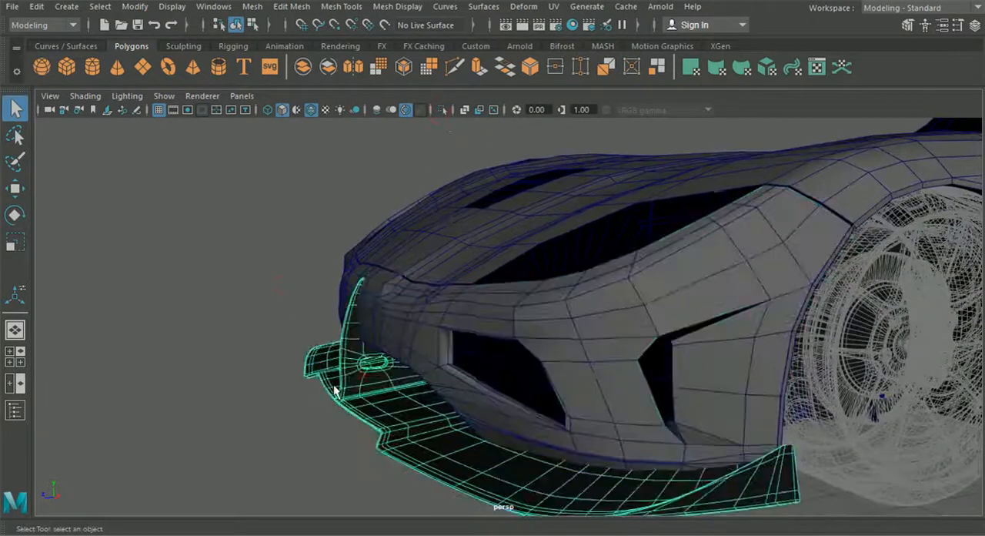
key("f")
left_click(236, 25)
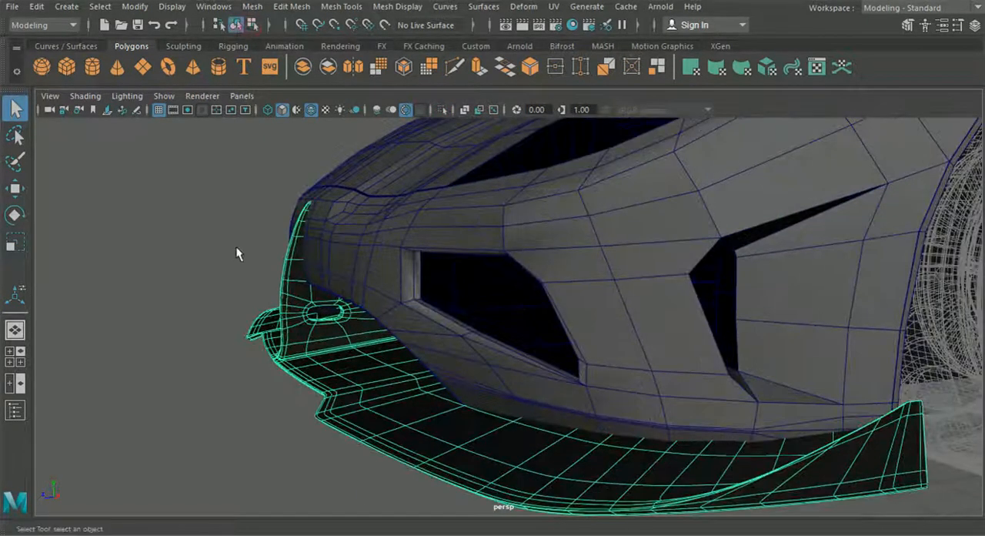
left_click(237, 192)
middle_click_drag(364, 418, 330, 388, "alt")
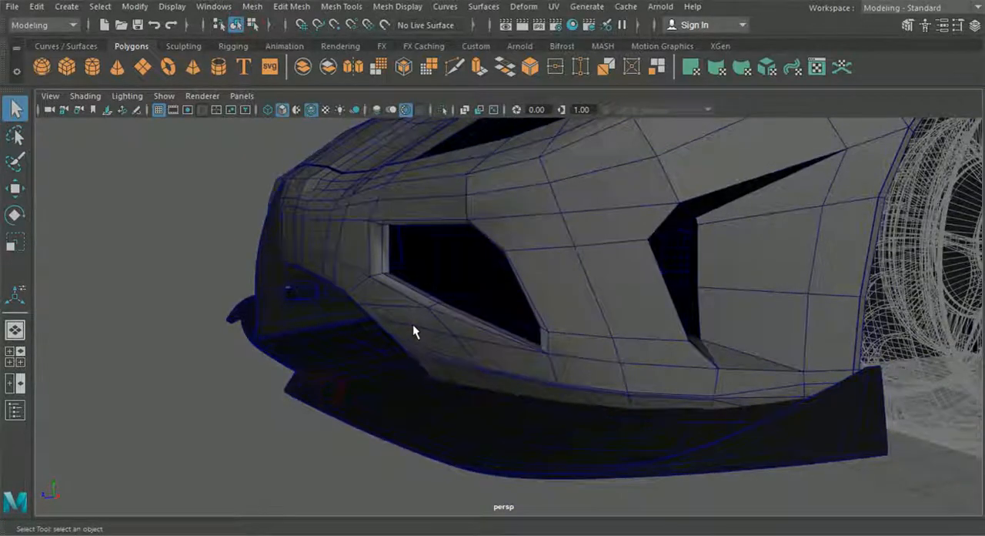
Step: Isolate the front splitter together with both halves of the bumper, and clear the selection
left_click(413, 324)
scroll(412, 324, "down", 3)
left_click(413, 324, "shift")
middle_click_drag(413, 325, 402, 330, "alt")
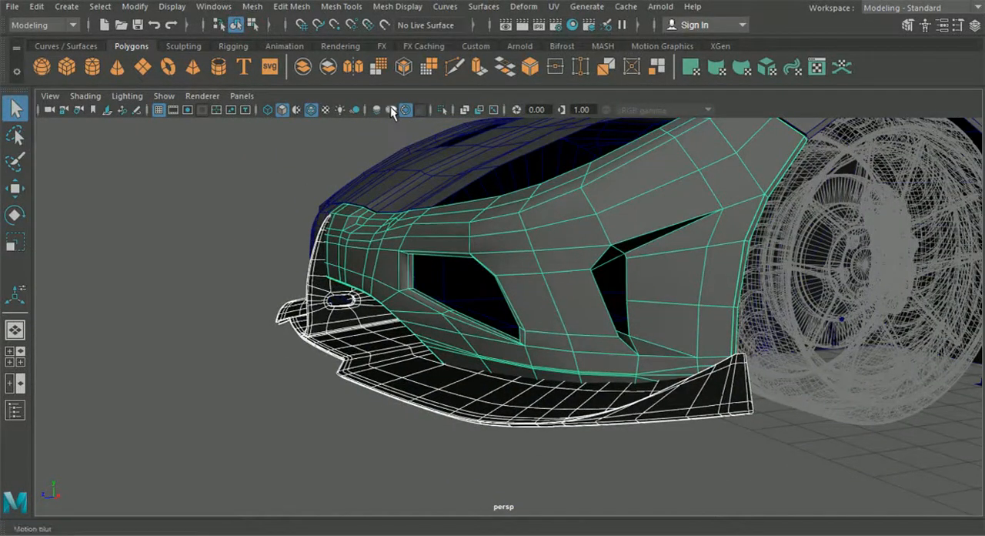
left_click_drag(325, 215, 375, 228, "alt")
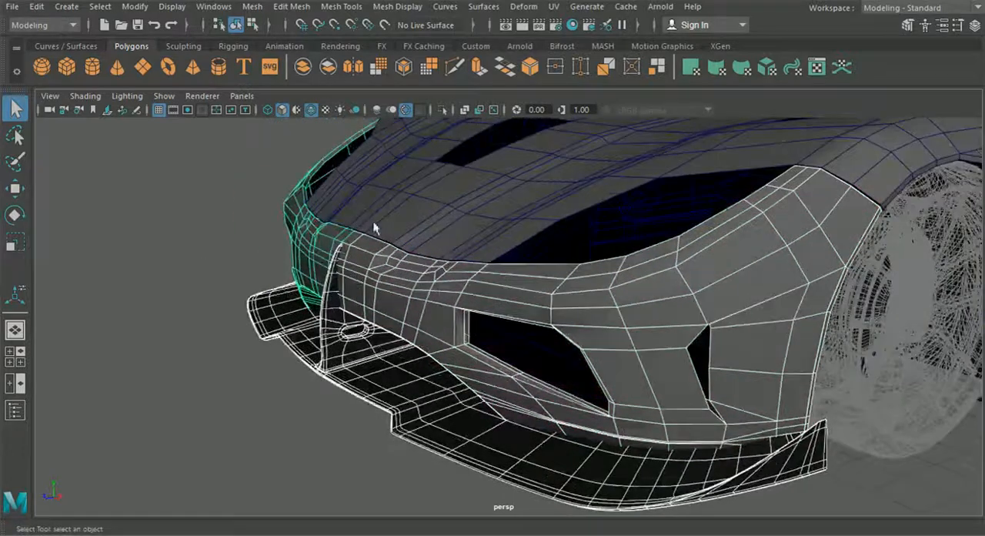
left_click(443, 110)
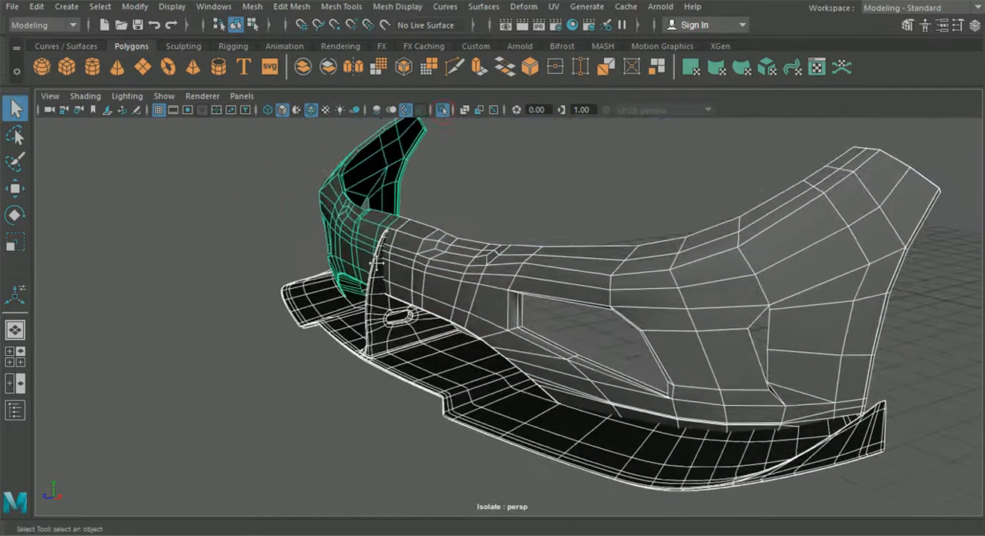
left_click(269, 309)
middle_click_drag(313, 329, 329, 336, "alt")
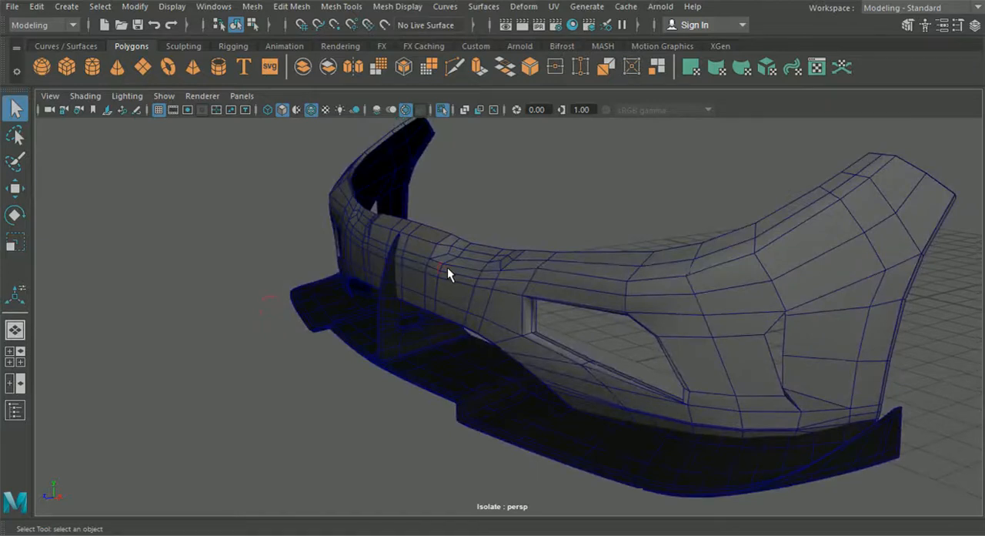
Step: Preview the near half of the bumper in smooth mesh display and deselect it
left_click(391, 244)
scroll(399, 239, "up", 2)
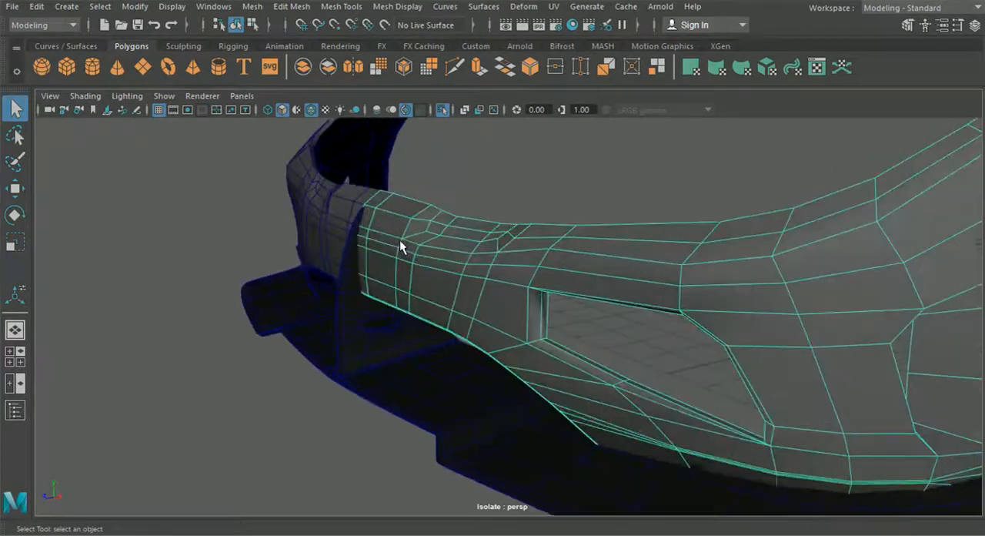
key("3")
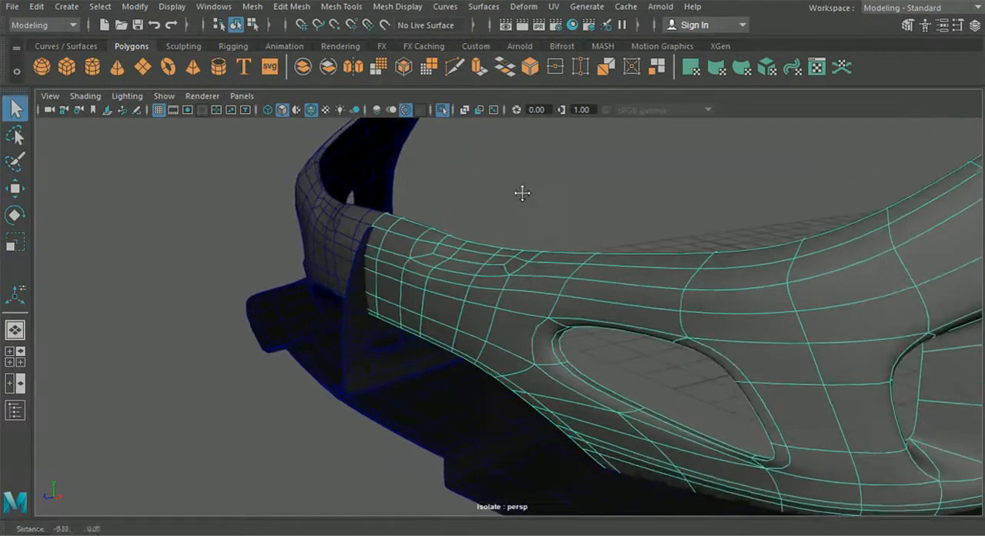
left_click(522, 190)
left_click_drag(511, 195, 386, 116, "alt")
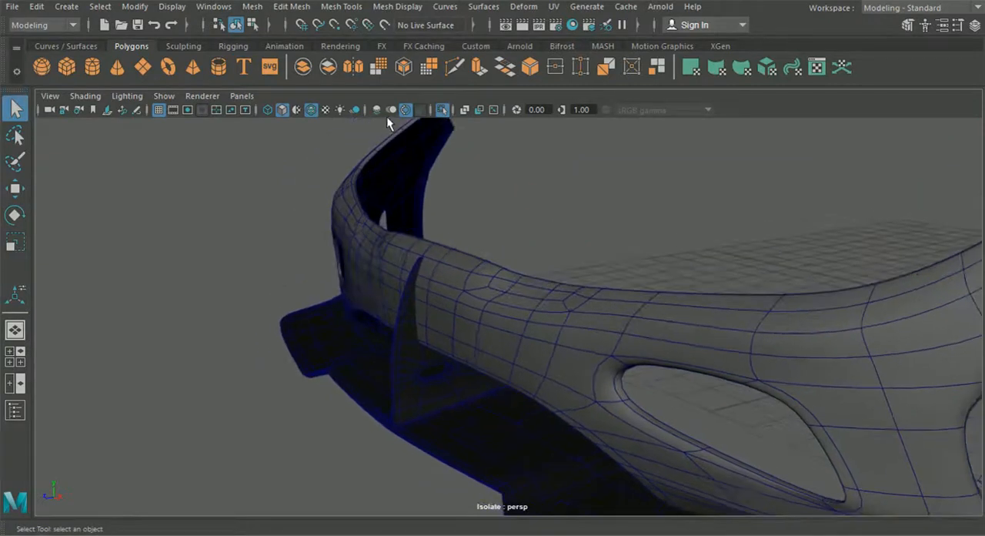
Step: Examine the smoothed bumper surface without wireframe, then return it to unsmoothed display with the wireframe shown
left_click(312, 109)
left_click_drag(329, 238, 363, 241, "alt")
left_click_drag(430, 266, 367, 313, "alt")
scroll(429, 296, "down", 4)
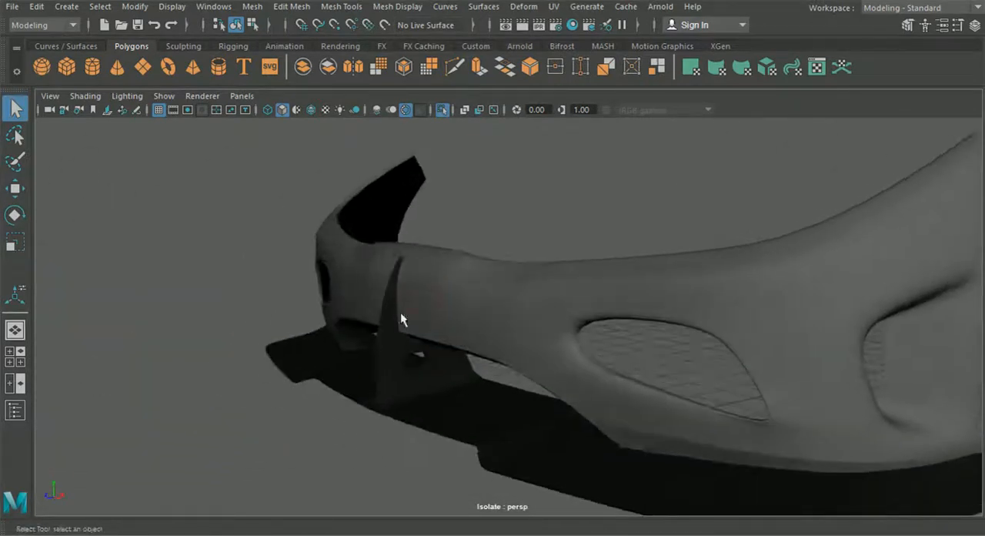
left_click(472, 321)
left_click_drag(529, 260, 583, 259, "alt")
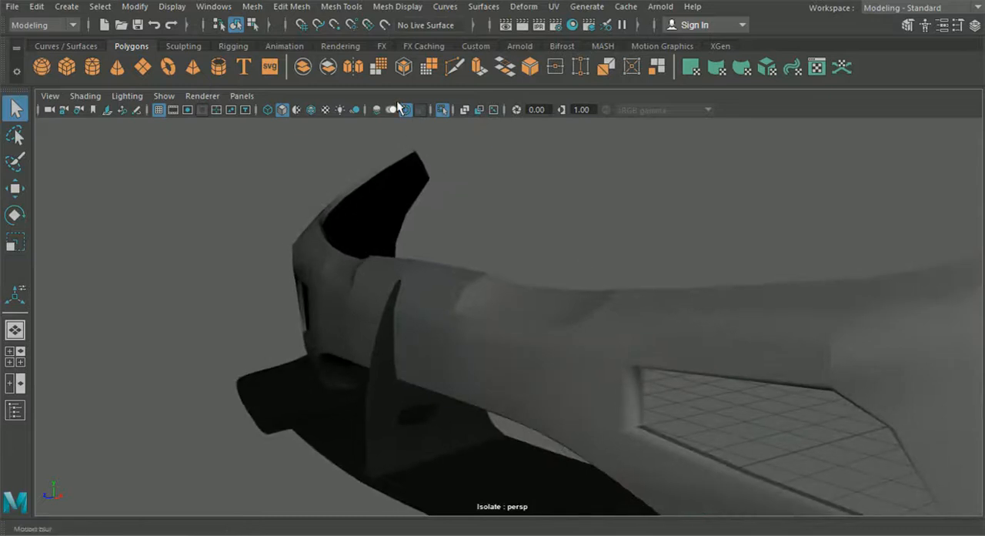
left_click(314, 110)
Step: Insert a supporting edge loop along the bumper's inward upper rim, close to its outer edge
middle_click_drag(496, 266, 462, 279, "alt")
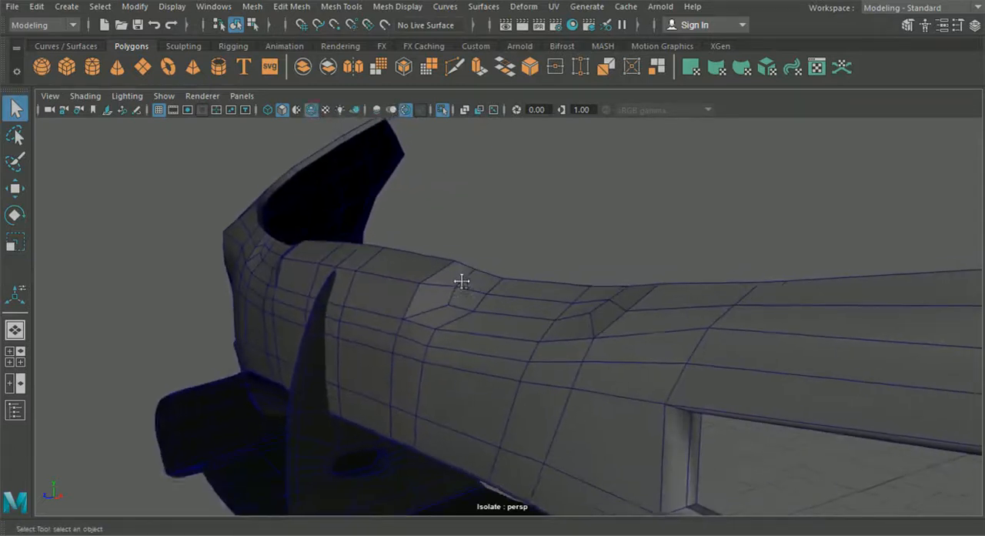
scroll(460, 297, "up", 3)
mouse_move(460, 305)
left_mouse_down("alt")
mouse_move(397, 309)
mouse_move(600, 311)
mouse_move(323, 308)
mouse_move(484, 345)
mouse_move(466, 307)
mouse_move(532, 284)
mouse_move(549, 304)
mouse_move(544, 282)
left_mouse_up("alt")
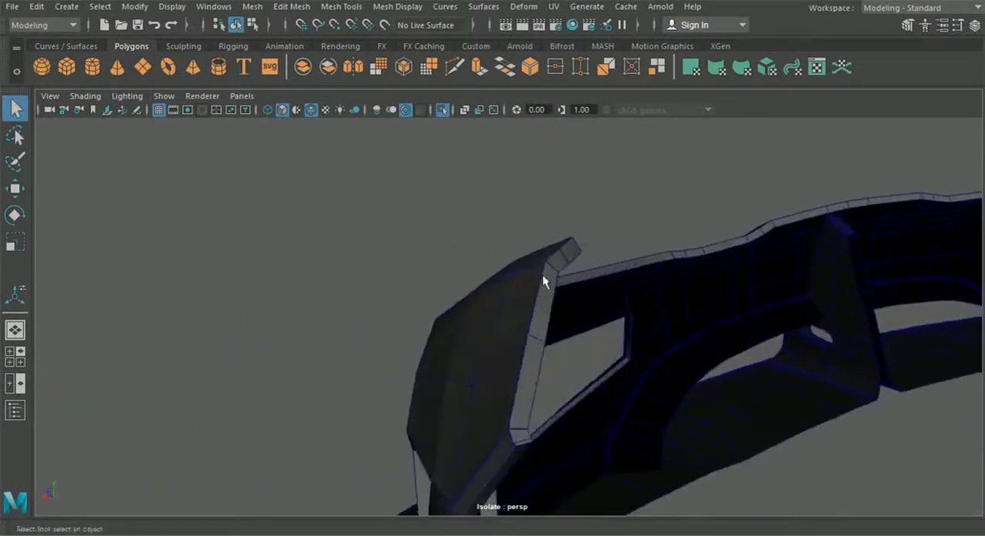
left_click(292, 6)
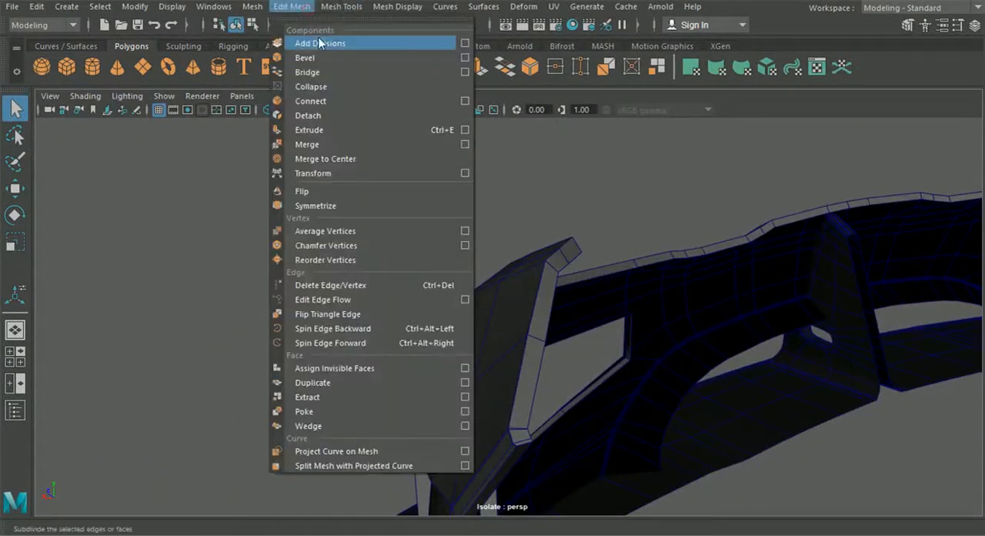
mouse_move(341, 6)
left_click(373, 116)
left_click(542, 334)
mouse_move(542, 333)
left_mouse_down("alt")
mouse_move(530, 364)
mouse_move(545, 350)
left_mouse_up("alt")
right_click_drag(545, 351, 671, 321, "alt")
left_click_drag(672, 322, 528, 285, "alt")
right_click_drag(528, 286, 633, 260, "alt")
left_click_drag(634, 259, 593, 285, "alt")
scroll(593, 286, "down", 10)
left_click_drag(651, 264, 523, 247, "alt")
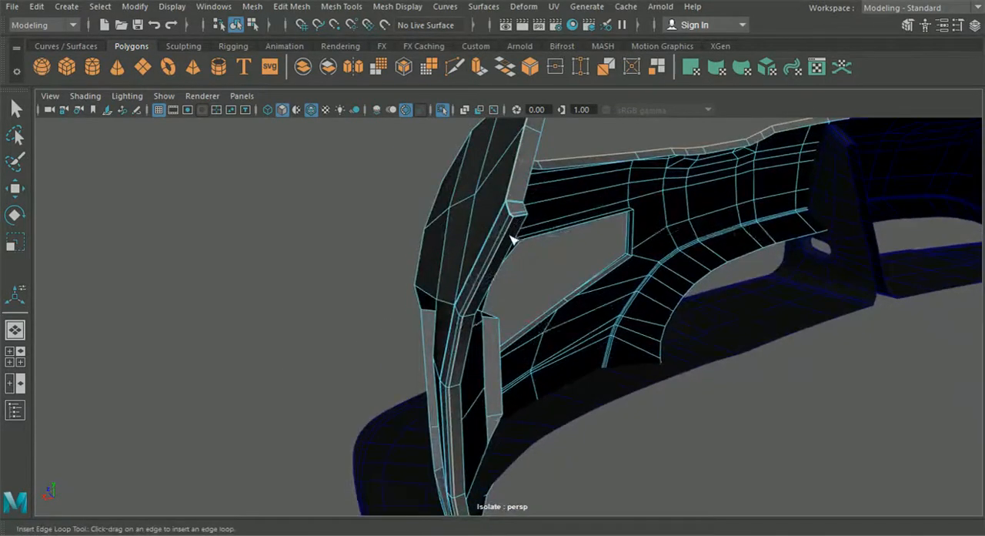
Step: Insert another edge loop down the wheel-arch rim close to its fold, leave the tool and deselect the bumper
scroll(512, 254, "down", 3)
middle_click_drag(510, 257, 514, 280, "alt")
scroll(519, 291, "up", 6)
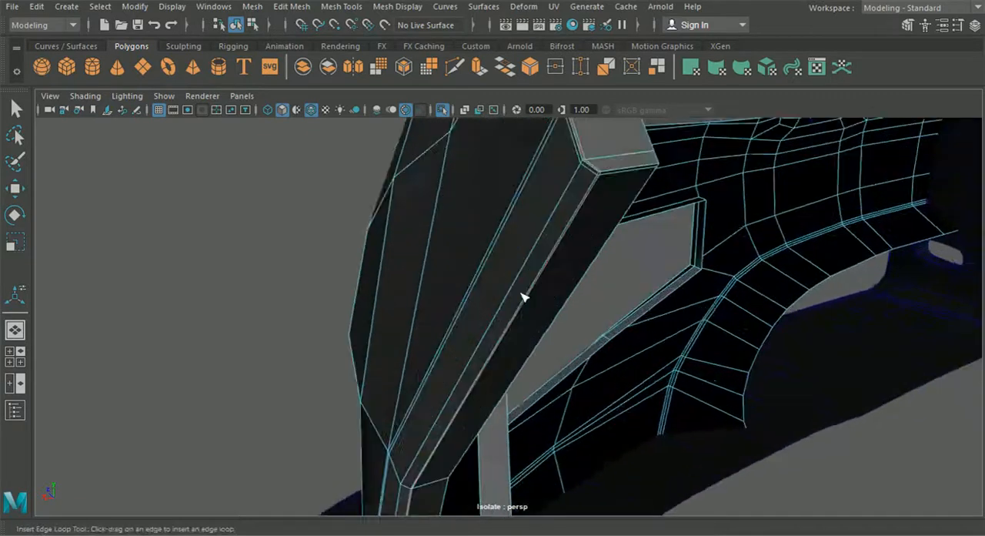
key("q")
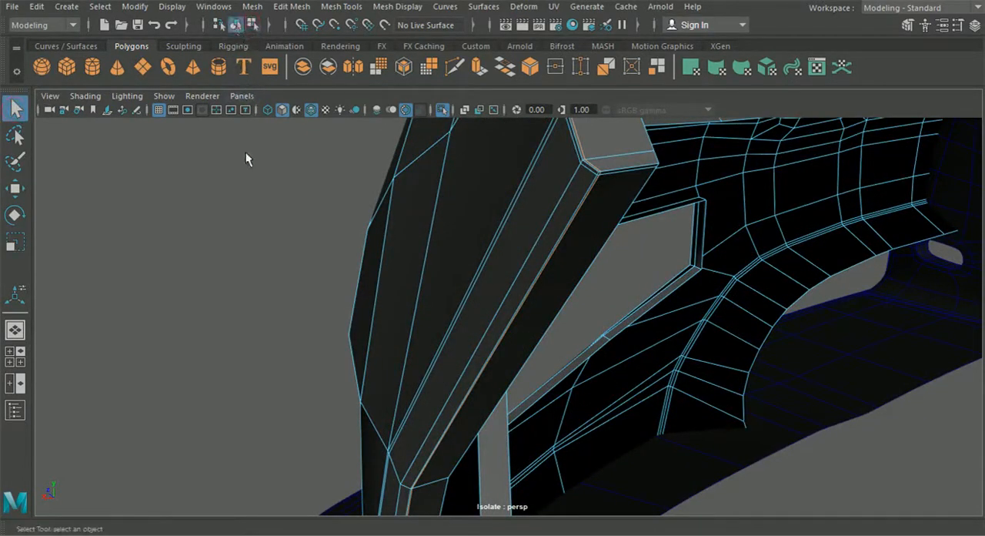
left_click(245, 176)
Step: Preview the bumper with its new rim loops in smooth mesh display, hiding the wireframe to examine the upper corner
scroll(308, 242, "down", 3)
left_click_drag(313, 245, 384, 231, "alt")
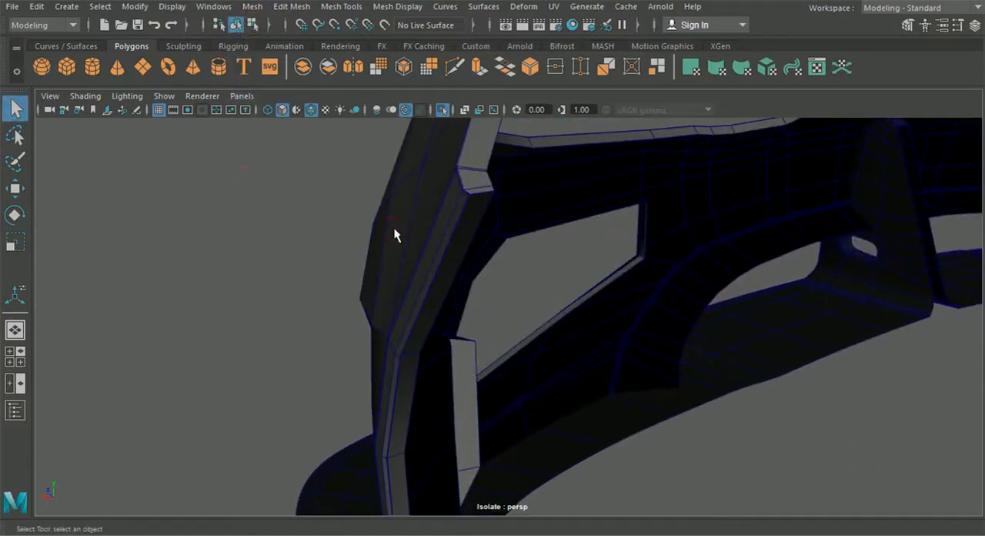
left_click(393, 228)
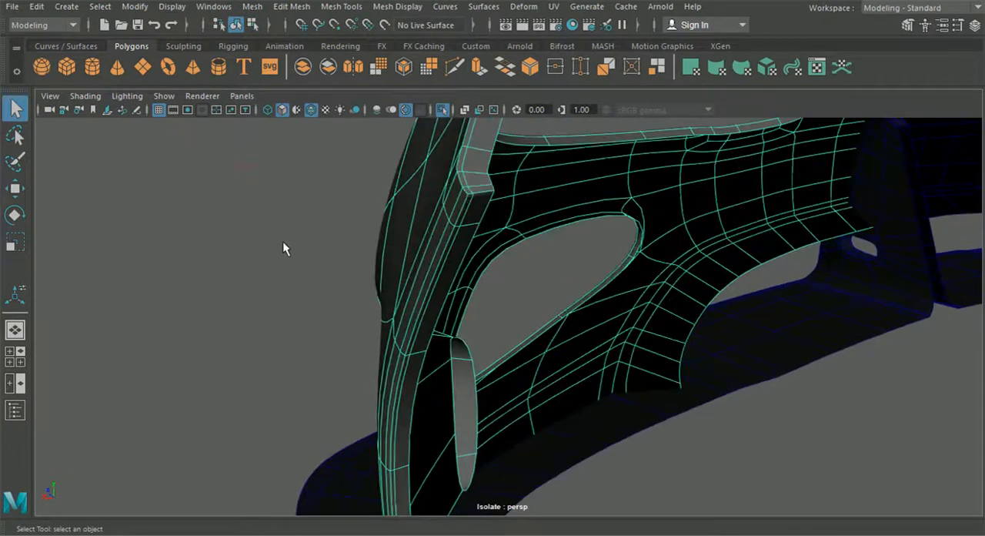
left_click(283, 245)
scroll(297, 246, "up", 4)
left_click(311, 111)
mouse_move(315, 197)
left_mouse_down("alt")
mouse_move(321, 217)
mouse_move(379, 203)
mouse_move(403, 213)
mouse_move(325, 215)
mouse_move(476, 233)
left_mouse_up("alt")
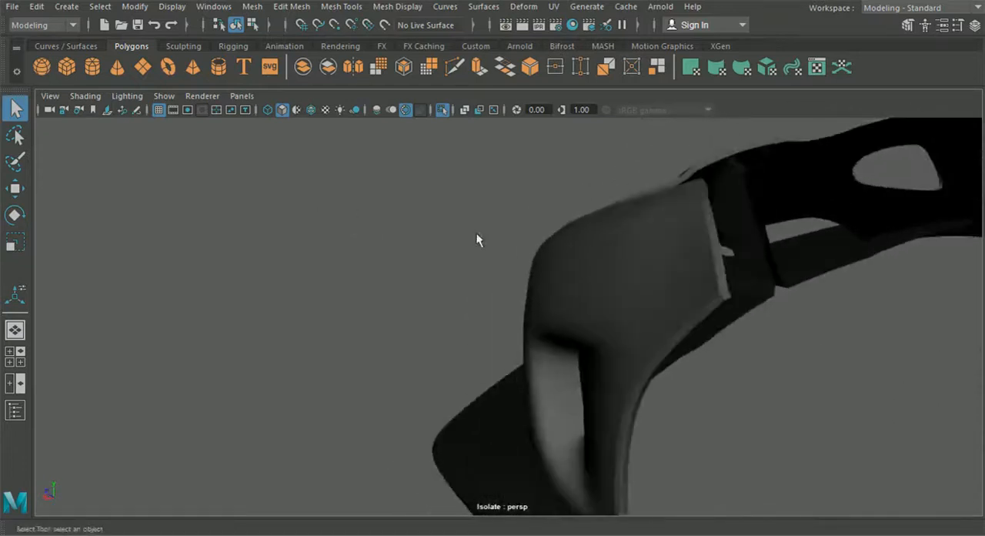
Step: Return the bumper to unsmoothed display, show the wireframe on shaded surfaces again and deselect it
left_click(553, 247)
scroll(495, 234, "up", 1)
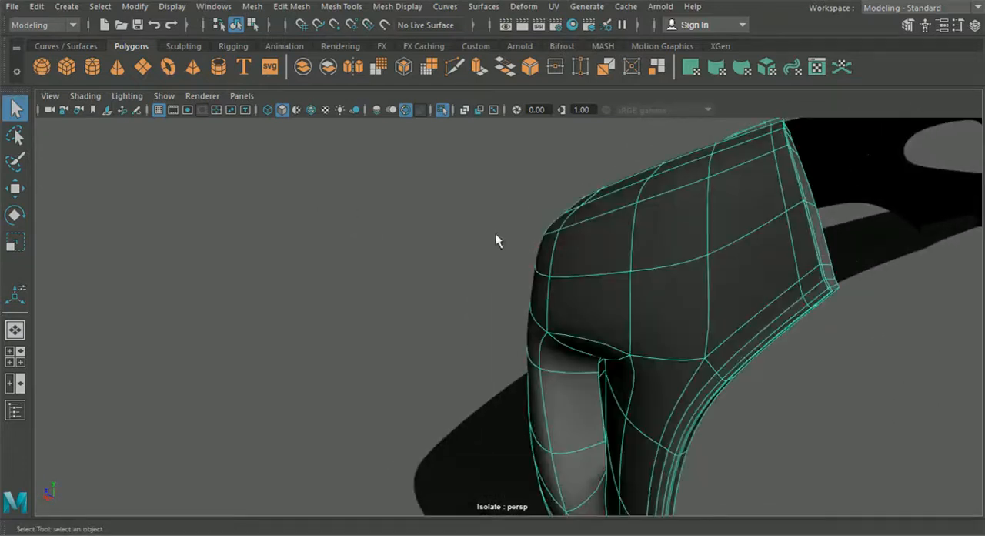
key("1")
scroll(446, 227, "up", 1)
middle_click_drag(376, 226, 347, 228, "alt")
scroll(346, 227, "down", 2)
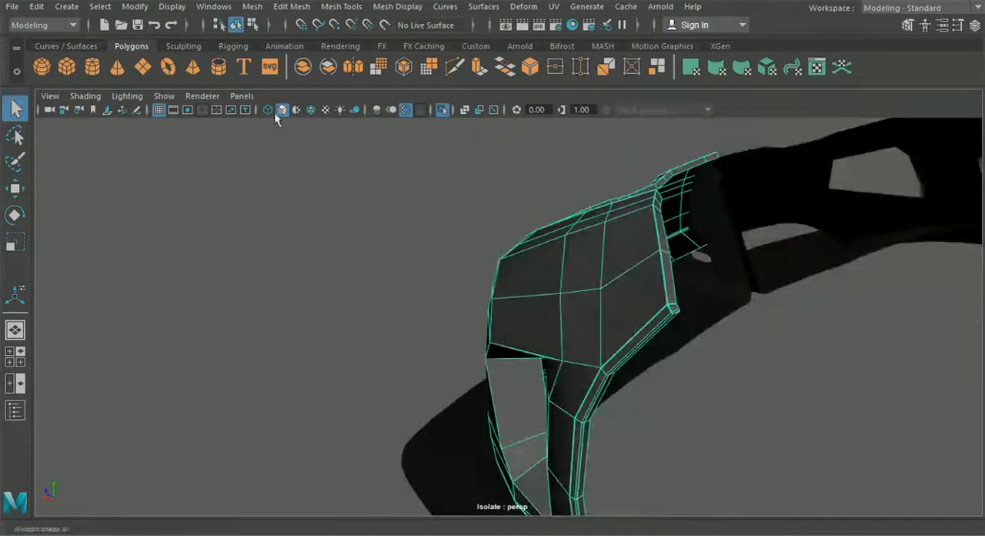
left_click(309, 112)
left_click(323, 201)
Step: Insert an edge loop on the outer face of the bumper, running close along its upper edge
mouse_move(323, 201)
left_mouse_down("alt")
mouse_move(422, 262)
mouse_move(319, 211)
left_mouse_up("alt")
middle_click_drag(318, 211, 404, 275, "alt")
mouse_move(404, 275)
left_mouse_down("alt")
mouse_move(374, 266)
mouse_move(424, 239)
mouse_move(464, 299)
left_mouse_up("alt")
scroll(424, 238, "up", 3)
left_click_drag(441, 257, 576, 260, "alt")
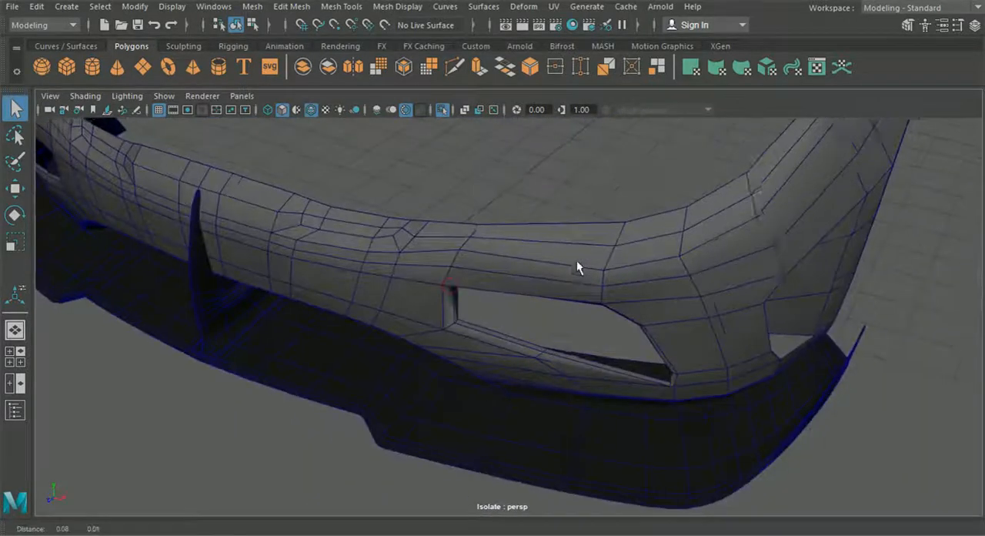
middle_click_drag(576, 260, 430, 299, "alt")
left_click(291, 6)
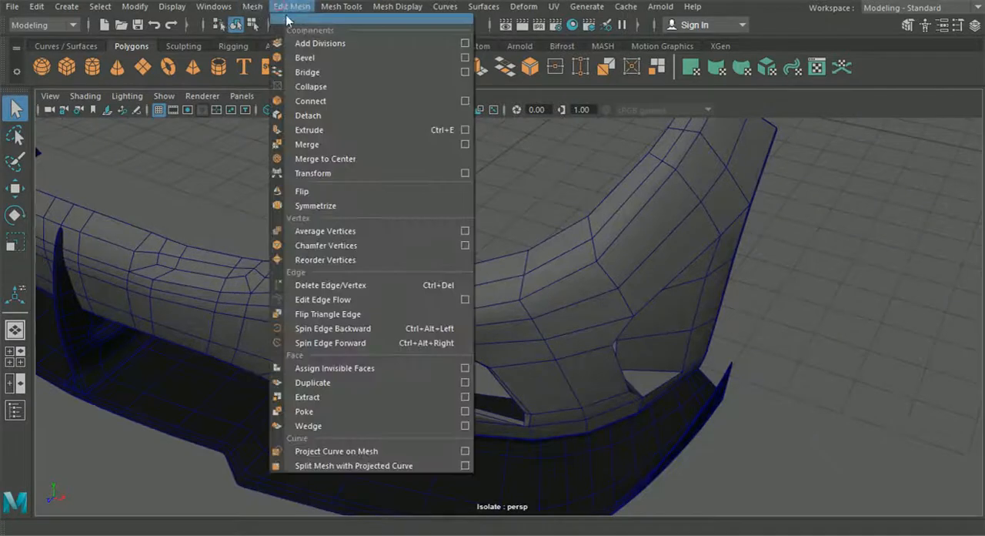
mouse_move(332, 8)
left_click(373, 115)
scroll(484, 345, "up", 5)
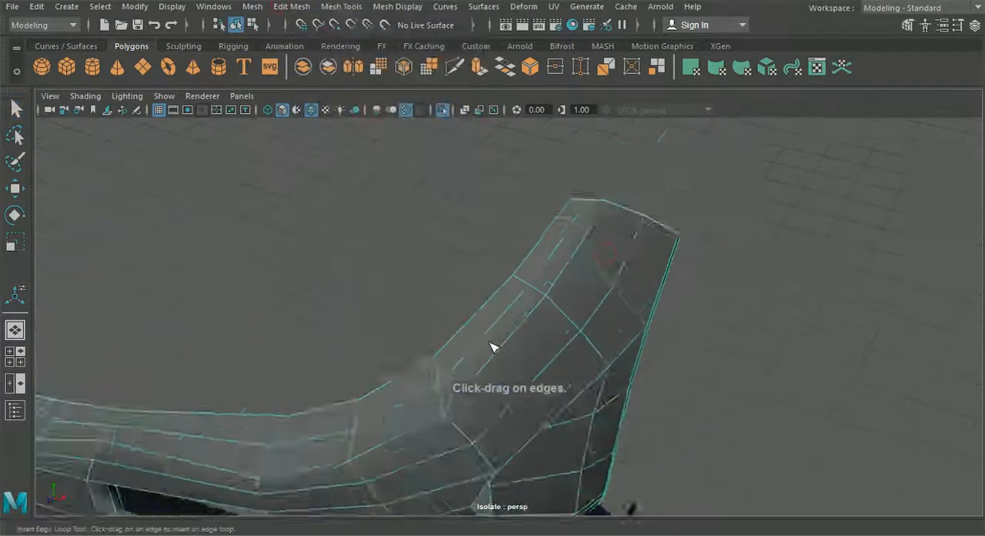
scroll(533, 277, "up", 2)
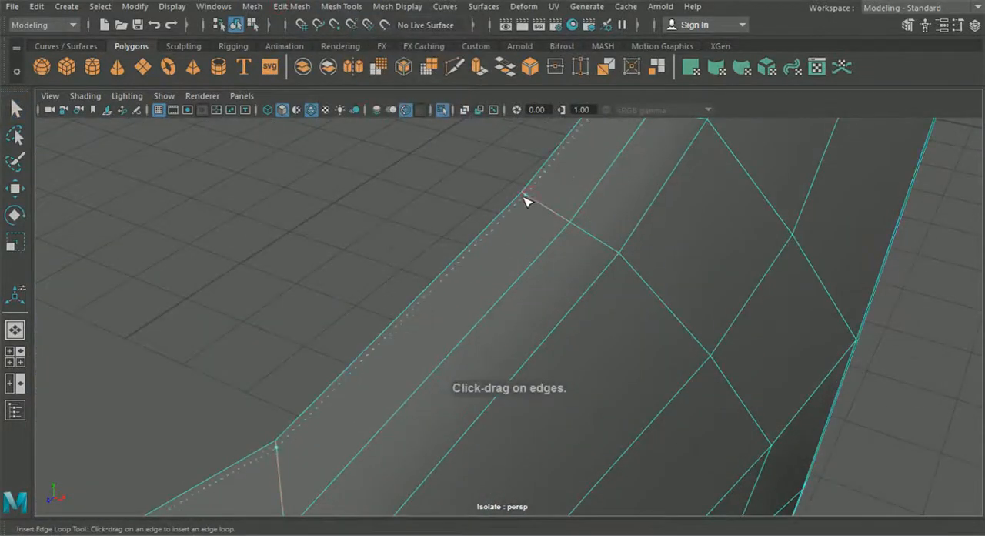
scroll(521, 201, "down", 5)
middle_click_drag(524, 213, 561, 220, "alt")
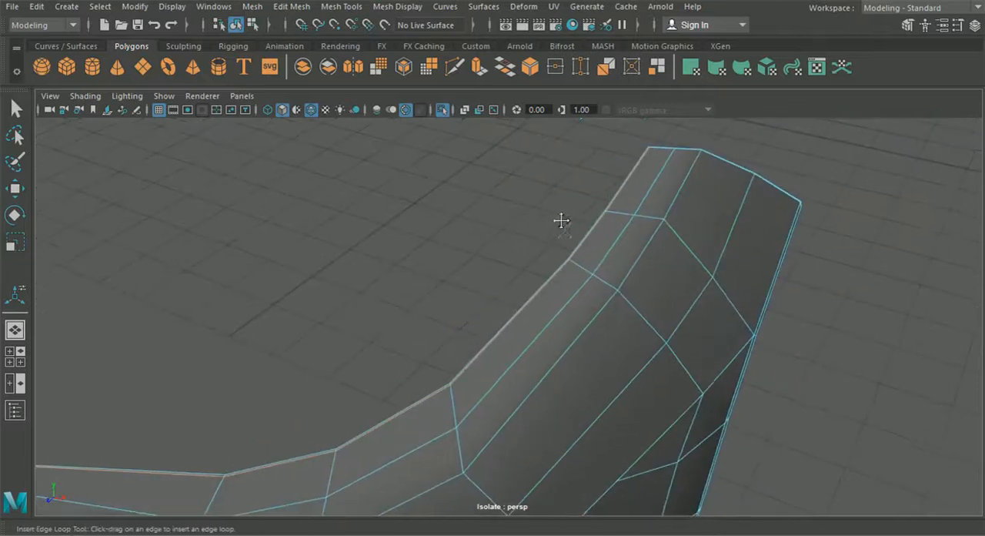
left_click_drag(627, 183, 436, 381, "alt")
Step: Insert an edge loop closely following the outline of the angled crease area on the bumper's upper front
left_click_drag(231, 322, 420, 384, "alt")
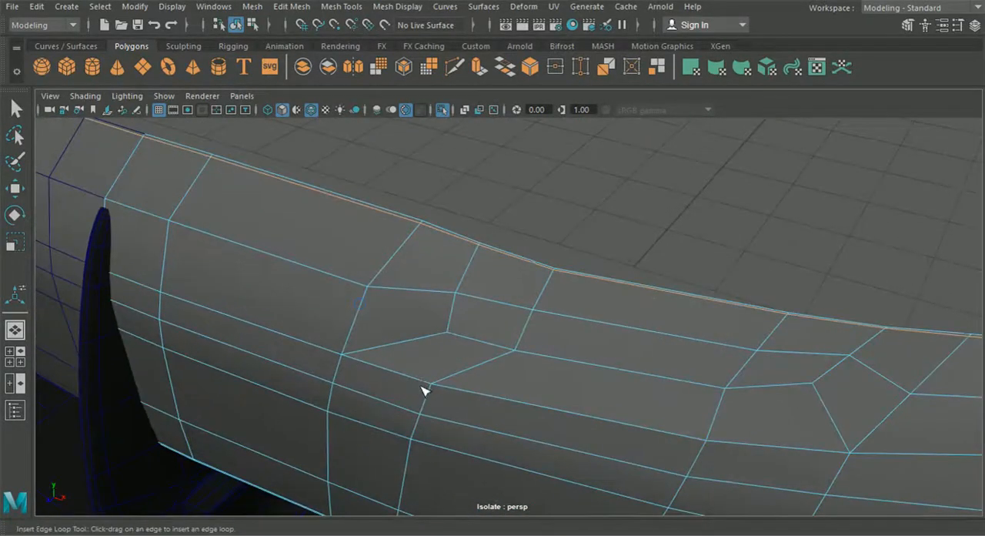
right_click_drag(422, 384, 430, 387, "alt")
middle_click_drag(367, 336, 379, 339, "alt")
right_click_drag(366, 319, 421, 402, "alt")
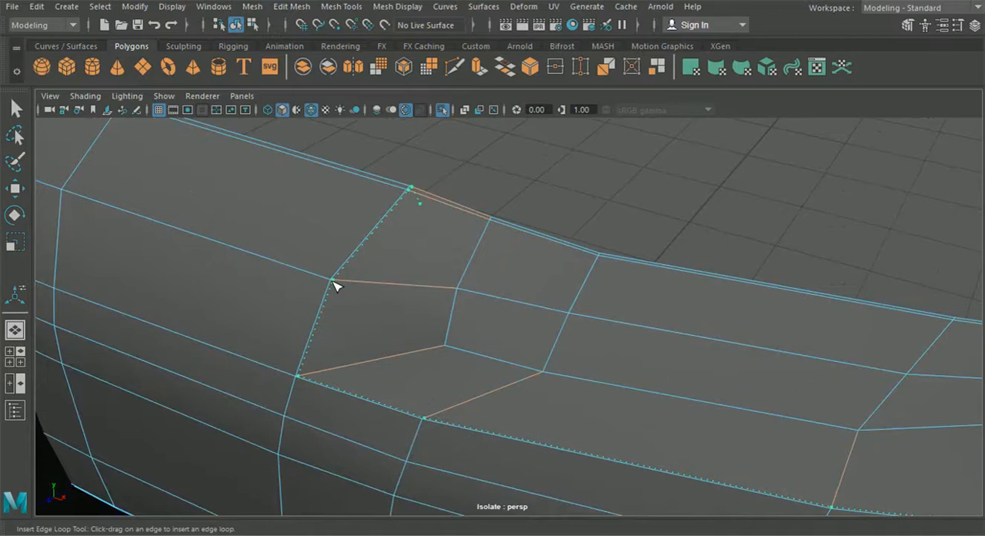
left_click_drag(334, 281, 332, 281)
right_click_drag(354, 297, 336, 299, "alt")
middle_click_drag(337, 300, 323, 269, "alt")
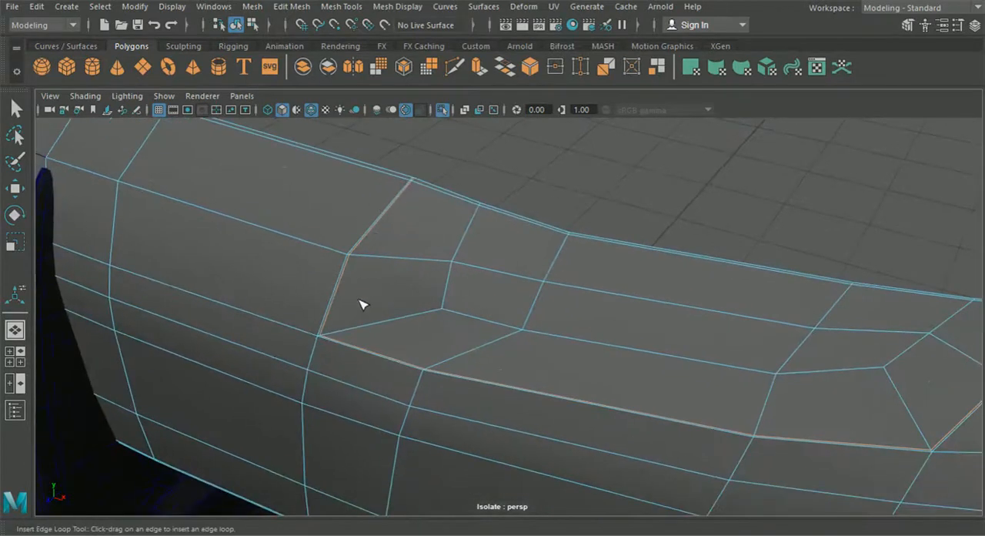
Step: Insert an edge loop just inside the outline of the angled crease area on the bumper's upper front, then reselect the bumper
scroll(337, 292, "up", 3)
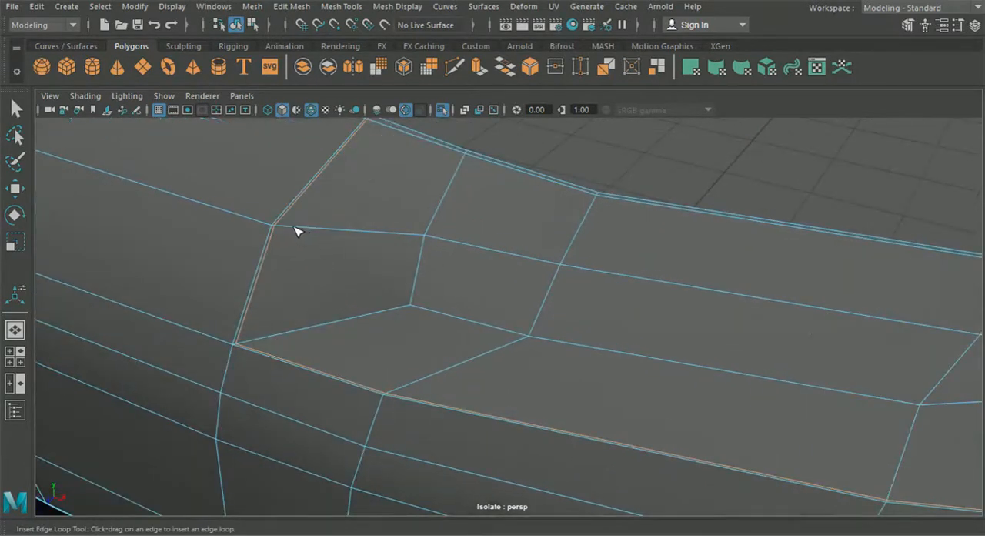
left_click_drag(291, 227, 291, 227)
scroll(297, 245, "down", 3)
middle_click_drag(335, 312, 341, 312, "alt")
left_click(17, 110)
left_click(252, 26)
left_click(234, 27)
middle_click_drag(421, 258, 404, 277, "alt")
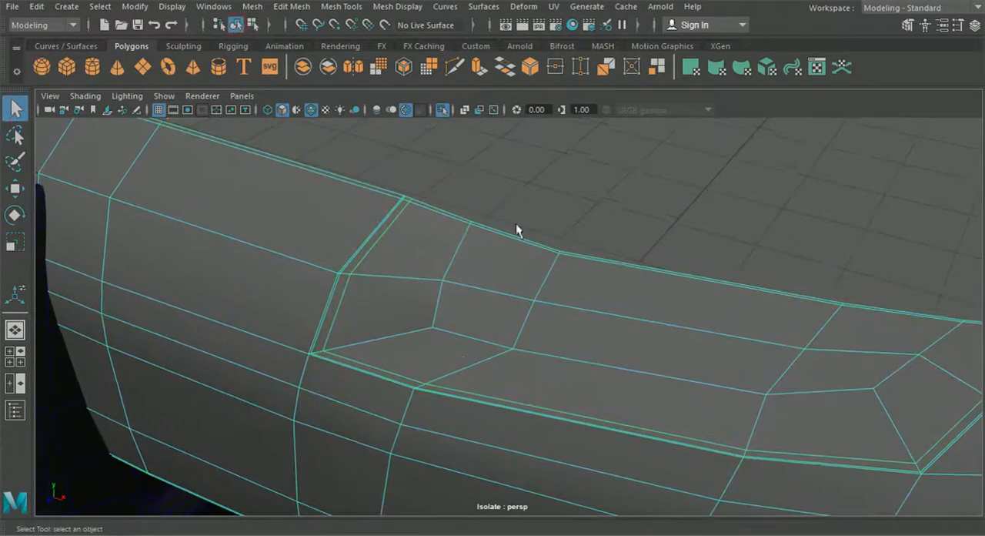
Step: Preview the bumper in smooth mesh display with the wireframe on shaded hidden, and examine the front crease area from several angles
key("3")
left_click_drag(543, 171, 536, 172, "alt")
left_click(535, 171)
scroll(536, 172, "down", 4)
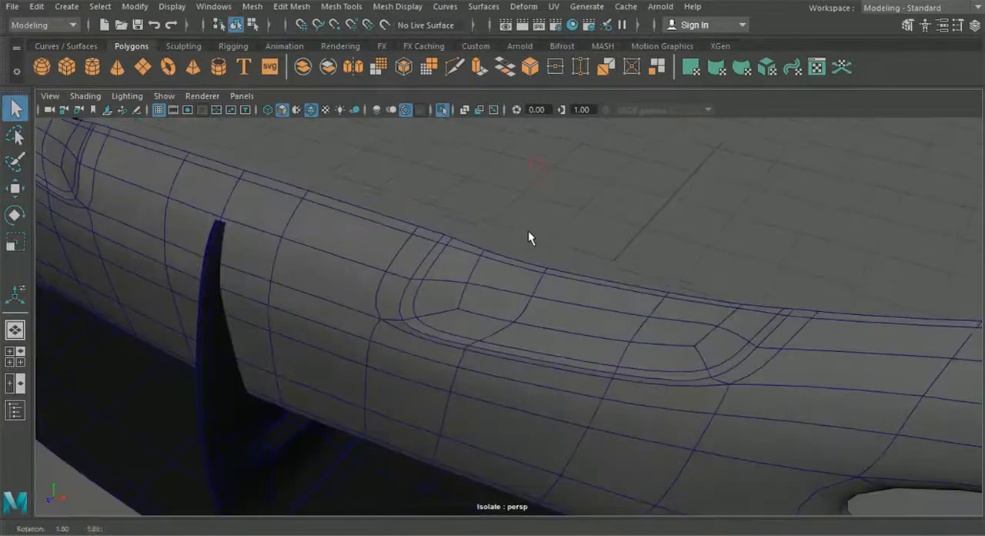
left_click_drag(528, 230, 499, 223, "alt")
left_click(314, 111)
mouse_move(350, 192)
left_mouse_down("alt")
mouse_move(364, 216)
mouse_move(481, 269)
mouse_move(437, 266)
left_mouse_up("alt")
mouse_move(437, 265)
middle_mouse_down("alt")
mouse_move(472, 277)
mouse_move(476, 292)
middle_mouse_up("alt")
left_click_drag(476, 300, 428, 284, "alt")
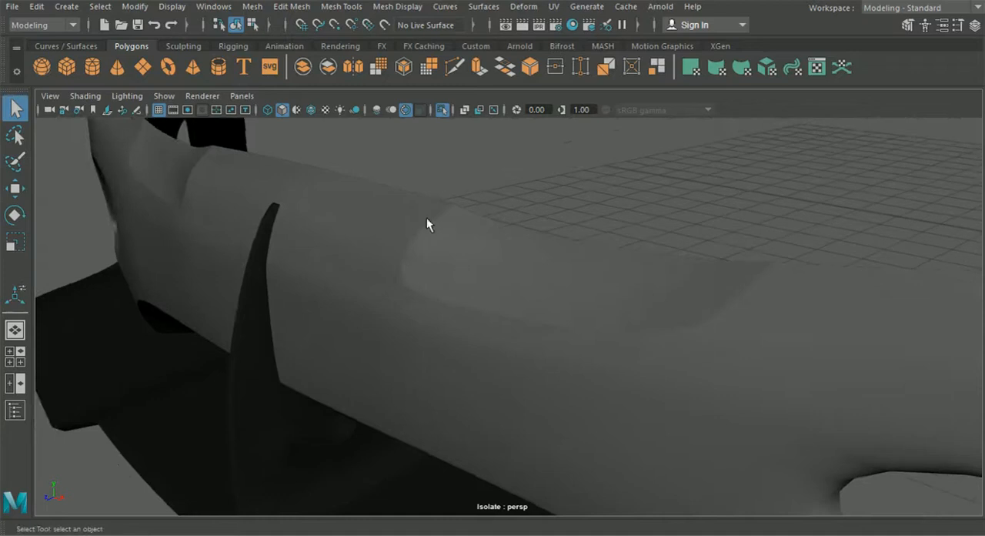
left_click_drag(611, 328, 492, 337, "alt")
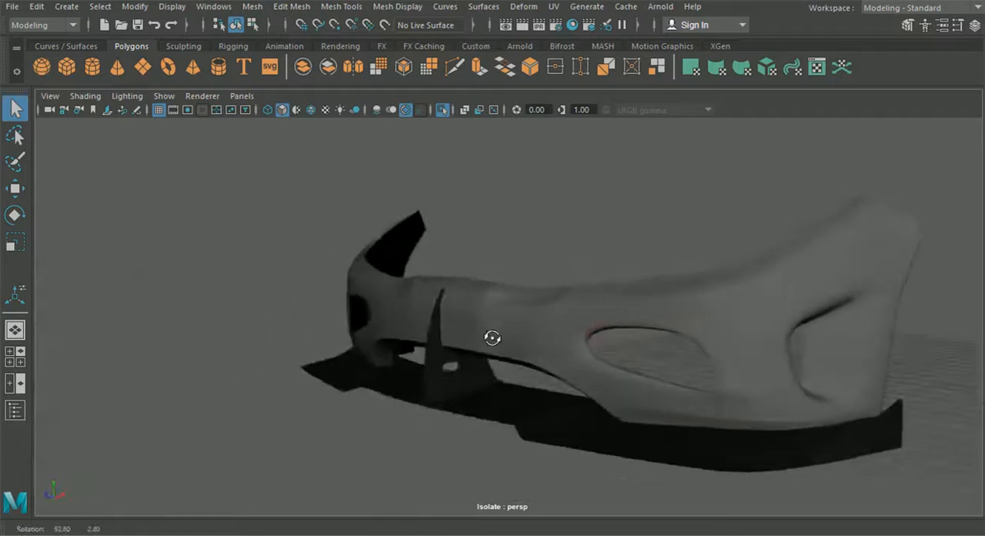
middle_click_drag(493, 337, 443, 341, "alt")
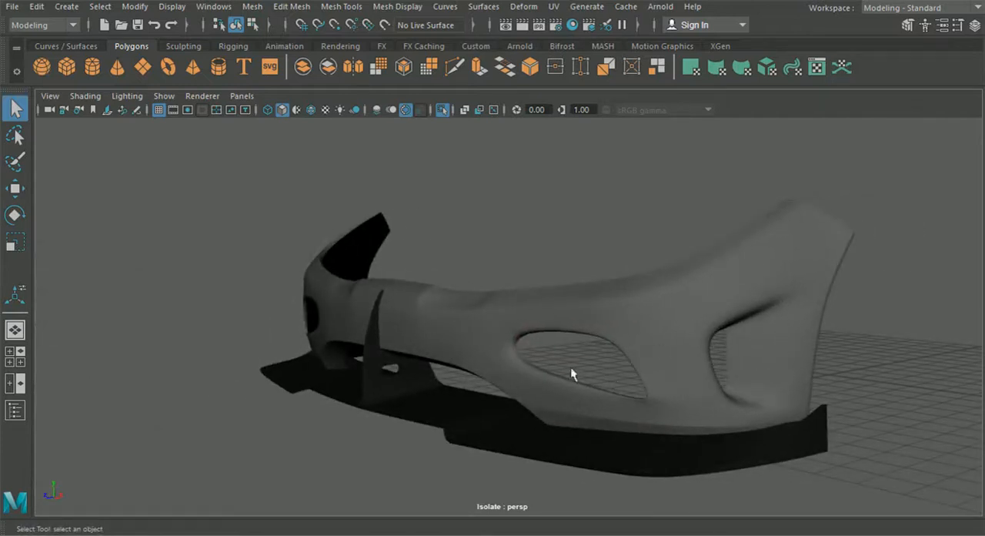
left_click_drag(610, 377, 461, 345, "alt")
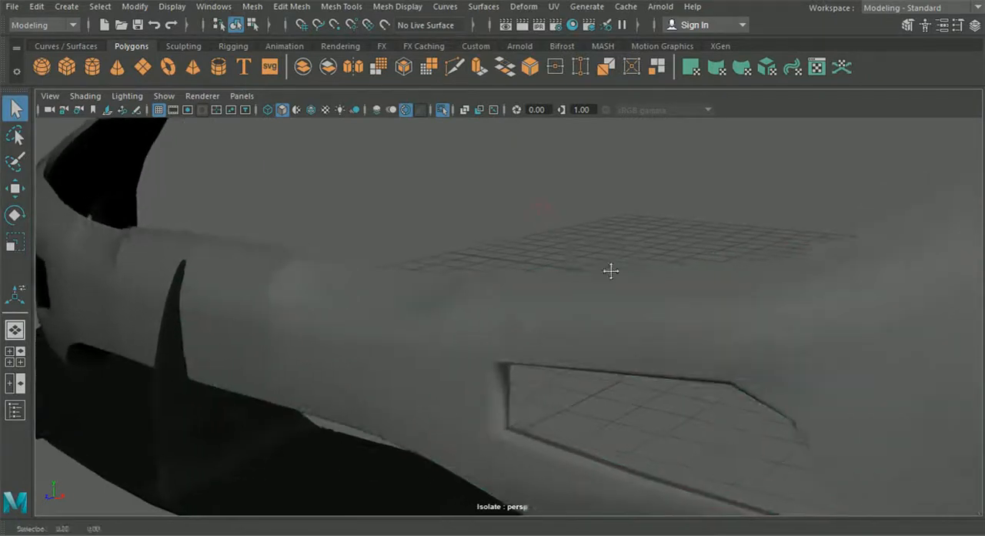
Step: Return the bumper to unsmoothed display and show the wireframe on shaded surfaces again
middle_click_drag(610, 270, 503, 290, "alt")
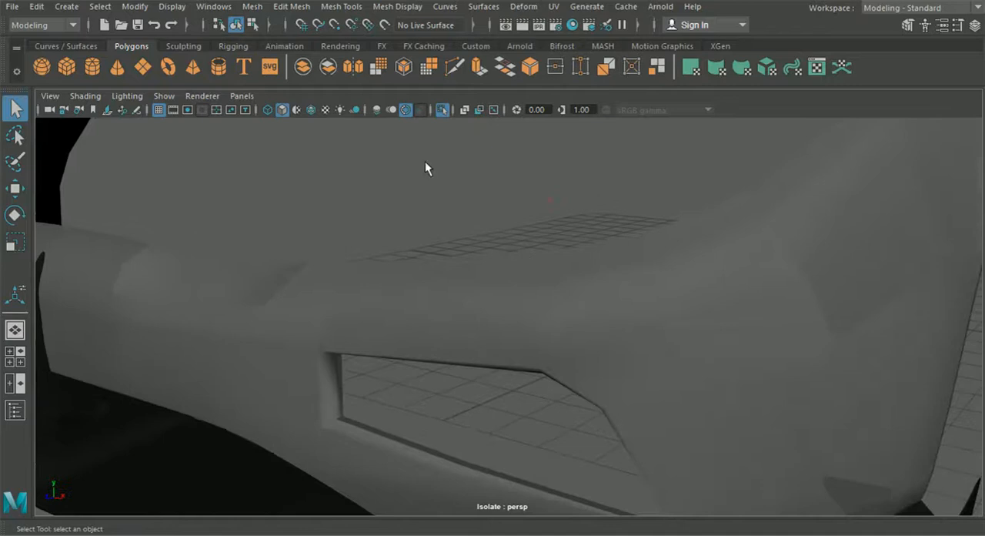
left_click(310, 112)
scroll(386, 263, "down", 5)
middle_click_drag(445, 286, 409, 292, "alt")
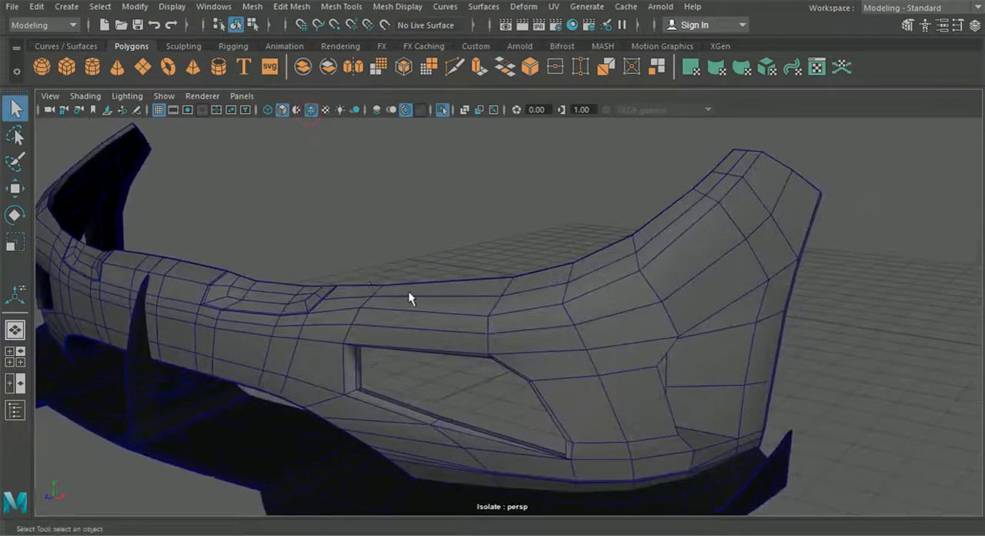
left_click_drag(422, 291, 523, 298, "alt")
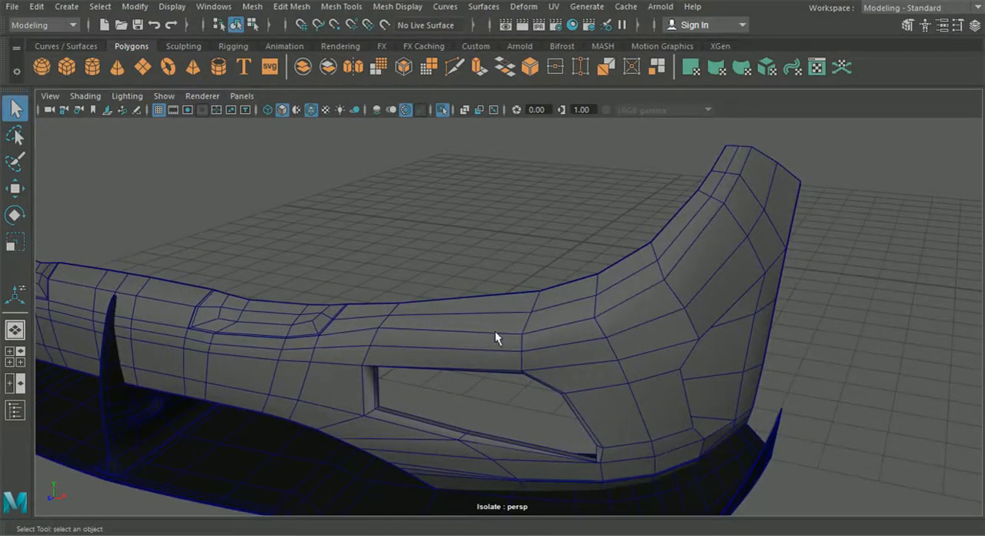
Step: Insert an edge loop tight below the long horizontal crease that runs across the bumper's outer face and up its corner
left_click(291, 6)
mouse_move(341, 7)
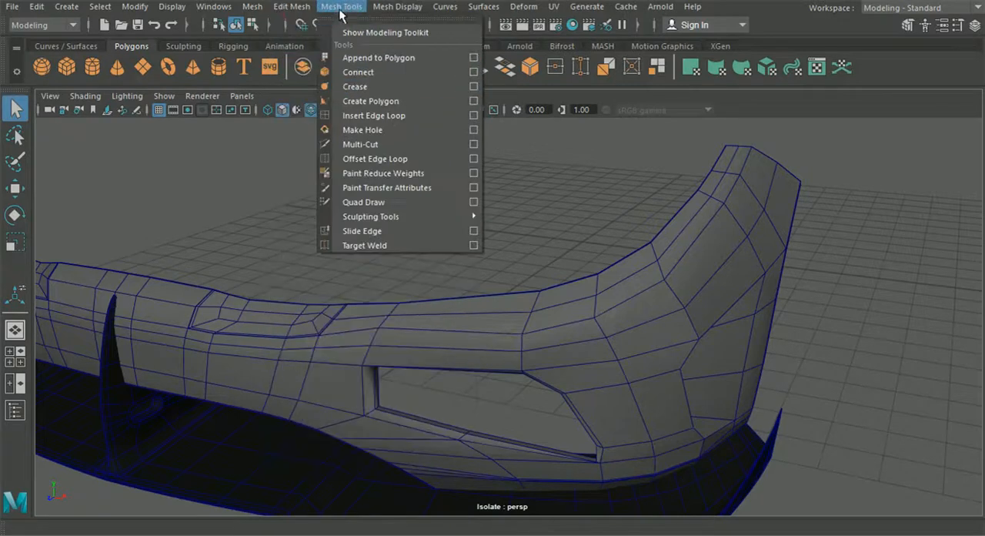
left_click(368, 115)
left_click(554, 346)
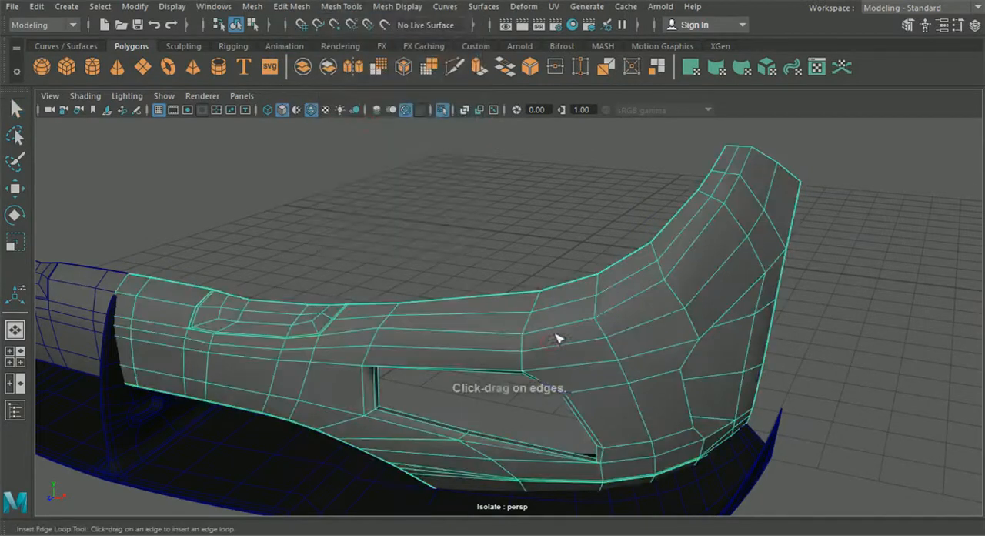
left_click_drag(582, 298, 523, 321, "alt")
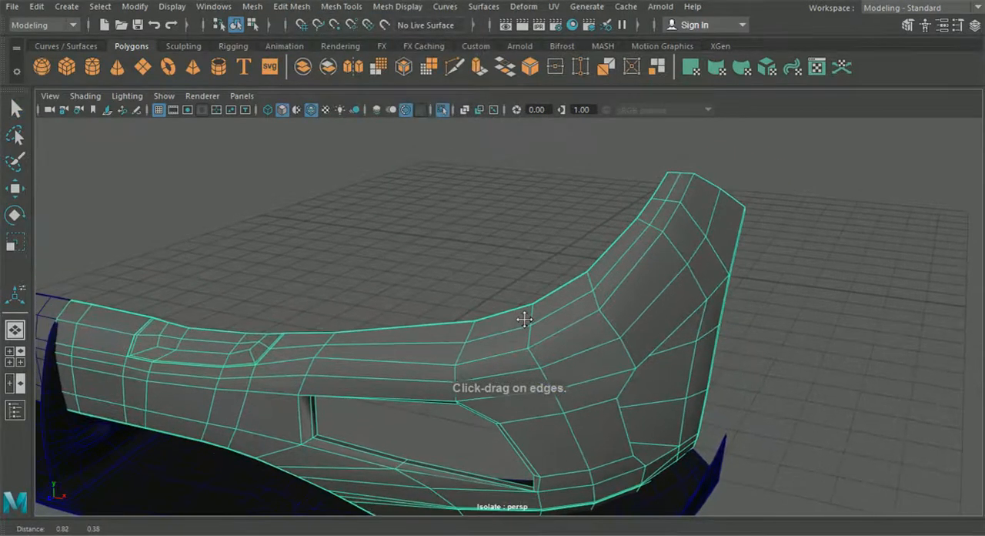
middle_click_drag(524, 319, 460, 365, "alt")
right_click_drag(547, 351, 641, 284, "alt")
left_click_drag(705, 248, 629, 339, "alt")
middle_click_drag(628, 338, 323, 351, "alt")
right_click_drag(324, 350, 524, 343, "alt")
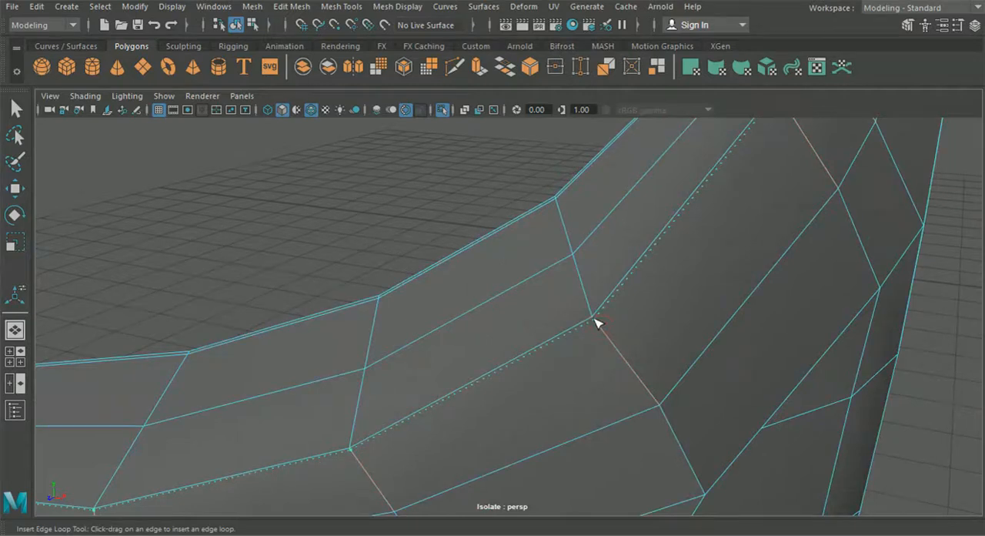
left_click_drag(598, 323, 597, 321)
scroll(563, 341, "down", 5)
middle_click_drag(562, 341, 655, 338, "alt")
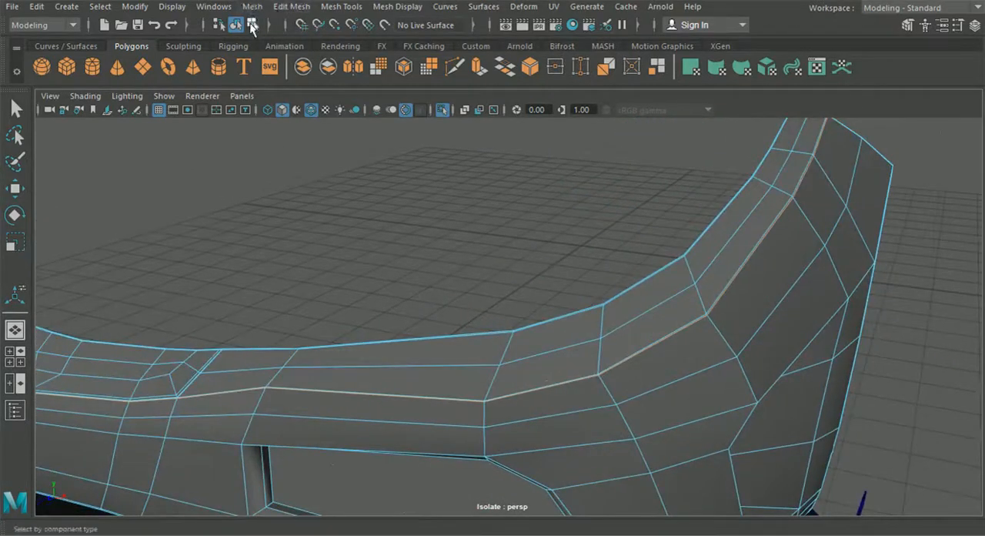
left_click(235, 28)
middle_click_drag(301, 287, 352, 248, "alt")
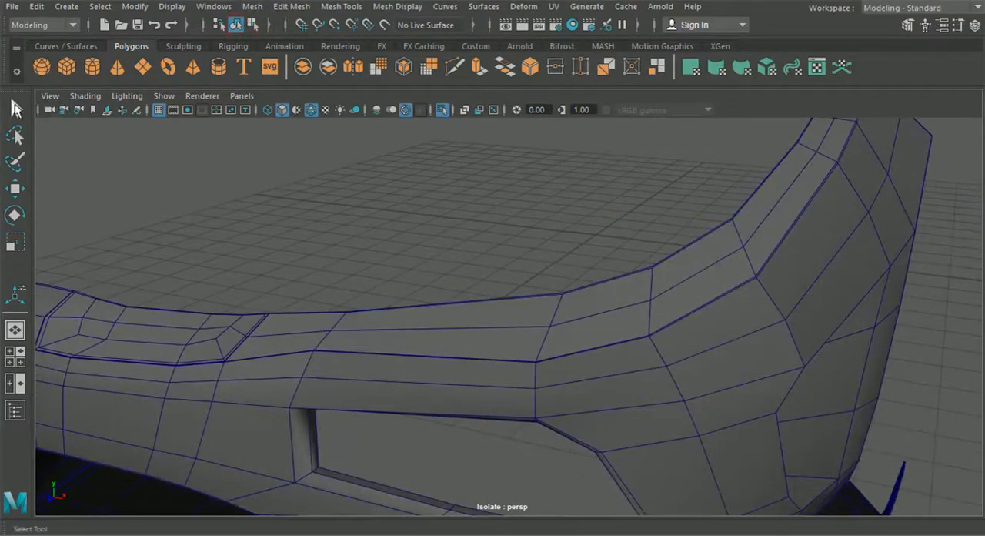
Step: Preview the bumper with its new crease loop in smooth mesh display, hiding the wireframe to examine the whole front
left_click(15, 109)
left_click(239, 378)
middle_click_drag(288, 356, 323, 350, "alt")
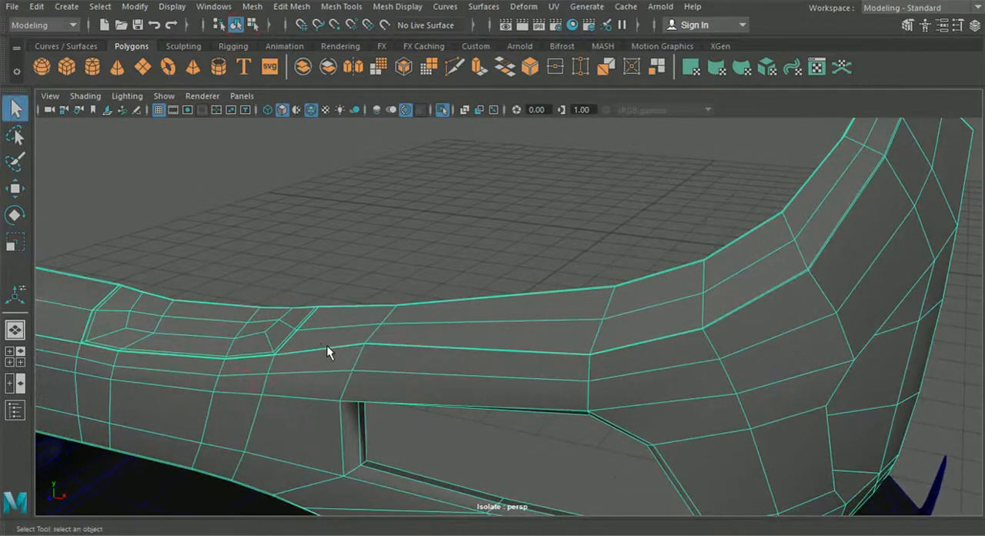
left_click_drag(398, 212, 413, 249, "alt")
left_click(312, 113)
mouse_move(331, 208)
left_mouse_down("alt")
mouse_move(349, 240)
mouse_move(461, 226)
mouse_move(328, 233)
left_mouse_up("alt")
left_click_drag(454, 271, 457, 290, "alt")
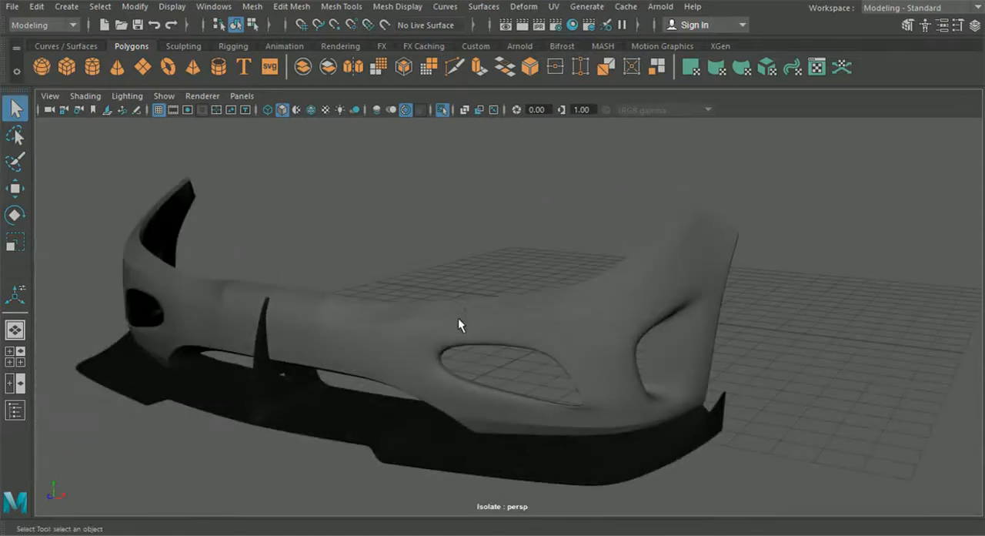
Step: Return the bumper to unsmoothed display and examine the topology along the long crease above the side air opening
left_click(458, 317)
scroll(459, 323, "up", 10)
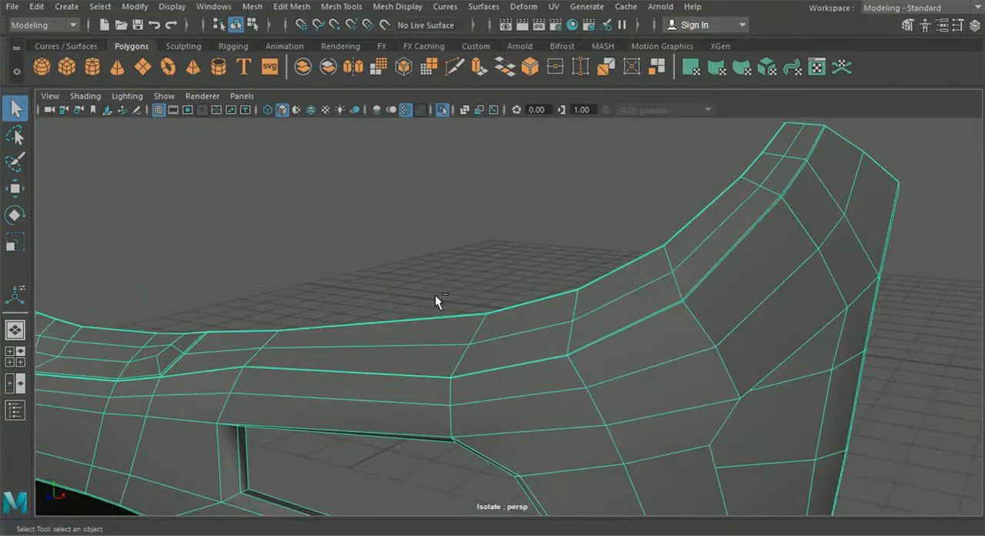
left_click_drag(435, 294, 481, 282, "alt")
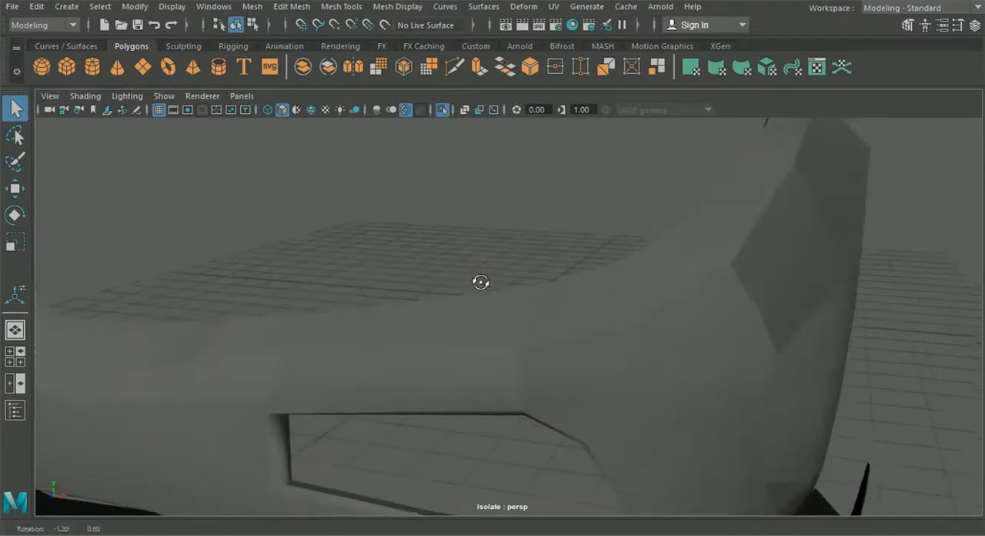
left_click(504, 333)
scroll(490, 345, "up", 4)
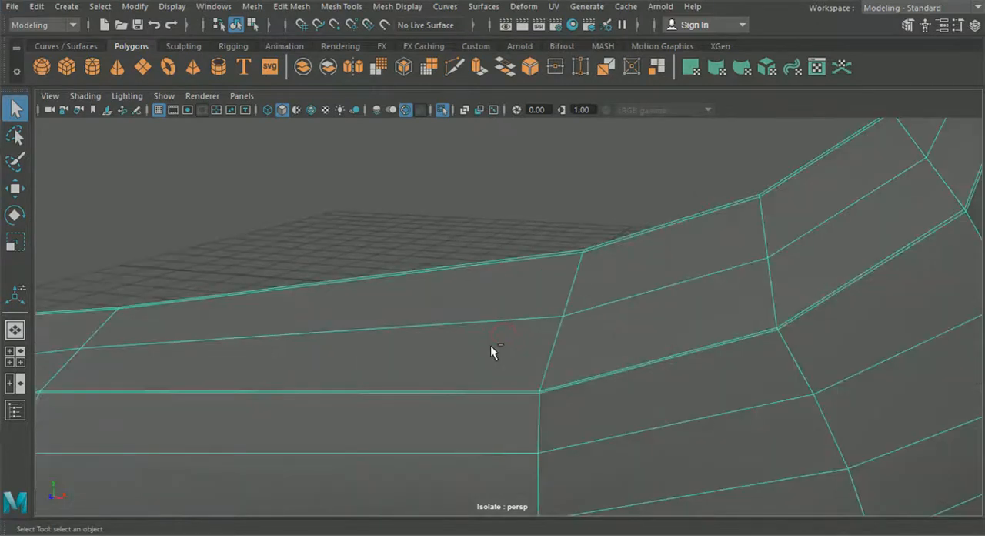
scroll(491, 344, "down", 2)
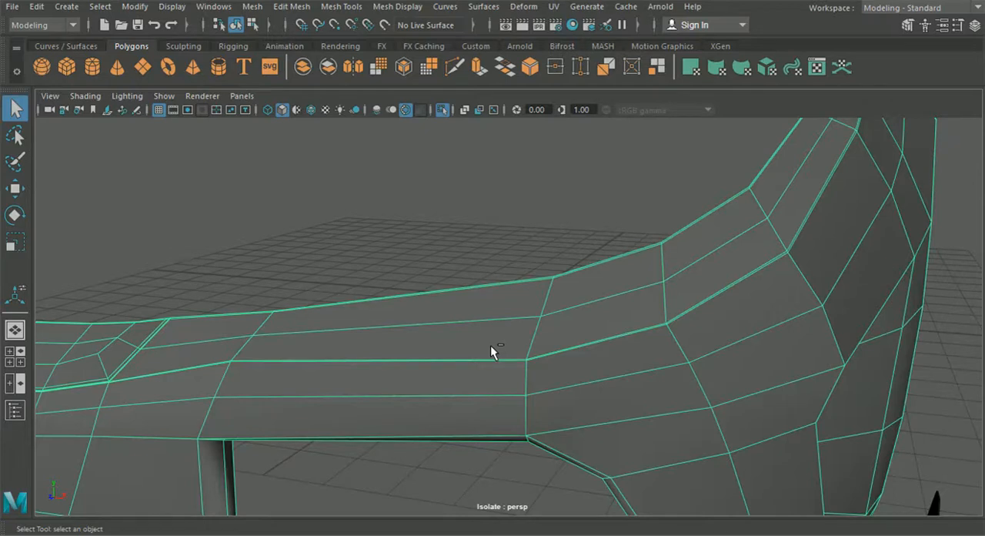
middle_click_drag(398, 184, 544, 264, "alt")
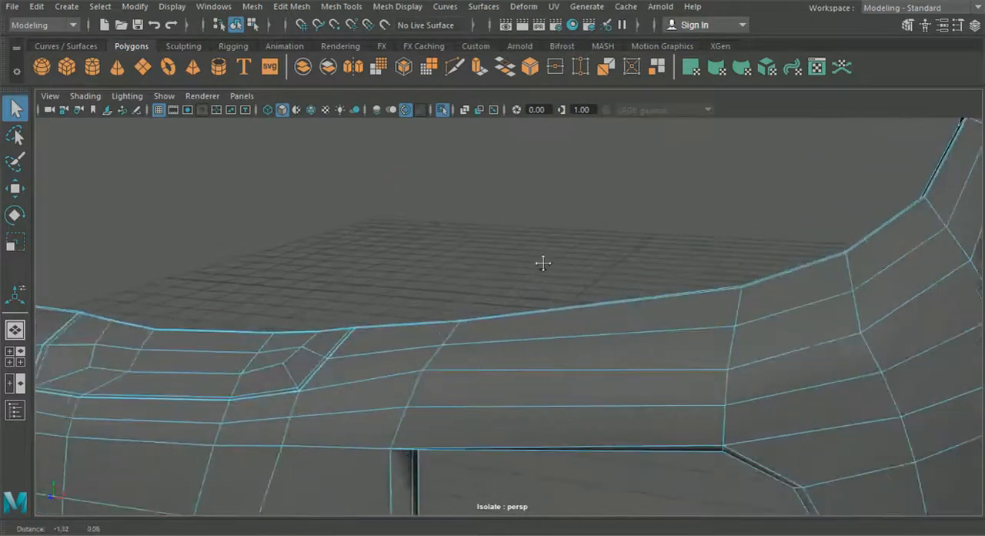
scroll(541, 273, "down", 3)
left_click_drag(541, 273, 362, 231, "alt")
left_click_drag(308, 181, 229, 279, "alt")
Step: In the front view, move the crease vertex below the headlight's inner corner onto the panel line of the reference image
left_click(20, 352)
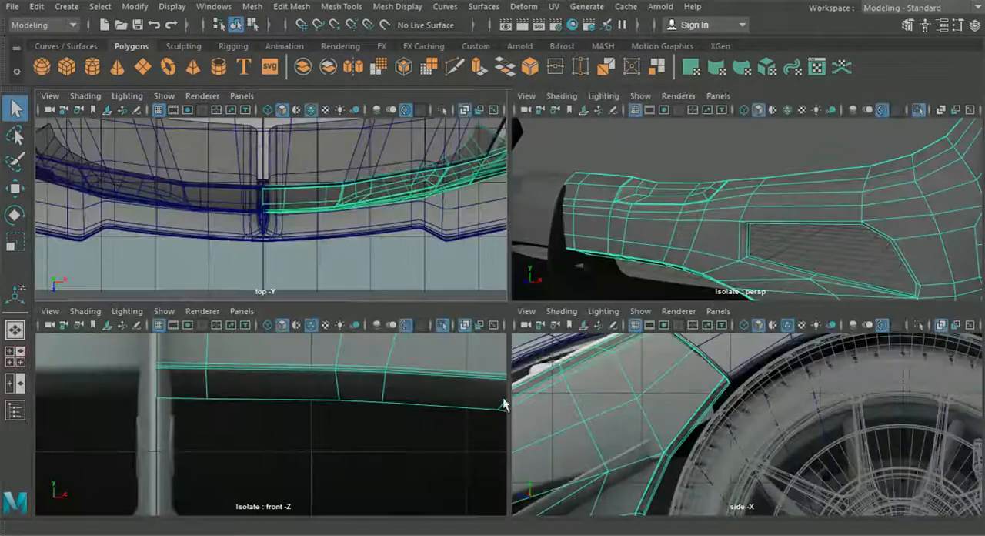
key("space")
scroll(398, 337, "down", 5)
scroll(398, 337, "up", 8)
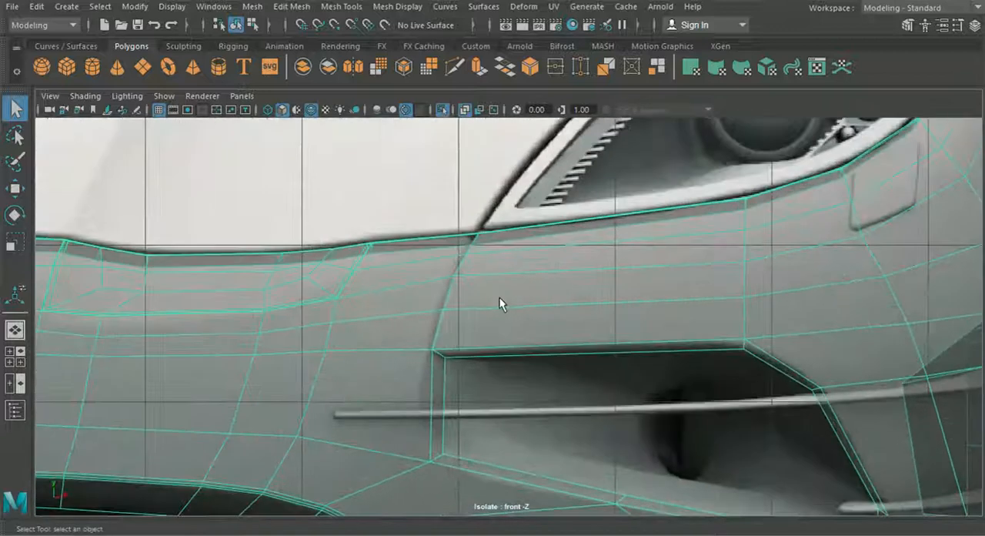
right_click_drag(499, 297, 430, 107)
key("w")
scroll(463, 293, "up", 2)
left_click(463, 267)
middle_click_drag(462, 290, 506, 315, "alt")
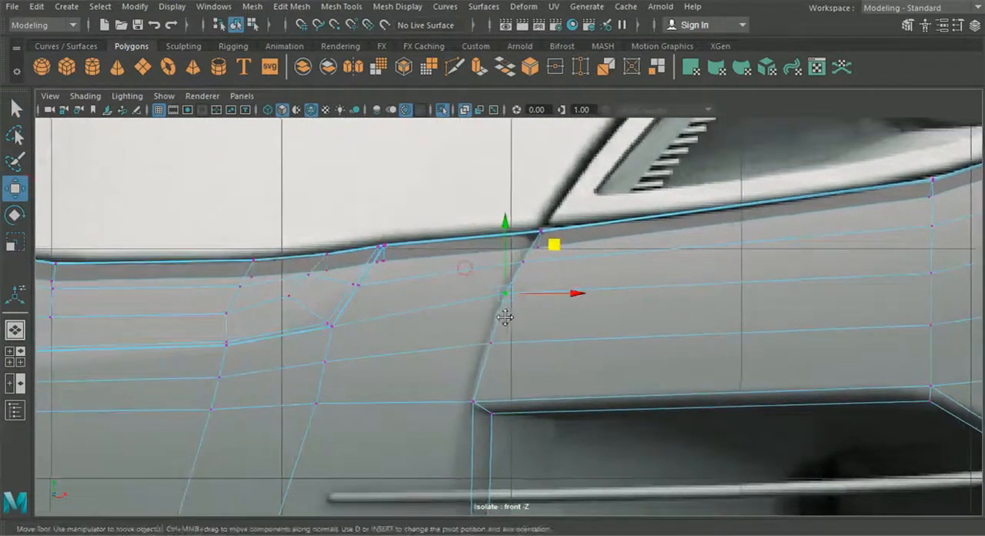
scroll(506, 315, "up", 2)
left_click_drag(504, 294, 495, 305)
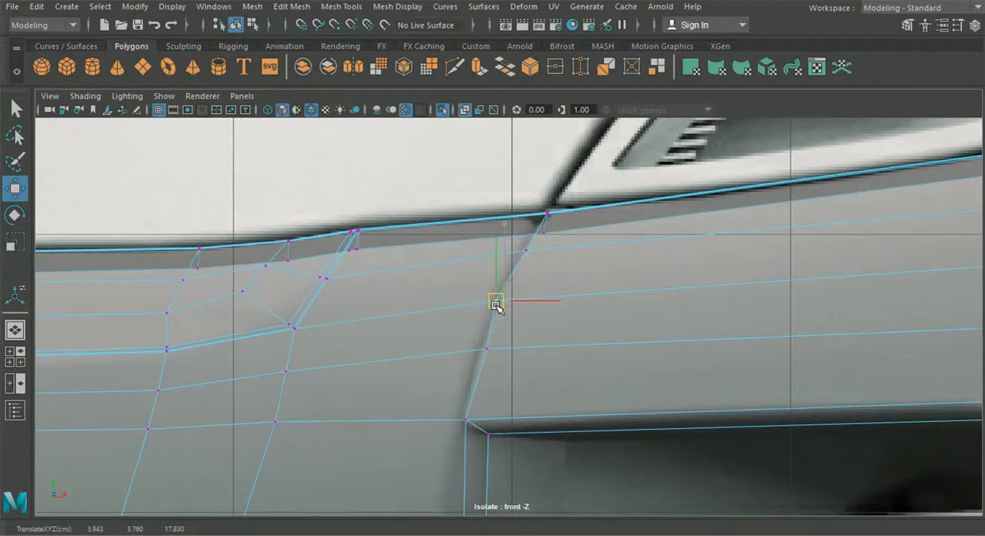
Step: Move the next vertex down, just above the air opening's inner corner, onto the reference panel line
left_click(489, 351)
middle_click_drag(489, 353, 493, 343, "alt")
left_click_drag(493, 343, 481, 351)
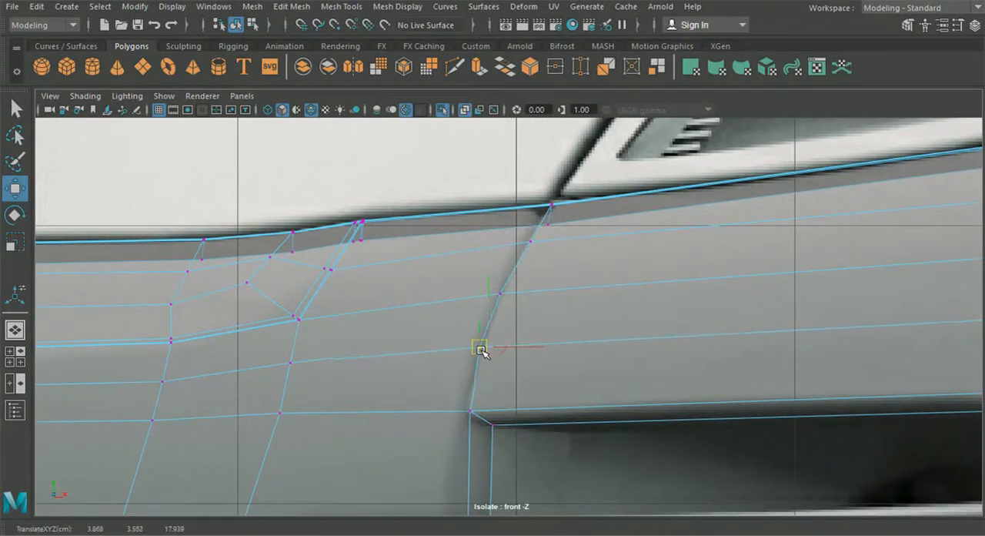
Step: Insert another edge loop slightly below the bumper's long crease in the front view, then return to the perspective view in object mode
scroll(481, 351, "down", 5)
middle_click_drag(483, 348, 332, 371, "alt")
left_click(336, 7)
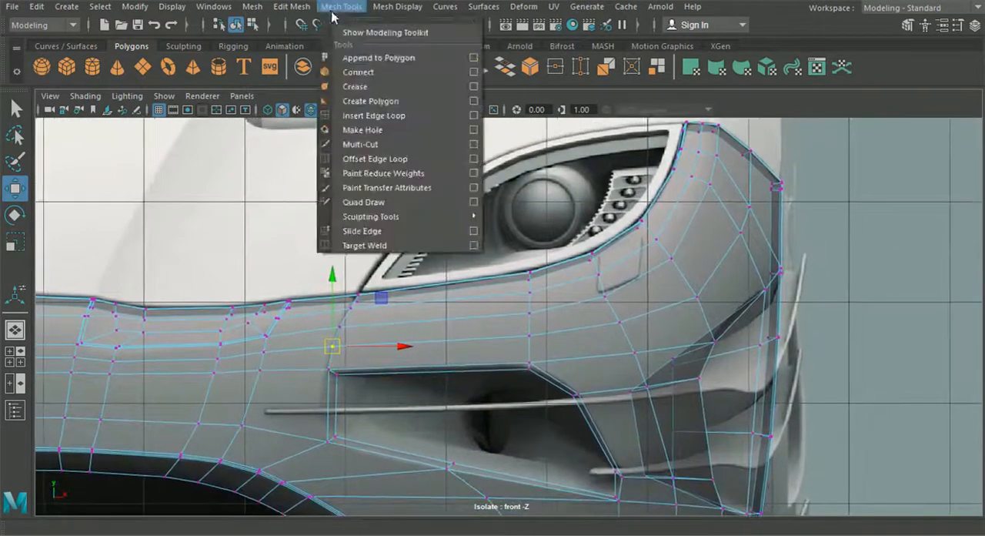
left_click(372, 117)
scroll(737, 291, "up", 2)
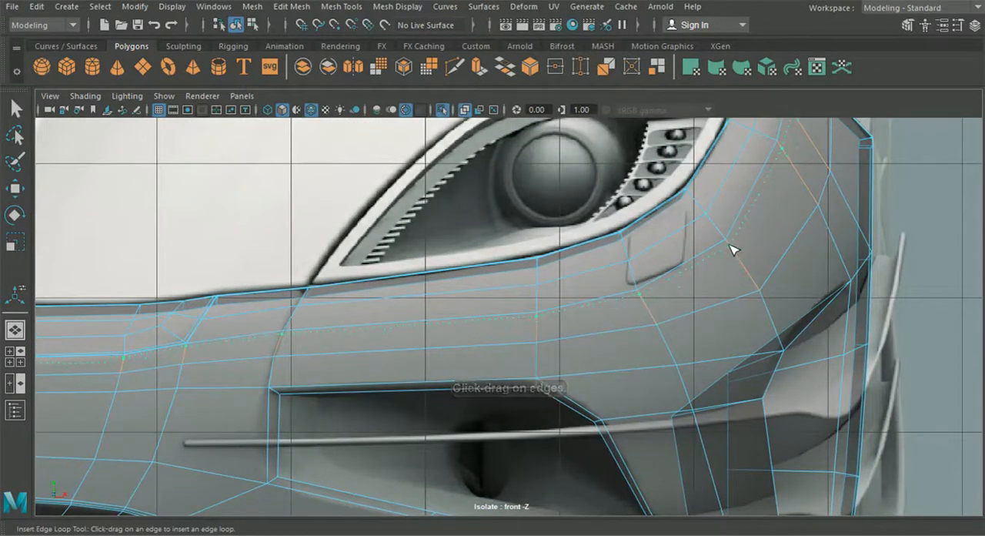
left_click(733, 250)
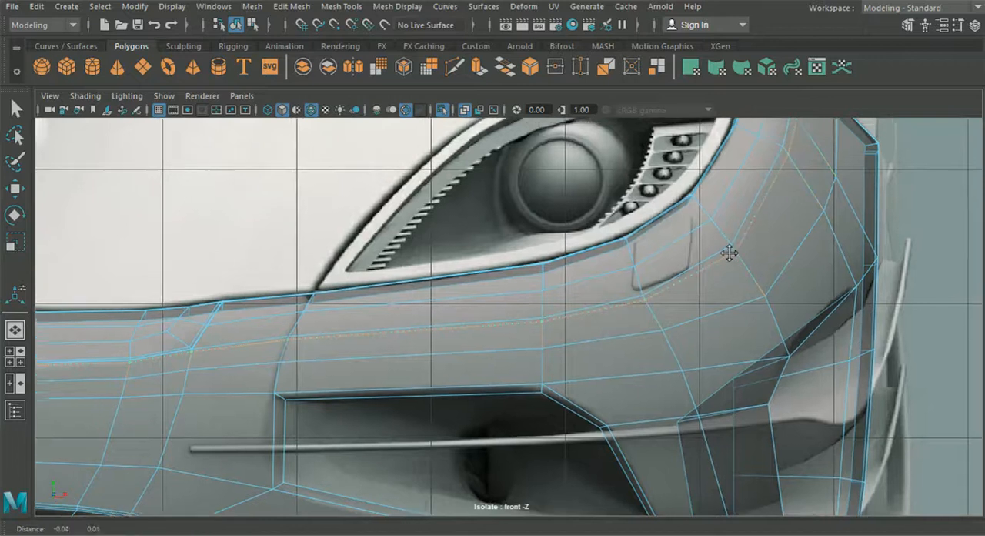
left_click(16, 329)
left_click(236, 27)
left_click(431, 176)
middle_click_drag(317, 207, 223, 193, "alt")
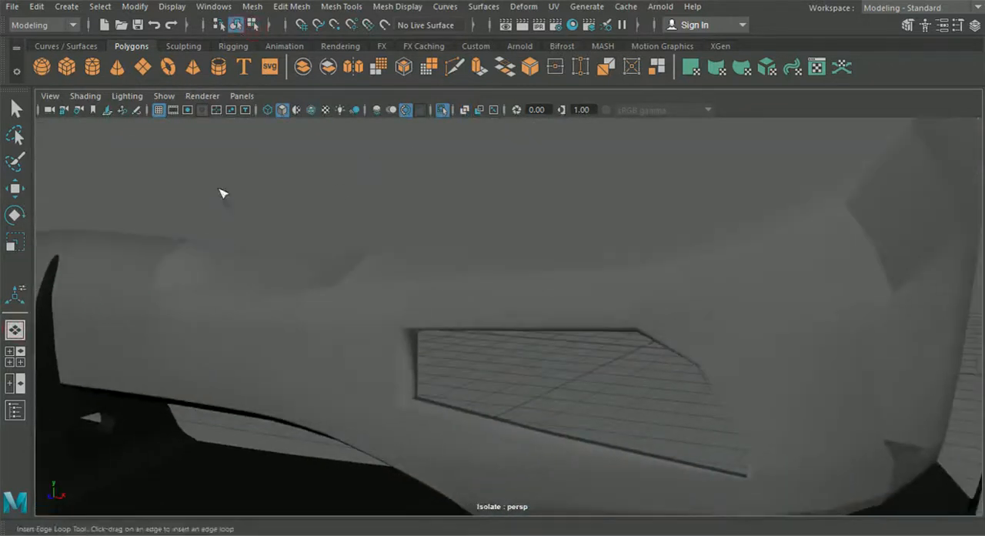
Step: Select the bumper and preview its widened crease loops in smooth mesh display
left_click(15, 108)
left_click(390, 309)
left_click_drag(390, 309, 484, 324, "alt")
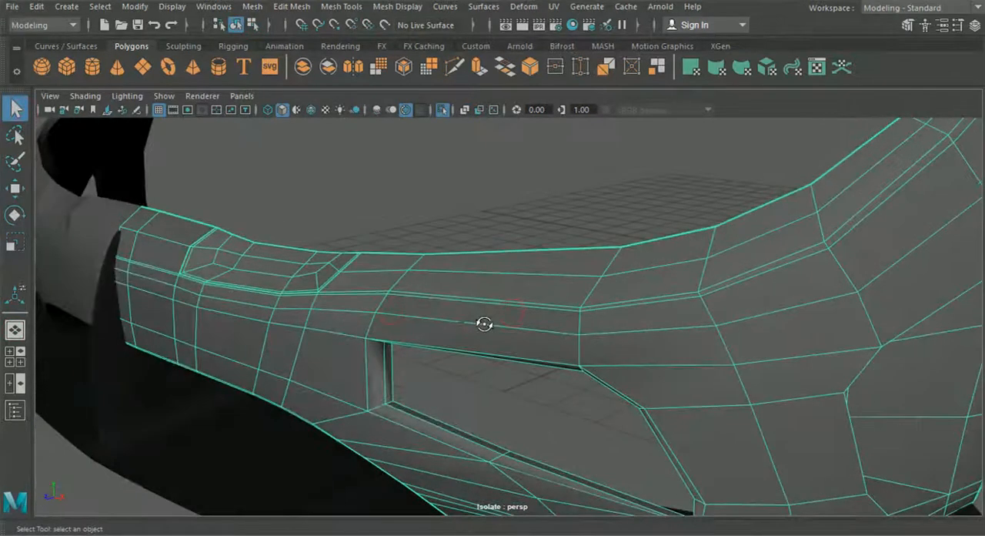
key("3")
left_click_drag(518, 166, 499, 172, "alt")
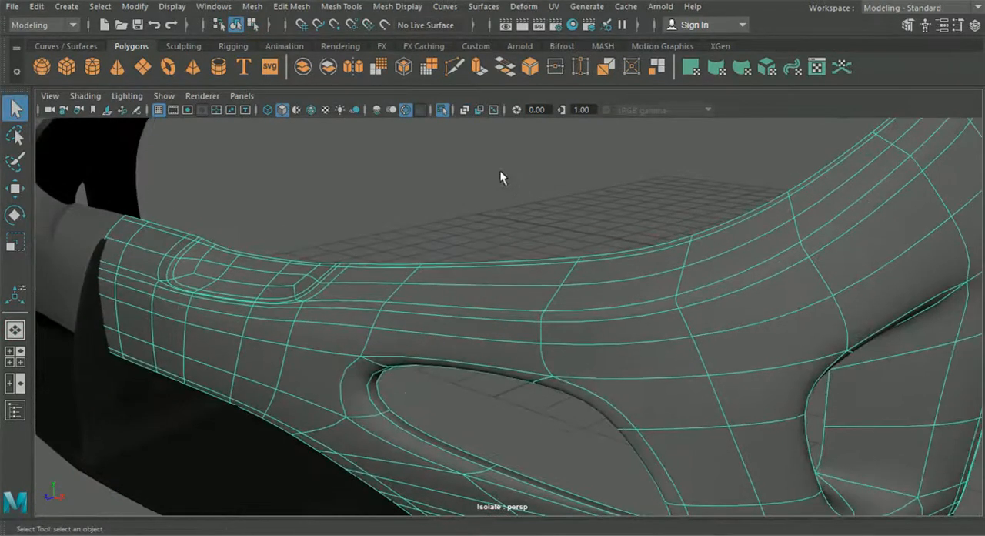
Step: Examine the smoothed bumper's long crease and the surface around the air openings from several angles
left_click(500, 173)
scroll(498, 206, "down", 5)
left_click_drag(499, 206, 622, 215, "alt")
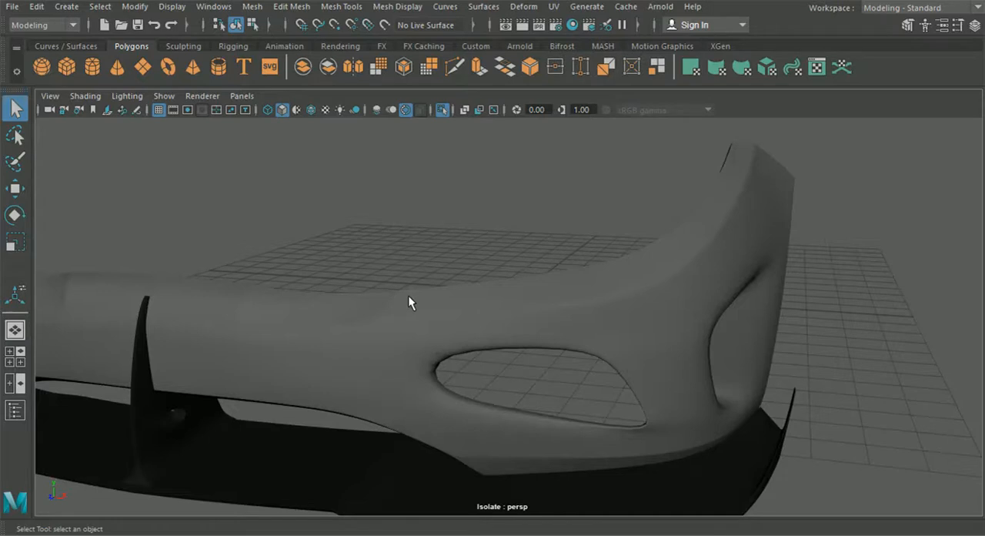
left_click_drag(717, 293, 580, 310, "alt")
left_click(633, 313)
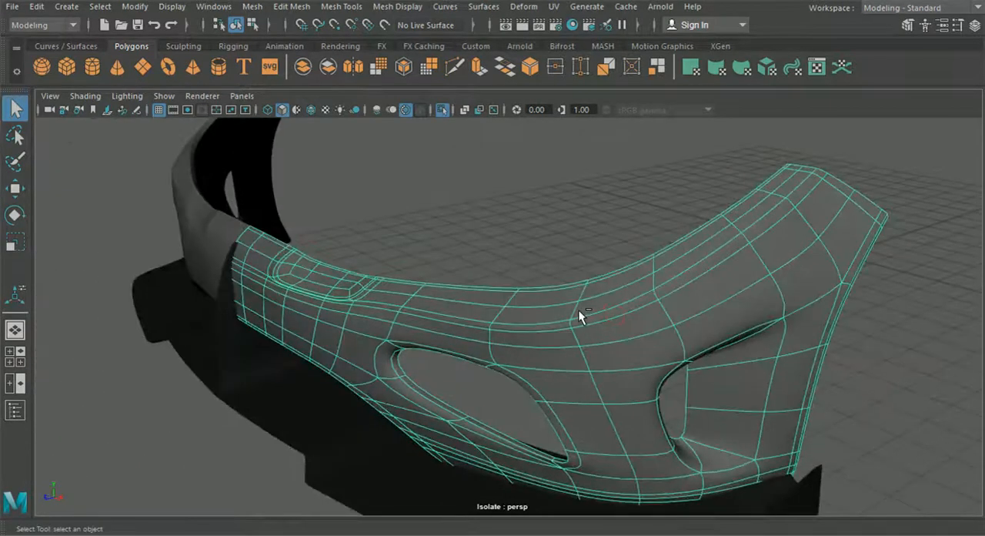
scroll(579, 310, "up", 3)
left_click(579, 310, "ctrl")
middle_click_drag(579, 309, 560, 305, "alt")
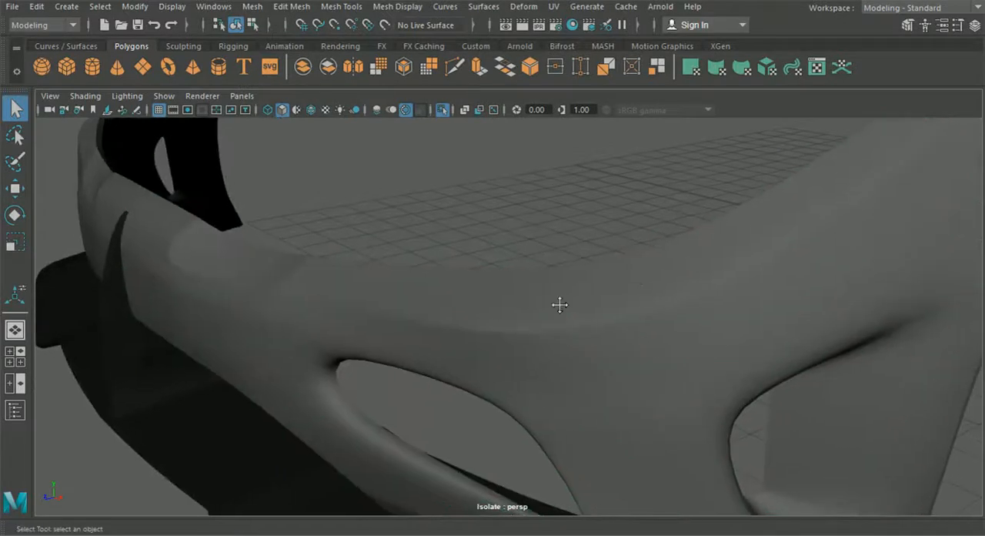
Step: Delete the lower of the two close edge loops along the bumper's long crease and check the smoothed shape
key("ctrl+z")
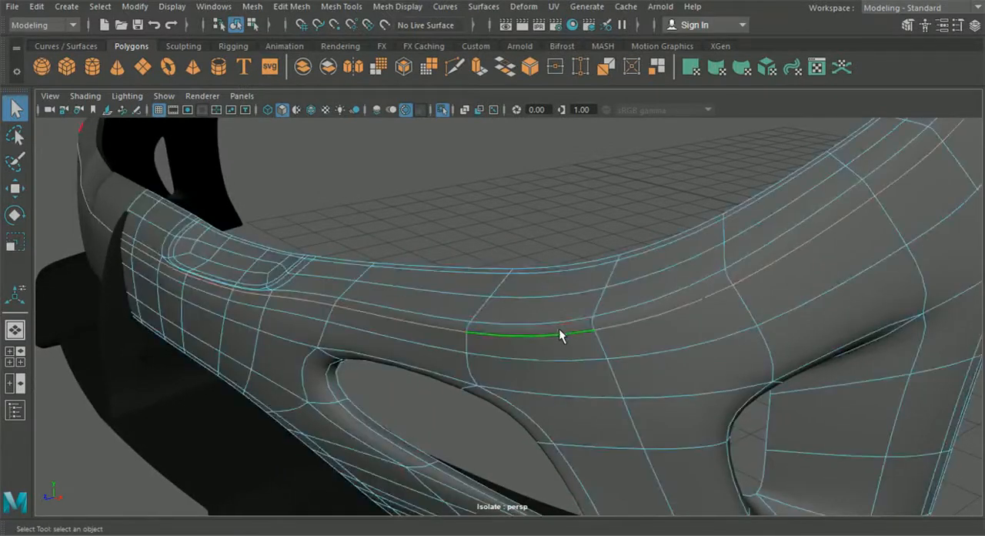
key("ctrl+Delete")
middle_click_drag(554, 302, 545, 303, "alt")
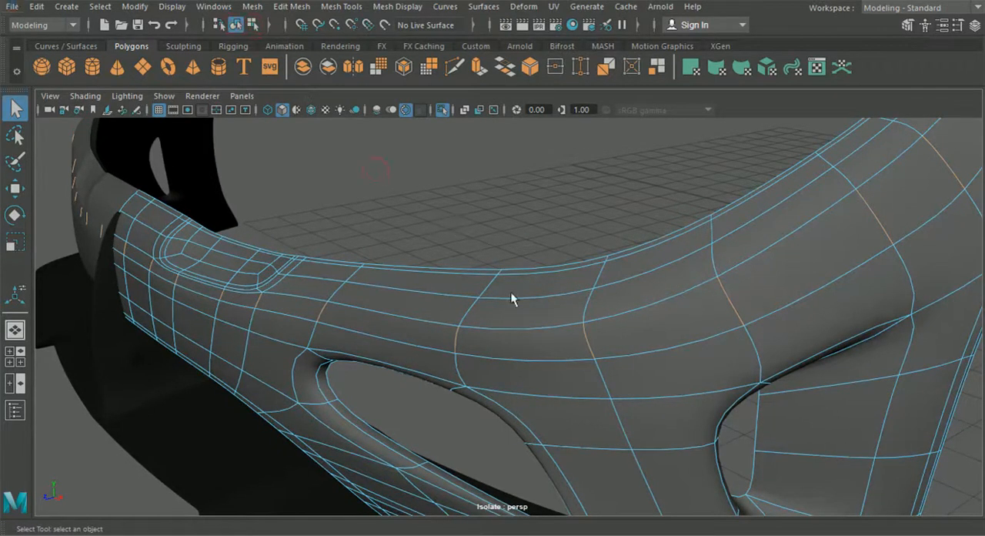
scroll(502, 278, "down", 4)
left_click_drag(520, 269, 637, 243, "alt")
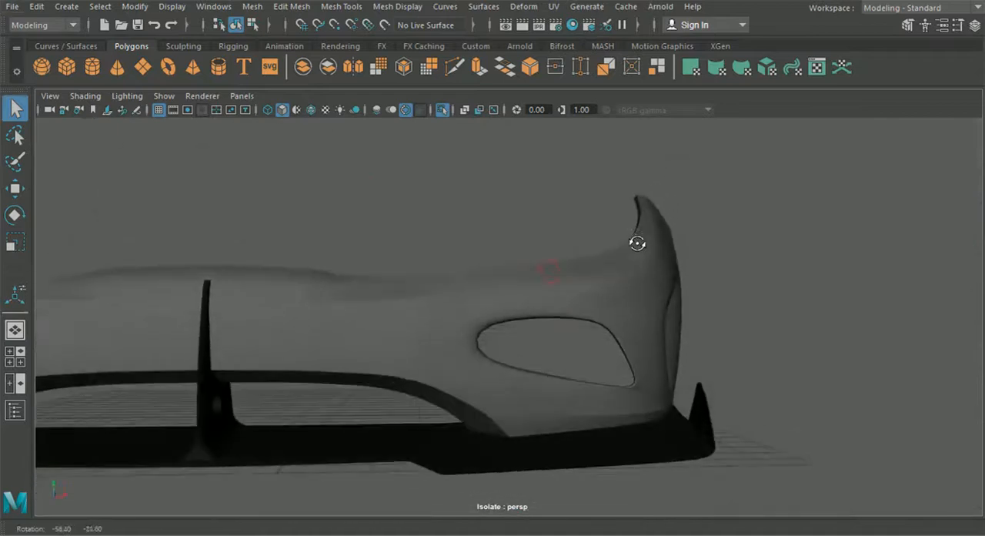
left_click_drag(619, 288, 553, 302, "alt")
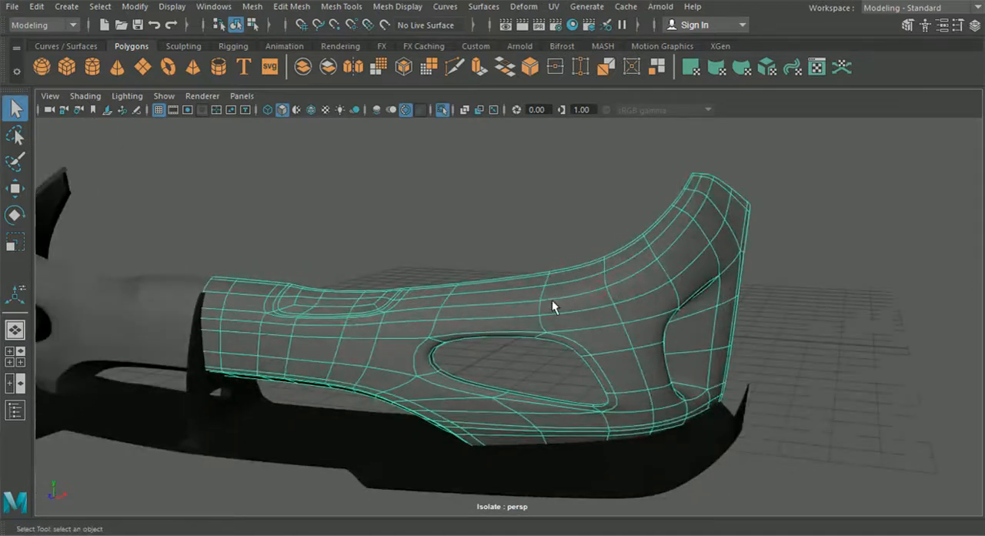
Step: Return the bumper to unsmoothed display, turn on wireframe on shaded and bring the side air opening into view
left_click(529, 226)
left_click_drag(529, 225, 574, 285, "alt")
scroll(519, 286, "up", 3)
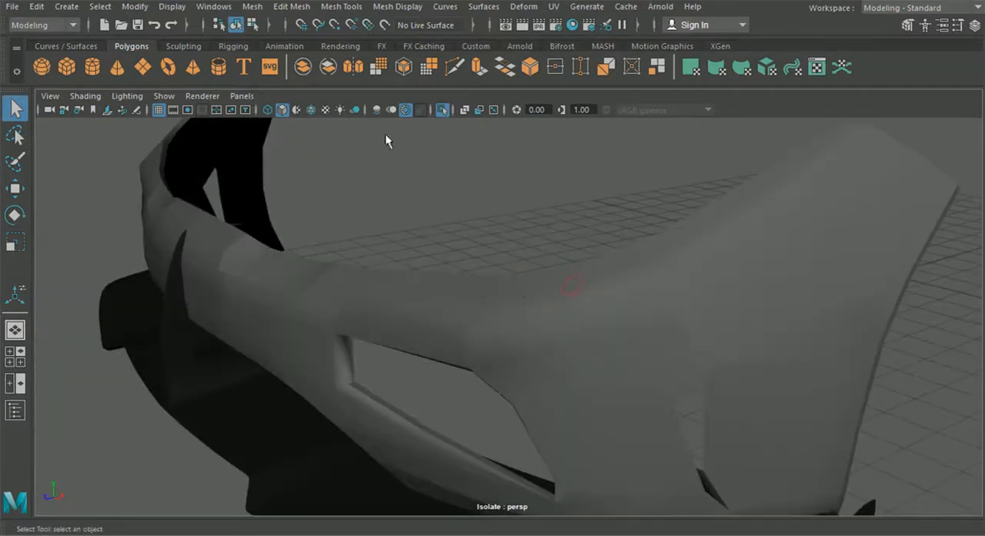
left_click(311, 111)
mouse_move(357, 278)
left_mouse_down("alt")
mouse_move(436, 274)
mouse_move(434, 313)
left_mouse_up("alt")
middle_click_drag(435, 313, 408, 279, "alt")
left_click_drag(677, 362, 497, 348, "alt")
mouse_move(457, 271)
middle_mouse_down("alt")
mouse_move(457, 297)
mouse_move(460, 279)
middle_mouse_up("alt")
Step: Insert an edge loop on the side opening's inner wall, close to its outer rim
left_click(291, 6)
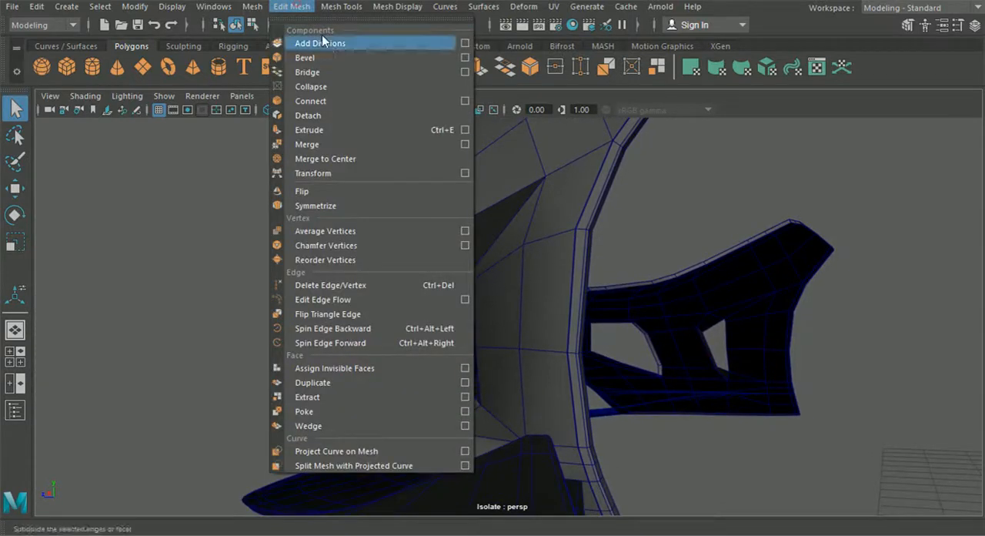
mouse_move(341, 6)
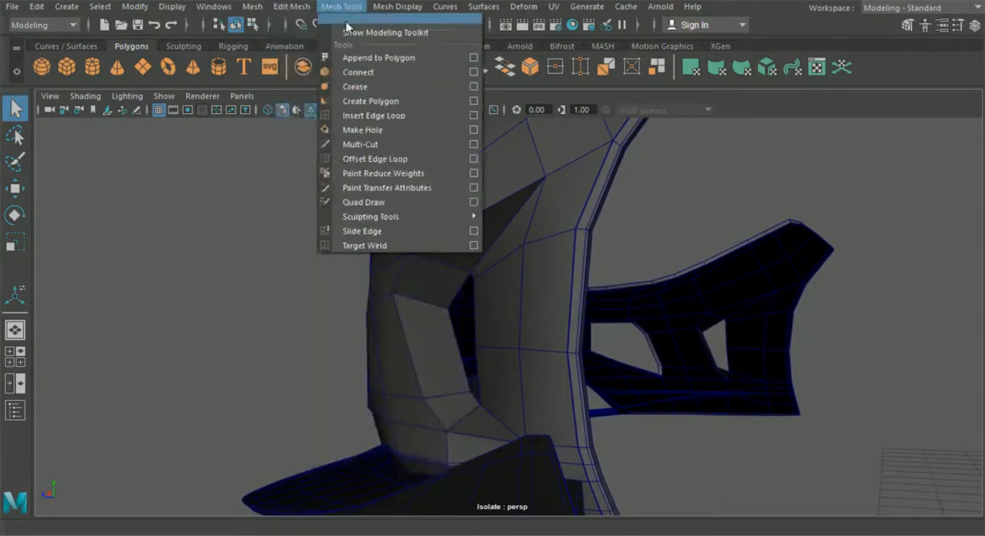
left_click(360, 114)
scroll(423, 258, "up", 5)
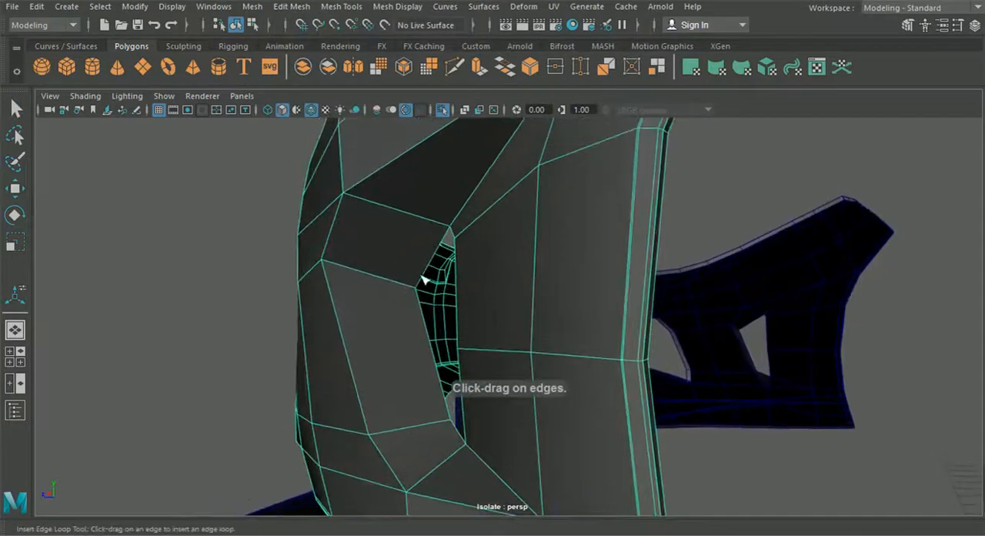
left_click_drag(416, 241, 382, 315, "alt")
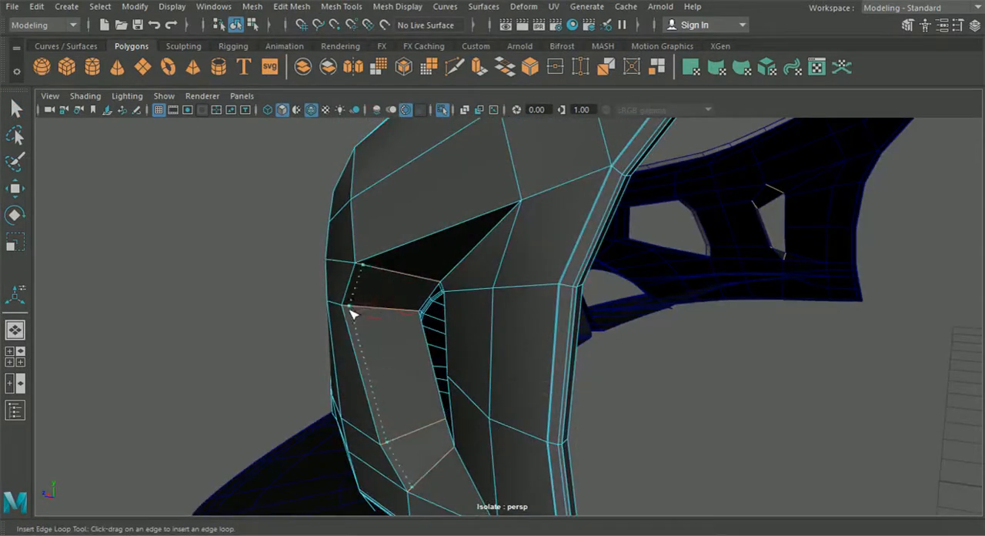
left_click_drag(408, 245, 417, 239, "alt")
Step: With Multi-Cut, connect the new rim loop's upper end to the vertex at the side opening's pointed tip
left_click(454, 67)
scroll(422, 223, "up", 3)
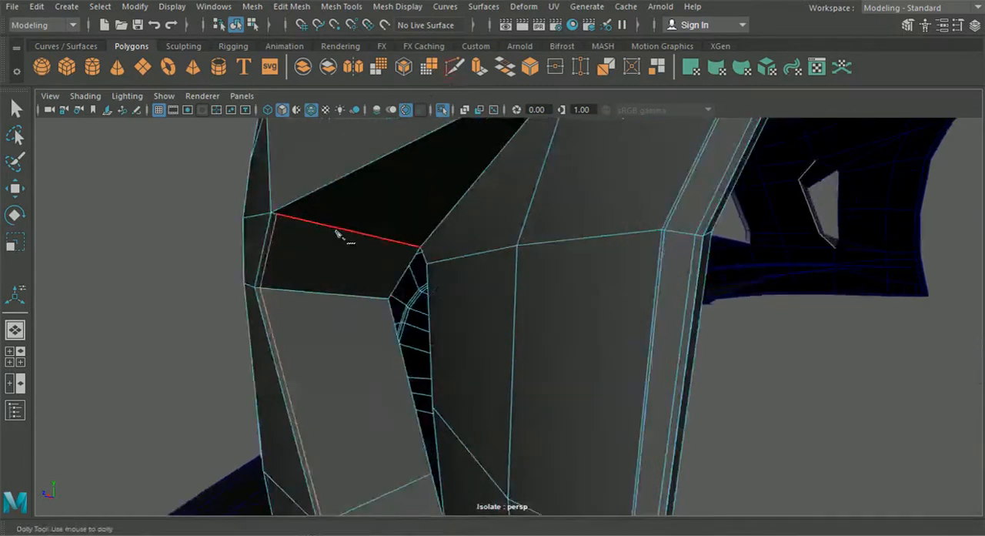
left_click(276, 214)
middle_click_drag(368, 207, 298, 257, "alt")
left_click(379, 192)
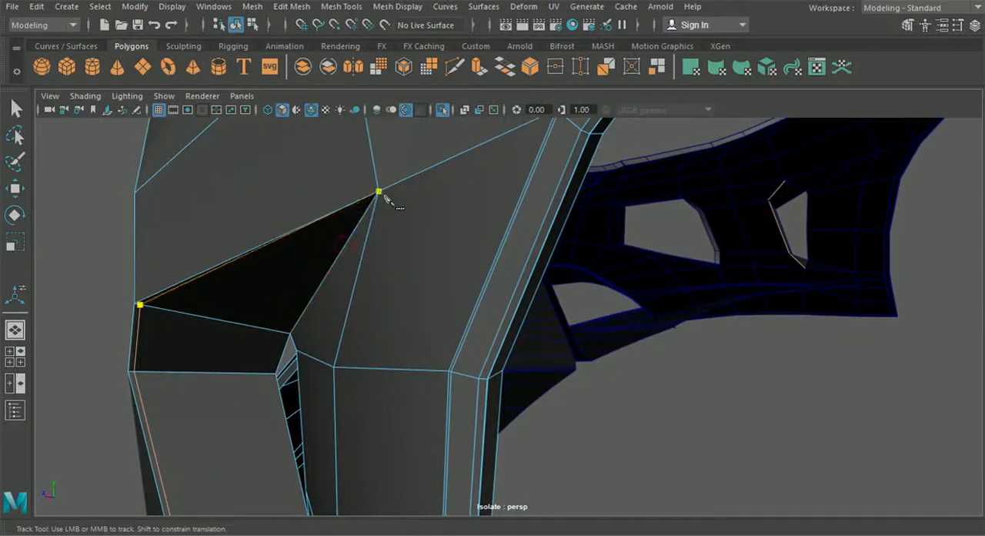
Step: Cut from the rim loop's lower end to the vertex where the side opening's bottom recess ends
mouse_move(322, 338)
left_mouse_down("alt")
mouse_move(337, 269)
mouse_move(312, 331)
left_mouse_up("alt")
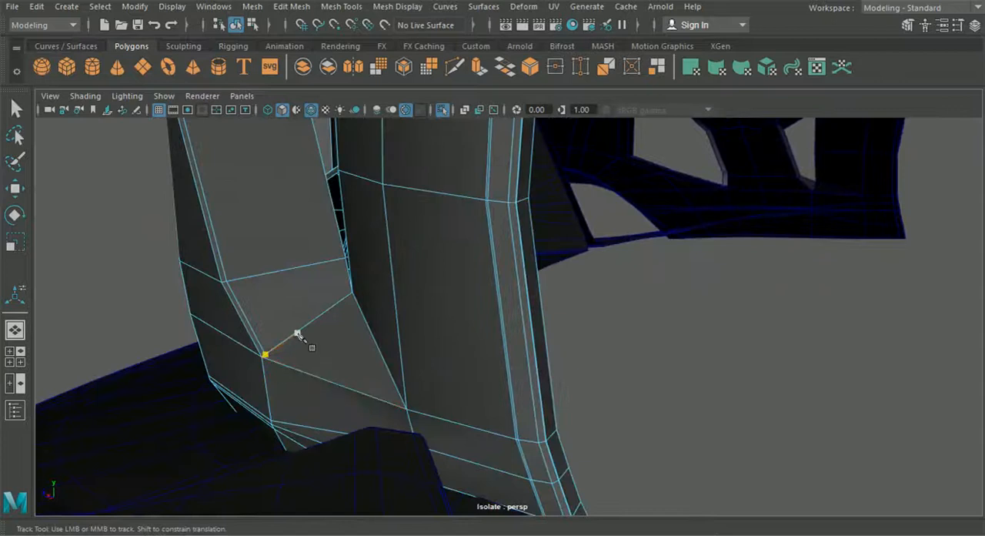
left_click(294, 335)
left_click(406, 408)
key("Return")
Step: Preview the bumper smoothed without the wireframe overlay and inspect the side opening's sharpened rim
key("q")
left_click(236, 27)
left_click_drag(201, 223, 292, 296, "alt")
key("3")
left_click(220, 247)
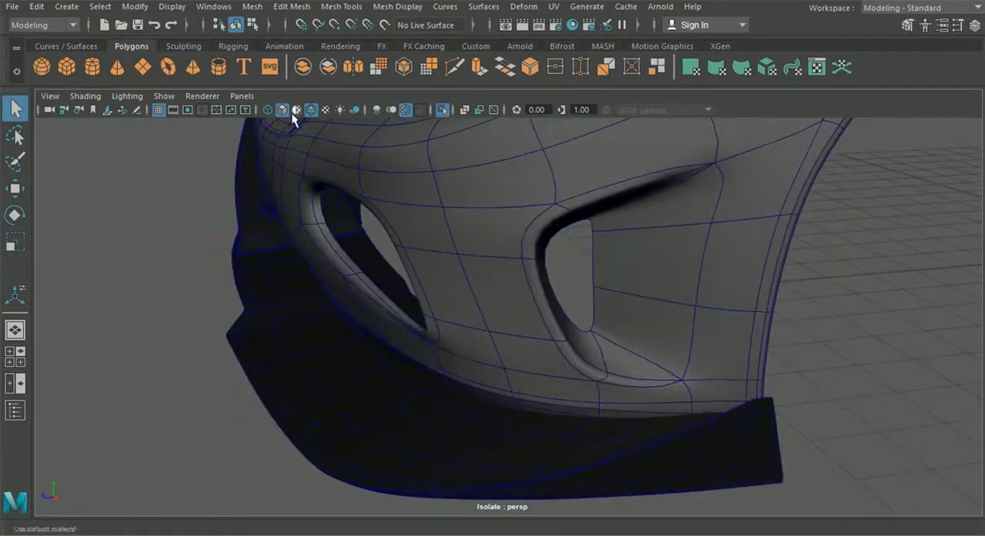
left_click_drag(307, 131, 479, 322, "alt")
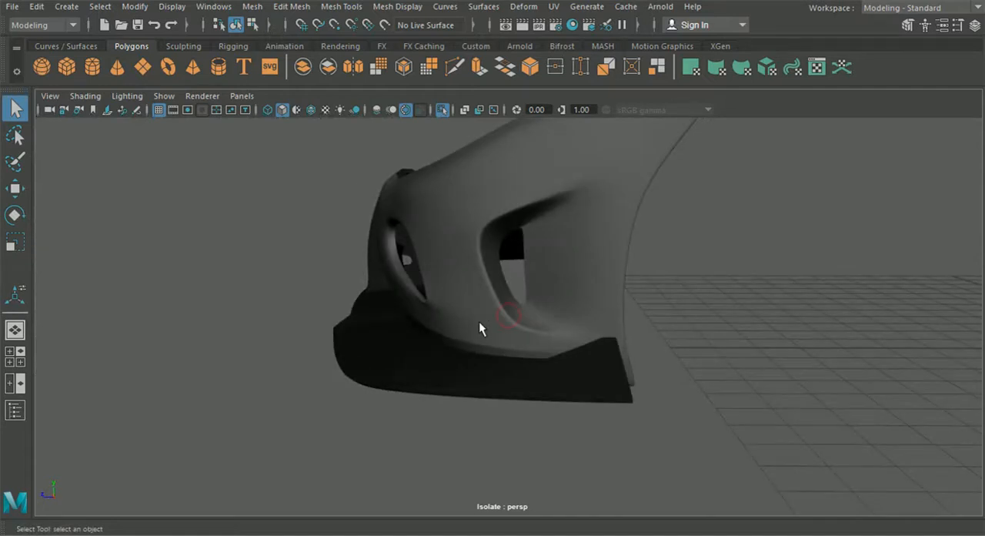
Step: Return to the unsmoothed bumper and insert an edge loop close to the inner edge of the side opening's wall
left_click(480, 323)
scroll(492, 326, "up", 5)
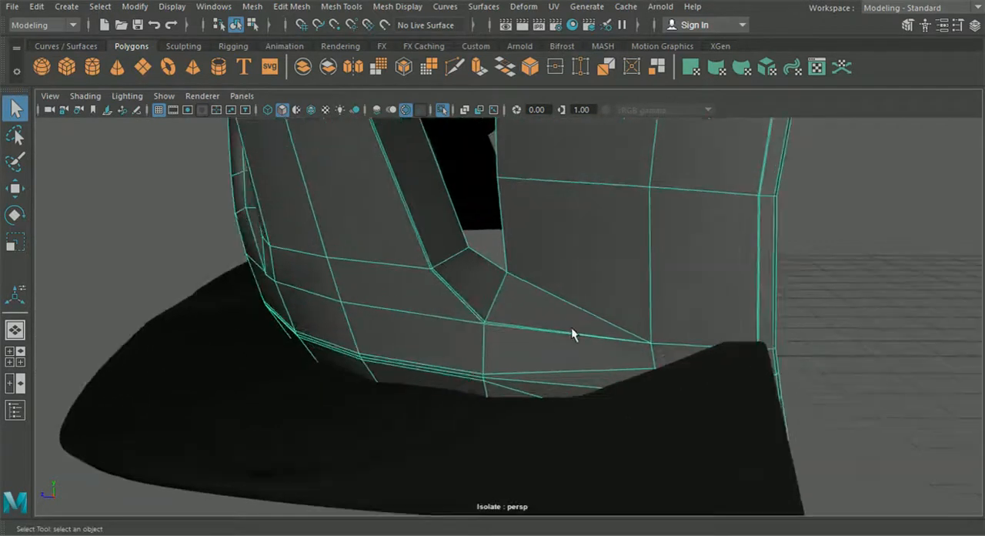
left_click_drag(508, 289, 480, 203, "alt")
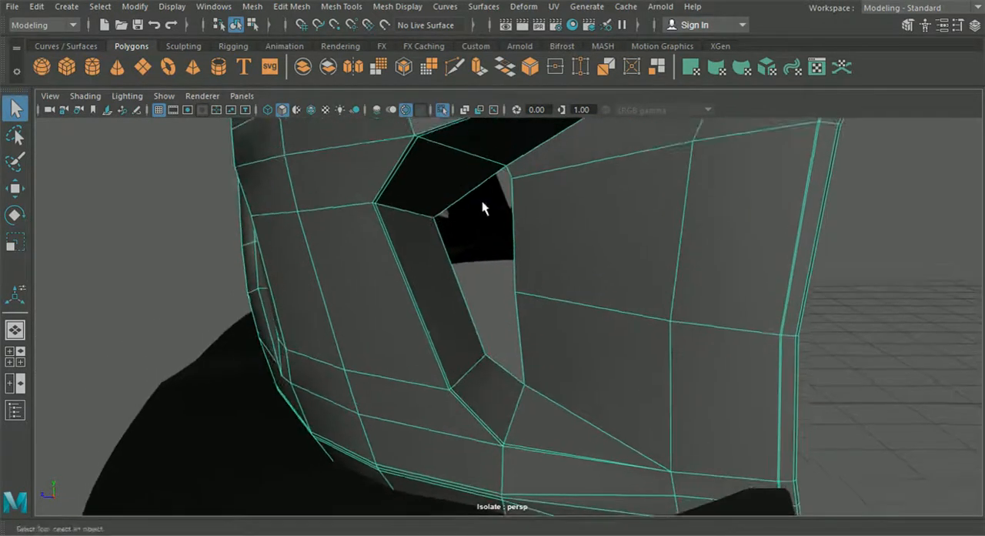
left_click(341, 6)
left_click(374, 115)
left_click_drag(388, 154, 410, 196, "alt")
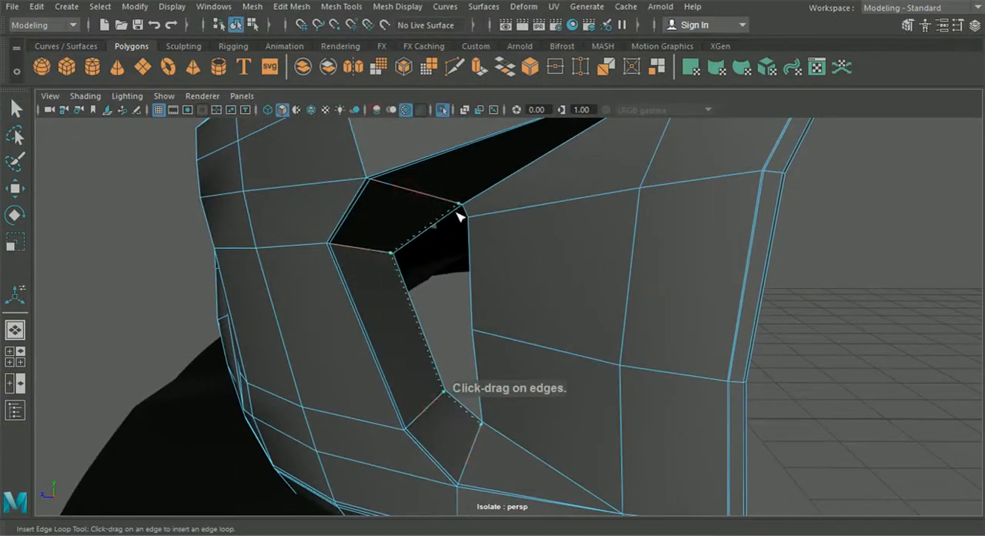
left_click_drag(456, 212, 458, 213)
Step: With Multi-Cut, connect the inner loop's upper end to the vertex at the side opening's pointed tip
left_click(452, 74)
middle_click_drag(478, 123, 400, 178, "alt")
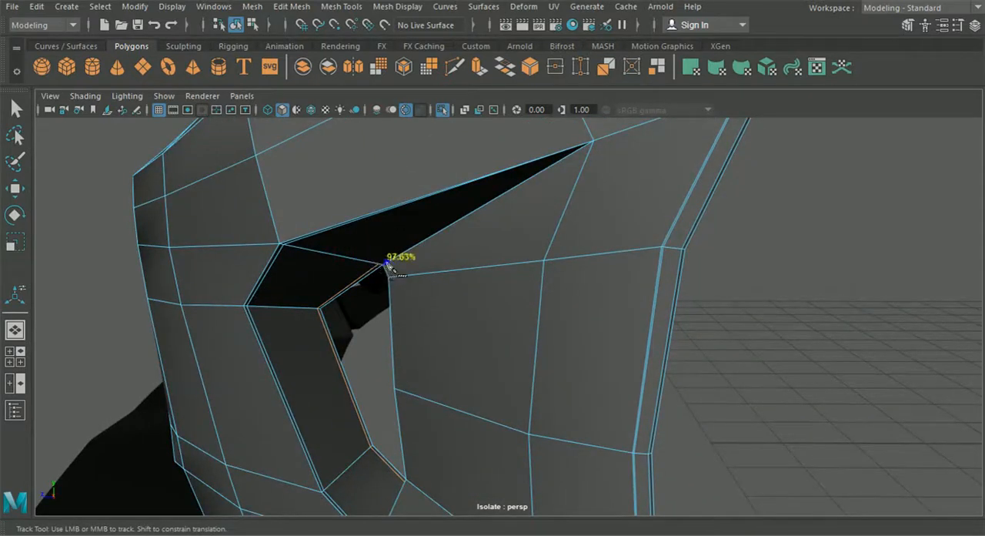
right_click_drag(383, 265, 457, 362, "alt")
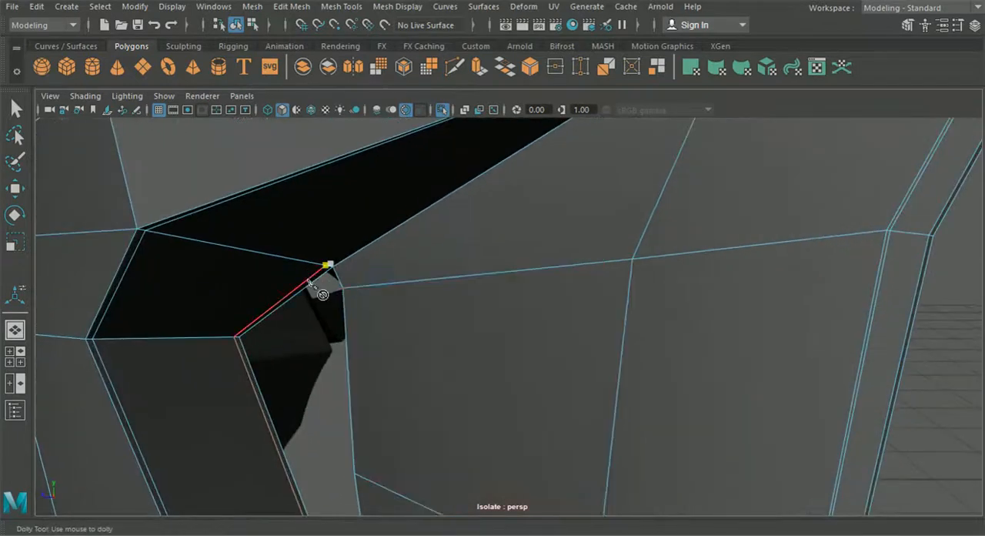
middle_click_drag(316, 268, 292, 267, "alt")
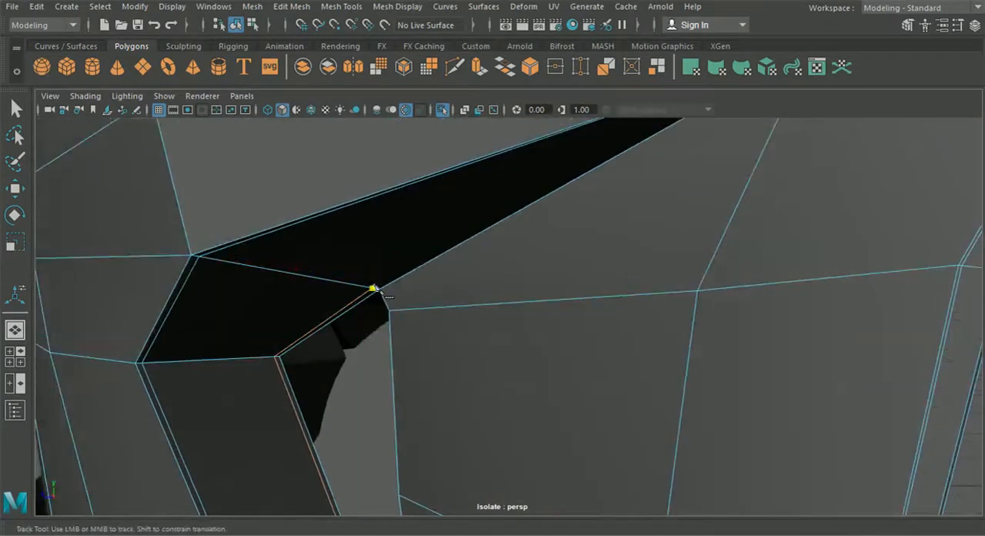
left_click_drag(387, 286, 515, 269, "alt")
middle_click_drag(515, 268, 493, 298, "alt")
left_click_drag(508, 240, 633, 183)
right_click(634, 184)
Step: Cut from the inner loop's lower end to the vertex where the bottom recess narrows to a point
right_click_drag(526, 264, 459, 357, "alt")
middle_click_drag(461, 387, 515, 227, "alt")
left_click(426, 360)
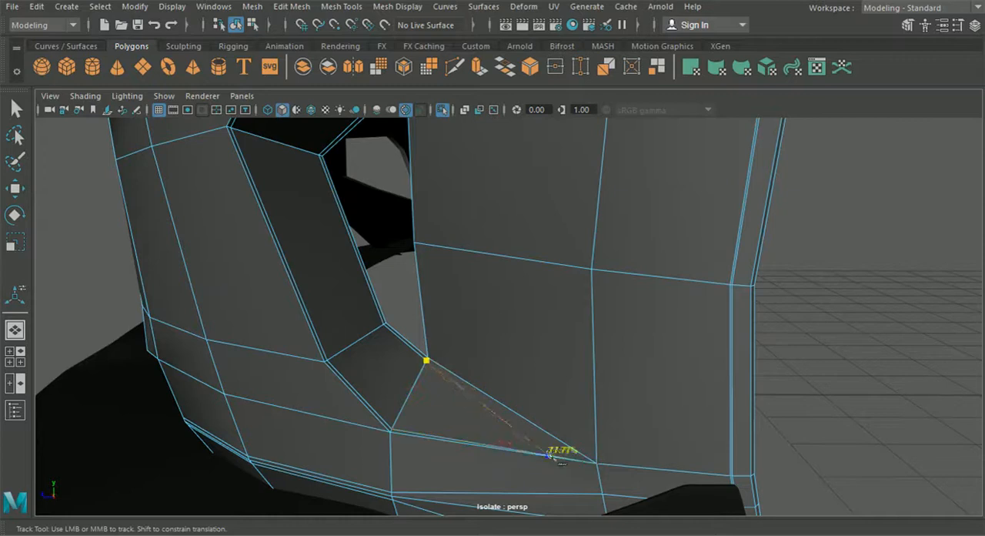
right_click(624, 418)
Step: Cut a short edge across the bumper's wheel-arch border strip, midway along its lower segment
middle_click_drag(624, 418, 559, 387, "alt")
left_click(595, 319)
left_click(574, 320)
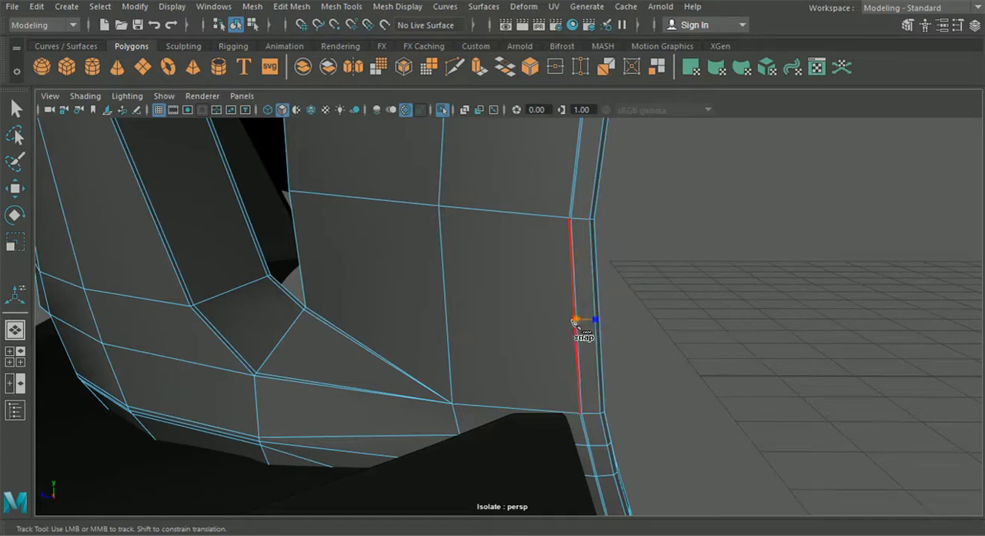
key("Return")
Step: Cut a short edge across the wheel-arch border strip, midway along the segment beside the side opening's tip
middle_click_drag(620, 191, 589, 345, "alt")
key("ctrl+z")
left_click(624, 253)
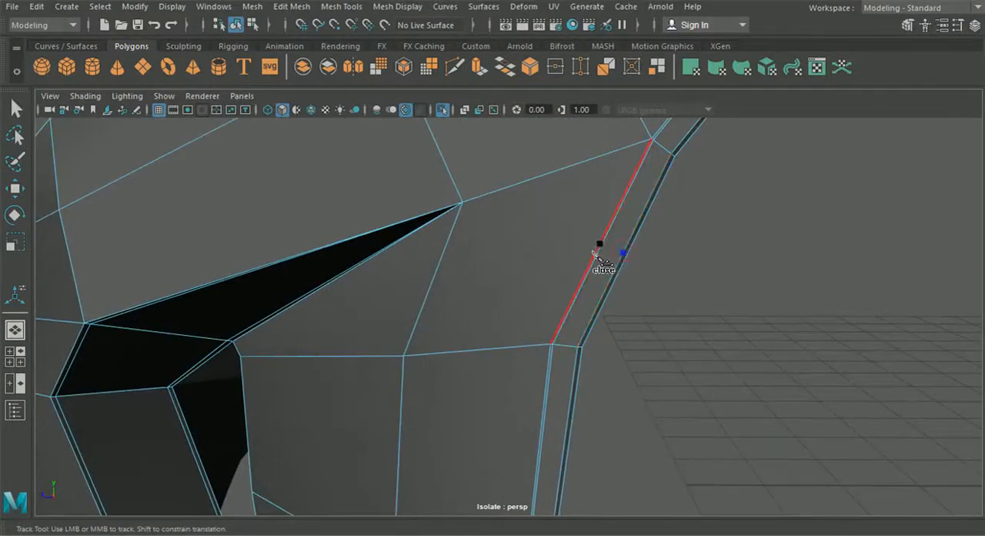
left_click(598, 247)
right_click(601, 260)
scroll(588, 273, "down", 3)
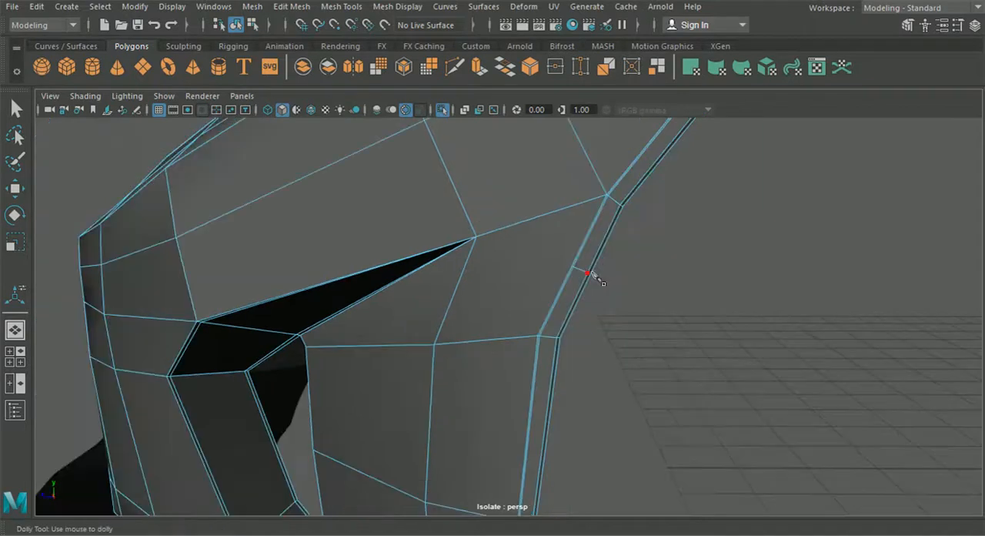
Step: Extend the upper short cut across the narrow strips toward the inner side of the wheel-arch border
left_click_drag(560, 306, 478, 282, "alt")
middle_click_drag(478, 282, 603, 357, "alt")
scroll(418, 285, "up", 3)
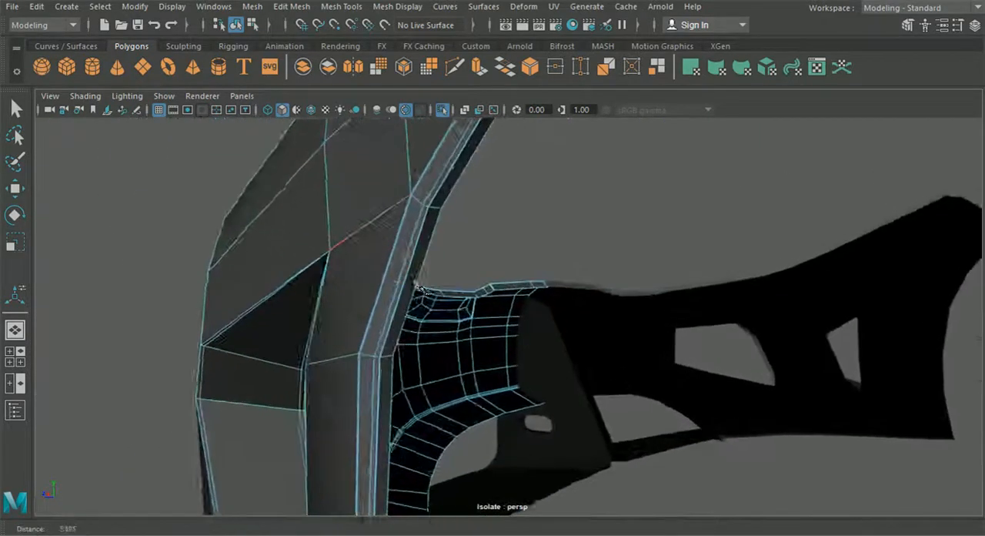
left_click(283, 248)
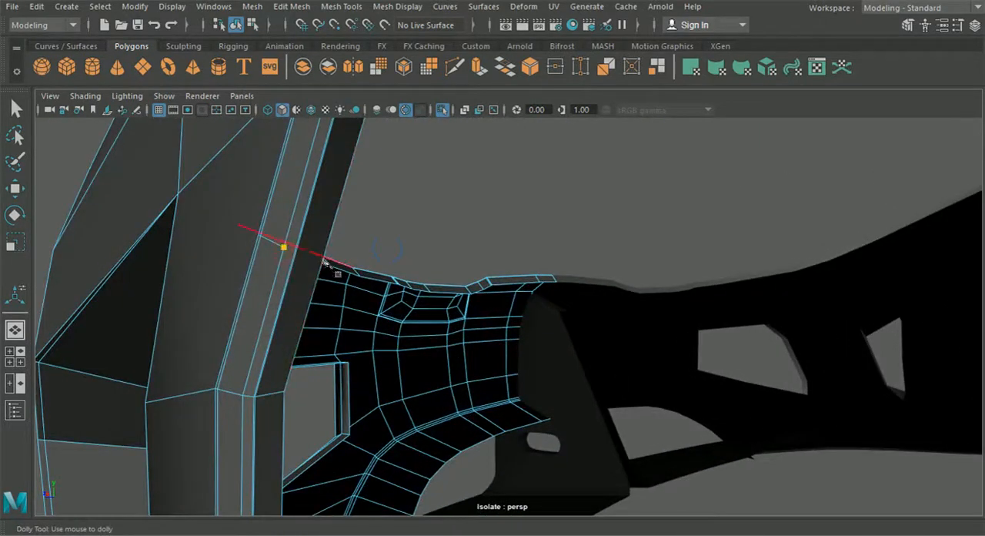
scroll(328, 250, "down", 3)
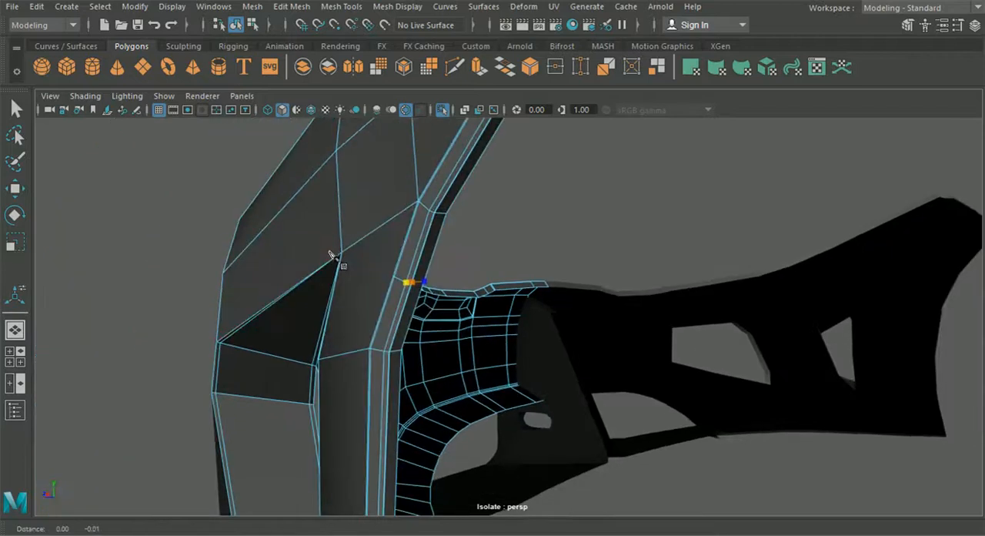
Step: Extend the lower short cut across the wheel-arch border to the back edge of its return face
left_click_drag(329, 254, 408, 302, "alt")
right_click_drag(407, 302, 476, 415, "alt")
left_click(337, 366)
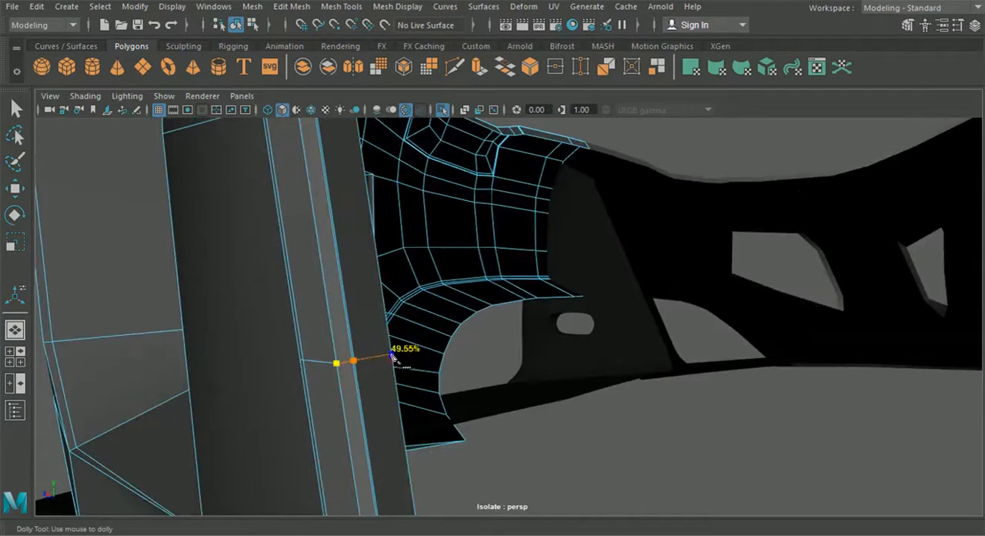
scroll(392, 355, "down", 5)
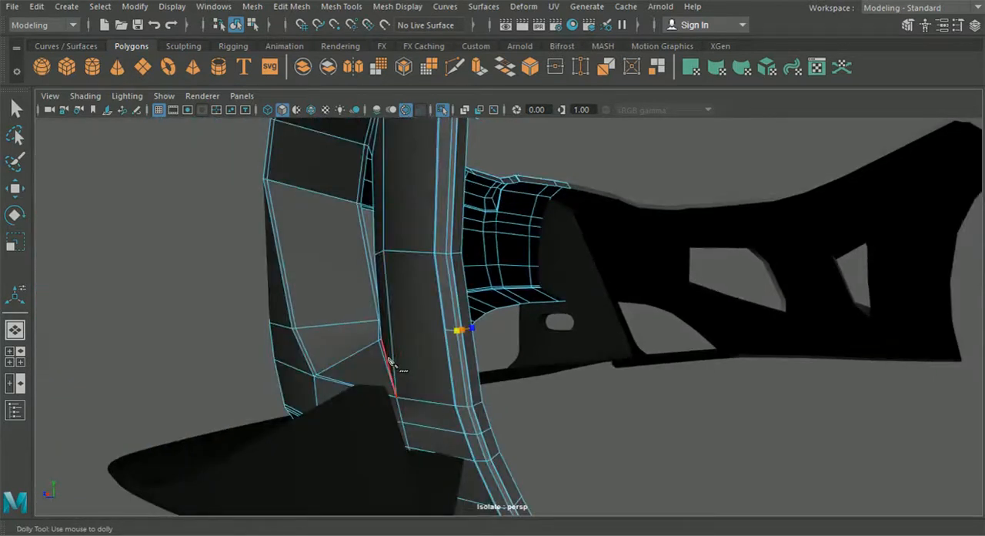
Step: In the side view, move the border vertices beside the side opening's tip slightly forward and lower the border pair below them
left_click(23, 360)
key("space")
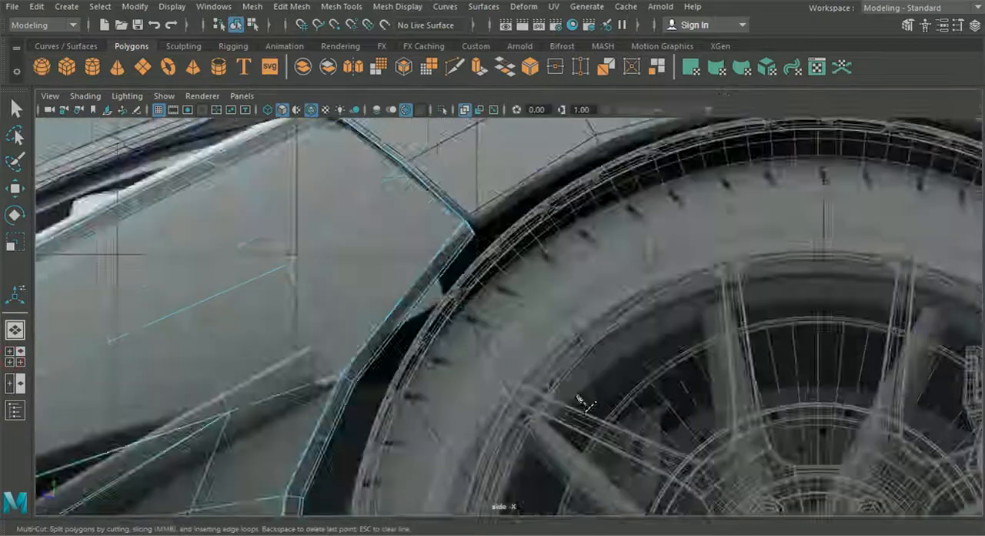
right_click_drag(577, 397, 143, 244, "alt")
middle_click_drag(143, 245, 160, 226, "alt")
left_click(15, 189)
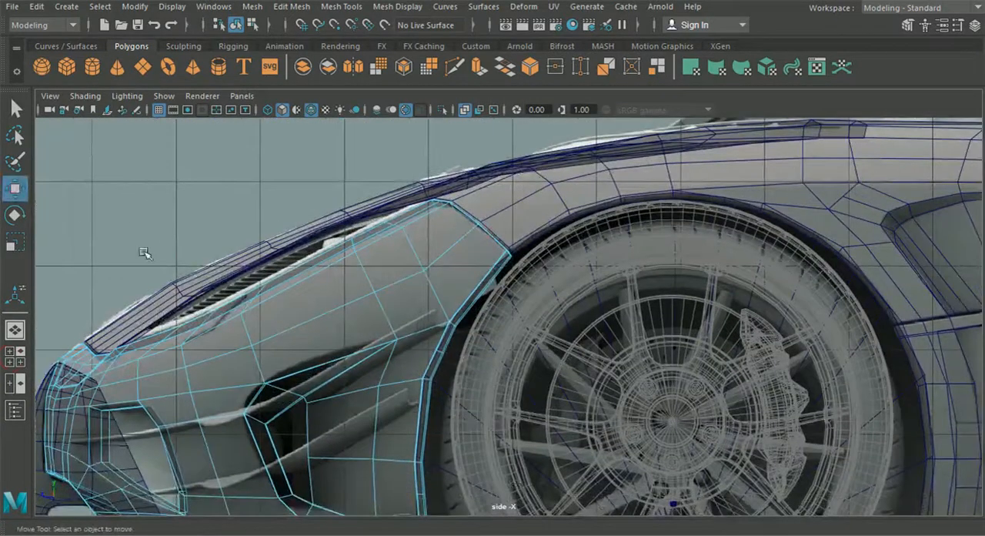
right_click_drag(272, 280, 205, 109)
scroll(339, 256, "up", 3)
scroll(338, 256, "up", 4)
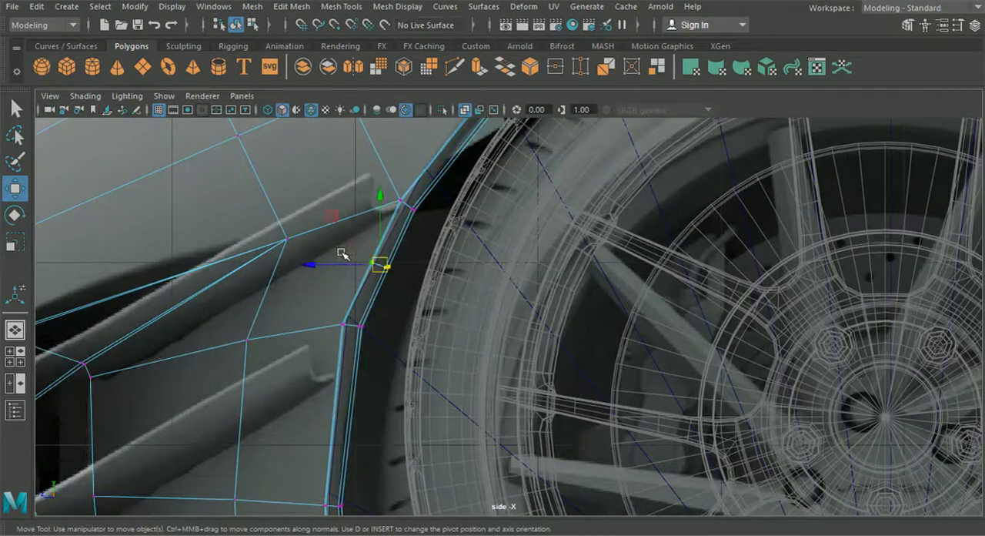
scroll(327, 260, "up", 2)
left_click_drag(302, 254, 296, 254)
left_click_drag(302, 306, 348, 348)
left_click_drag(318, 256, 318, 268)
Step: Raise the wheel-arch border pair and adjoining inner vertex in the row crossing the middle of the panel behind the side opening
scroll(323, 266, "up", 6)
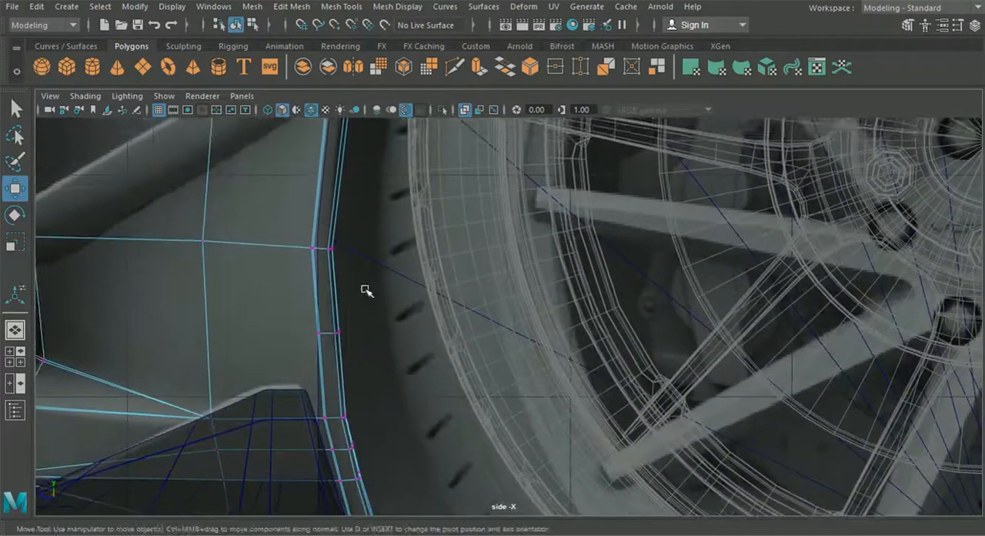
left_click_drag(365, 287, 299, 229)
middle_click_drag(311, 237, 355, 319, "alt")
left_click_drag(367, 267, 368, 244)
left_click_drag(215, 271, 288, 352)
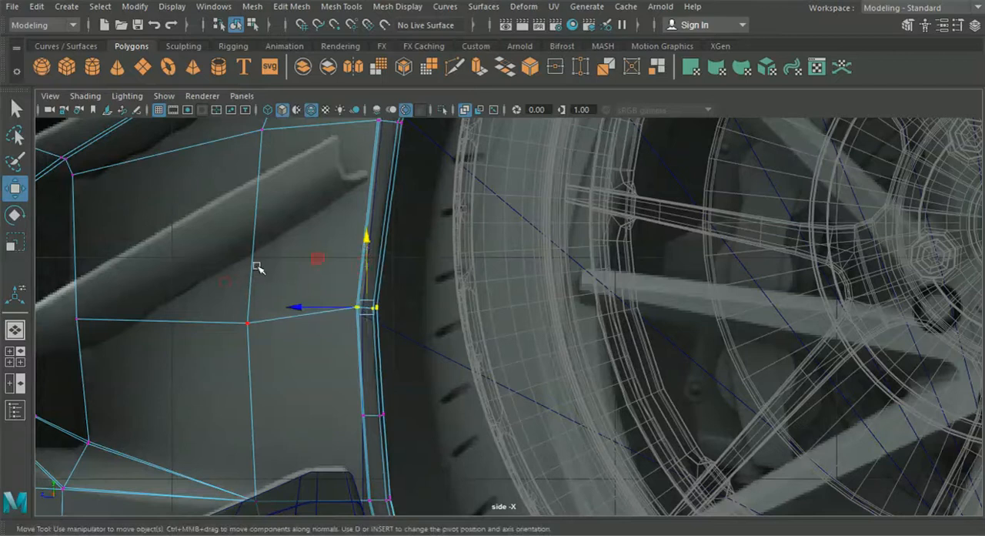
middle_click_drag(233, 297, 277, 315, "alt")
left_click_drag(289, 271, 288, 257)
Step: Lower the border pair and inner vertex in the row just below the side opening's upper tip
middle_click_drag(338, 235, 321, 312, "alt")
left_click_drag(370, 208, 454, 252)
left_click_drag(412, 179, 411, 194)
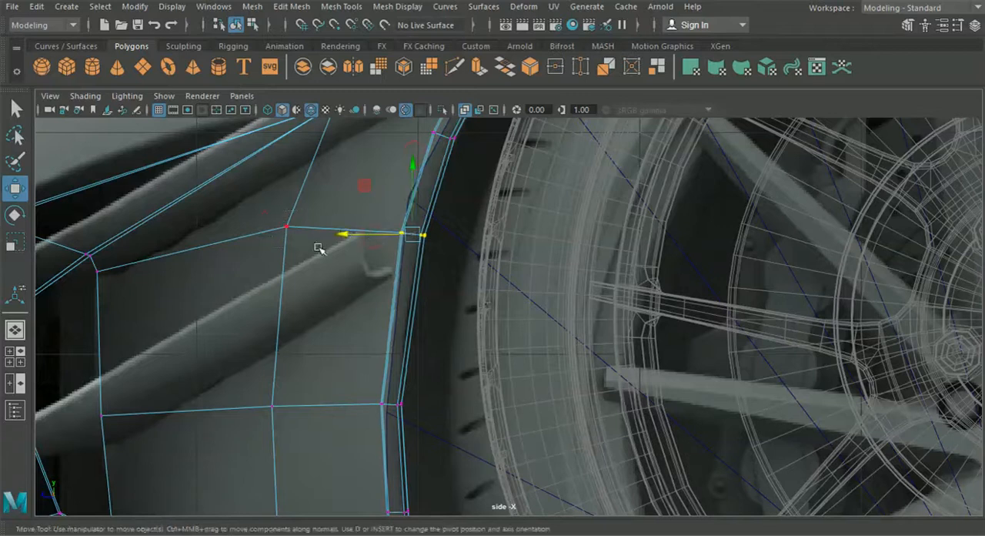
left_click(291, 177)
middle_click_drag(291, 190, 313, 219, "alt")
left_click_drag(309, 186, 311, 203)
Step: Shift the border vertices at the lower short cut forward so the wheel-arch edge follows a more even curve
middle_click_drag(314, 374, 301, 195, "alt")
middle_click_drag(316, 315, 283, 229, "alt")
scroll(308, 258, "up", 1)
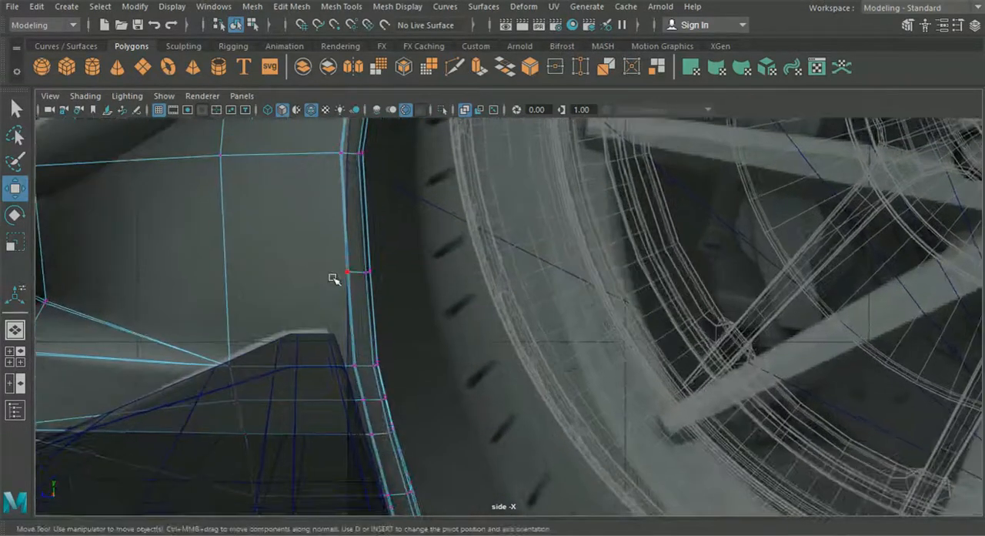
left_click_drag(328, 275, 324, 275)
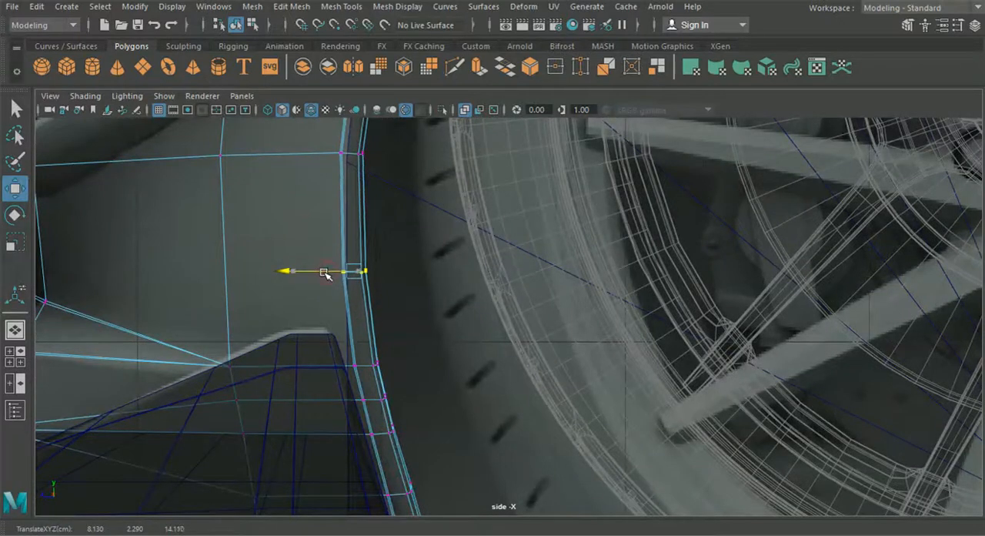
left_click(15, 329)
left_click_drag(408, 345, 464, 384, "alt")
left_click(559, 322)
left_click_drag(635, 323, 592, 392)
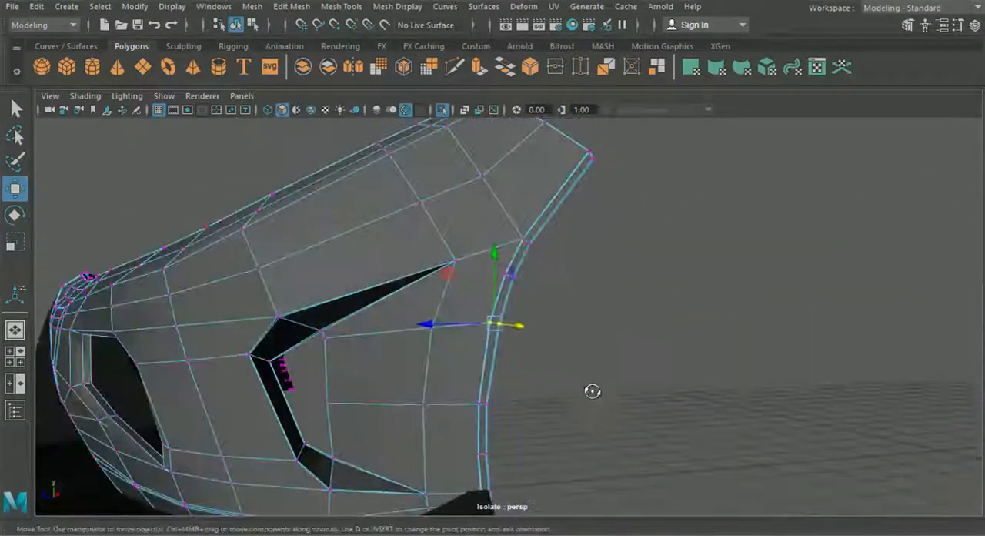
scroll(457, 287, "up", 3)
left_click(291, 6)
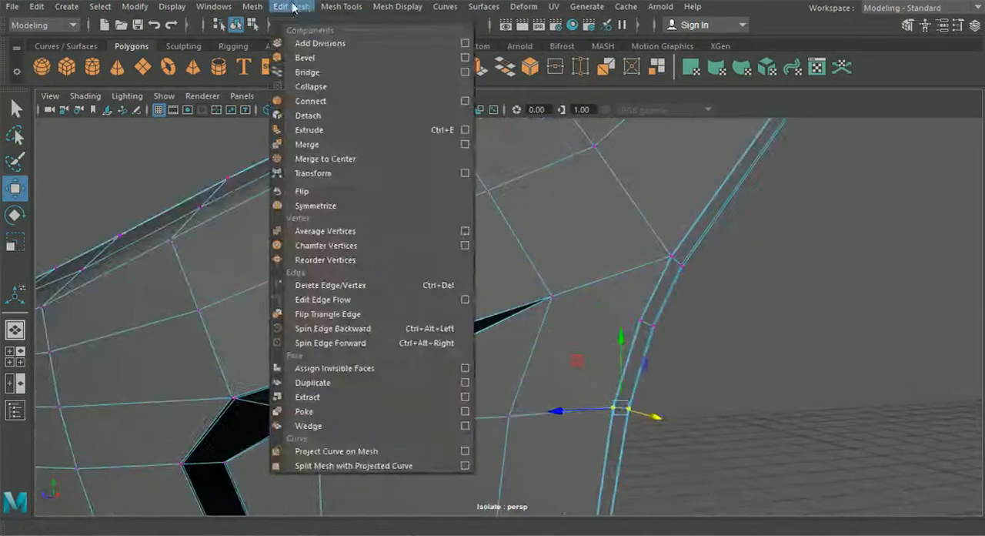
mouse_move(341, 6)
left_click(382, 129)
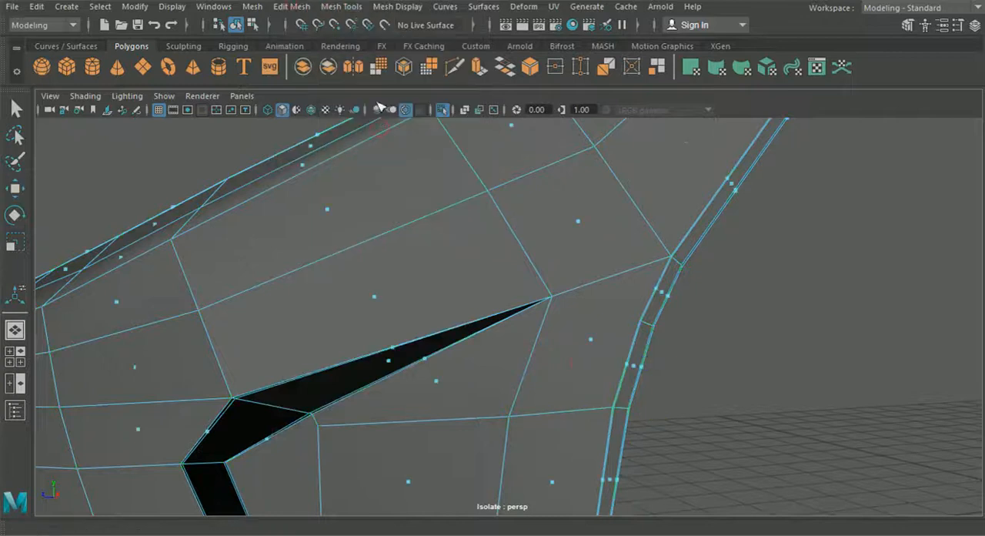
left_click(341, 6)
left_click(338, 115)
left_click_drag(413, 275, 556, 342, "alt")
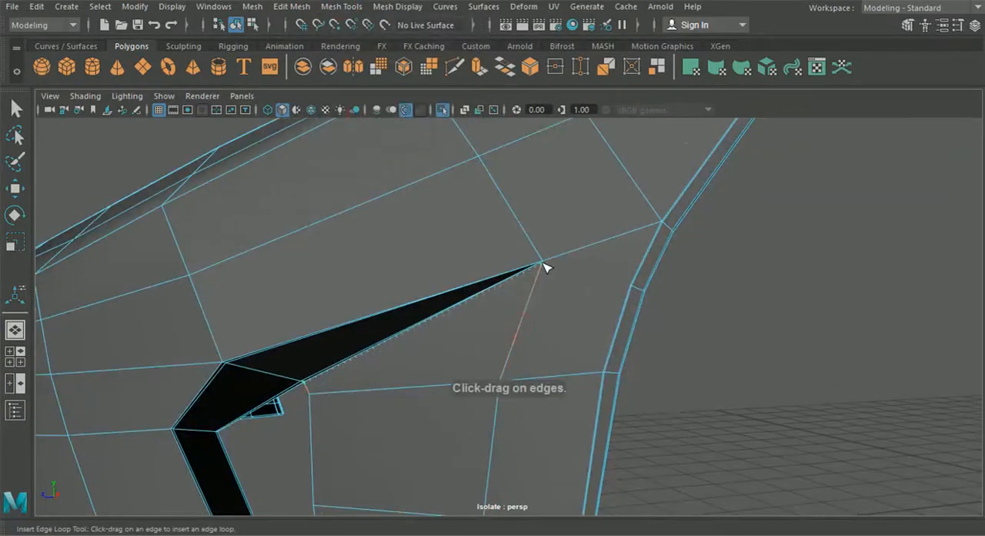
left_click_drag(537, 327, 537, 326)
middle_click_drag(505, 366, 506, 338, "alt")
Step: Cut edges from the side opening's lower and upper tips to the nearby short cuts on the wheel-arch border
middle_click_drag(489, 504, 476, 378, "alt")
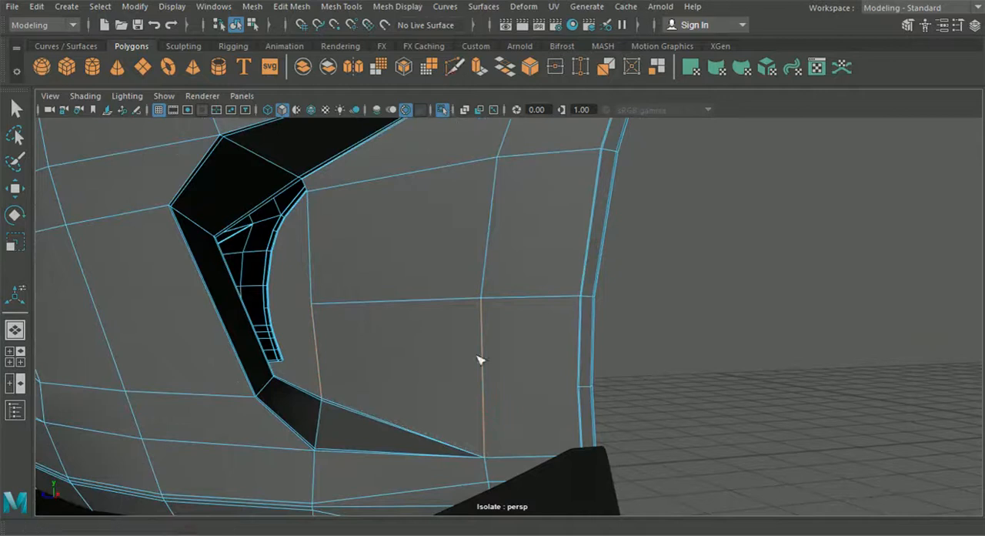
middle_click_drag(483, 416, 472, 362, "alt")
left_click(472, 400)
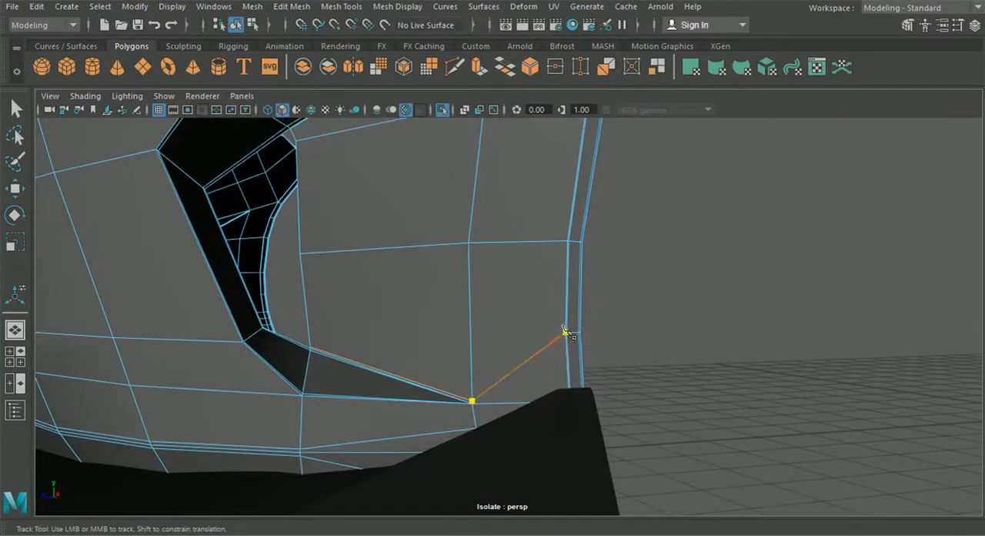
middle_click_drag(550, 191, 460, 475, "alt")
scroll(435, 373, "up", 3)
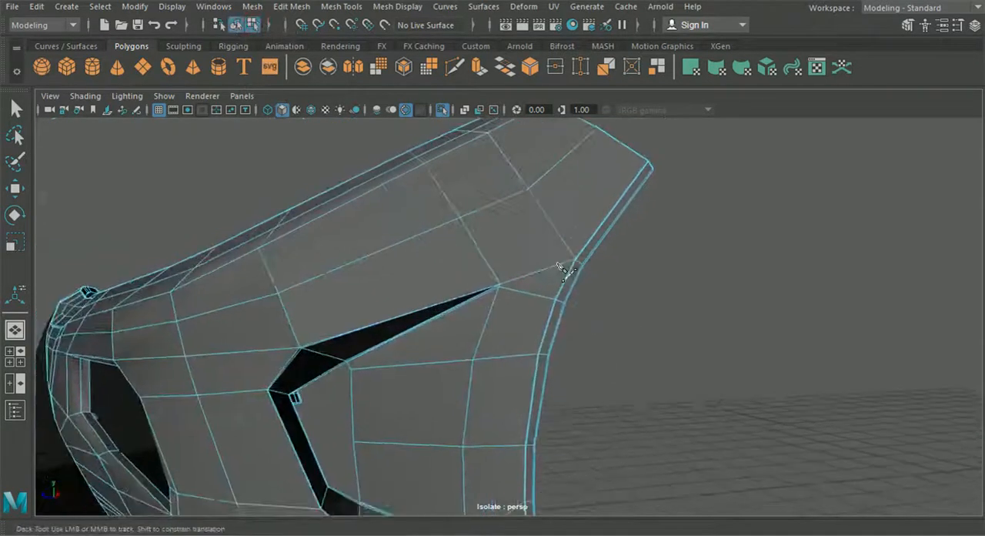
Step: Return to object mode and turn on the smooth mesh preview for the bumper
left_click(236, 24)
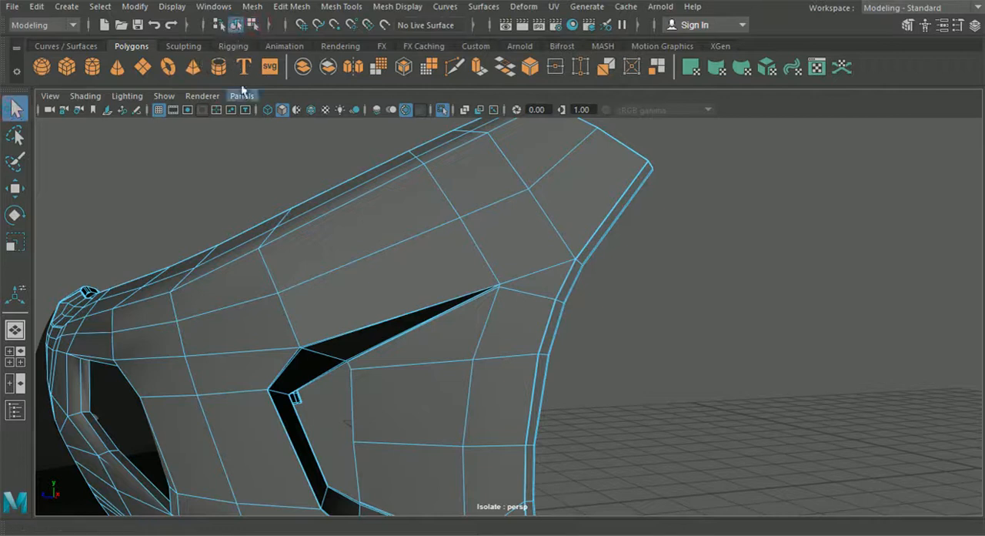
left_click(246, 170)
scroll(267, 246, "down", 5)
left_click_drag(267, 247, 356, 296, "alt")
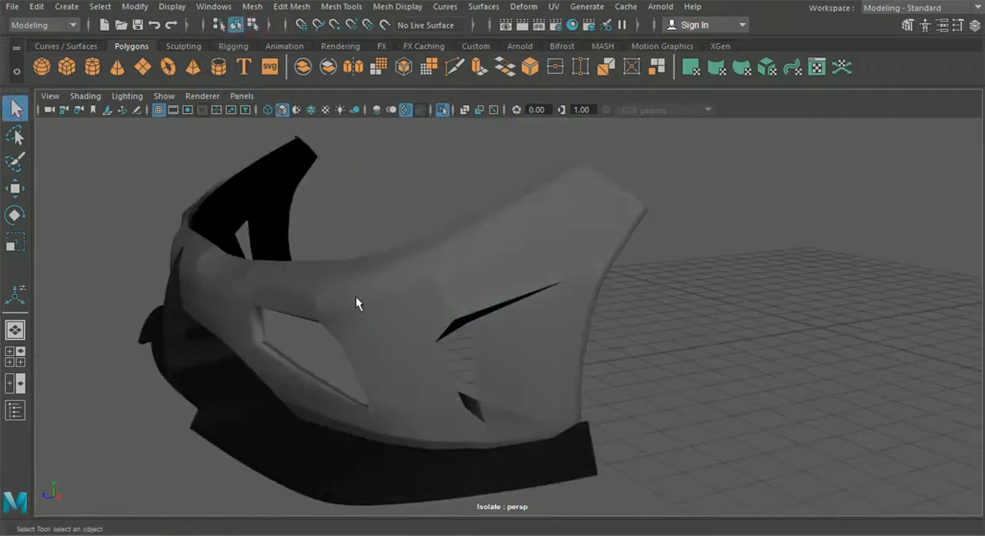
left_click(372, 318)
middle_click_drag(372, 319, 436, 308, "alt")
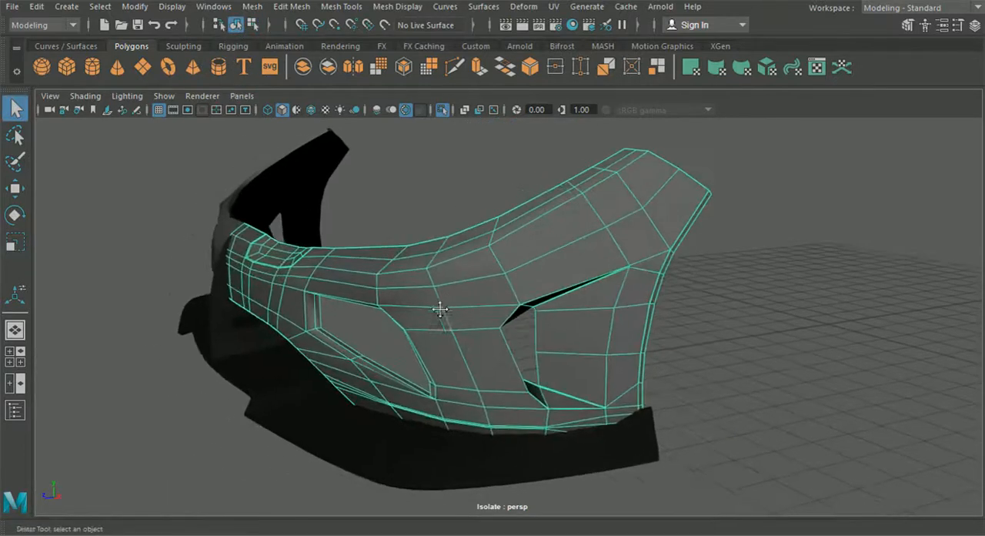
key("3")
Step: Examine the smoothed bumper around its openings and wheel-arch edge from the side and front, and restore the unsmoothed display
scroll(624, 343, "up", 3)
left_click_drag(624, 343, 604, 341, "alt")
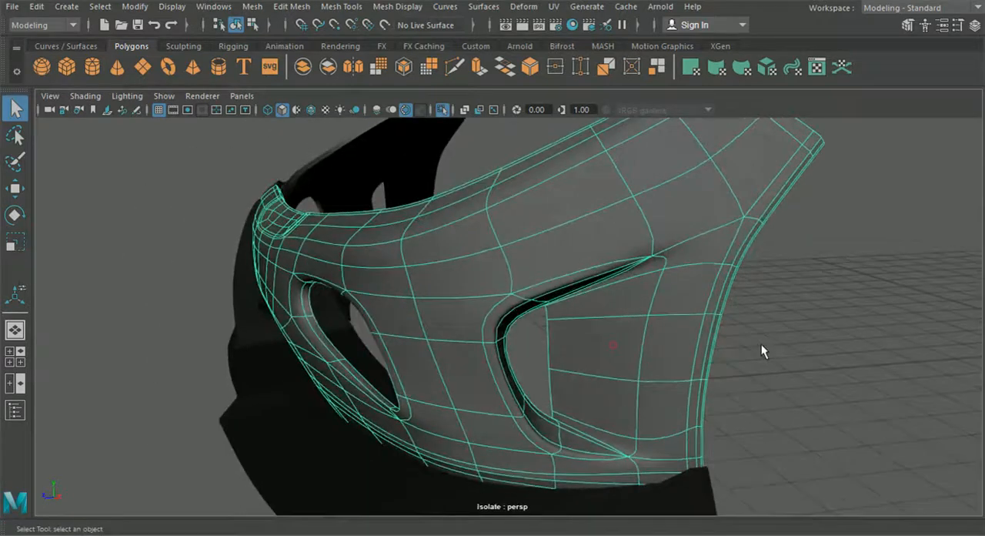
left_click(761, 344)
scroll(723, 356, "down", 3)
left_click_drag(722, 355, 504, 414, "alt")
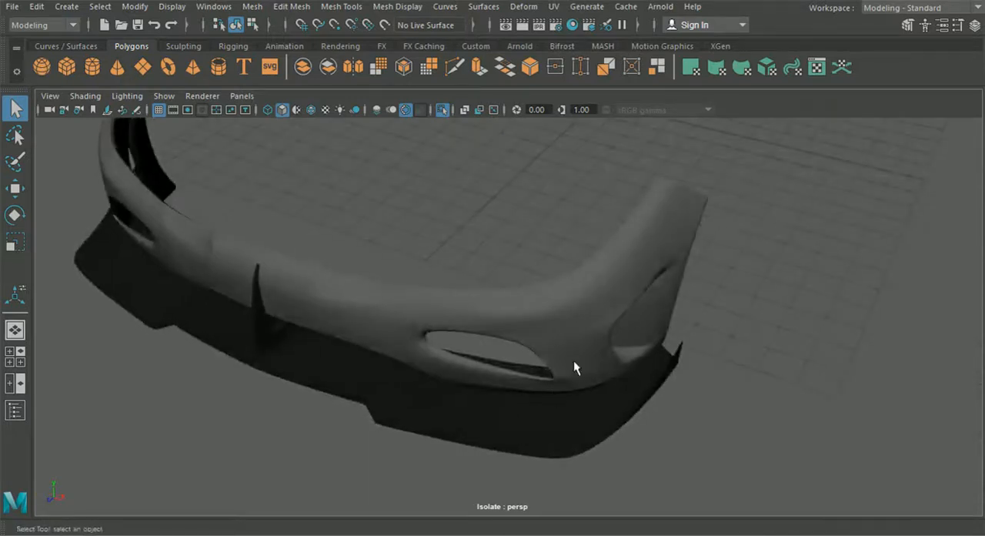
scroll(572, 356, "up", 5)
left_click(571, 357)
key("1")
Step: Adjust the vertex at the front opening's upper outer corner to refine the bumper's curvature, and return to object mode
left_click_drag(588, 377, 503, 321, "alt")
right_click_drag(503, 321, 470, 198)
left_click_drag(470, 197, 497, 226, "alt")
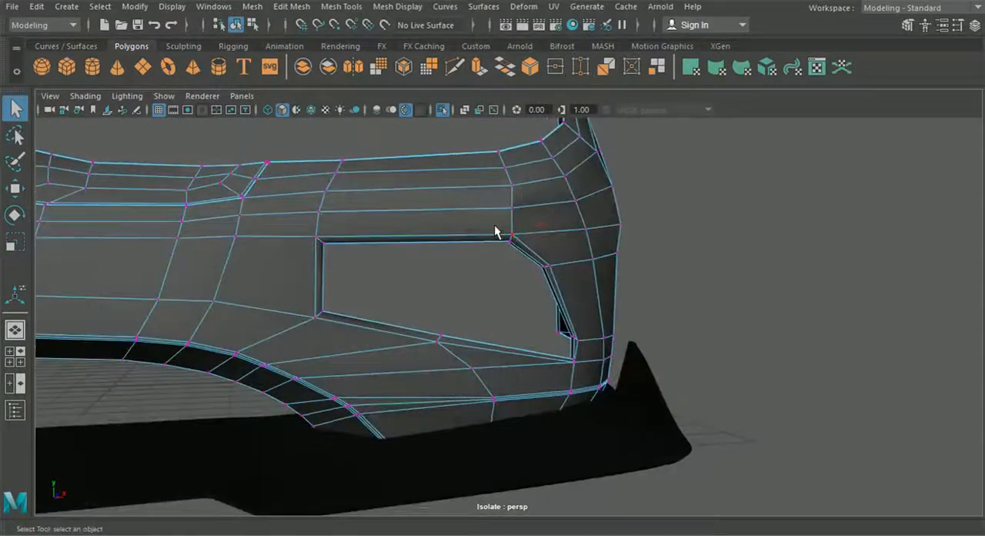
left_click(11, 195)
left_click_drag(514, 308, 336, 330, "alt")
left_click_drag(425, 327, 408, 241, "alt")
left_click_drag(407, 241, 582, 352, "alt")
left_click_drag(602, 308, 603, 307)
left_click_drag(602, 307, 437, 322, "alt")
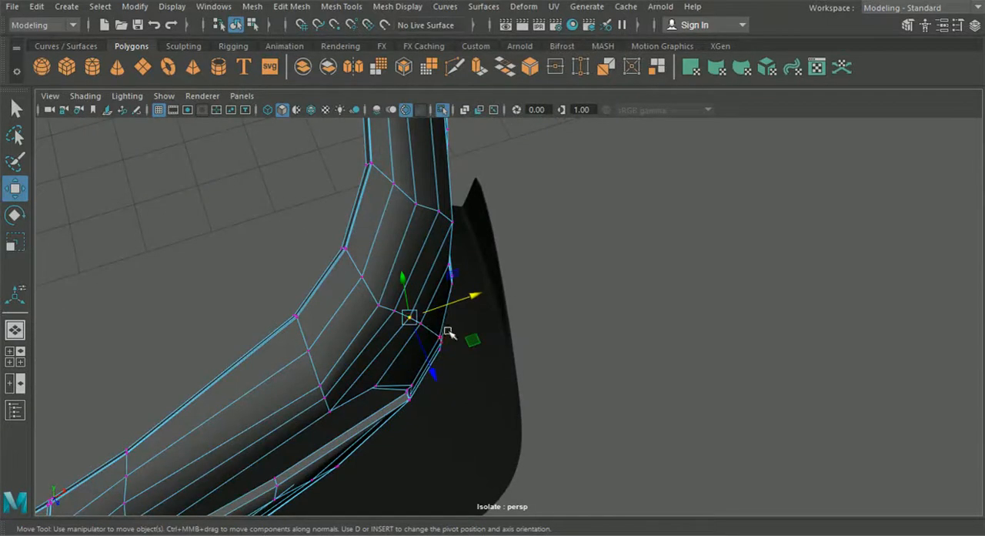
left_click_drag(664, 388, 323, 231, "alt")
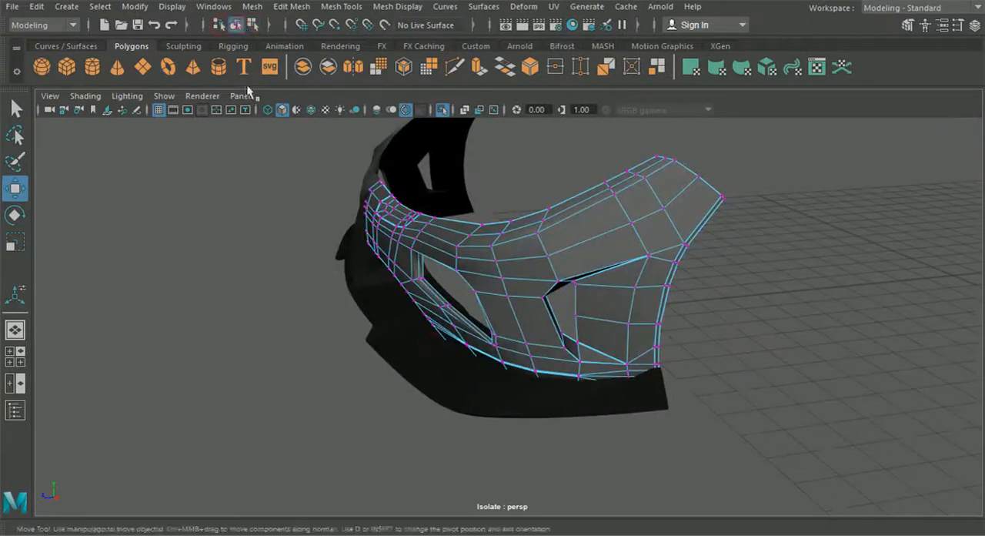
left_click(284, 268)
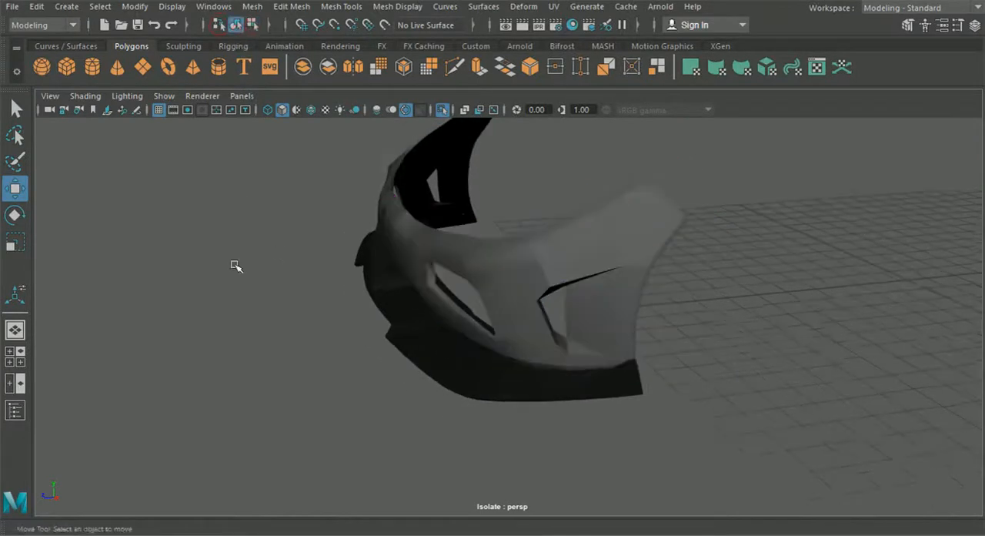
Step: Reposition the inner rim vertex at the front opening's lower outer corner
scroll(345, 325, "up", 3)
left_click_drag(345, 325, 471, 284, "alt")
left_click_drag(478, 352, 616, 347, "alt")
scroll(604, 361, "up", 2)
middle_click_drag(483, 386, 514, 344, "alt")
scroll(584, 392, "up", 4)
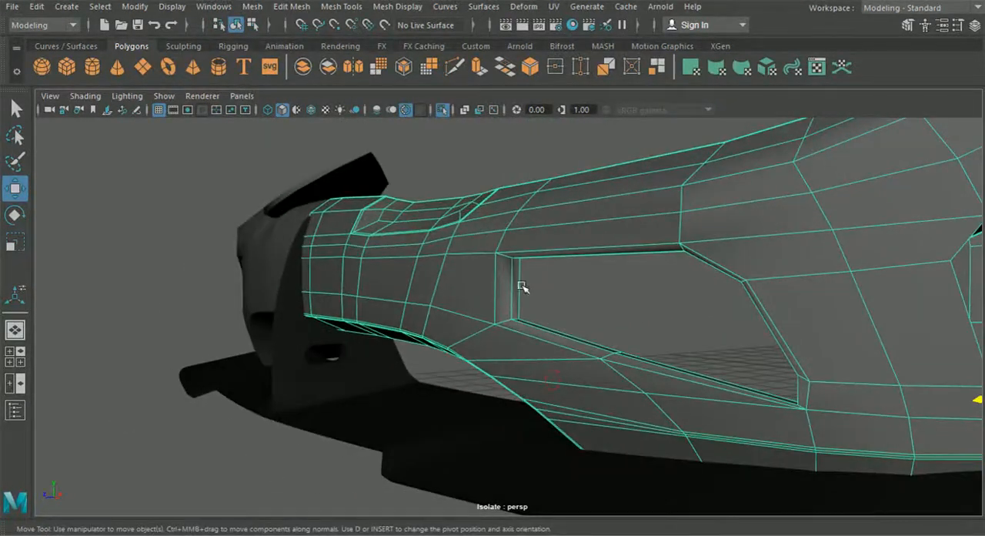
left_click_drag(521, 286, 413, 288, "alt")
middle_click_drag(414, 288, 250, 225, "alt")
right_click_drag(762, 243, 693, 147)
middle_click_drag(749, 372, 519, 227, "alt")
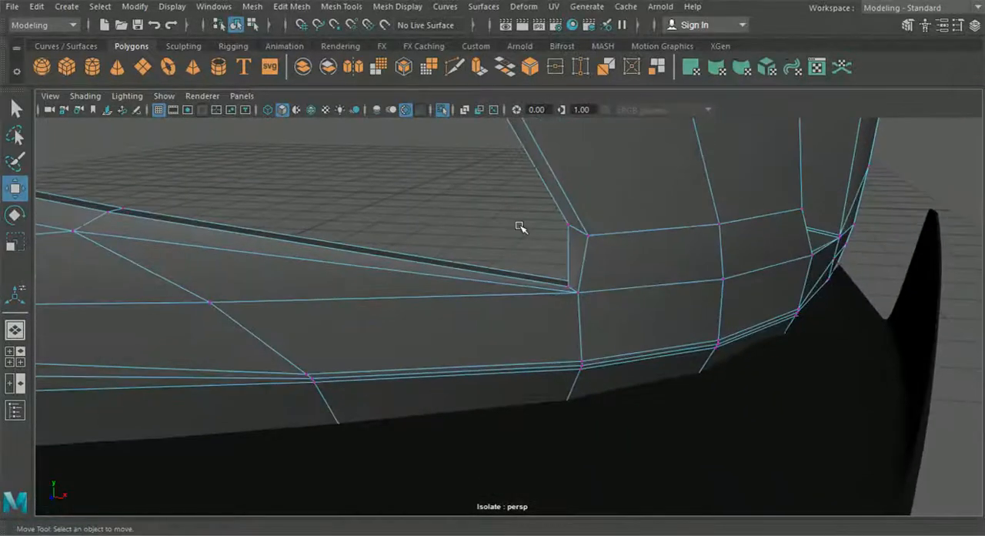
left_click(556, 311)
left_click_drag(558, 313, 648, 266, "alt")
middle_click_drag(648, 266, 664, 330, "alt")
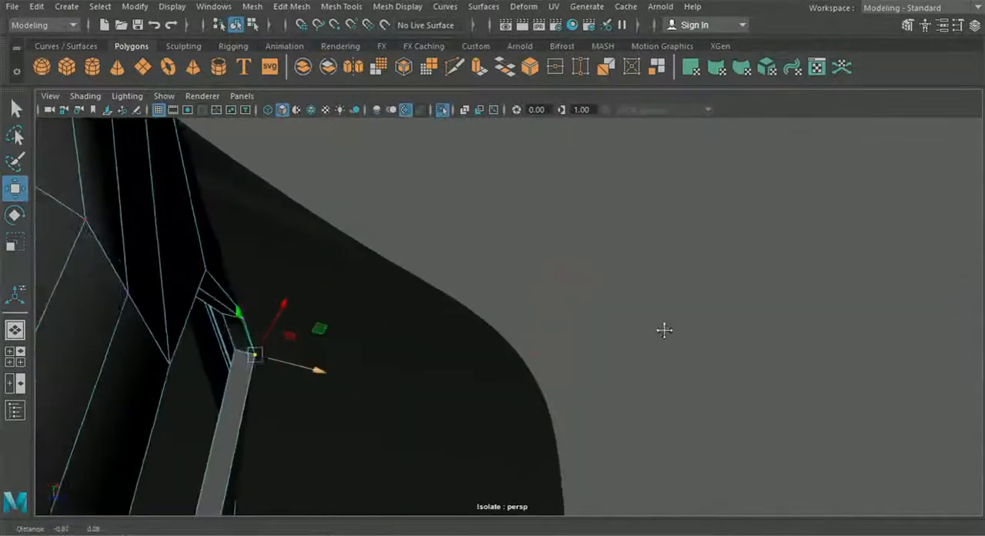
middle_click_drag(421, 346, 465, 340, "alt")
left_click_drag(339, 370, 379, 352, "alt")
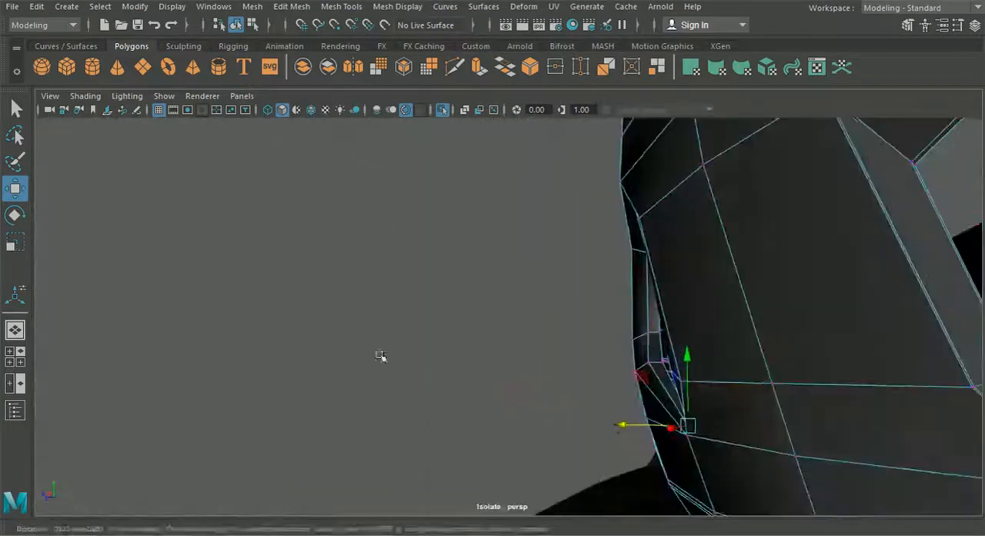
Step: Adjust the inner rim vertices just above the front opening's lower outer corner
middle_click_drag(521, 410, 413, 369, "alt")
scroll(461, 392, "up", 3)
left_click_drag(493, 408, 627, 476, "alt")
scroll(627, 477, "up", 3)
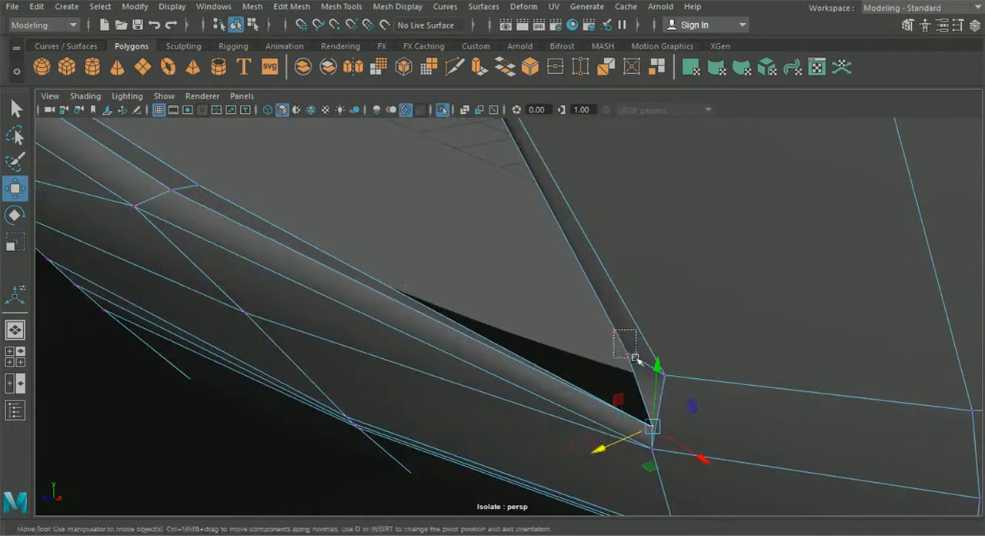
left_click_drag(600, 371, 499, 447, "alt")
left_click_drag(539, 337, 503, 386, "alt")
Step: Select the inner rim edges along the front opening's bottom and lower outer corner and extrude them into the opening's depth
right_click_drag(493, 108, 485, 200)
right_click_drag(491, 83, 492, 71)
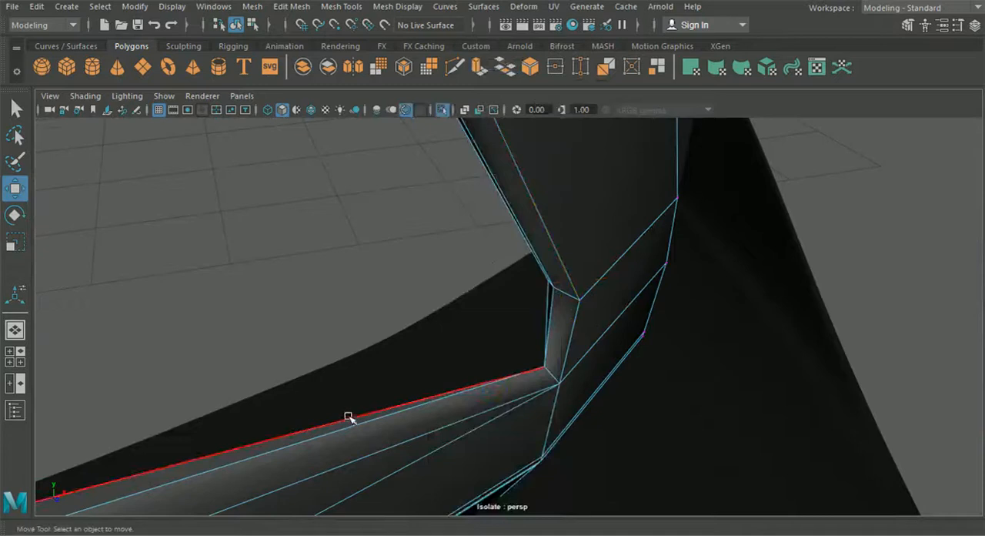
right_click_drag(347, 418, 348, 422)
right_click_drag(353, 148, 352, 148)
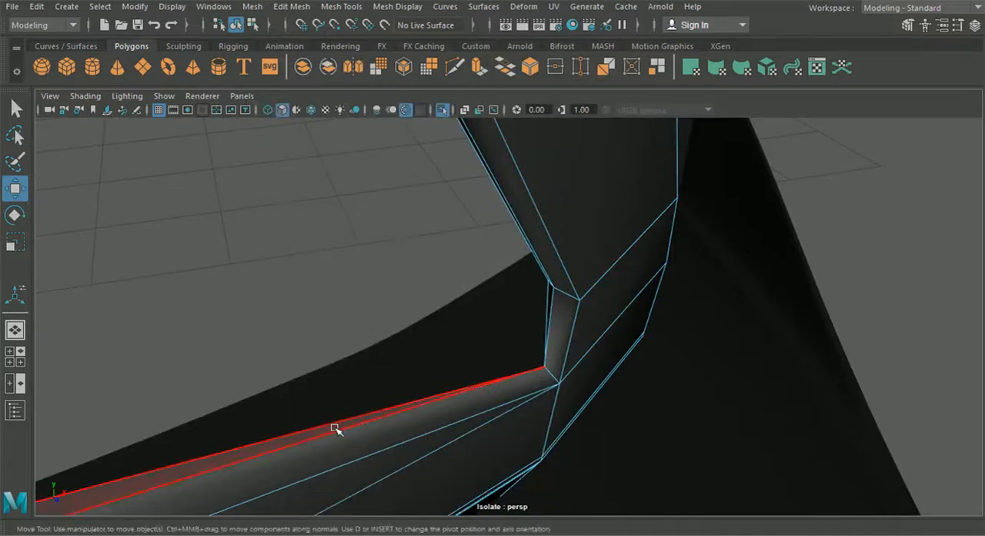
right_click_drag(555, 295, 557, 68)
left_click_drag(551, 308, 504, 327, "alt")
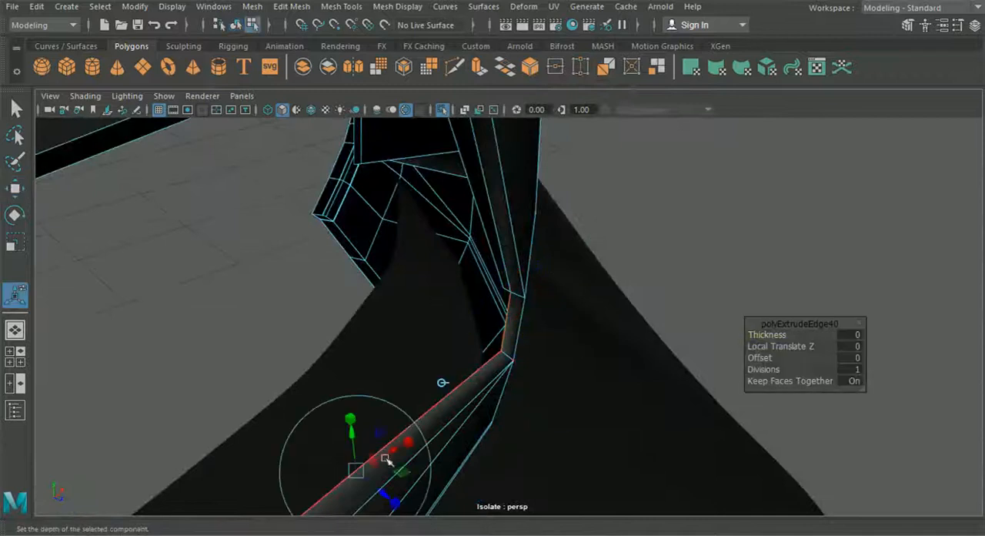
left_click_drag(514, 392, 590, 316, "alt")
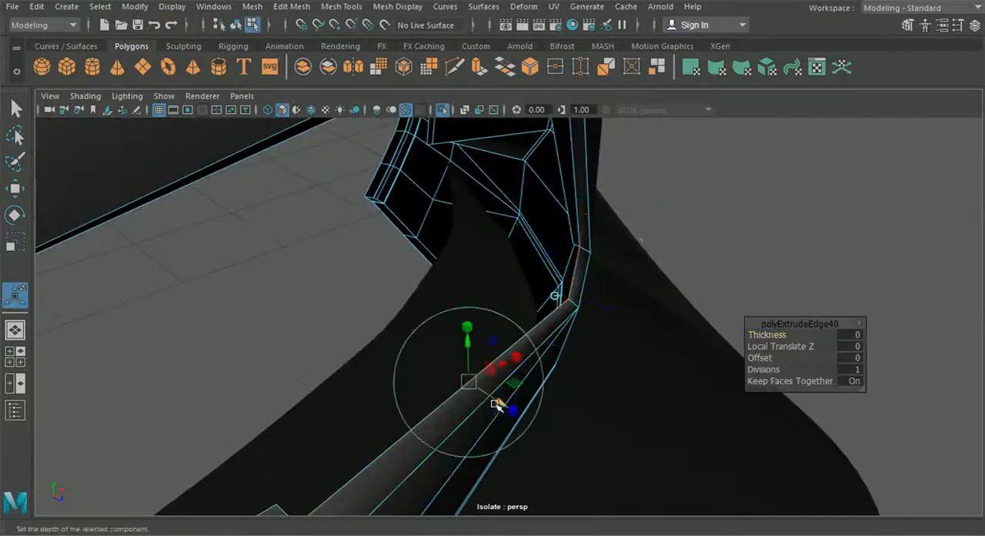
left_click_drag(484, 403, 427, 378, "alt")
right_click_drag(427, 377, 346, 124)
Step: Merge the vertices where the newly extruded rim meets the existing rim at the front opening's bottom
left_click_drag(346, 355, 395, 446, "alt")
middle_click_drag(396, 446, 480, 431, "alt")
scroll(480, 431, "up", 5)
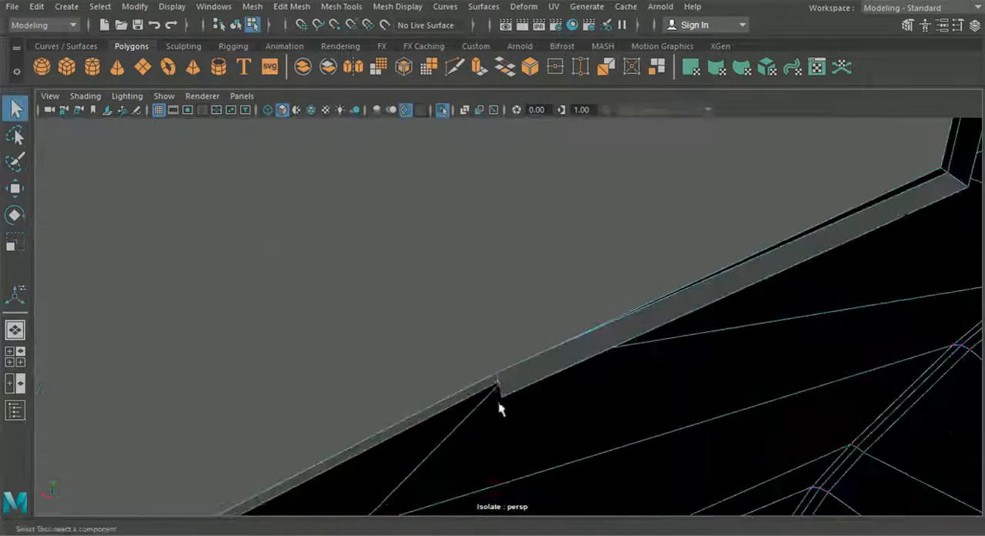
left_click(290, 7)
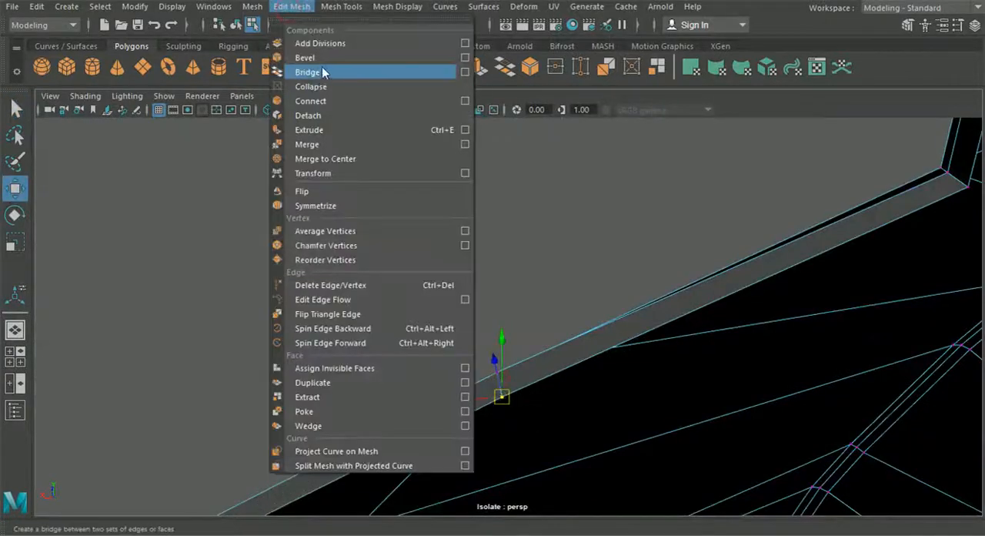
left_click(327, 146)
Step: Merge the remaining separate vertices at the joints of the front opening's inner rim
left_click_drag(431, 323, 525, 429, "alt")
scroll(372, 290, "up", 3)
left_click_drag(372, 290, 359, 415, "alt")
middle_click_drag(359, 416, 367, 403, "alt")
left_click_drag(367, 403, 333, 369, "alt")
left_click(290, 8)
left_click(326, 146)
left_click(292, 8)
left_click(326, 147)
Step: Return to object mode and examine the smoothed bumper around the front opening
left_click_drag(346, 254, 261, 295, "alt")
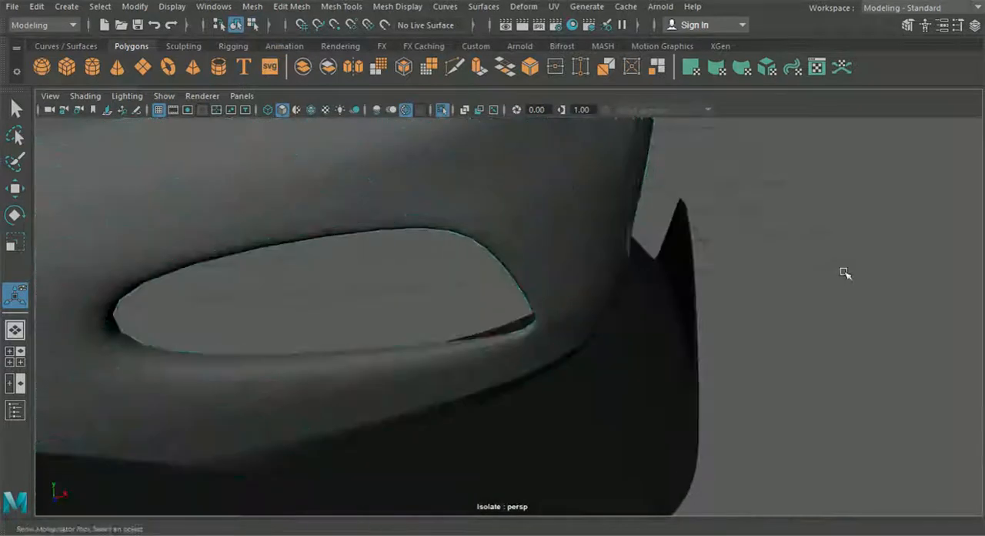
left_click_drag(844, 273, 468, 278, "alt")
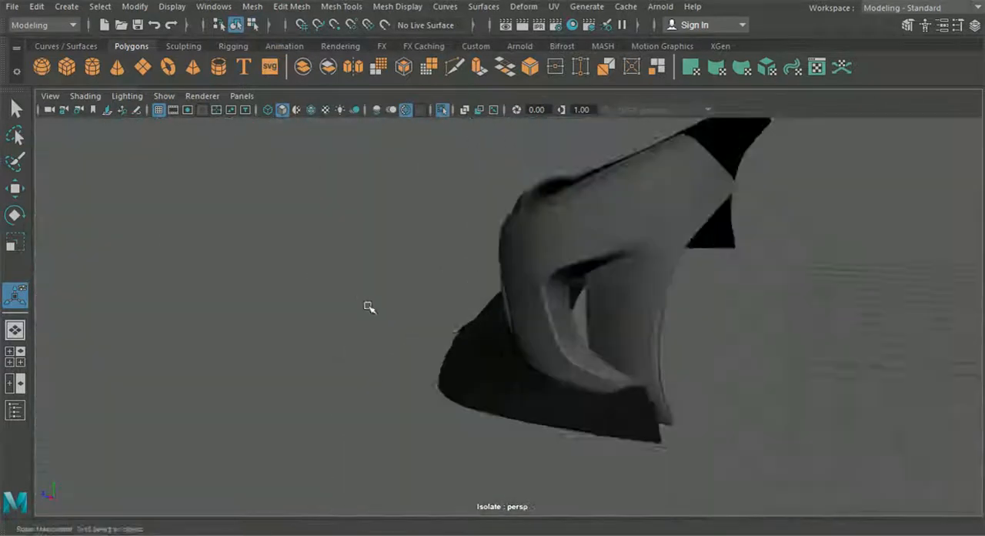
mouse_move(369, 306)
left_mouse_down("alt")
mouse_move(474, 351)
mouse_move(539, 299)
left_mouse_up("alt")
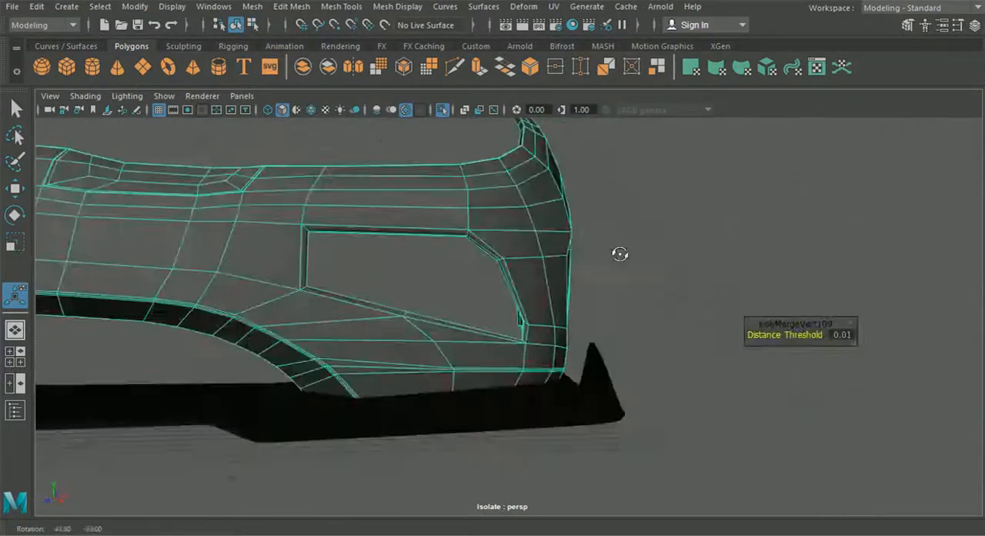
left_click_drag(620, 254, 345, 267, "alt")
right_click_drag(534, 192, 492, 194)
left_click_drag(517, 208, 485, 245, "alt")
Step: Show the unsmoothed bumper mesh and reposition the inner rim vertex just above the front opening's lower outer corner
left_click(471, 222)
left_click(20, 190)
left_click_drag(401, 285, 560, 331, "alt")
left_click_drag(735, 330, 731, 324)
left_click_drag(733, 329, 783, 240, "alt")
left_click_drag(674, 221, 450, 278, "alt")
left_click_drag(438, 241, 558, 257, "alt")
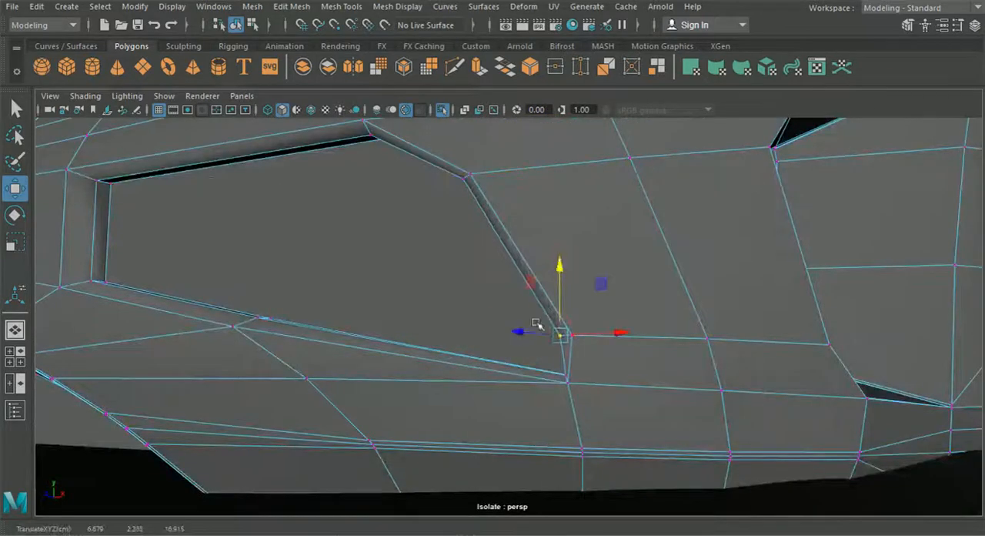
left_click_drag(608, 333, 434, 356, "alt")
left_click_drag(431, 300, 493, 384, "alt")
left_click_drag(672, 343, 667, 343)
Step: Preview the bumper smoothed and check the shape of the front opening's rim
scroll(666, 344, "down", 5)
scroll(315, 299, "down", 8)
right_click_drag(317, 304, 352, 295)
key("3")
left_click(462, 416)
left_click_drag(493, 338, 732, 335, "alt")
scroll(611, 299, "up", 5)
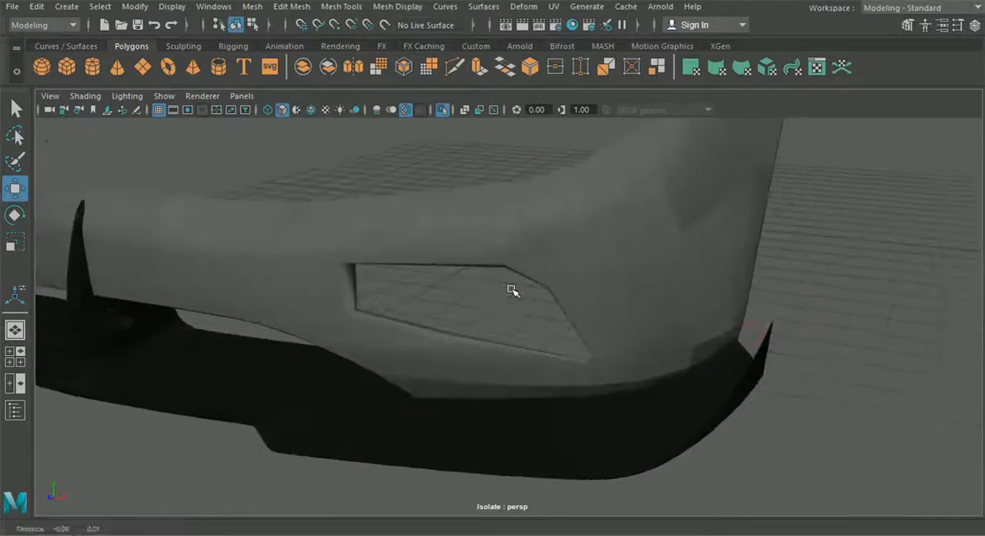
left_click_drag(513, 291, 411, 212, "alt")
Step: Overlay the wireframe on the shaded bumper and insert an edge loop close to the edge line rising from the opening's upper inner corner
left_click(310, 110)
left_click(387, 318)
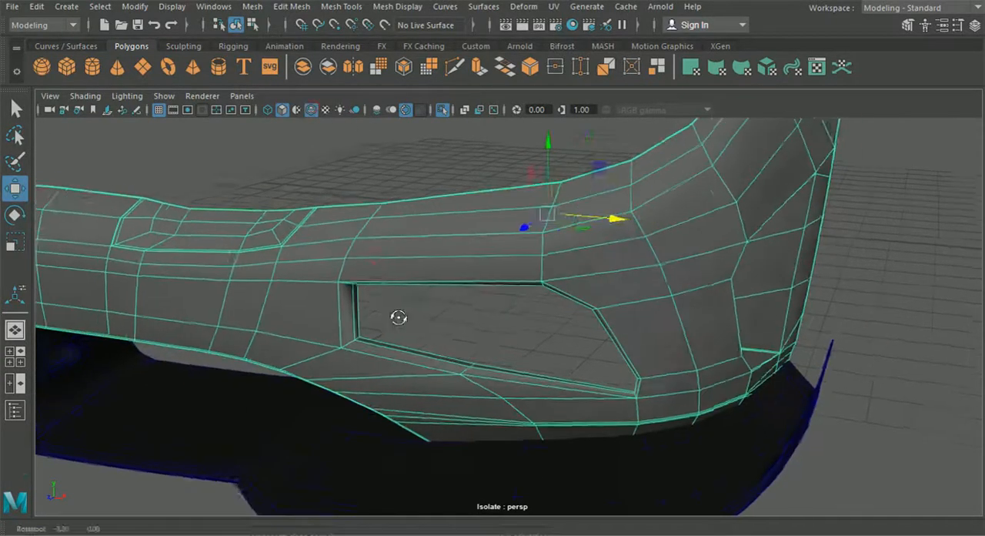
scroll(392, 315, "up", 4)
left_click_drag(415, 332, 417, 272, "alt")
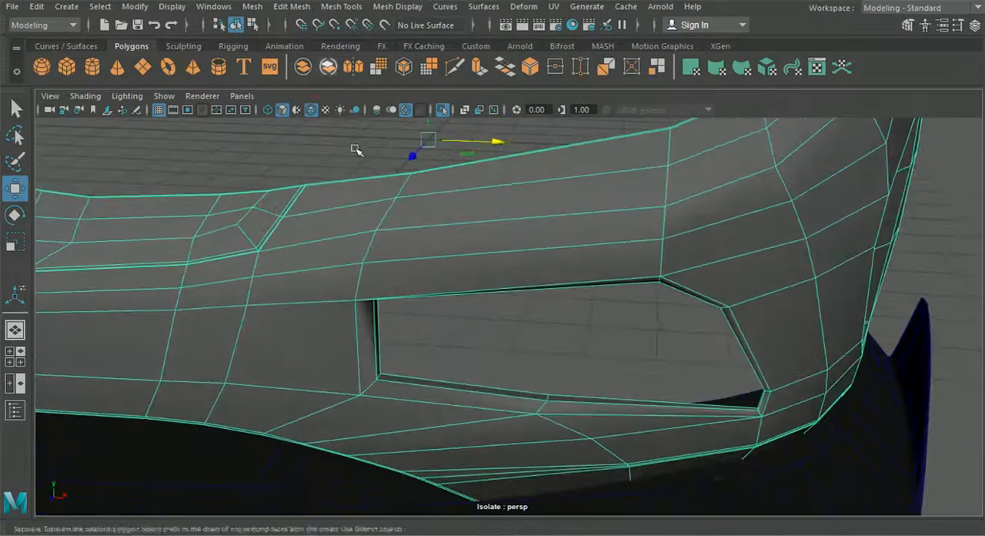
left_click(291, 6)
mouse_move(350, 7)
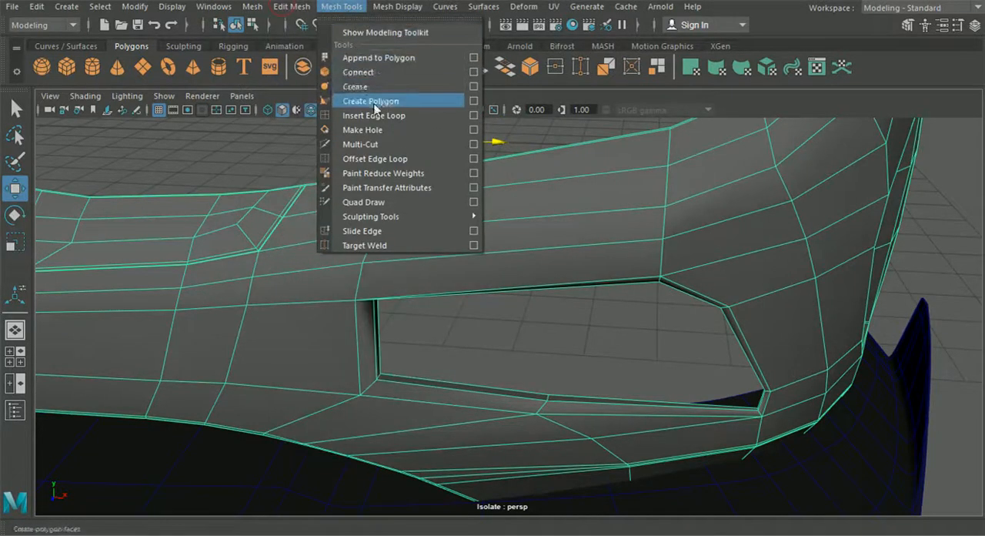
left_click(374, 115)
scroll(470, 266, "up", 5)
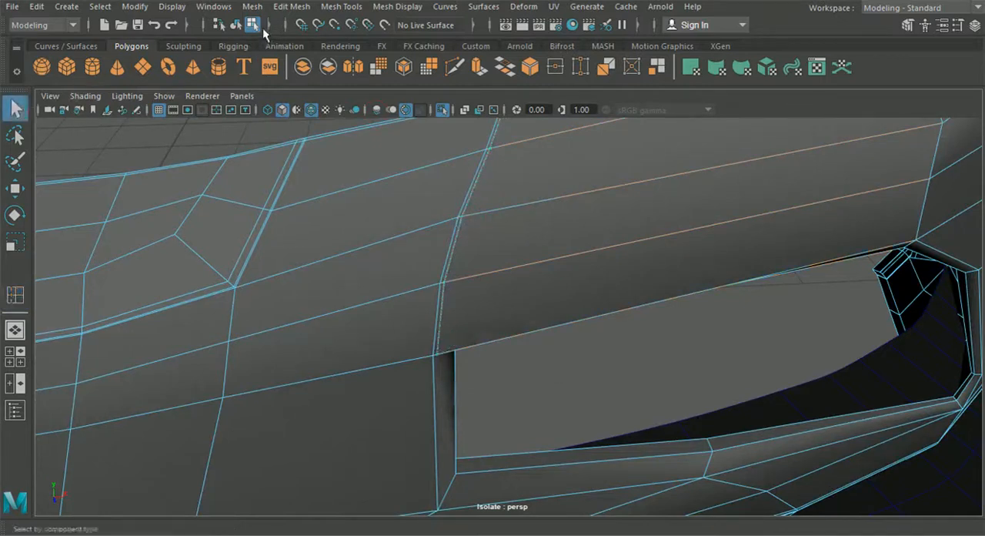
Step: Select the narrow face strip above the opening's upper inner corner and extrude it inward to form a panel-gap groove
left_click(239, 27)
scroll(404, 187, "down", 2)
middle_click_drag(404, 187, 404, 206, "alt")
left_click(402, 153)
right_click_drag(467, 206, 469, 168)
left_click(493, 200)
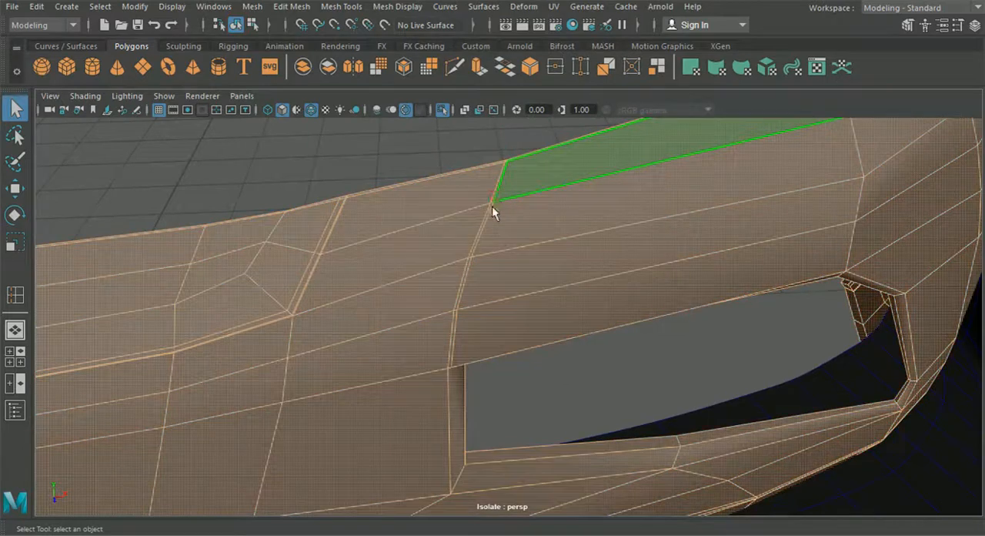
scroll(486, 224, "up", 3)
left_click(437, 250)
double_click(450, 211, "shift")
left_click_drag(460, 238, 442, 237, "alt")
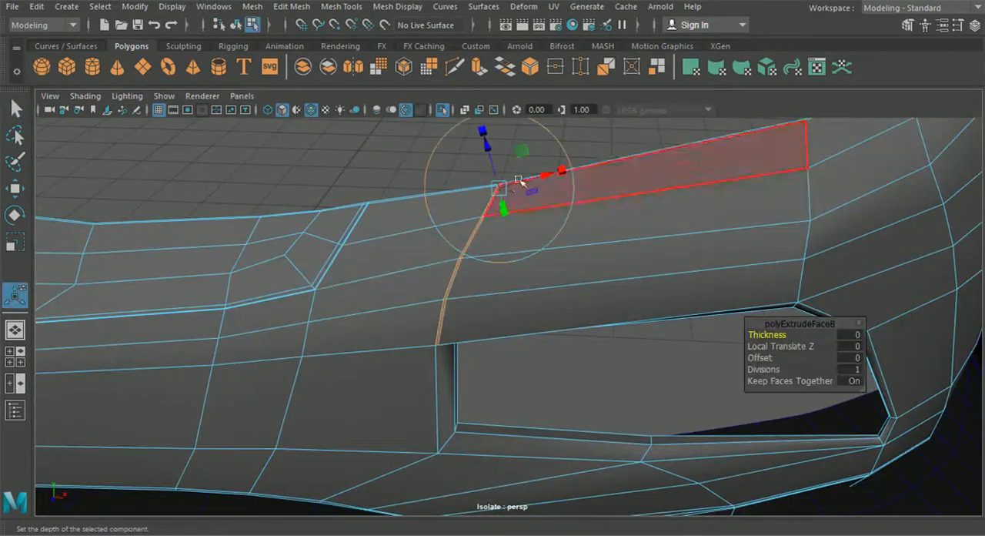
scroll(508, 193, "up", 5)
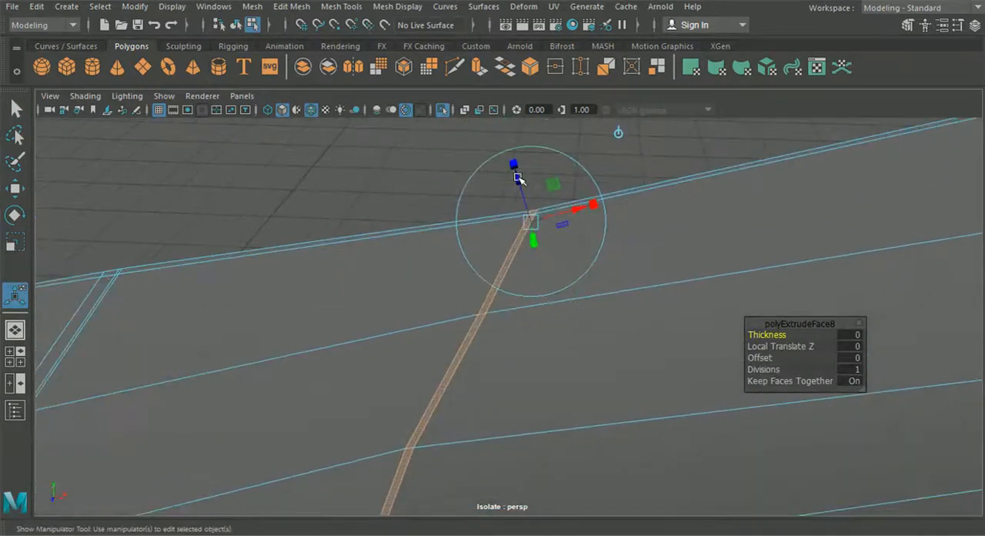
left_click_drag(527, 262, 477, 247, "alt")
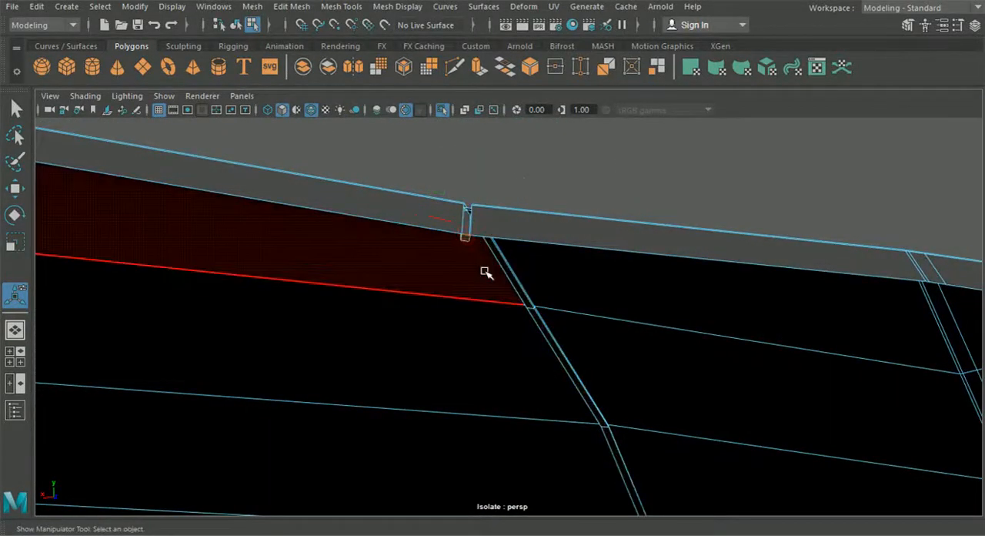
Step: Examine the extruded groove from behind and in front, at the bumper's top flange and the opening's upper inner corner
scroll(484, 277, "down", 5)
middle_click_drag(479, 339, 526, 290, "alt")
scroll(631, 354, "up", 5)
middle_click_drag(631, 354, 449, 321, "alt")
scroll(449, 321, "up", 3)
left_click_drag(449, 321, 492, 300, "alt")
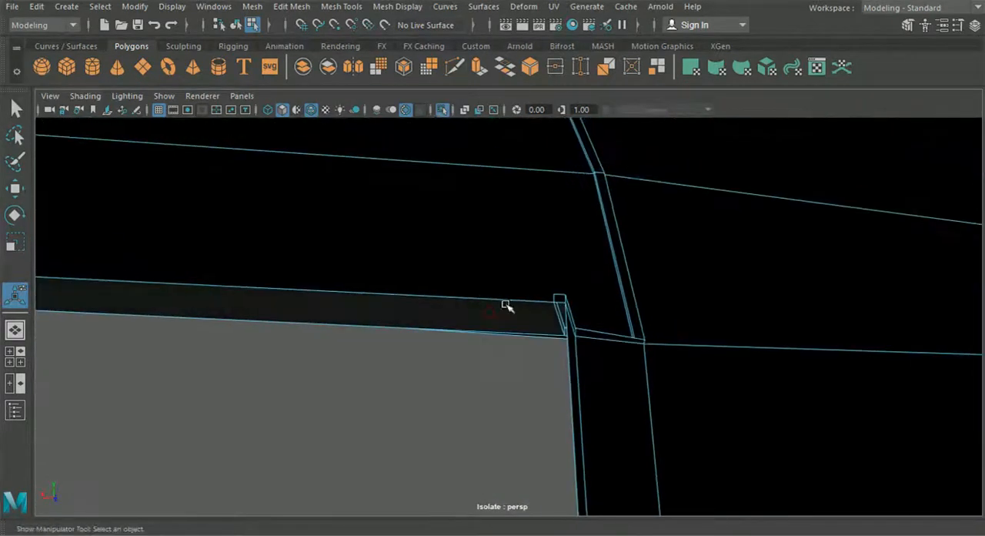
scroll(500, 306, "down", 5)
left_click_drag(425, 297, 583, 356, "alt")
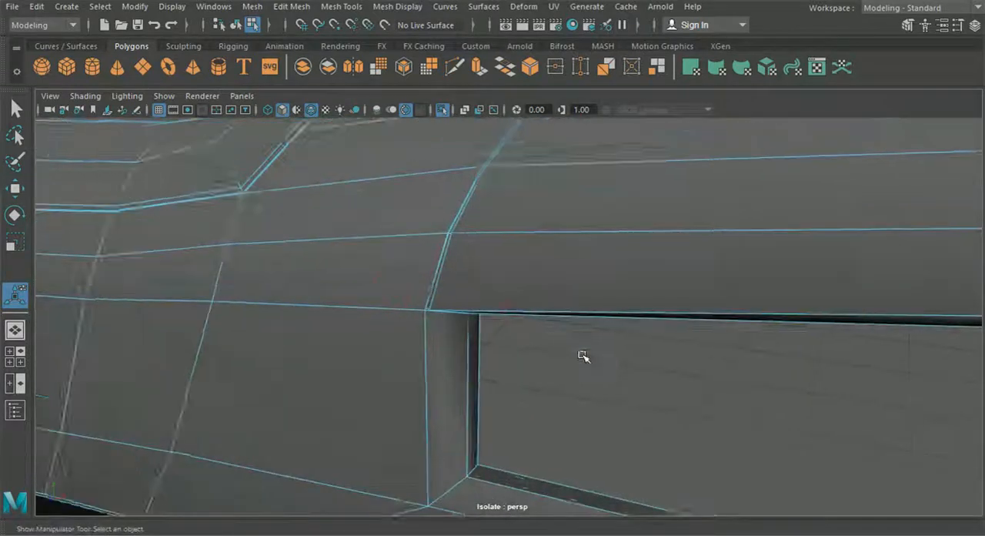
scroll(583, 356, "up", 4)
middle_click_drag(479, 266, 516, 354, "alt")
scroll(517, 354, "up", 2)
Step: Insert a supporting edge loop around the front opening's rim, close to its outer border
left_click(342, 7)
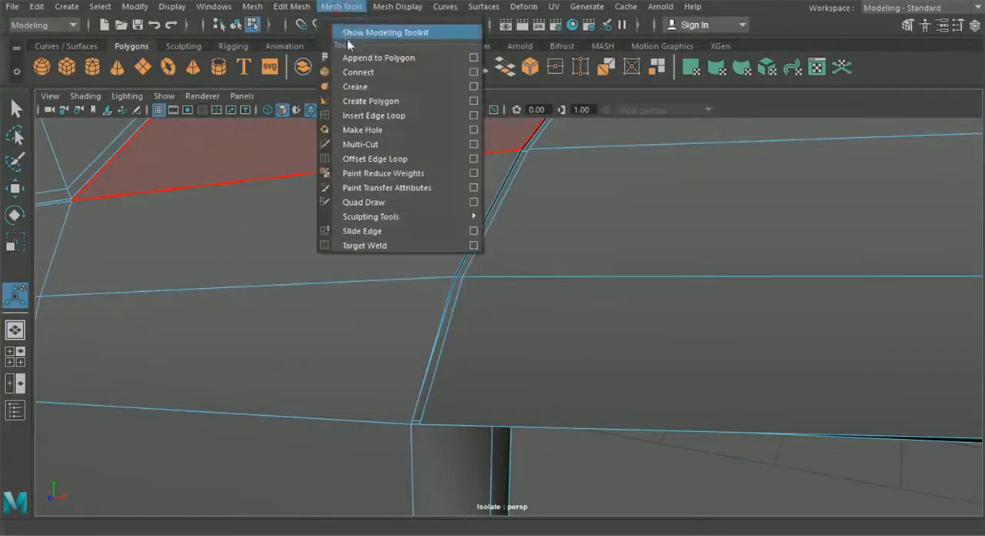
left_click(382, 115)
scroll(461, 259, "up", 5)
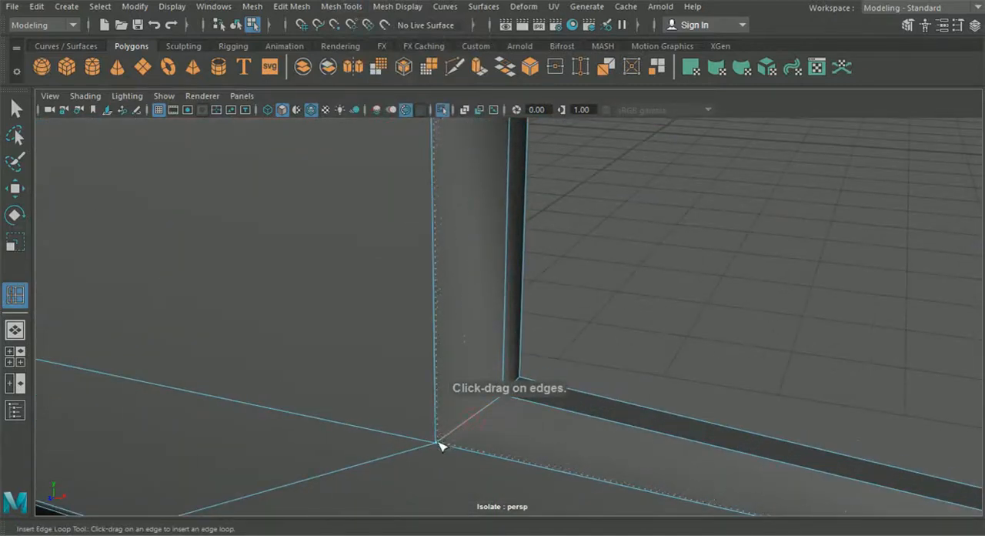
left_click_drag(439, 445, 438, 444)
scroll(447, 424, "down", 4)
middle_click_drag(456, 332, 447, 378, "alt")
scroll(447, 377, "up", 3)
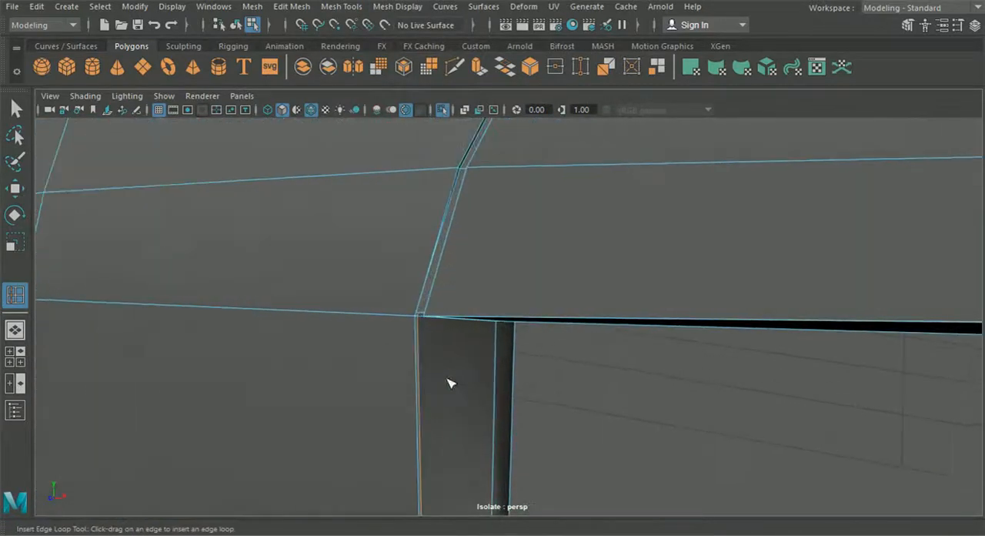
Step: Insert a supporting edge loop along the groove, starting where it meets the opening's upper inner corner
scroll(439, 360, "up", 2)
left_click_drag(441, 364, 543, 387, "alt")
scroll(542, 372, "up", 3)
scroll(544, 346, "down", 2)
left_click_drag(541, 295, 514, 294, "alt")
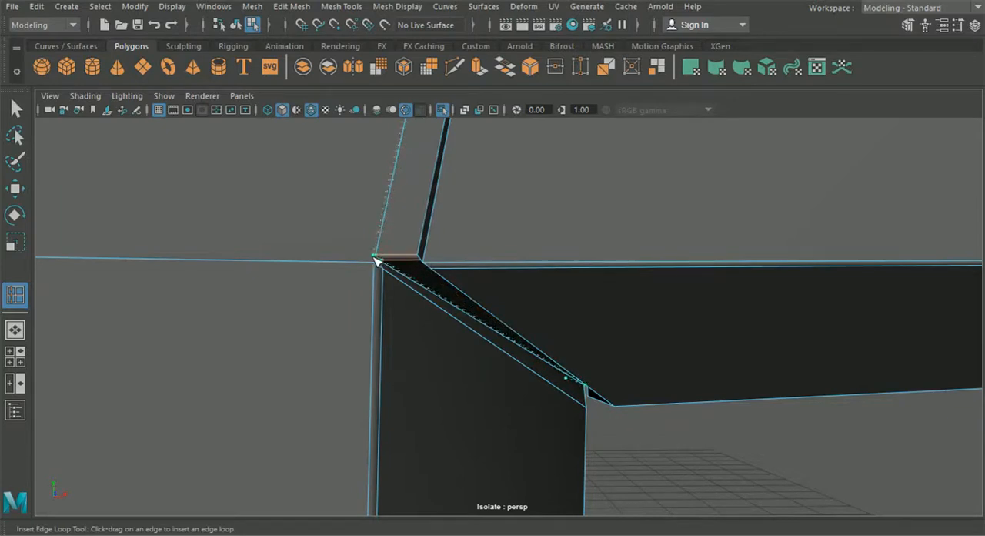
mouse_move(420, 263)
left_mouse_down("alt")
mouse_move(424, 277)
mouse_move(301, 285)
left_mouse_up("alt")
mouse_move(328, 292)
middle_mouse_down("alt")
mouse_move(334, 343)
mouse_move(313, 321)
middle_mouse_up("alt")
Step: Insert further supporting edge loops close to both side borders of the groove
right_click_drag(306, 299, 456, 413, "alt")
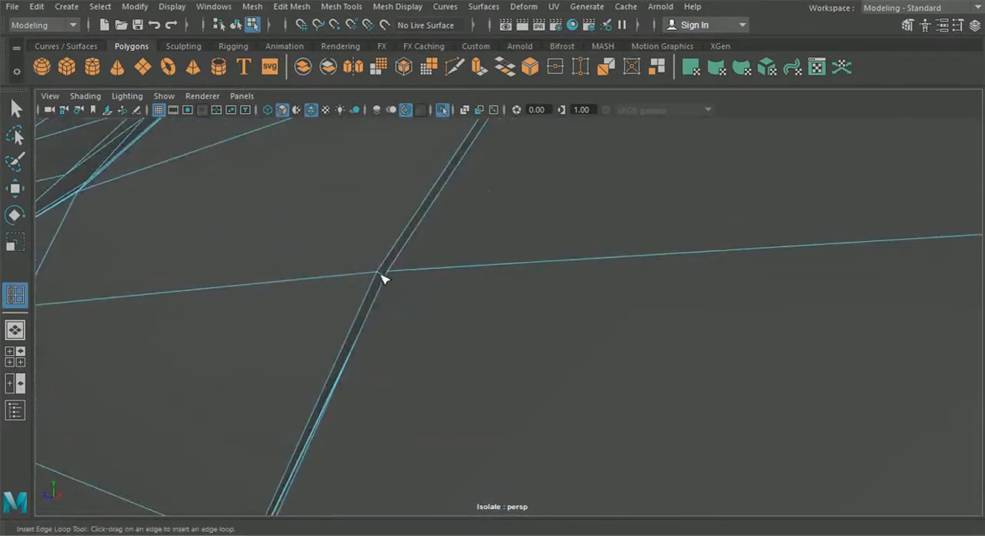
right_click_drag(380, 279, 398, 314, "alt")
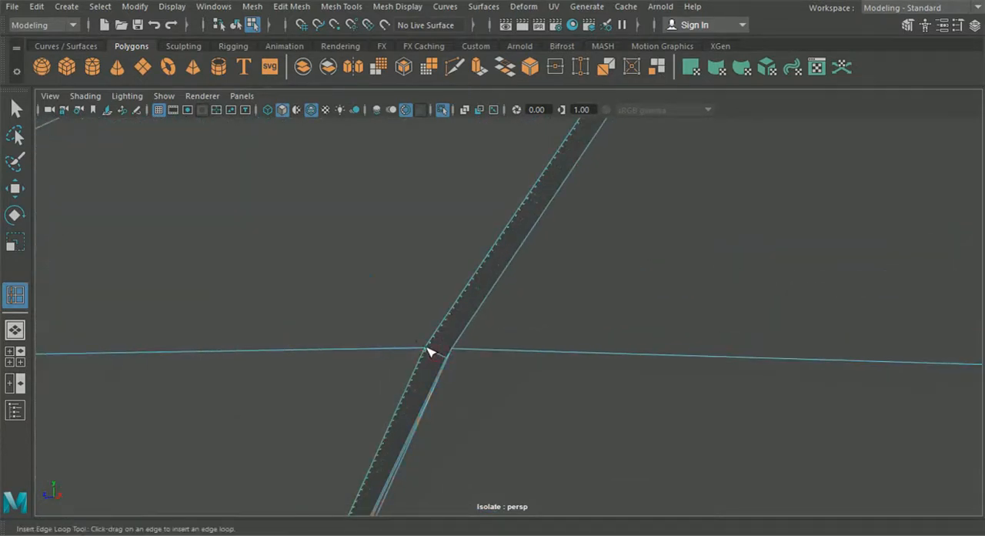
right_click_drag(427, 348, 278, 226, "alt")
left_click_drag(425, 354, 407, 315, "alt")
right_click_drag(407, 314, 469, 332, "alt")
left_click_drag(462, 323, 495, 268, "alt")
right_click_drag(495, 268, 447, 254, "alt")
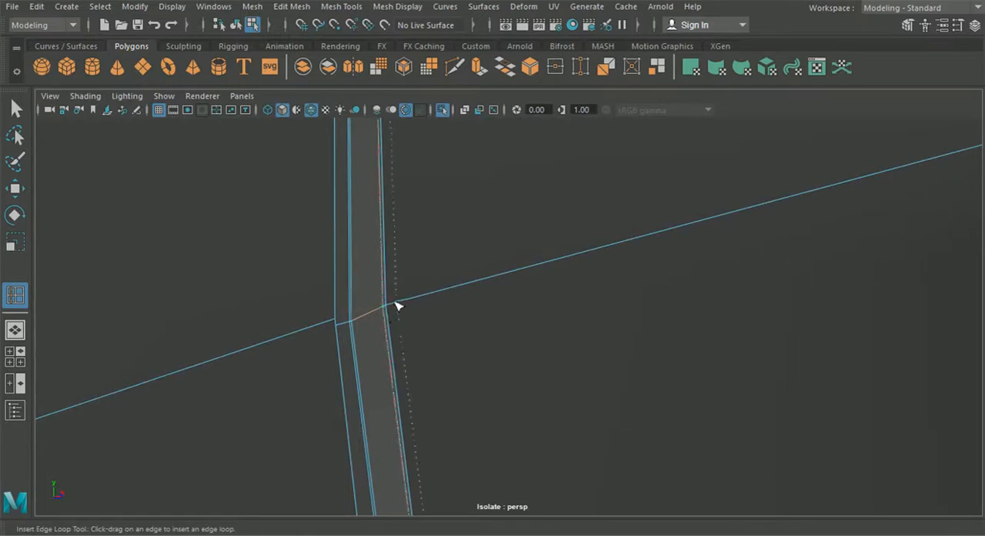
scroll(393, 309, "down", 5)
left_click_drag(398, 314, 341, 318, "alt")
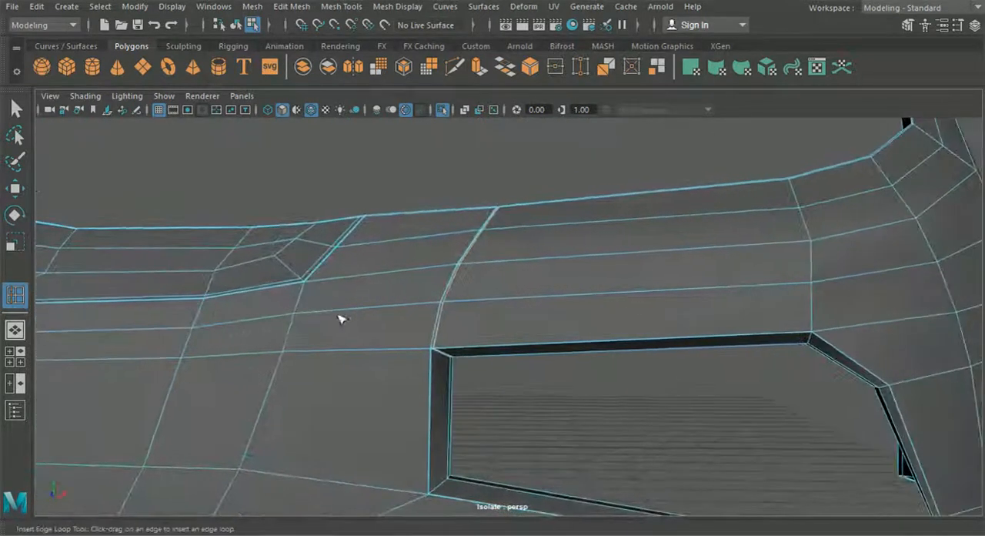
Step: Examine the new edge loops along the groove and the front opening's inner side
right_click_drag(340, 318, 341, 282, "alt")
left_click_drag(372, 307, 325, 297, "alt")
right_click_drag(326, 298, 431, 324, "alt")
middle_click_drag(431, 323, 455, 260, "alt")
right_click_drag(454, 260, 444, 312, "alt")
left_click_drag(419, 358, 408, 422, "alt")
scroll(530, 382, "down", 6)
middle_click_drag(530, 382, 536, 362, "alt")
scroll(536, 362, "up", 3)
left_click_drag(533, 363, 454, 356, "alt")
Step: Return to object mode and preview the bumper smoothed with its wireframe
left_click(237, 26)
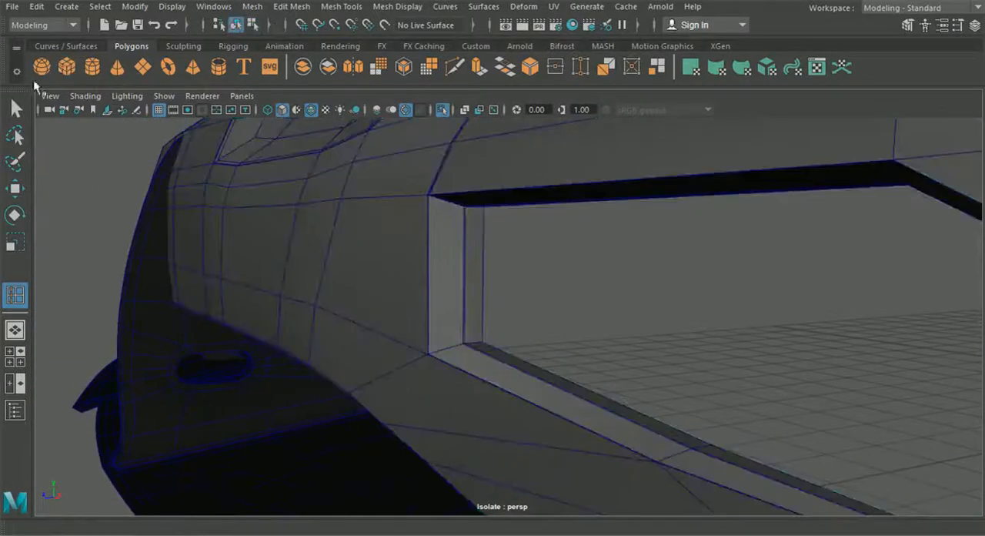
left_click(480, 236)
key("3")
left_click(581, 268)
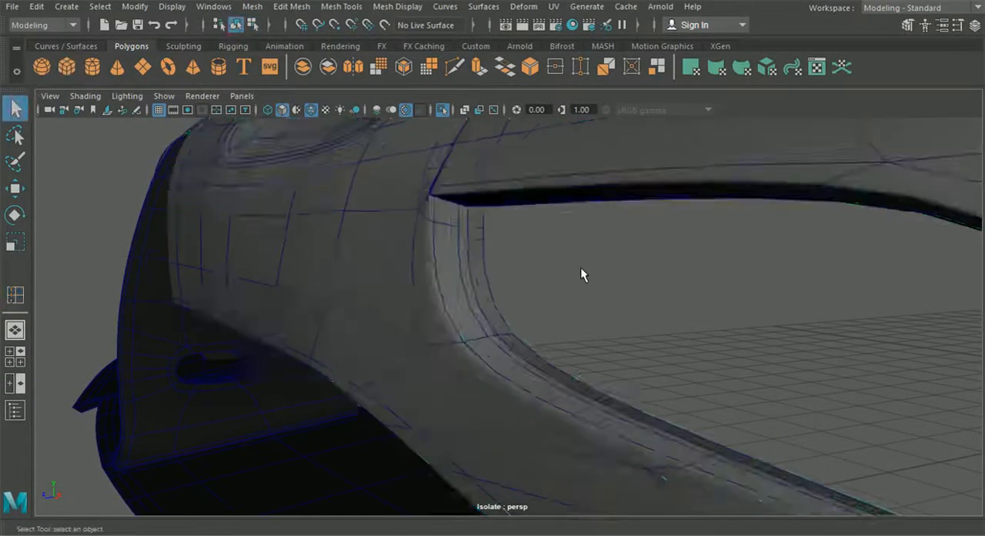
scroll(582, 269, "down", 3)
left_click_drag(581, 271, 661, 290, "alt")
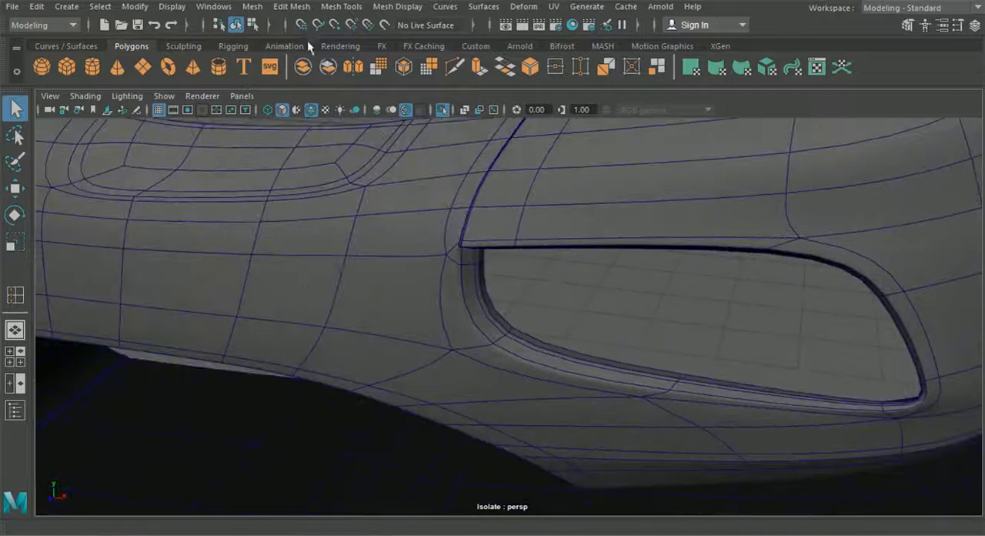
scroll(451, 176, "down", 5)
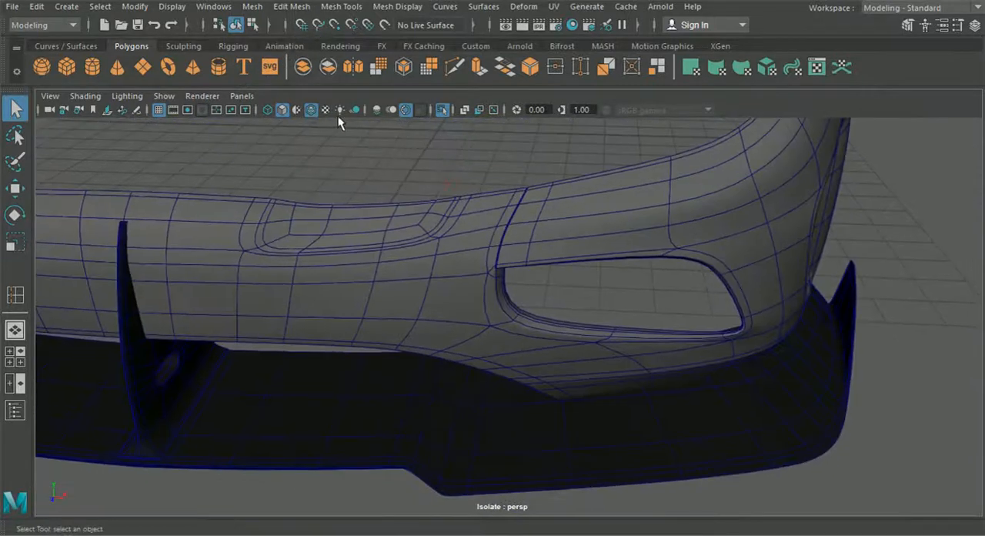
Step: Hide the wireframe overlay and inspect the smoothed groove and front opening from several angles
left_click(311, 110)
left_click_drag(500, 250, 500, 192, "alt")
scroll(518, 234, "up", 4)
middle_click_drag(490, 163, 501, 231, "alt")
middle_click_drag(552, 151, 542, 174, "alt")
scroll(550, 231, "down", 2)
middle_click_drag(551, 232, 509, 207, "alt")
left_click_drag(509, 207, 533, 234, "alt")
scroll(533, 234, "down", 1)
middle_click_drag(533, 234, 512, 213, "alt")
scroll(549, 256, "down", 3)
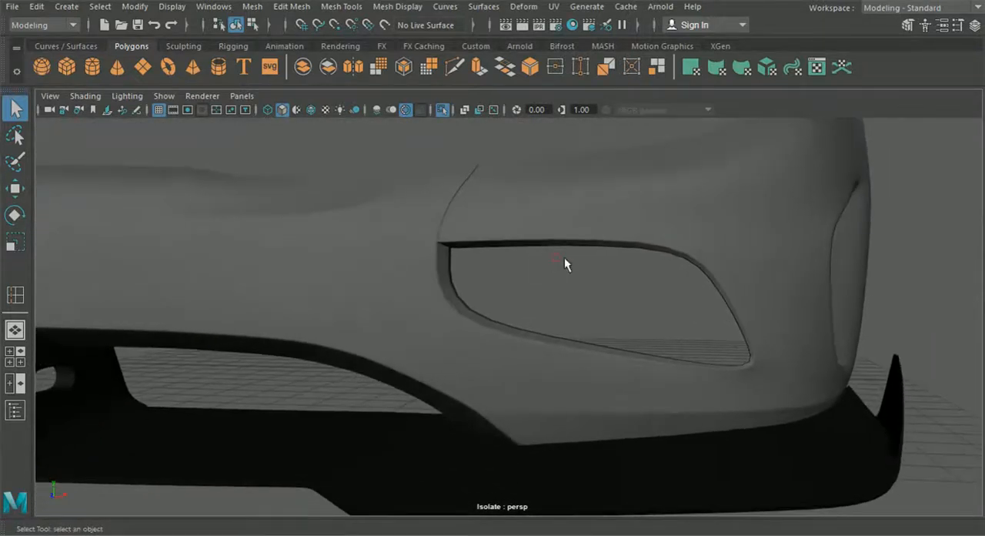
left_click_drag(572, 253, 567, 274, "alt")
right_click_drag(450, 264, 518, 266, "alt")
scroll(518, 266, "up", 3)
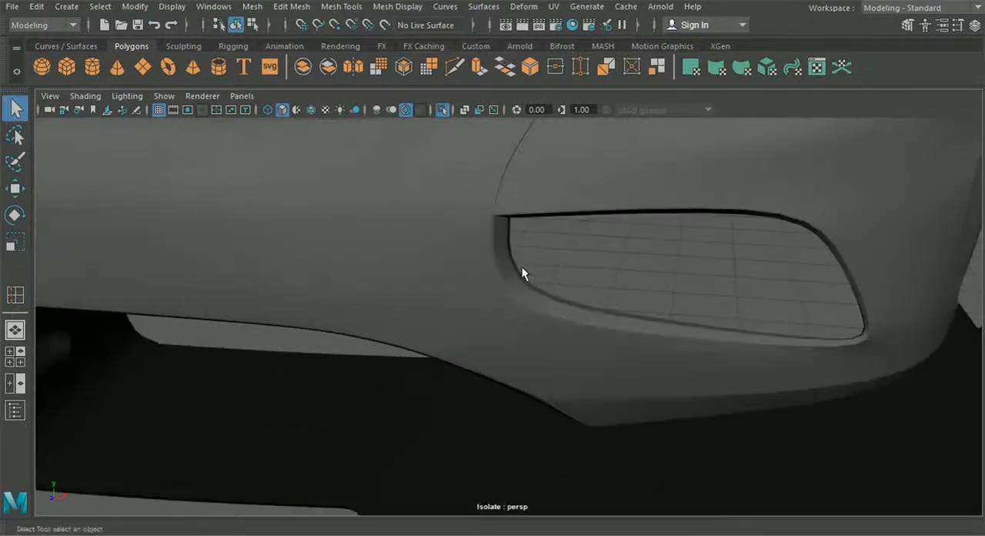
left_click_drag(512, 229, 552, 266, "alt")
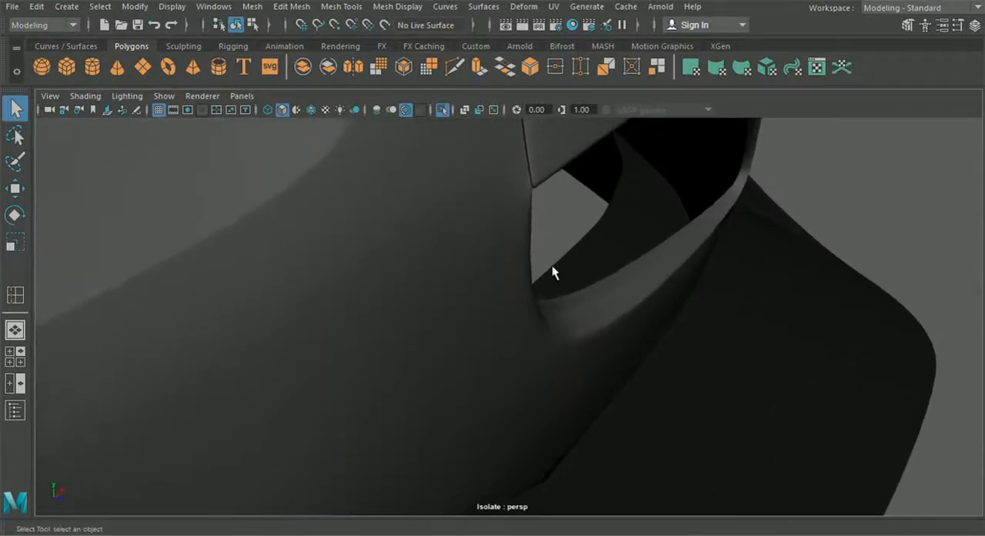
Step: Show the bumper unsmoothed and examine how the groove meets the rim at the opening's upper inner corner
left_click(527, 191)
left_click_drag(526, 192, 537, 230, "alt")
left_click_drag(455, 204, 482, 244, "alt")
left_click_drag(474, 237, 440, 217, "alt")
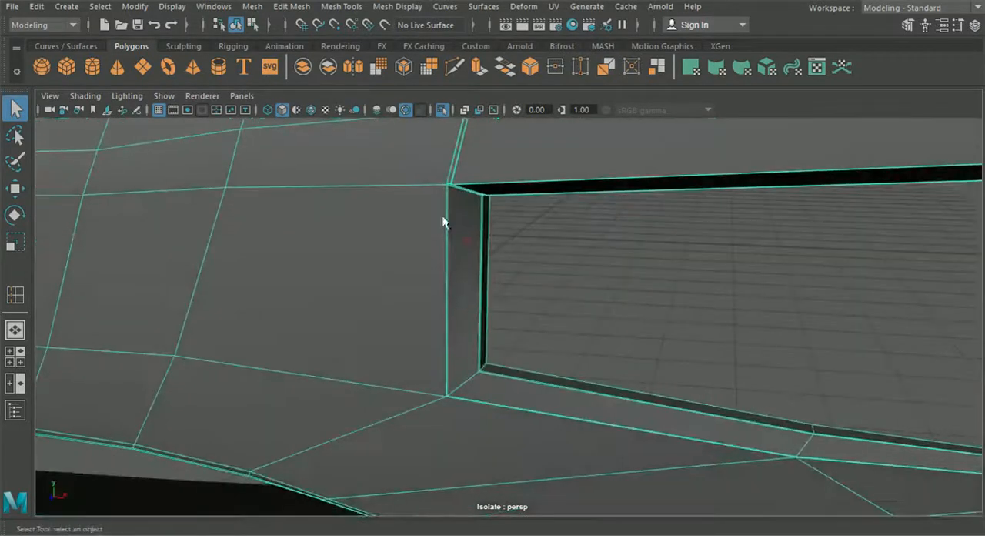
scroll(440, 218, "up", 3)
middle_click_drag(439, 217, 487, 261, "alt")
left_click_drag(486, 261, 469, 234, "alt")
middle_click_drag(427, 187, 444, 234, "alt")
right_click_drag(446, 237, 533, 326, "alt")
middle_click_drag(497, 241, 519, 307, "alt")
right_click_drag(487, 274, 587, 397, "alt")
left_click_drag(530, 364, 557, 372, "alt")
middle_click_drag(577, 335, 544, 330, "alt")
mouse_move(520, 294)
middle_mouse_down("alt")
mouse_move(528, 297)
mouse_move(526, 279)
middle_mouse_up("alt")
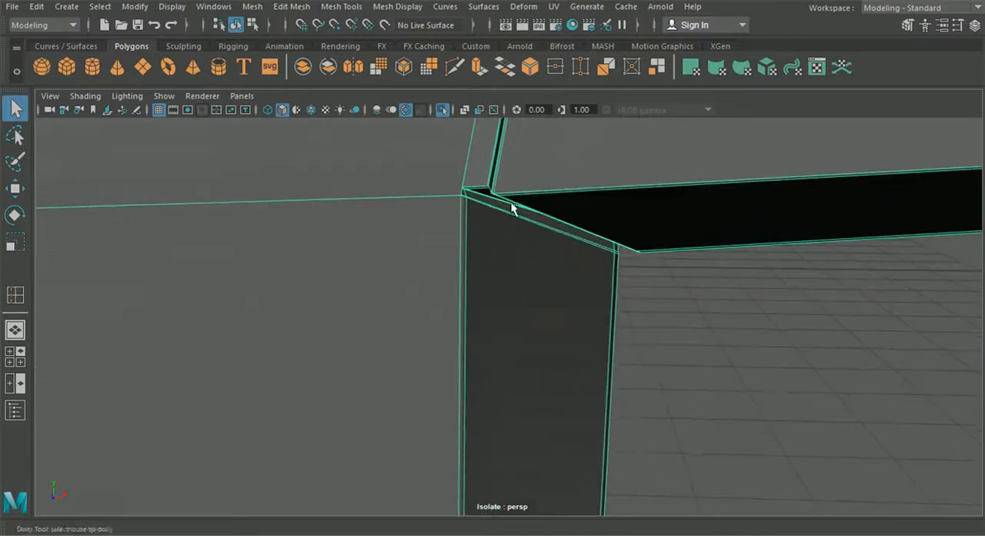
Step: Examine the support edges around the front opening's upper inner corner at close range
scroll(513, 209, "up", 2)
middle_click_drag(515, 208, 513, 214, "alt")
right_click_drag(470, 158, 448, 121)
left_click(181, 10)
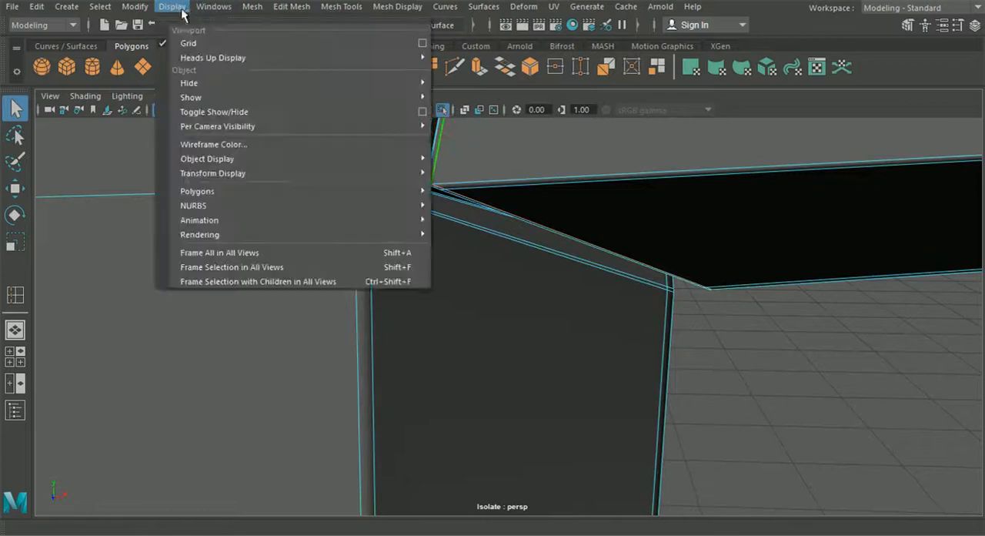
mouse_move(299, 10)
left_click(376, 284)
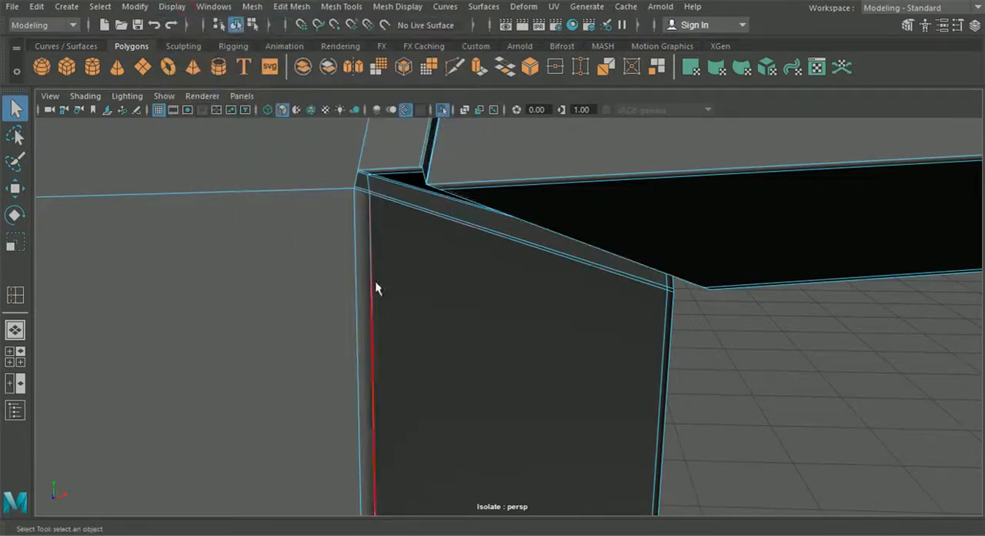
scroll(375, 281, "down", 4)
Step: Preview the bumper smoothed in object mode and inspect the groove and the opening's inner corner from several angles
left_click(248, 25)
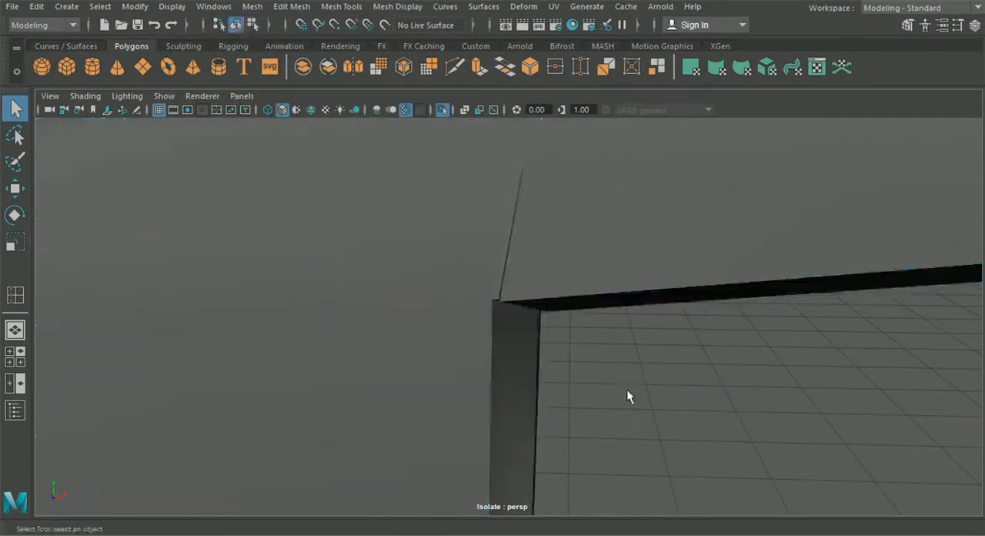
left_click(466, 304)
key("3")
left_click(637, 400)
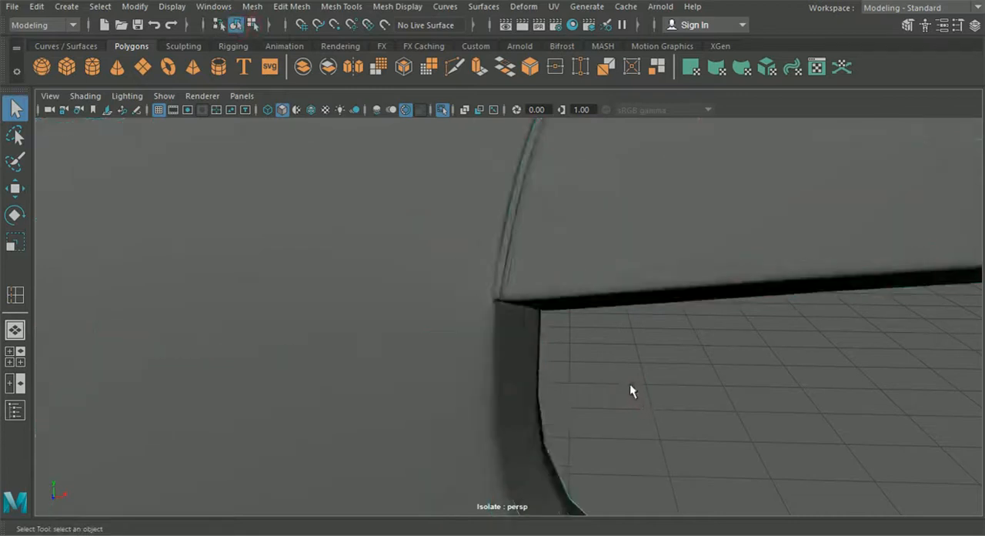
scroll(580, 308, "down", 3)
left_click_drag(579, 330, 506, 307, "alt")
middle_click_drag(506, 308, 475, 305, "alt")
left_click_drag(476, 305, 482, 386, "alt")
scroll(632, 287, "up", 3)
left_click_drag(635, 374, 632, 378, "alt")
Step: Show the bumper unsmoothed and insert an edge loop from its upper edge down past the front opening's outer end
left_click(652, 328)
key("1")
middle_click_drag(653, 336, 527, 305, "alt")
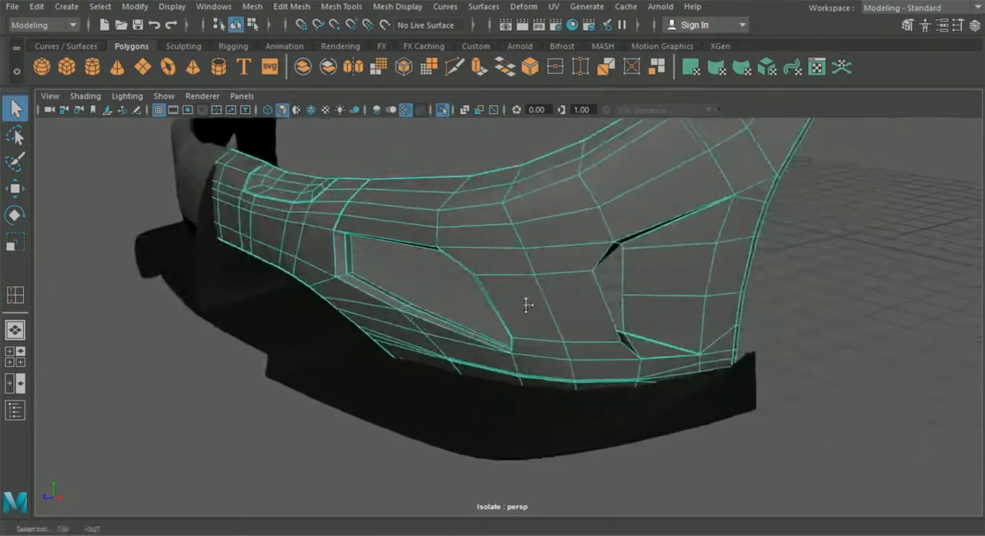
left_click_drag(528, 304, 651, 413, "alt")
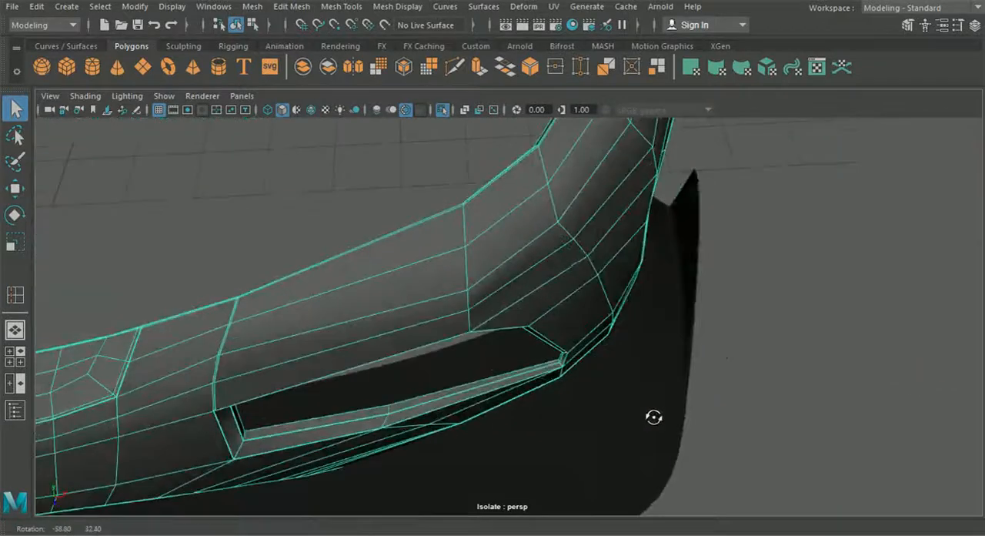
left_click_drag(571, 323, 432, 239, "alt")
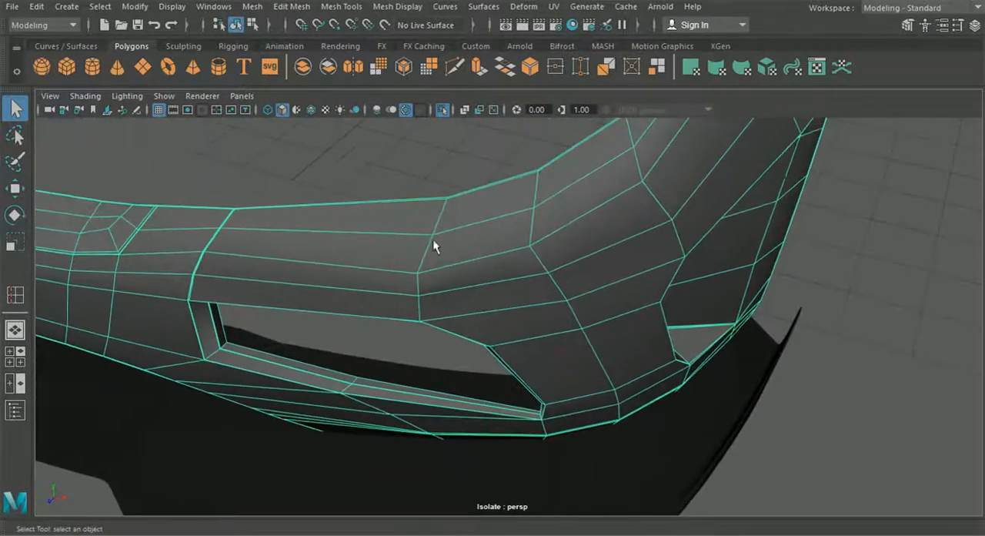
left_click(255, 8)
mouse_move(342, 6)
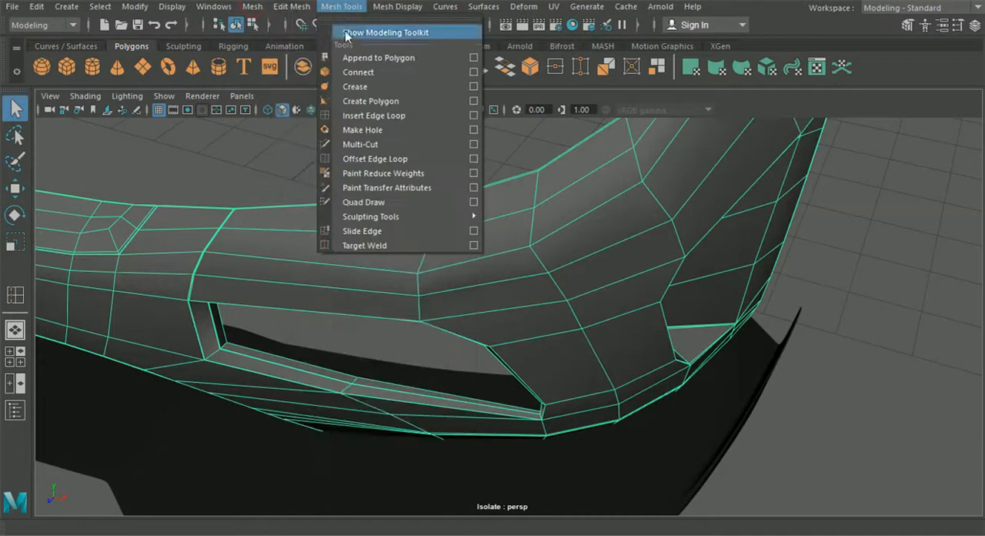
left_click(371, 116)
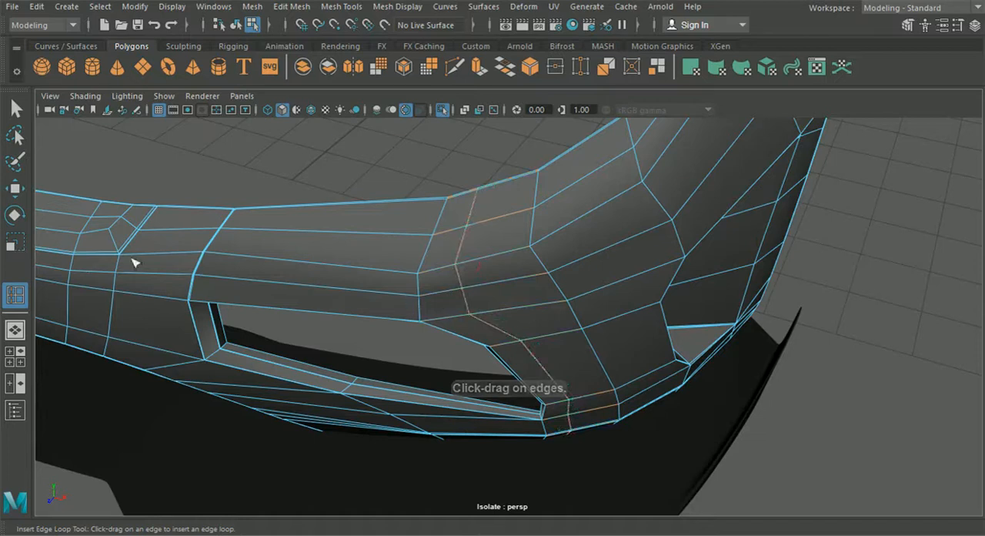
Step: Select the upper vertices of the new edge loop in the front view and move them forward in the top view
key("w")
left_click_drag(374, 237, 484, 267, "alt")
right_click_drag(484, 108, 413, 106)
left_click(15, 355)
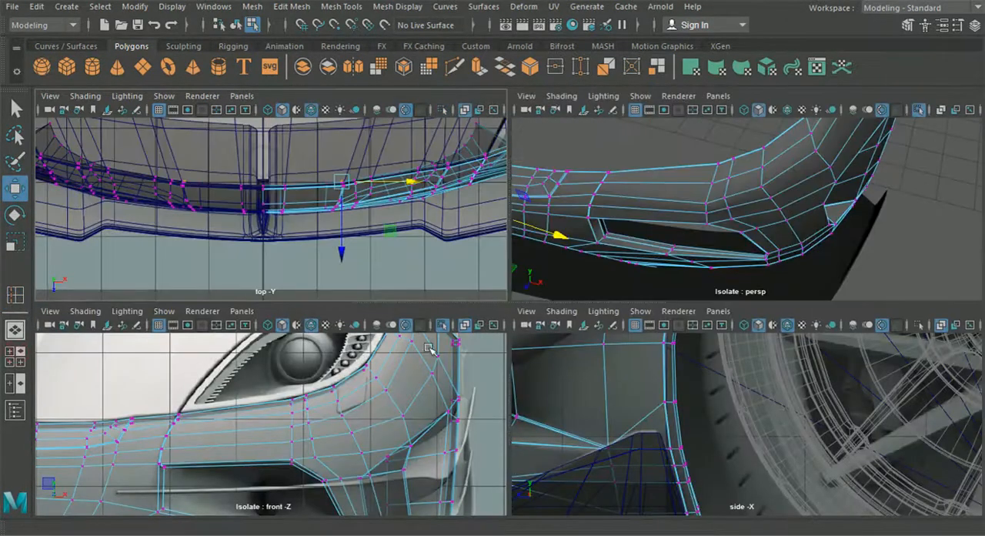
key("space")
scroll(440, 245, "up", 3)
middle_click_drag(440, 245, 366, 288, "alt")
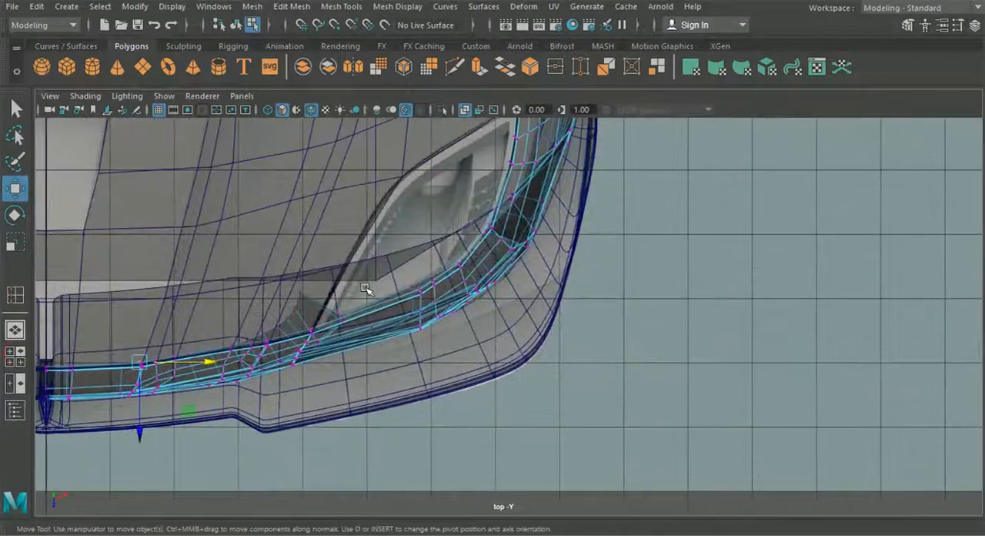
left_click(17, 356)
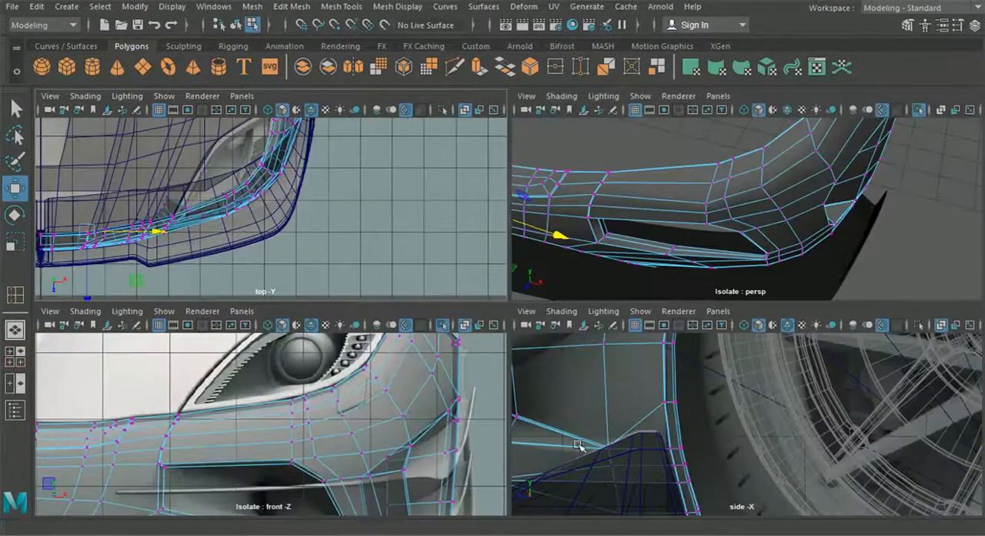
scroll(356, 437, "up", 4)
middle_click_drag(319, 359, 318, 374, "alt")
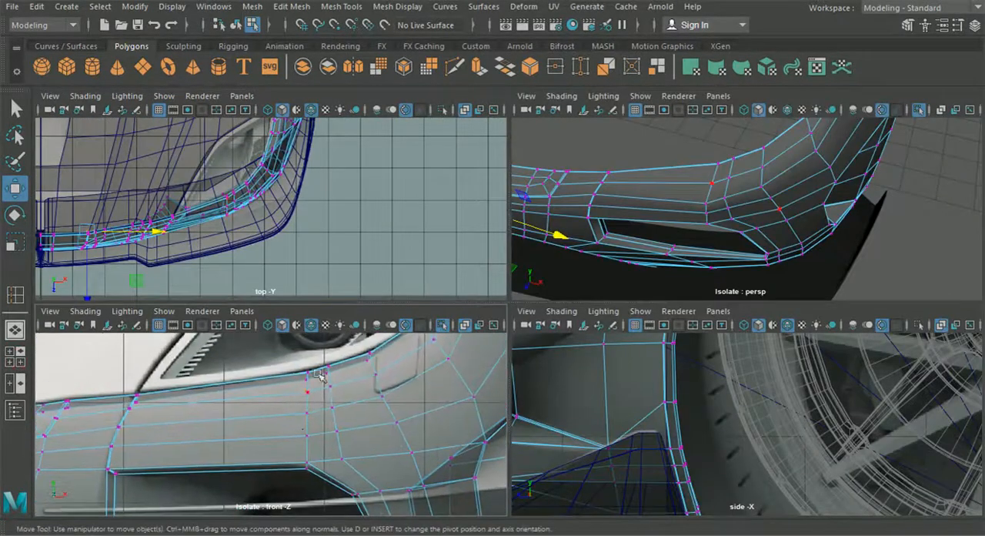
left_click_drag(338, 413, 338, 413)
scroll(286, 235, "up", 8)
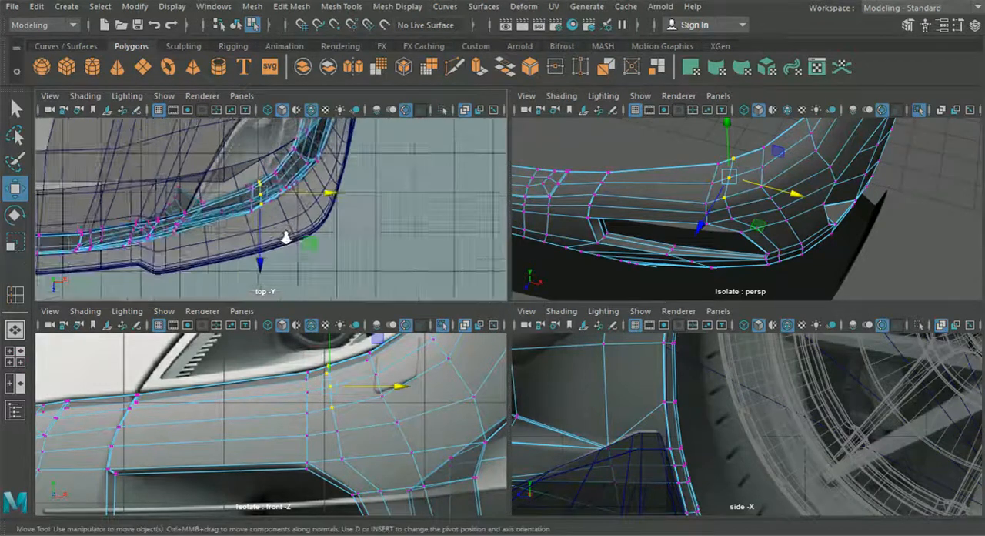
left_click_drag(341, 174, 344, 174)
left_click_drag(278, 241, 279, 242)
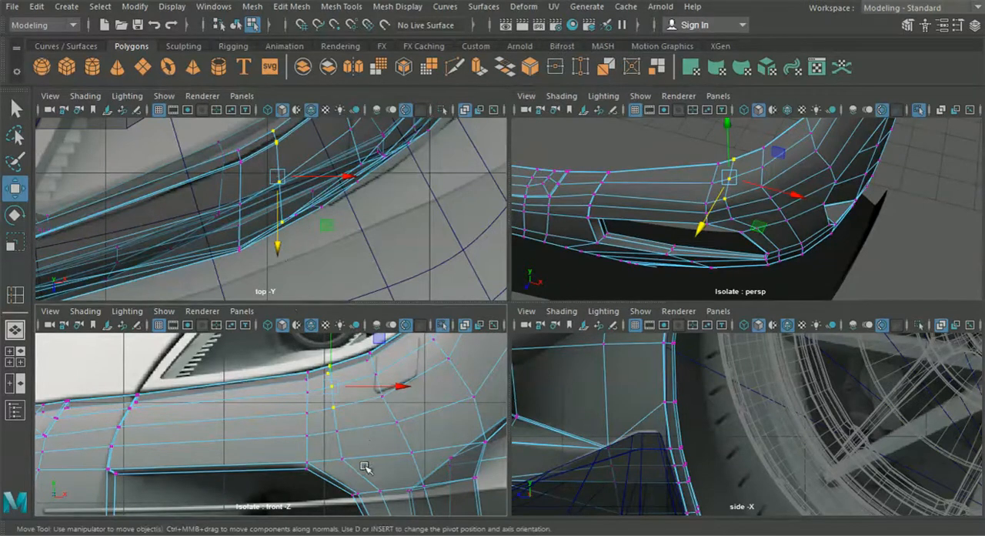
Step: Reposition the loop's middle vertex along Z and its lower vertices beside the front opening's outer end along X to round the bend
left_click_drag(335, 425, 334, 423)
left_click_drag(291, 271, 290, 278)
middle_click_drag(387, 494, 341, 398, "alt")
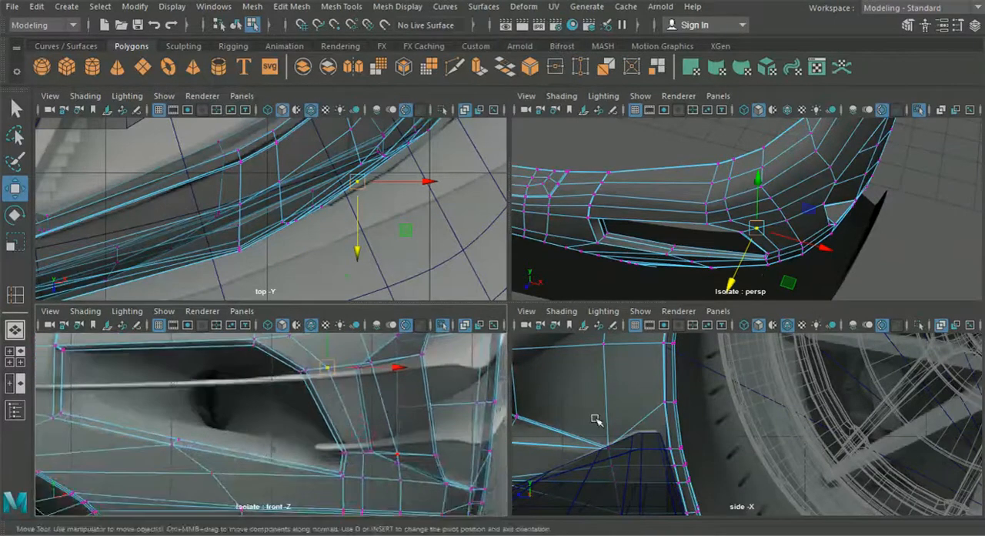
key("space")
left_click_drag(592, 235, 472, 329, "alt")
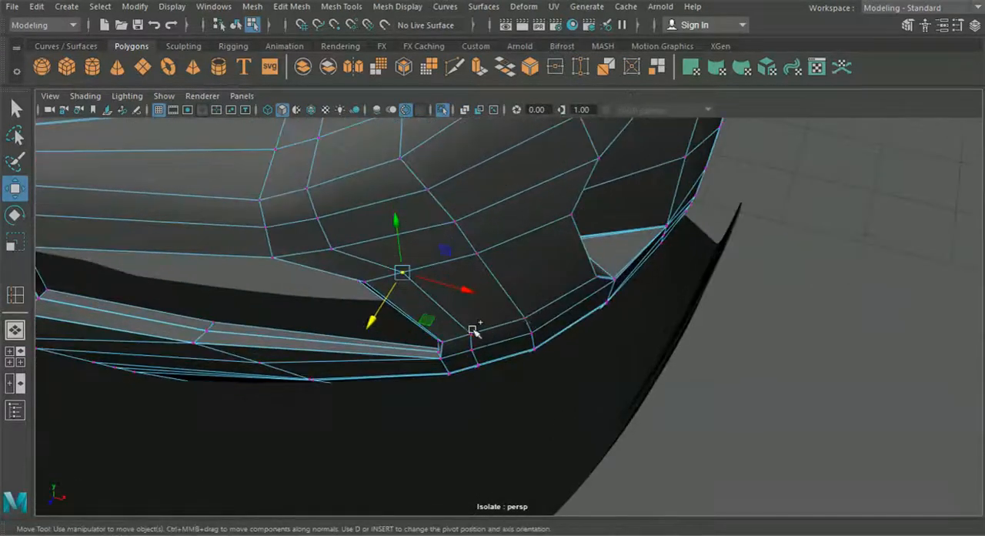
left_click_drag(492, 393, 478, 458, "alt")
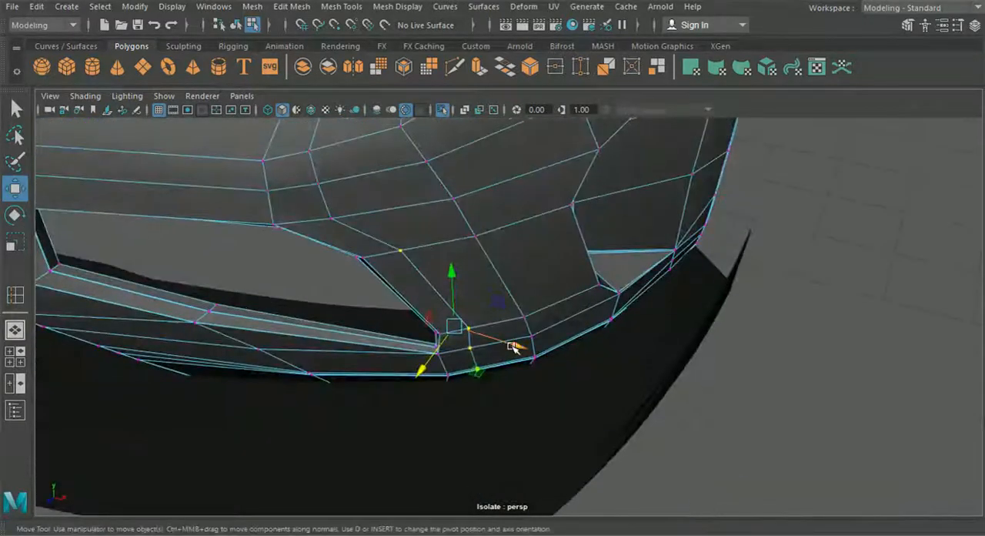
left_click_drag(519, 347, 505, 395, "alt")
left_click_drag(436, 390, 434, 392)
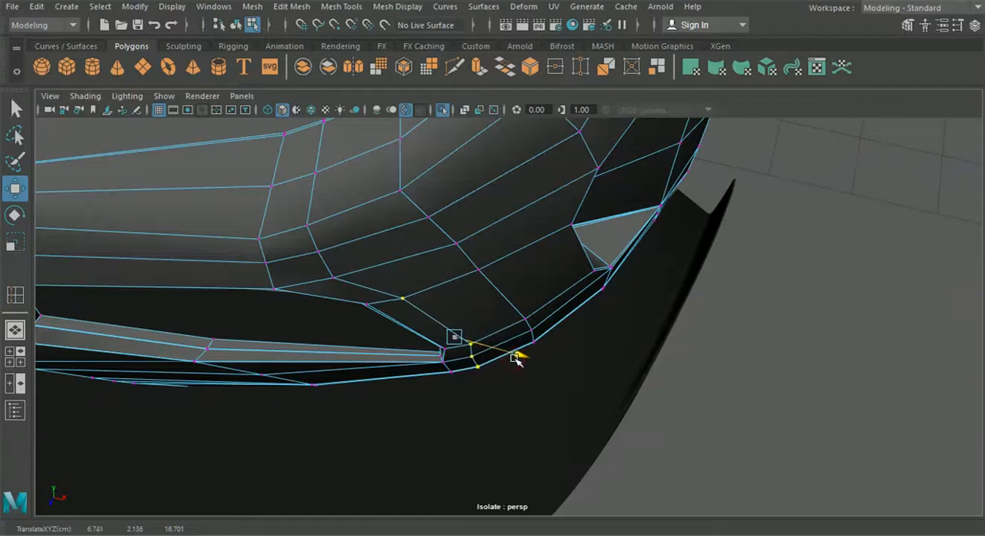
Step: Preview the bumper smoothed and inspect the surface between the front and side openings
left_click(235, 24)
key("3")
left_click(750, 319)
scroll(707, 316, "down", 2)
left_click_drag(707, 316, 684, 267, "alt")
mouse_move(411, 367)
left_mouse_down("alt")
mouse_move(424, 337)
mouse_move(464, 321)
mouse_move(547, 343)
mouse_move(429, 368)
left_mouse_up("alt")
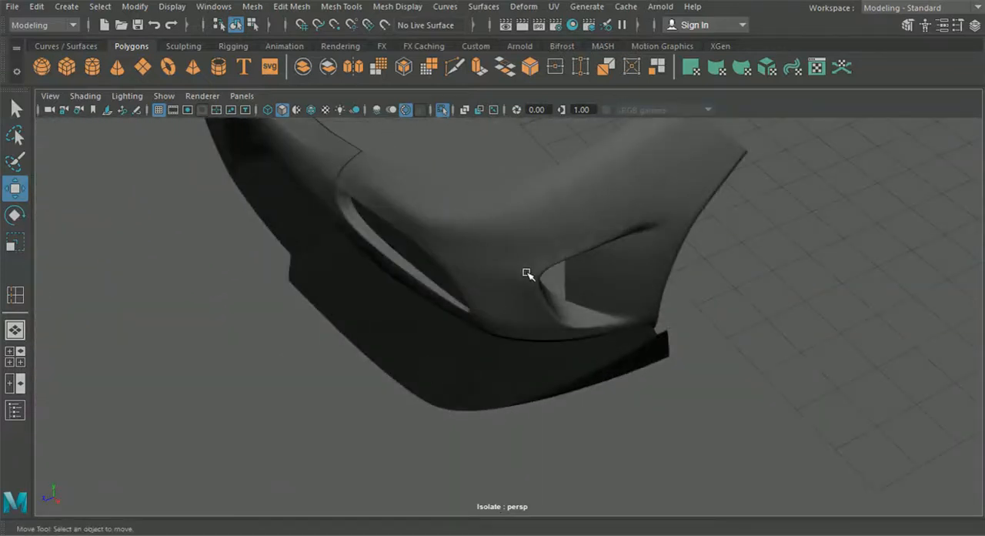
Step: Show the bumper unsmoothed and insert an edge loop just in front of the side opening, from upper to lower edge
left_click(520, 246)
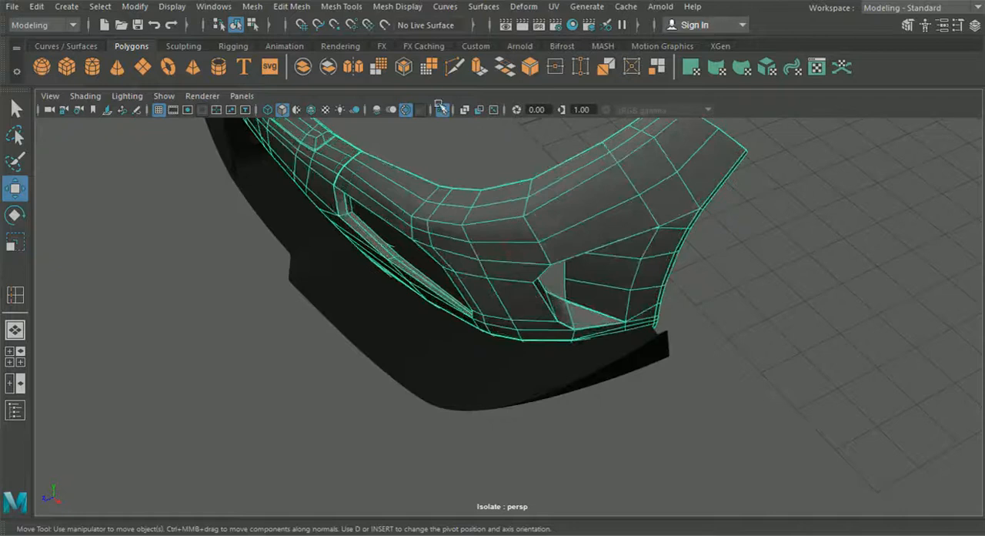
left_click(291, 6)
mouse_move(341, 6)
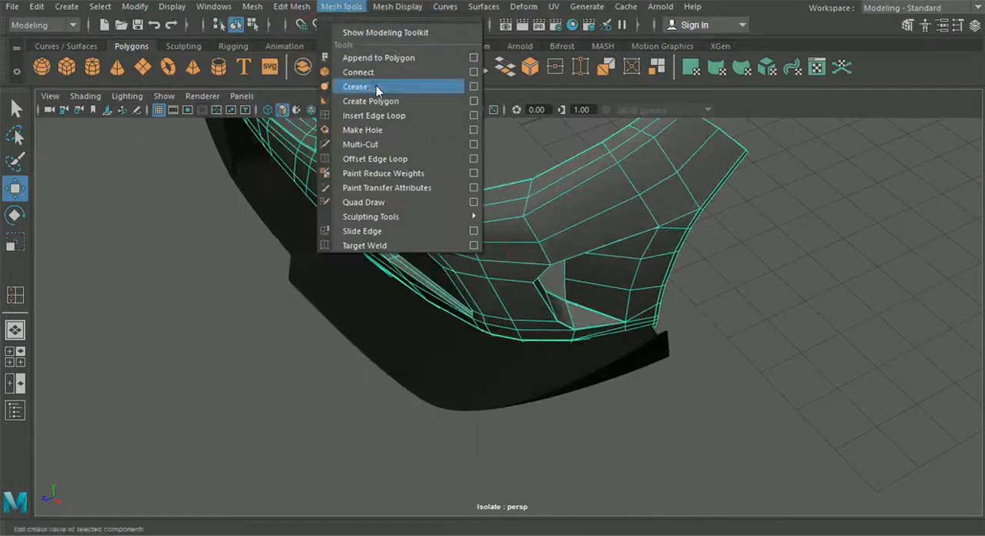
left_click(374, 116)
scroll(514, 267, "up", 4)
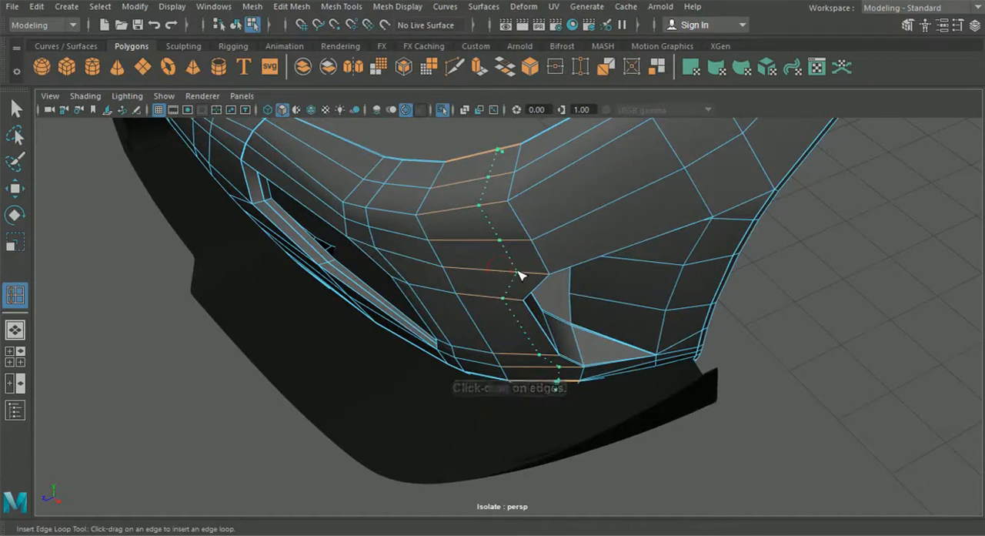
Step: Move the new edge loop slightly outward and forward in the top view to follow the bumper's corner curve
left_click(19, 193)
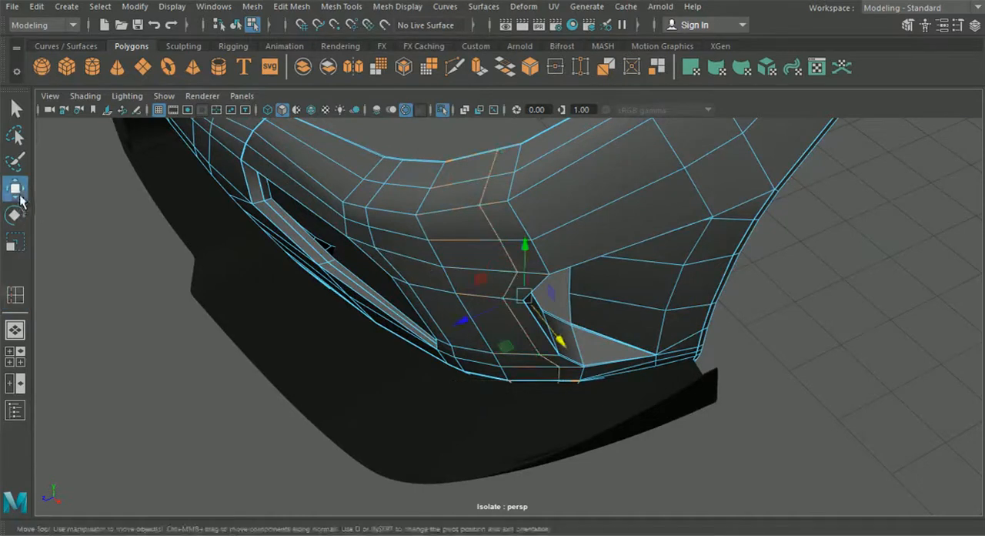
left_click(17, 358)
key("space")
scroll(380, 226, "down", 6)
middle_click_drag(484, 225, 326, 308, "alt")
scroll(446, 260, "up", 1)
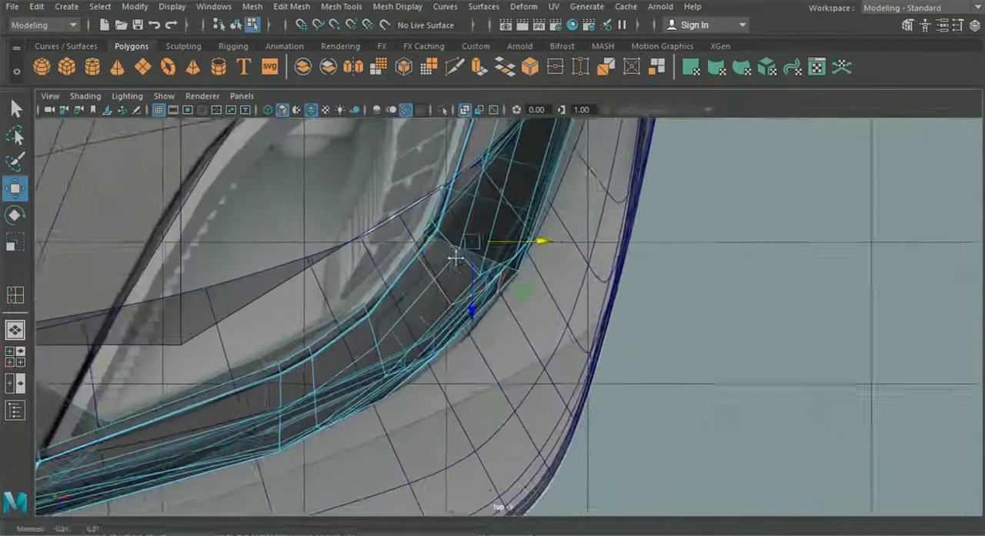
middle_click_drag(455, 257, 474, 272, "alt")
scroll(475, 273, "up", 1)
left_click_drag(493, 245, 497, 286)
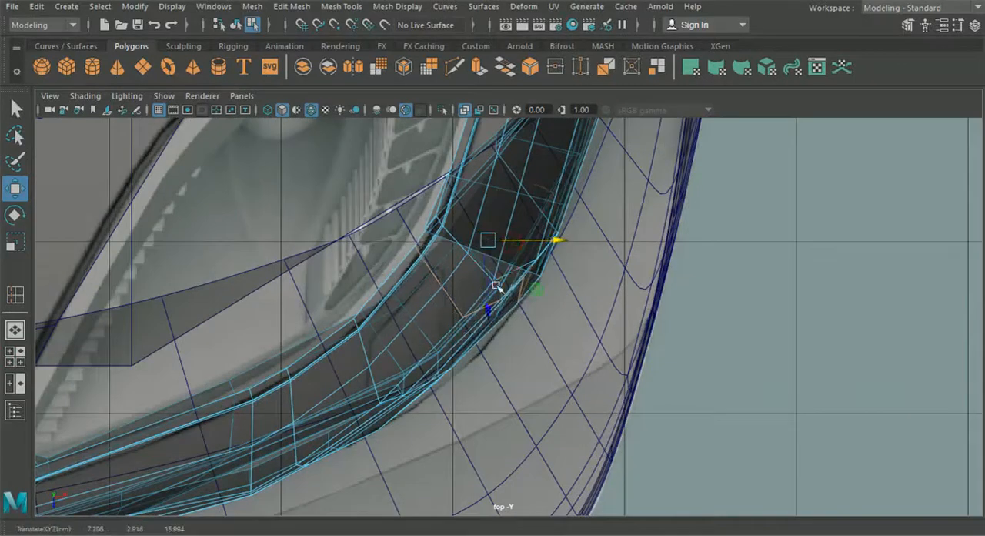
left_click_drag(540, 241, 545, 241)
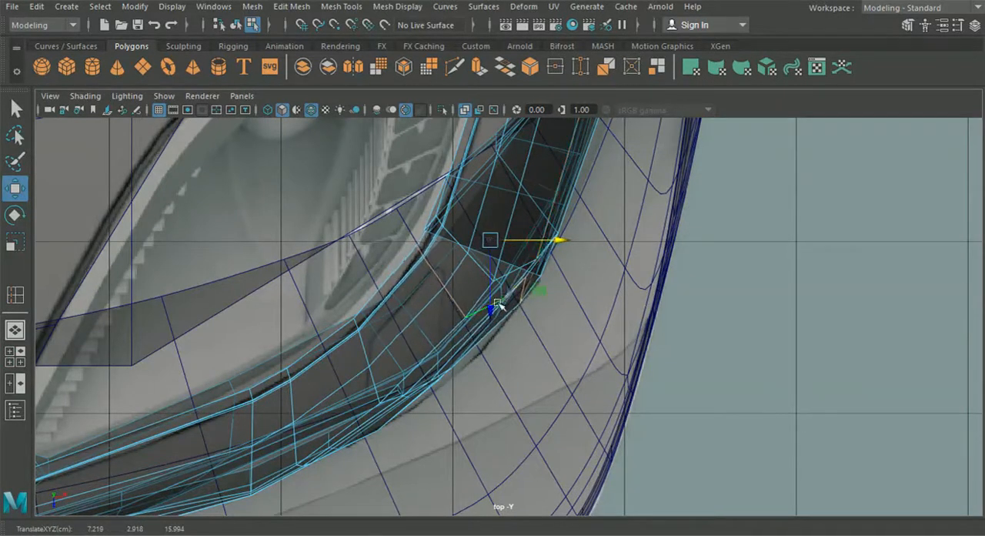
left_click_drag(490, 307, 490, 308)
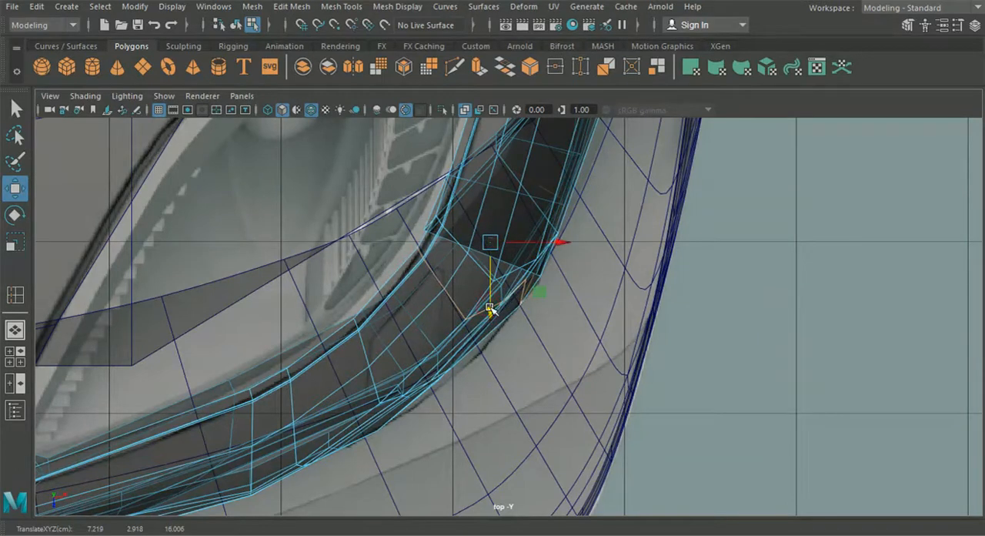
Step: Return to the perspective view in object mode and inspect the reshaped corner from several angles
left_click(10, 352)
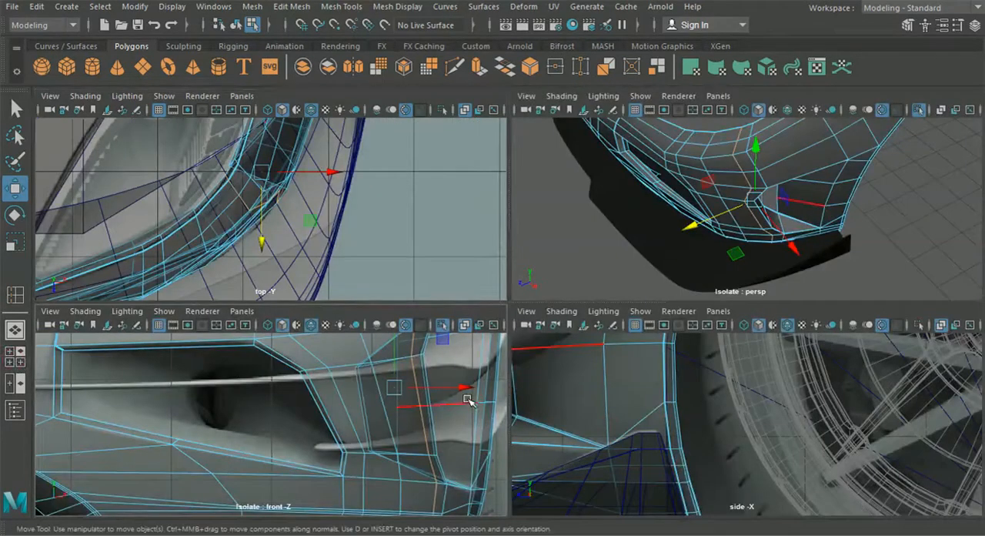
key("space")
left_click_drag(605, 243, 624, 264, "alt")
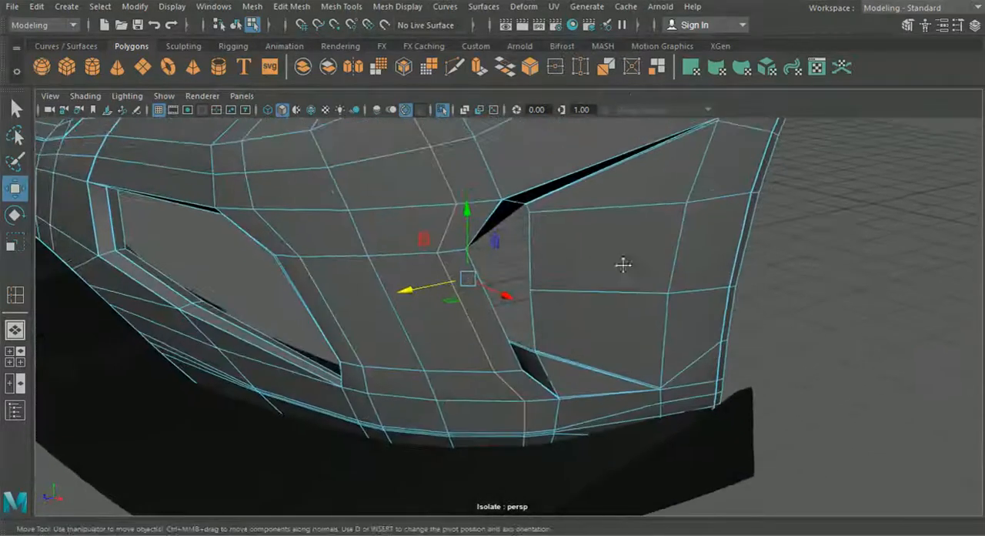
left_click(237, 25)
left_click_drag(448, 248, 311, 259, "alt")
right_click_drag(443, 185, 381, 111)
Step: Adjust individual vertices on the bumper's corner above the side opening along X and Z to even out its curve
left_click(438, 186)
left_click_drag(437, 185, 467, 345, "alt")
left_click_drag(387, 304, 675, 239, "alt")
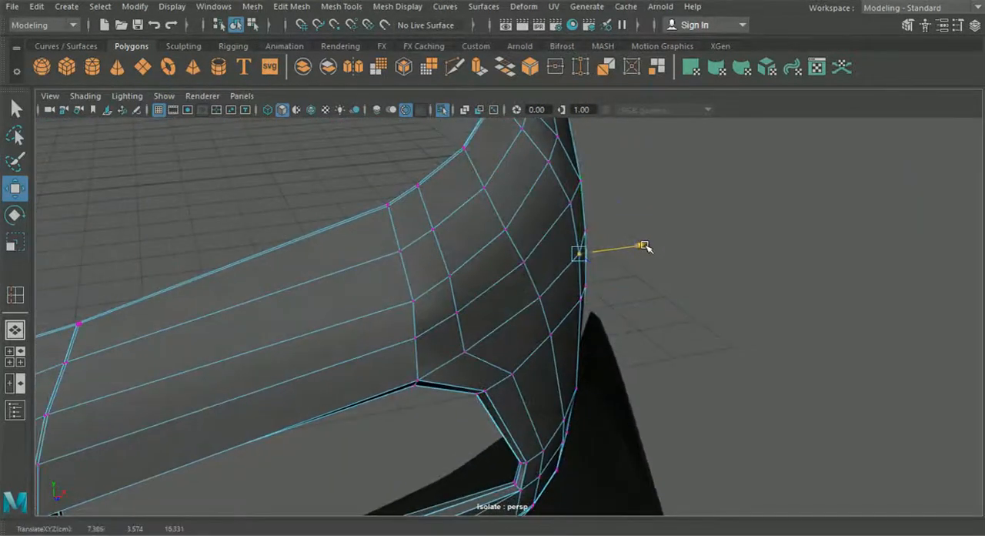
left_click_drag(646, 246, 630, 258, "alt")
left_click(566, 212)
left_click_drag(604, 221, 554, 293, "alt")
middle_click_drag(493, 389, 496, 392)
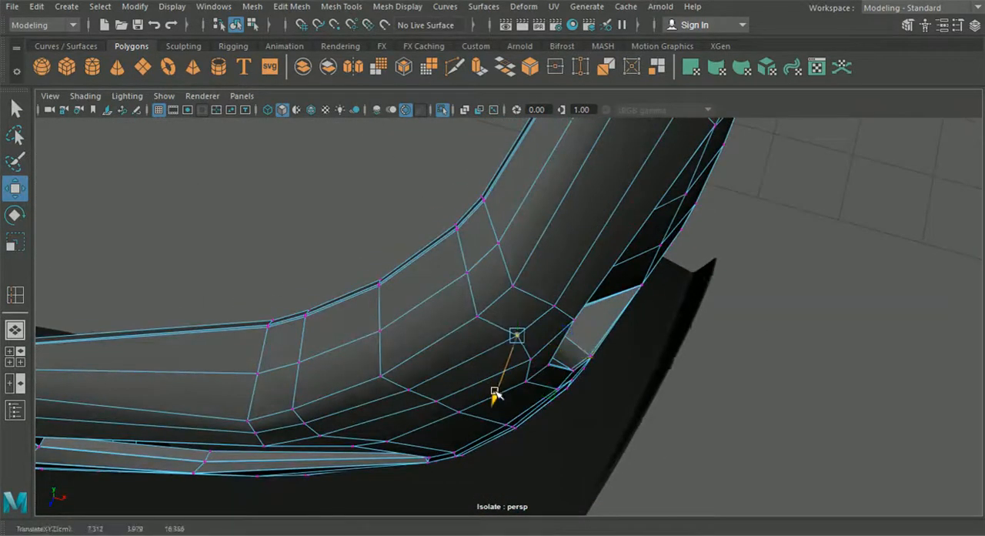
Step: Reposition the lower corner vertices between the front and side openings to smooth the bumper's outline
left_click_drag(494, 395, 600, 357, "alt")
left_click_drag(630, 312, 626, 311)
left_click_drag(626, 311, 657, 357, "alt")
left_click_drag(492, 360, 631, 330, "alt")
left_click_drag(693, 338, 718, 442)
left_click_drag(675, 366, 691, 393, "alt")
left_click_drag(670, 452, 623, 295, "alt")
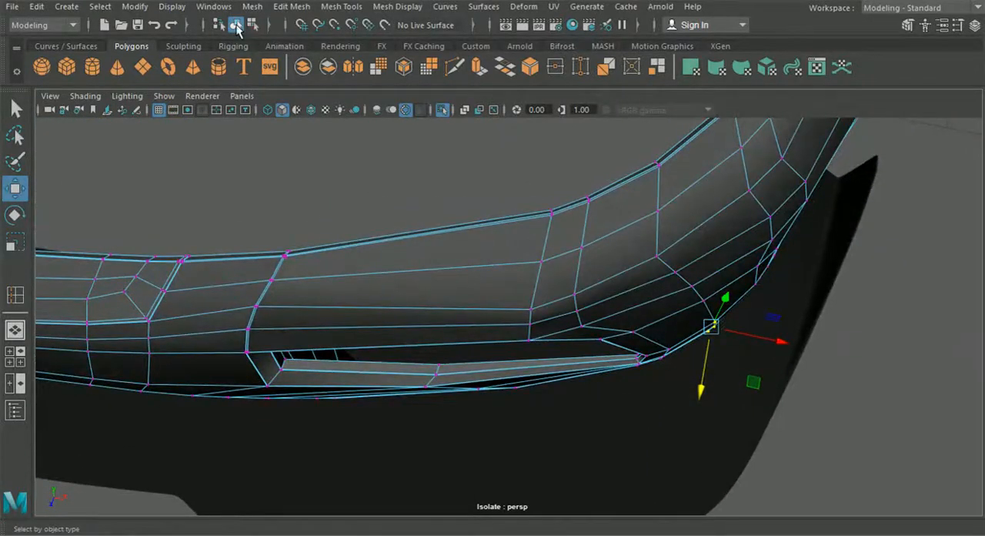
Step: Preview the bumper smoothed in object mode and inspect the adjusted corner
key("3")
left_click_drag(497, 236, 431, 200, "alt")
left_click(236, 26)
left_click_drag(428, 164, 598, 310, "alt")
Step: Check the unsmoothed bumper's front opening and corner in object mode, and switch to the four-view layout
left_click(593, 311)
scroll(538, 316, "up", 5)
mouse_move(538, 316)
left_mouse_down("alt")
mouse_move(571, 301)
mouse_move(594, 334)
mouse_move(552, 329)
left_mouse_up("alt")
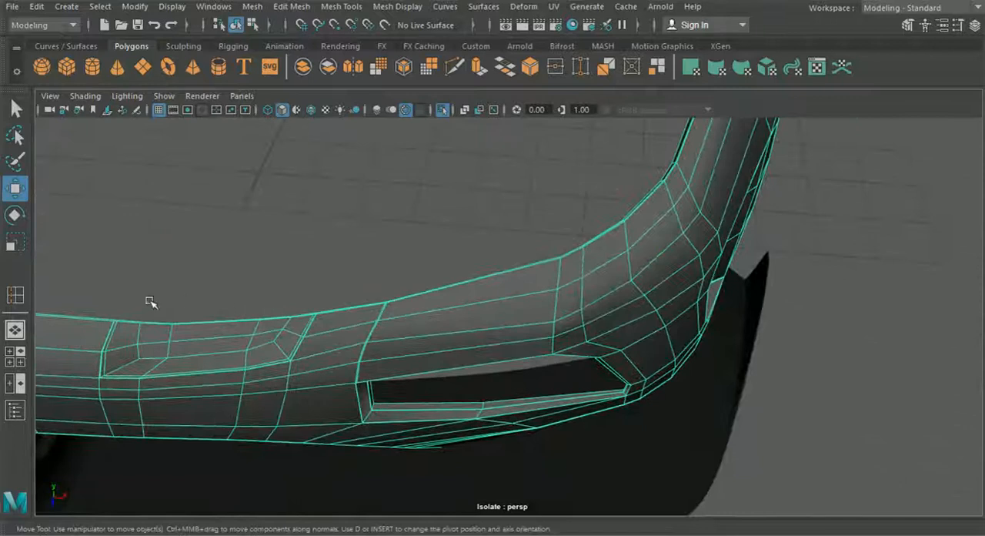
left_click(19, 356)
scroll(375, 376, "down", 3)
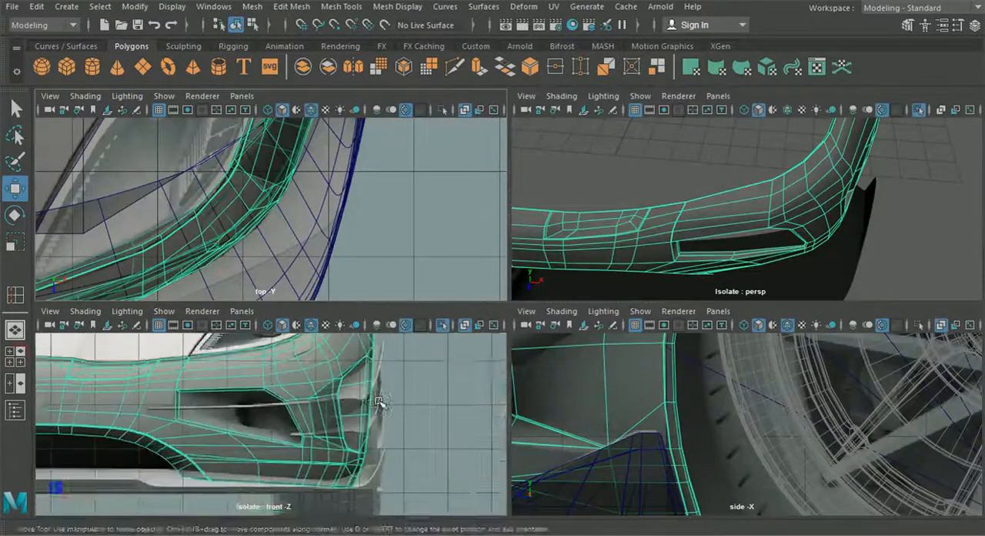
Step: Shift the column of vertices above the front opening toward the car's centre along X and slightly forward along Z
right_click_drag(266, 404, 201, 108)
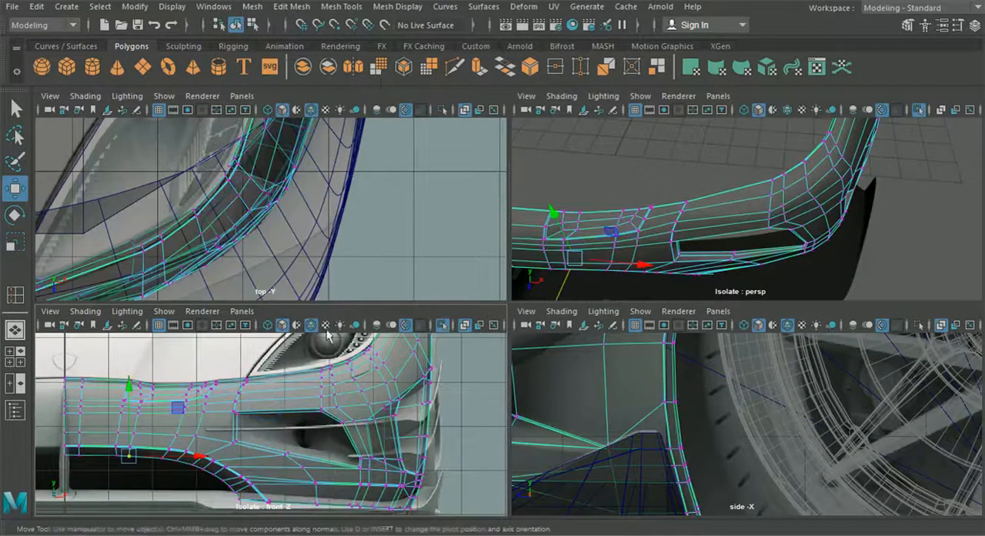
scroll(333, 370, "up", 4)
middle_click_drag(332, 368, 291, 416, "alt")
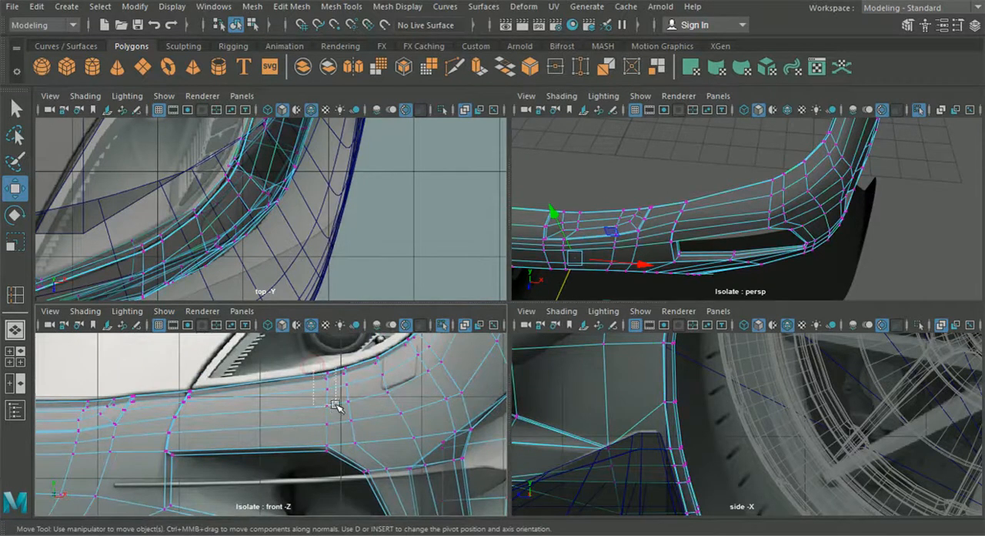
left_click_drag(338, 429, 338, 431)
middle_click_drag(320, 233, 451, 191, "alt")
left_click_drag(342, 227, 333, 231)
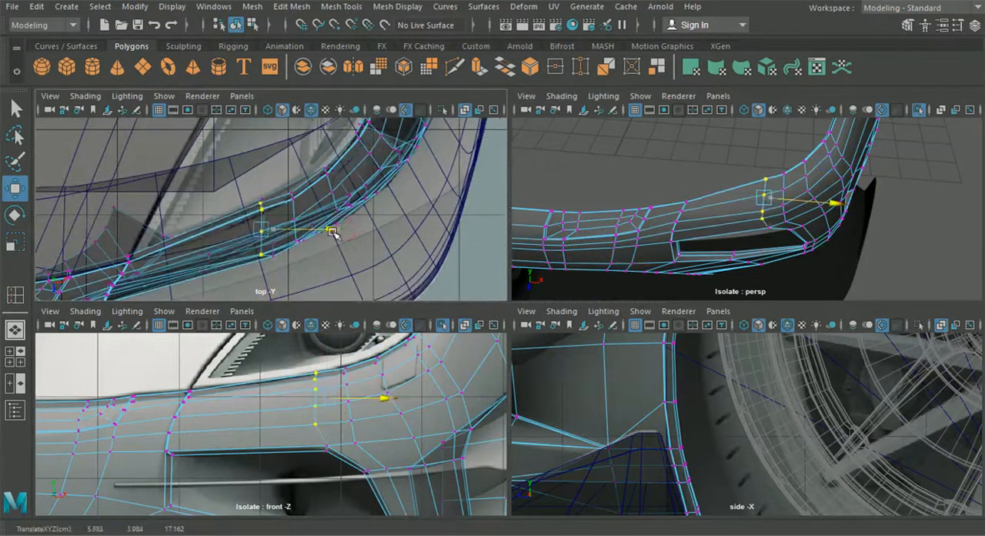
left_click_drag(262, 288, 268, 294)
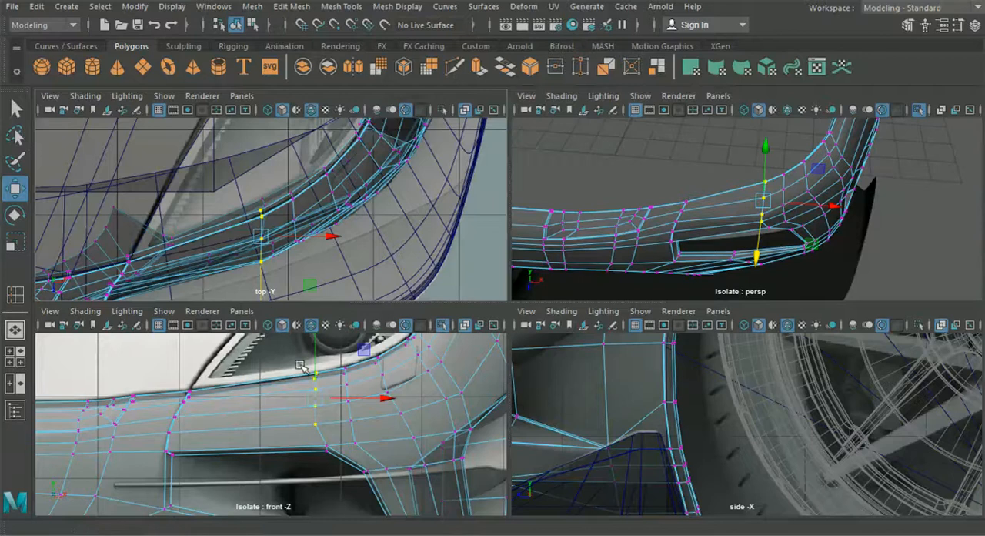
Step: Individually pull the two lower vertices of the column above the front opening slightly back along Z
left_click_drag(670, 248, 696, 286, "alt")
left_click_drag(678, 275, 716, 205, "alt")
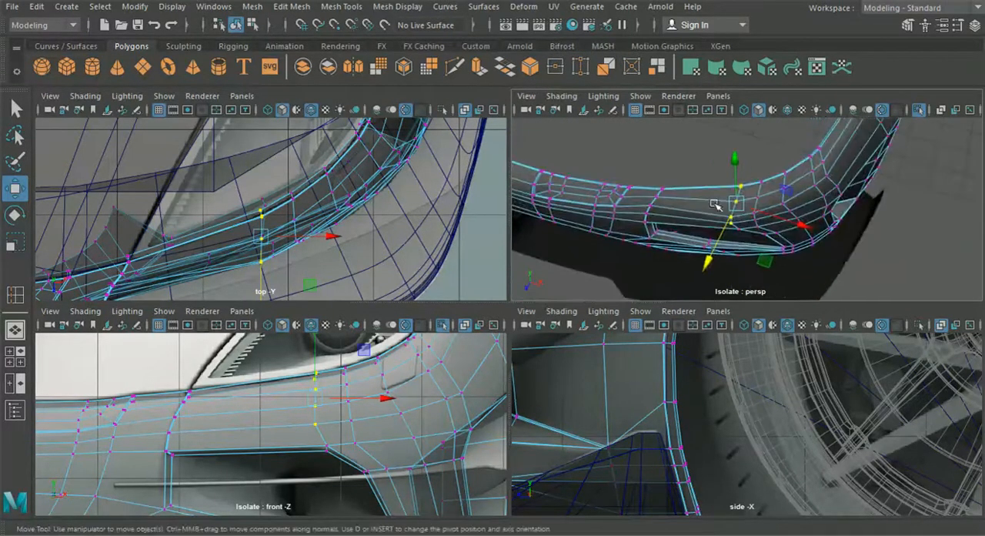
scroll(710, 220, "up", 4)
middle_click_drag(716, 240, 632, 243)
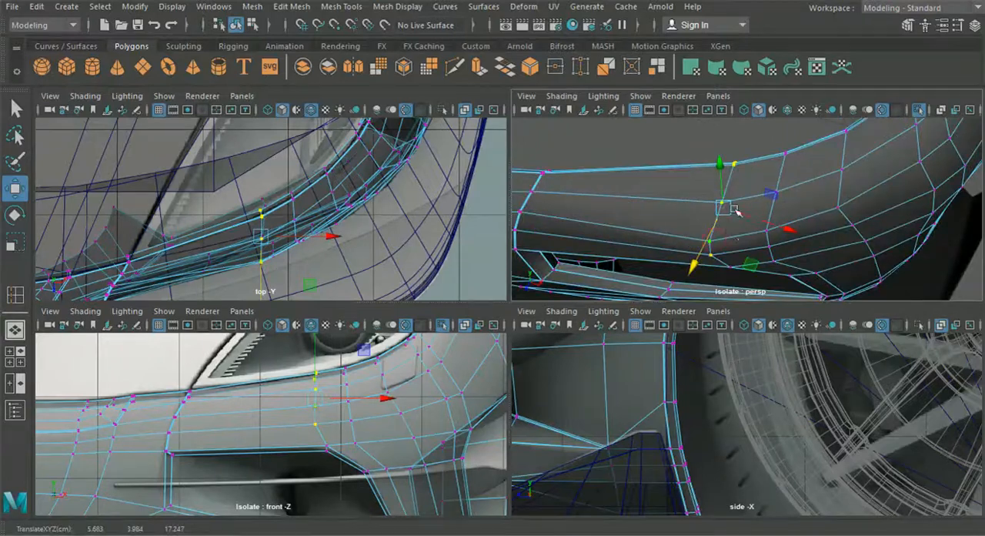
left_click(841, 170)
left_click(709, 242)
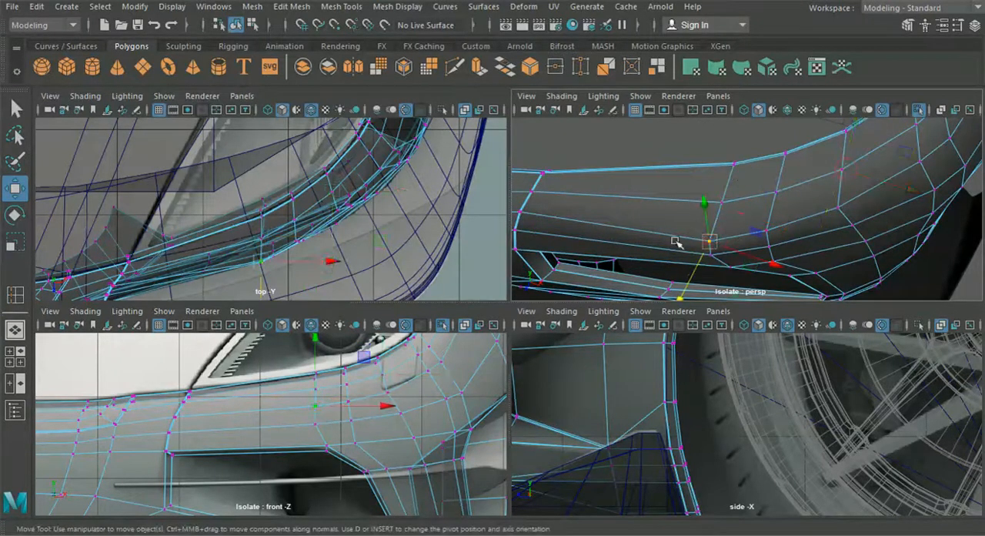
scroll(264, 283, "up", 2)
middle_click_drag(267, 281, 280, 248, "alt")
left_click_drag(270, 282, 270, 273)
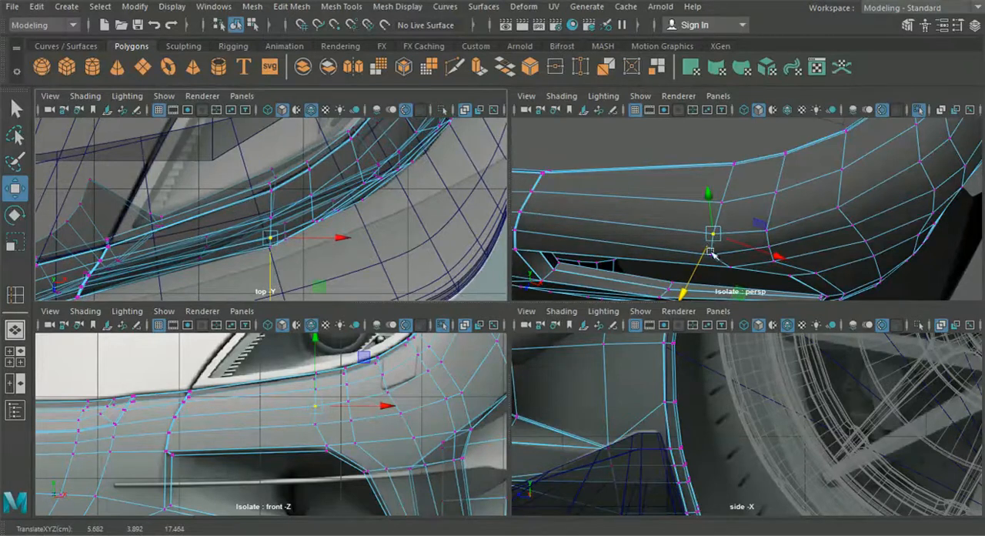
left_click_drag(714, 254, 716, 259)
left_click_drag(274, 278, 274, 272)
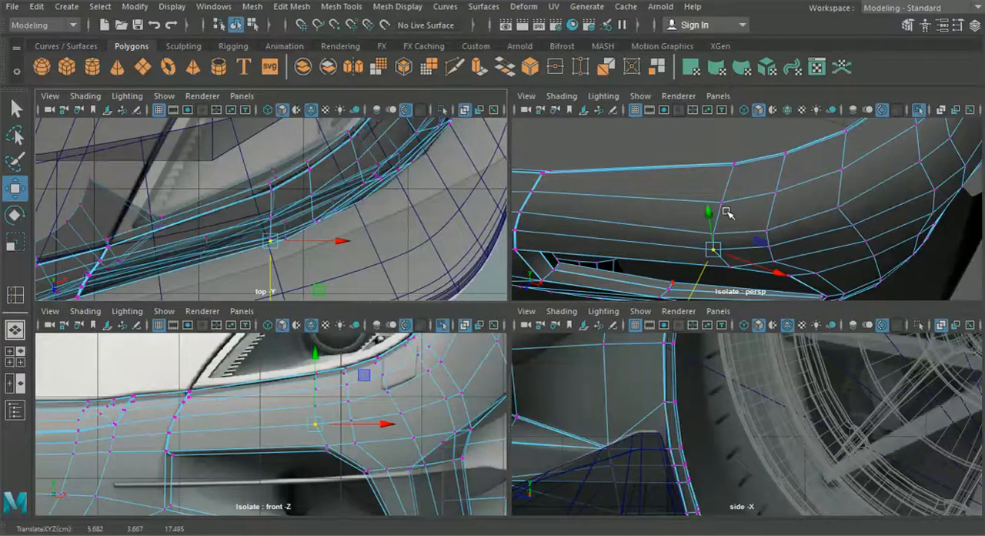
Step: Maximise the perspective view in object mode and inspect the smoothed bumper from the side and front
key("space")
left_click_drag(631, 235, 550, 279, "alt")
left_click(237, 27)
left_click(416, 223)
left_click_drag(416, 223, 648, 291, "alt")
left_click_drag(662, 258, 467, 253, "alt")
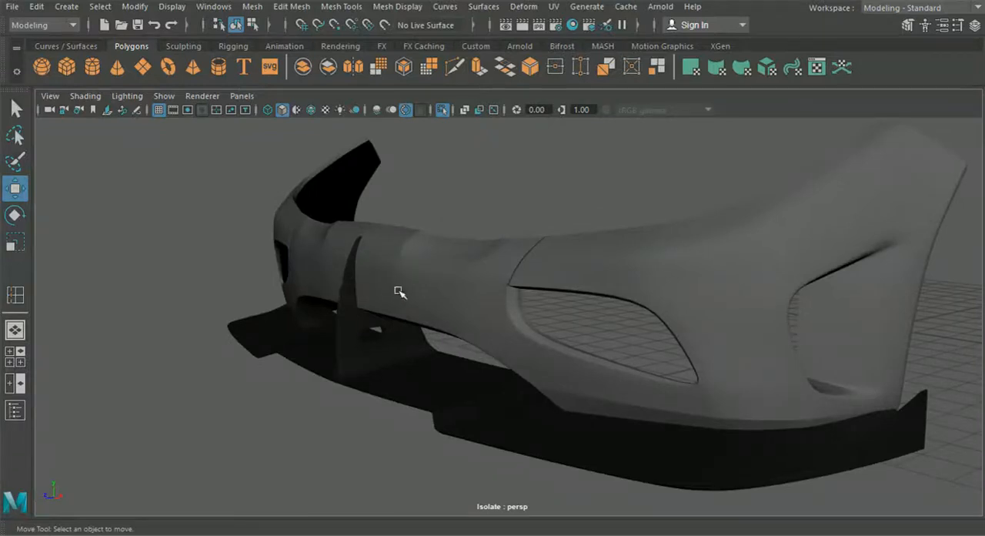
left_click_drag(467, 286, 524, 290, "alt")
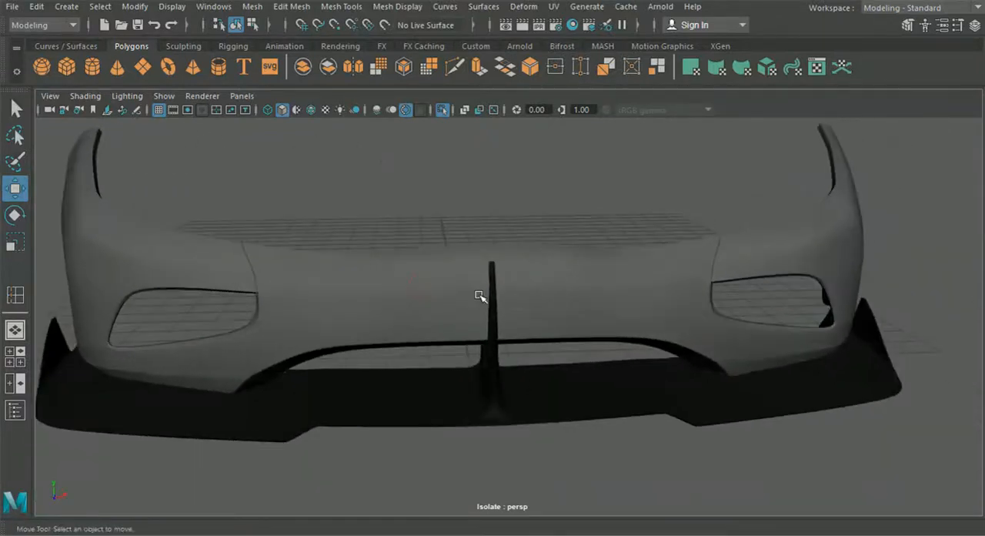
left_click_drag(591, 303, 621, 359, "alt")
Step: Examine the bumper's unsmoothed mesh around the front opening, and restore its smooth preview for another look
left_click(682, 311)
scroll(677, 318, "up", 3)
scroll(638, 345, "down", 3)
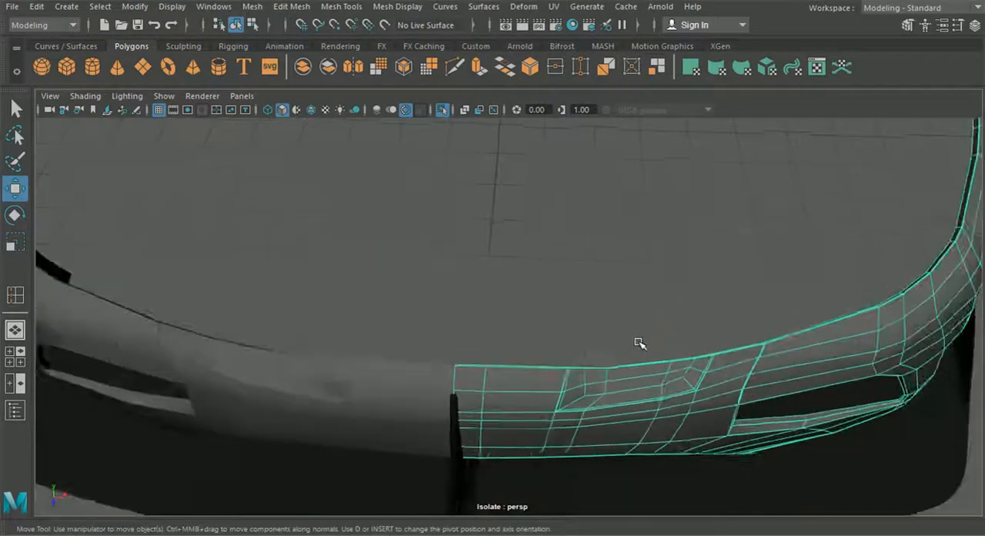
middle_click_drag(640, 343, 564, 291, "alt")
left_click_drag(564, 291, 387, 245, "alt")
scroll(433, 269, "down", 5)
left_click_drag(431, 269, 552, 282, "alt")
key("3")
left_click(803, 282)
left_click_drag(804, 282, 706, 310, "alt")
left_click_drag(537, 291, 466, 311, "alt")
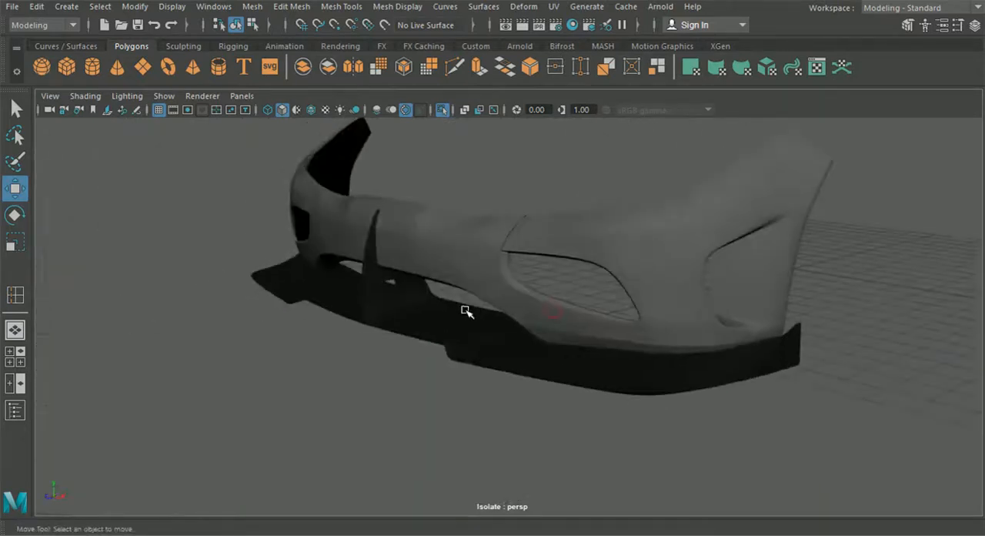
Step: Turn off the bumper's isolation and inspect its fit with the whole car, closing in on the side opening
left_click(444, 112)
left_click_drag(508, 217, 444, 295, "alt")
mouse_move(466, 203)
left_mouse_down("alt")
mouse_move(539, 188)
mouse_move(524, 223)
mouse_move(543, 204)
left_mouse_up("alt")
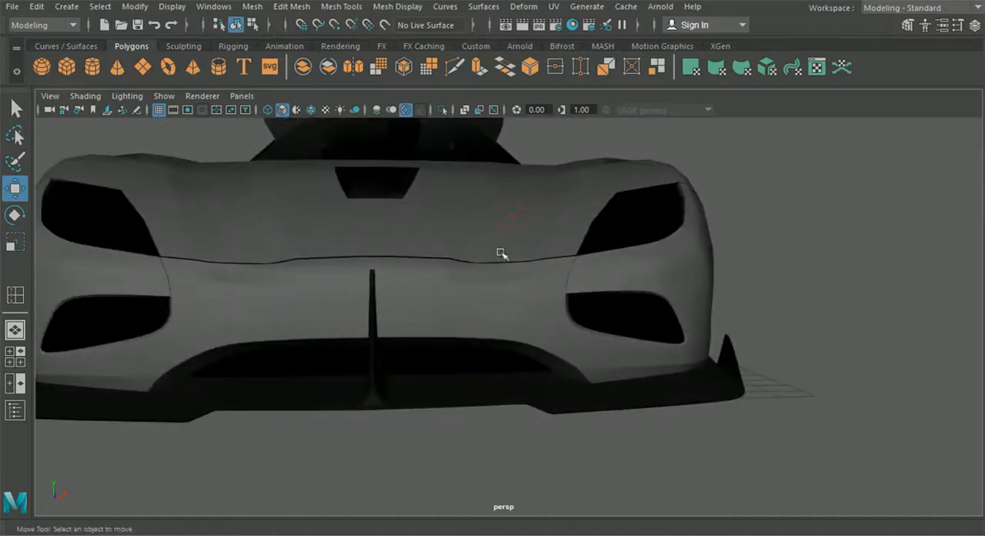
left_click_drag(535, 278, 454, 305, "alt")
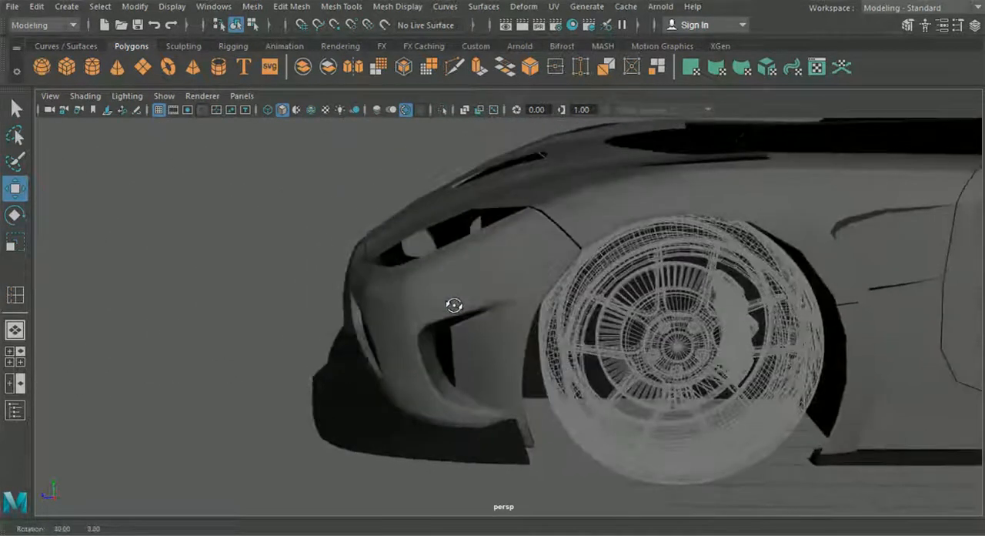
scroll(479, 303, "up", 3)
scroll(485, 274, "up", 4)
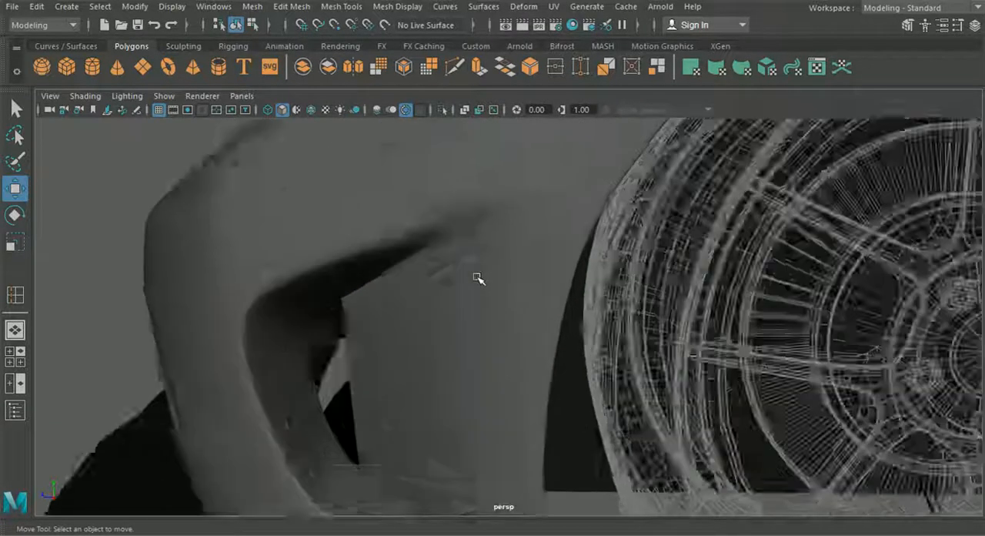
Step: Insert an edge loop in the panel behind the bumper's side opening, close to its vertical edge, and shift it along Z
left_click(444, 234)
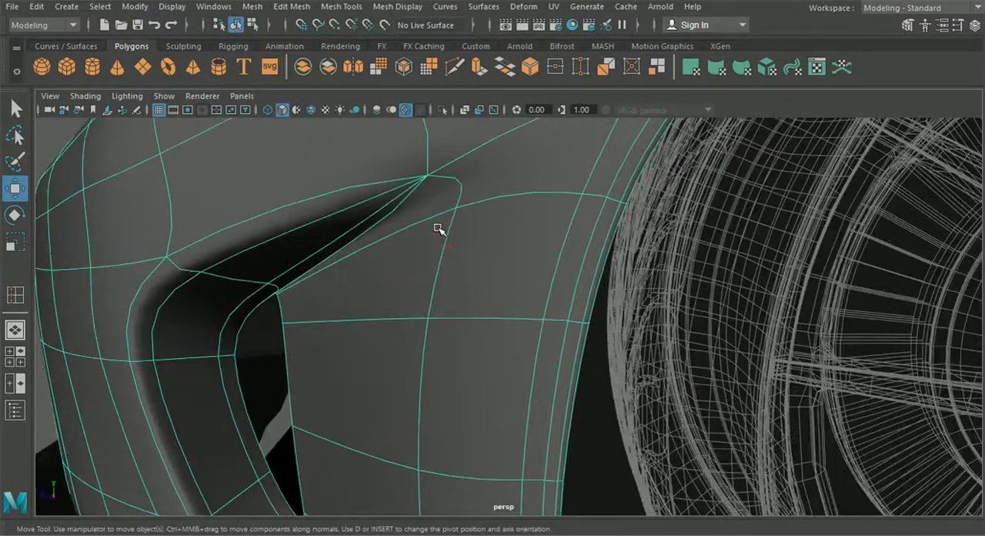
key("1")
middle_click_drag(443, 226, 444, 233, "alt")
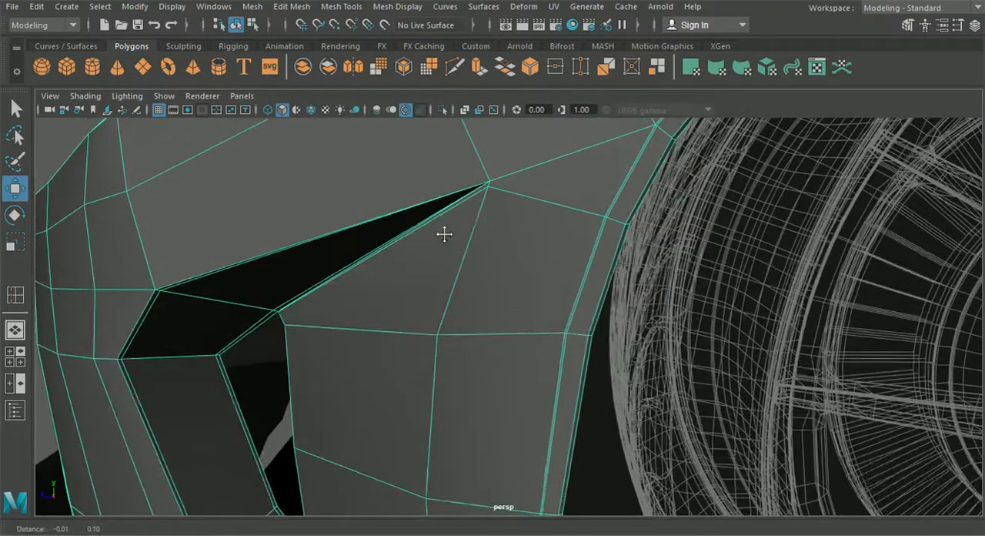
left_click(252, 6)
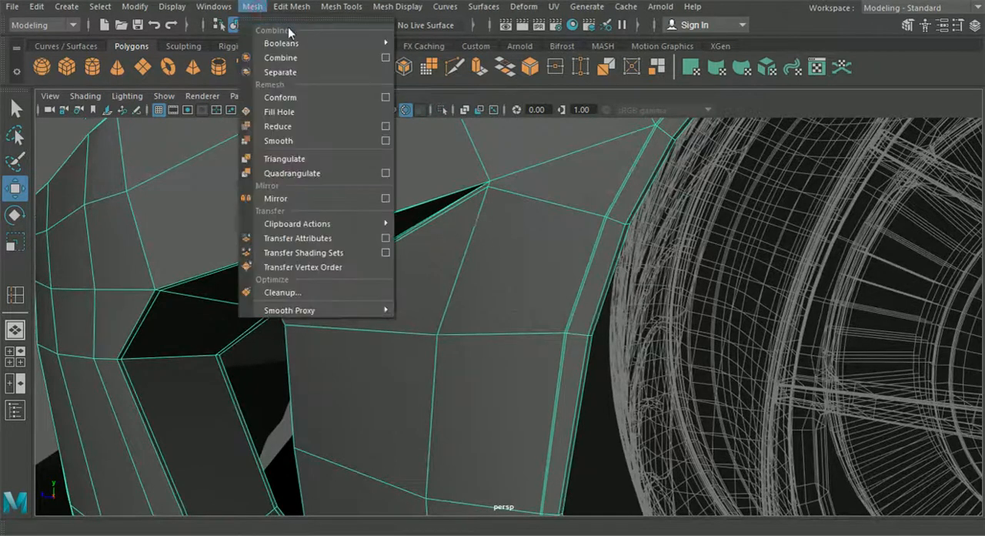
mouse_move(290, 6)
mouse_move(341, 6)
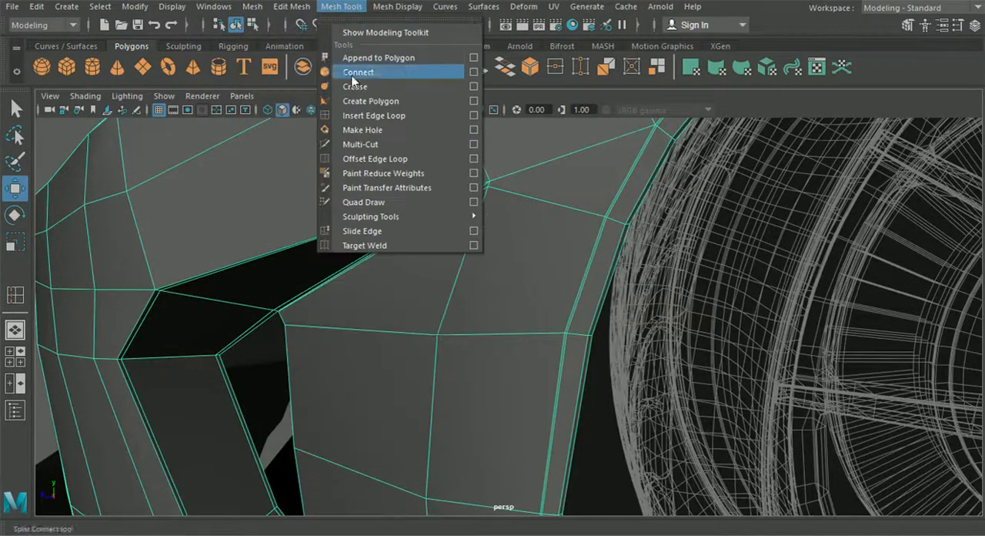
left_click(362, 114)
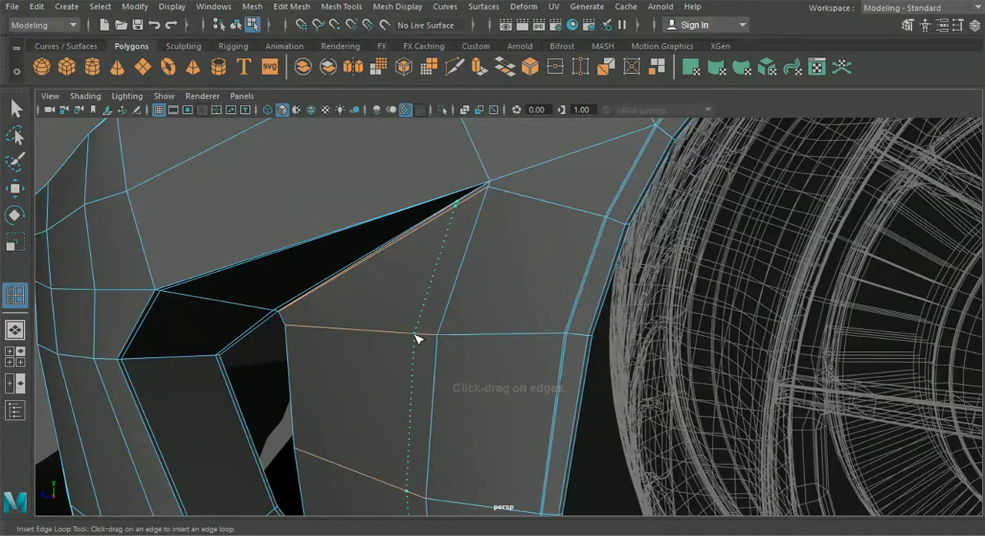
left_click(417, 335)
left_click_drag(417, 336, 356, 349, "alt")
left_click(15, 188)
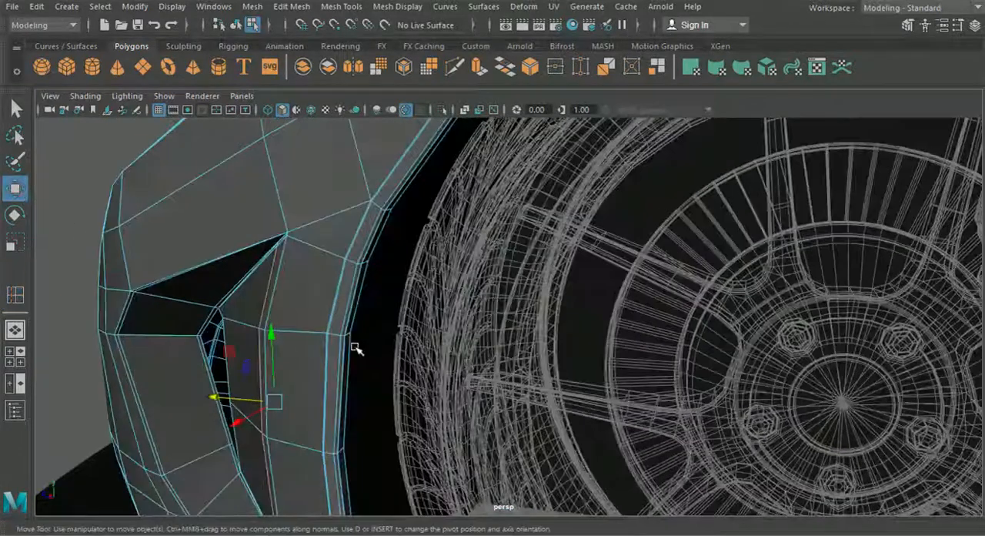
left_click_drag(222, 398, 261, 386)
middle_click_drag(274, 161, 321, 160, "alt")
Step: Preview the bumper smoothed in object mode and inspect the side opening and the car's front
left_click(237, 26)
key("3")
left_click(205, 213)
scroll(310, 289, "down", 4)
left_click_drag(310, 289, 357, 292, "alt")
scroll(508, 314, "up", 4)
left_click_drag(541, 312, 707, 234, "alt")
scroll(602, 291, "down", 3)
left_click_drag(591, 267, 498, 259, "alt")
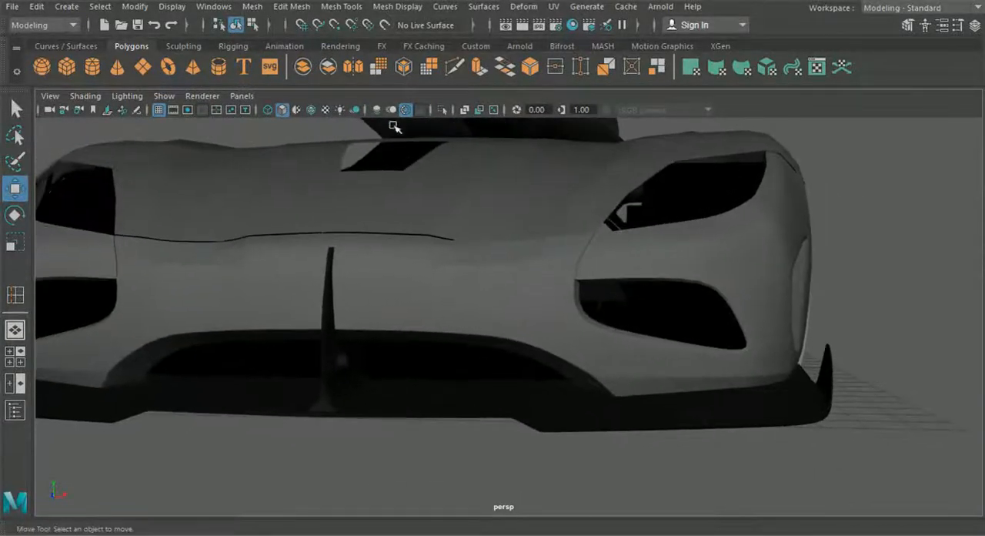
Step: Temporarily overlay the wireframe on the shaded car and examine the edge flow across the bumper and headlight area
left_click(312, 111)
scroll(444, 236, "down", 2)
mouse_move(444, 236)
left_mouse_down("alt")
mouse_move(395, 246)
mouse_move(400, 262)
mouse_move(305, 281)
left_mouse_up("alt")
scroll(401, 262, "up", 2)
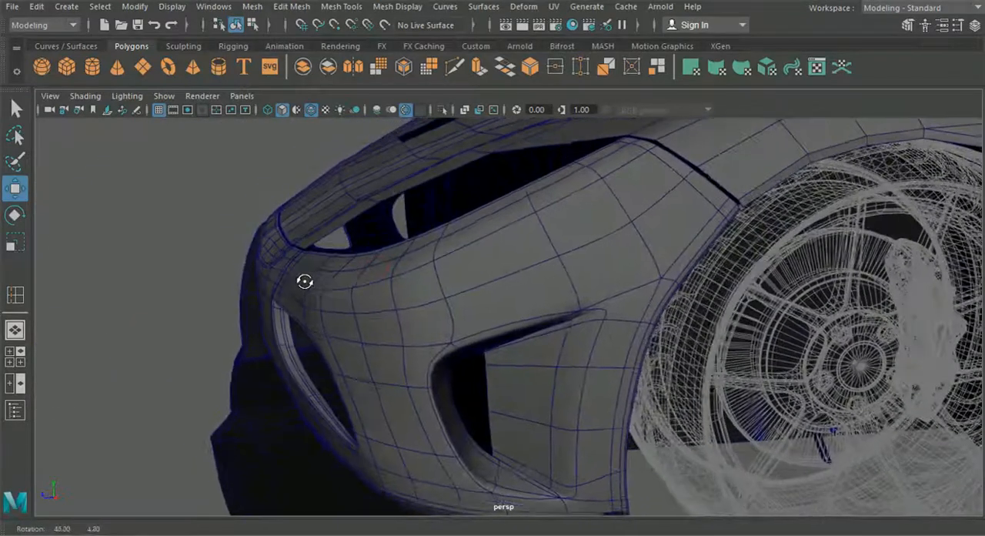
middle_click_drag(305, 282, 393, 283, "alt")
scroll(435, 291, "up", 3)
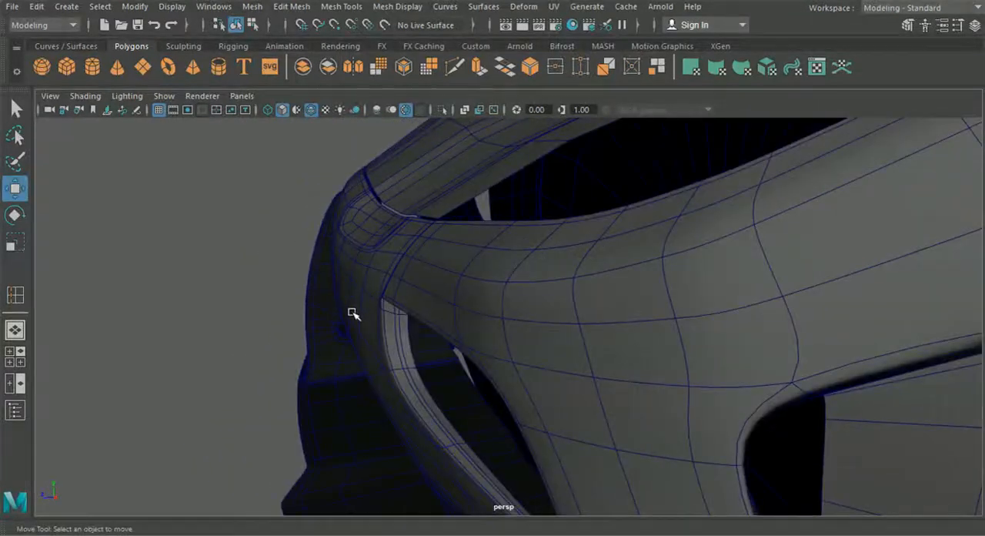
left_click_drag(352, 303, 473, 298, "alt")
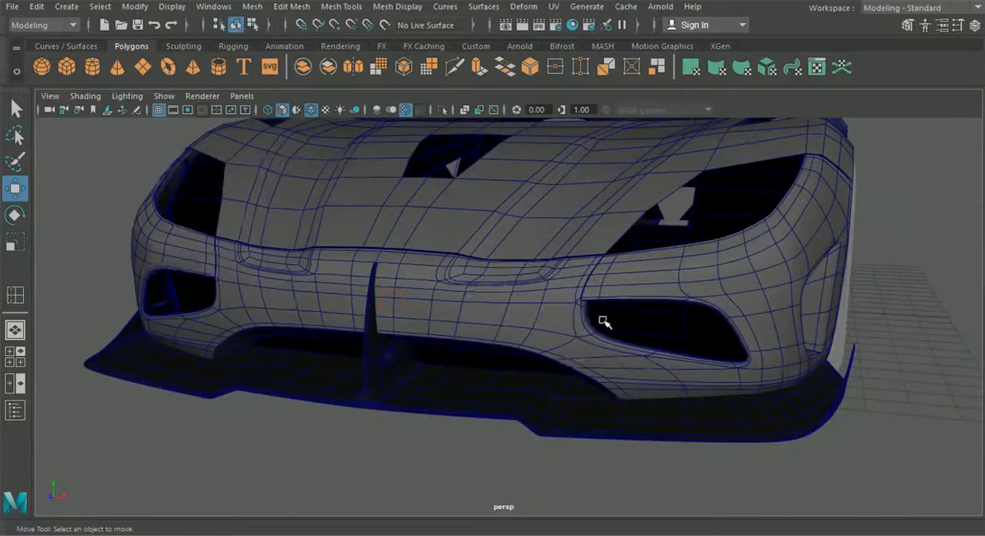
left_click(553, 328)
left_click(310, 110)
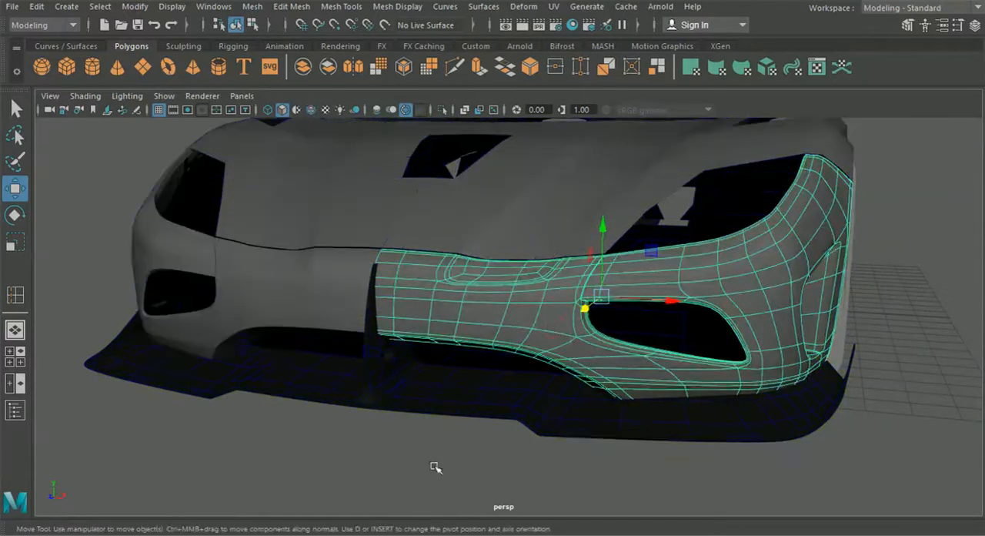
left_click(433, 484)
Step: Inspect the inner end of the bumper's front opening, select the bumper and bring up the full-size front view
left_click_drag(437, 484, 489, 412, "alt")
middle_click_drag(489, 412, 376, 400, "alt")
right_click_drag(376, 400, 450, 396, "alt")
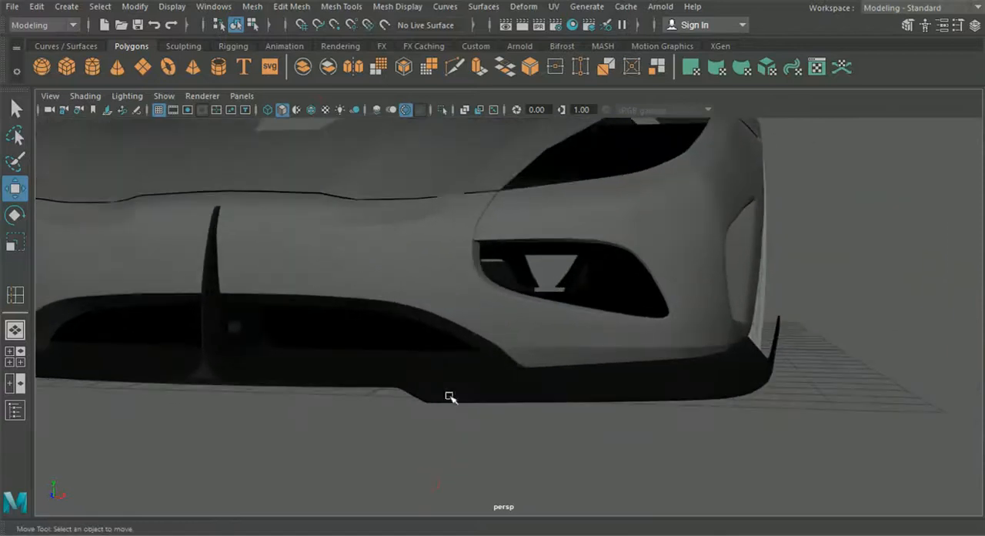
right_click_drag(479, 238, 475, 259, "alt")
left_click(453, 215)
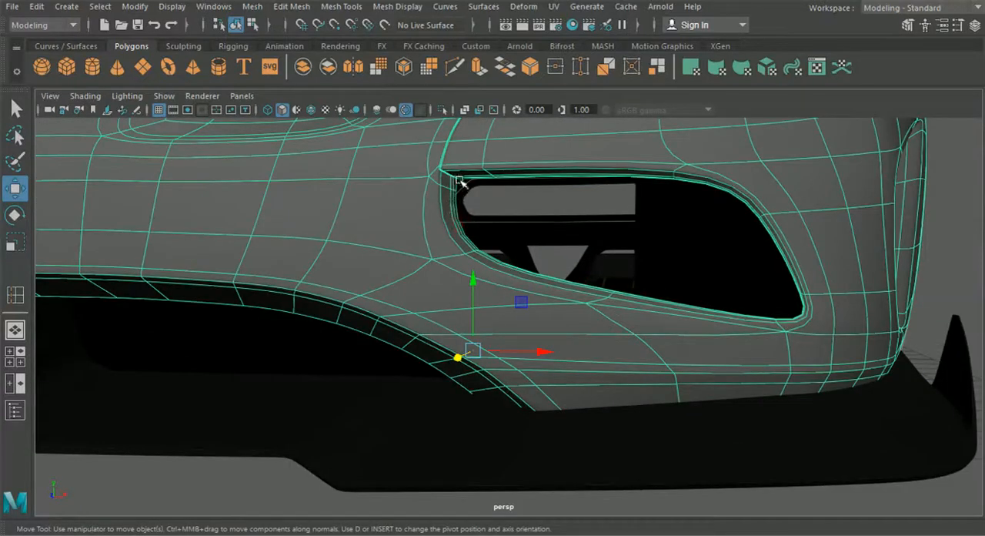
left_click(20, 362)
key("space")
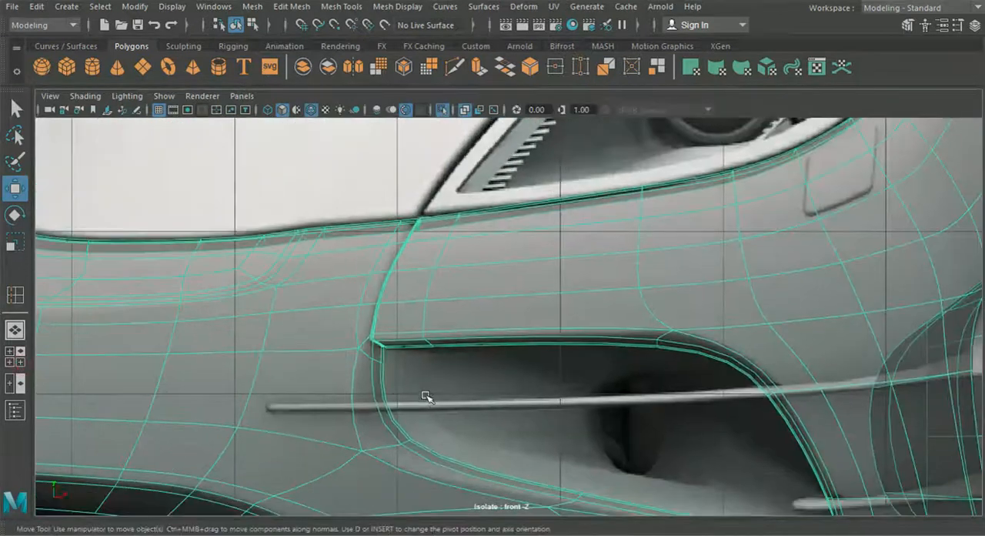
Step: Move the inner lip vertices at the front opening's end nearest the car's centre outward along X to widen the lip
scroll(421, 401, "down", 2)
right_click_drag(393, 306, 332, 241)
scroll(390, 412, "up", 2)
middle_click_drag(389, 412, 436, 332, "alt")
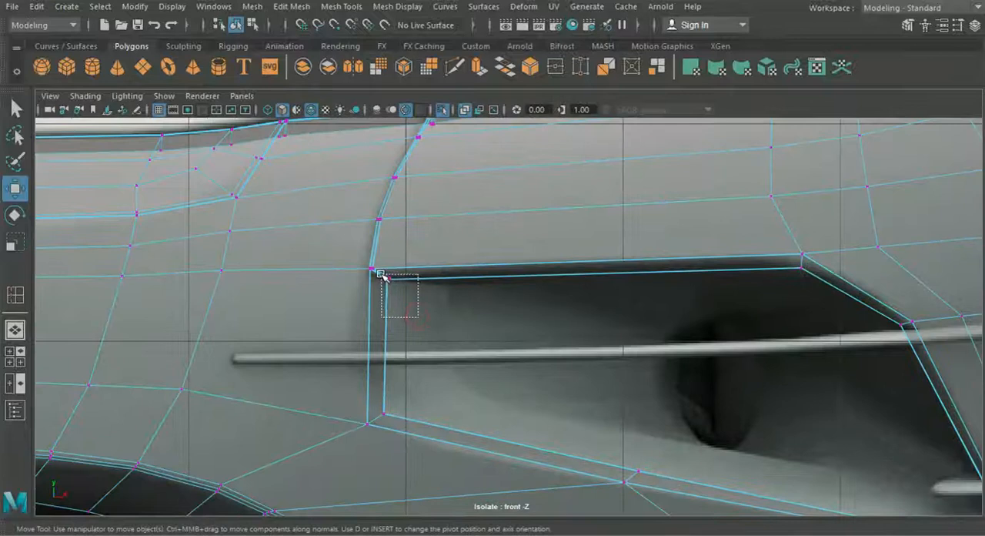
left_click_drag(456, 345, 482, 349)
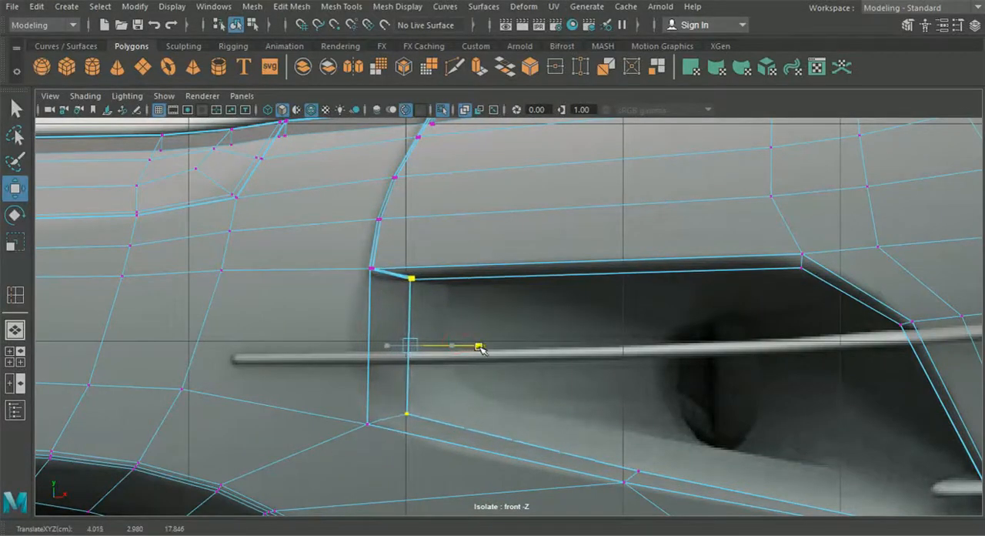
middle_click_drag(574, 420, 555, 357, "alt")
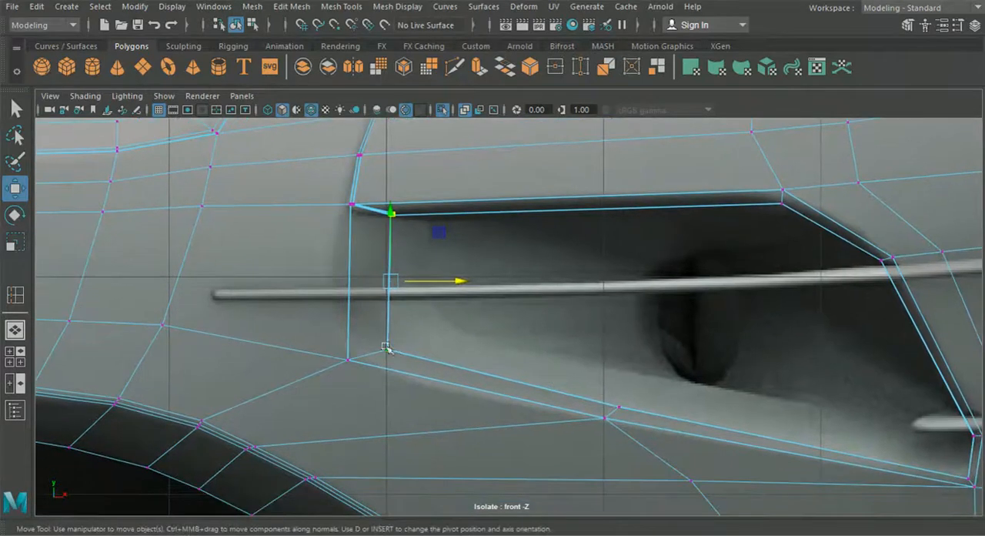
Step: Return the bumper to object mode with smooth preview on and inspect its front openings in perspective with the full car shown
key("F8")
left_click(393, 221)
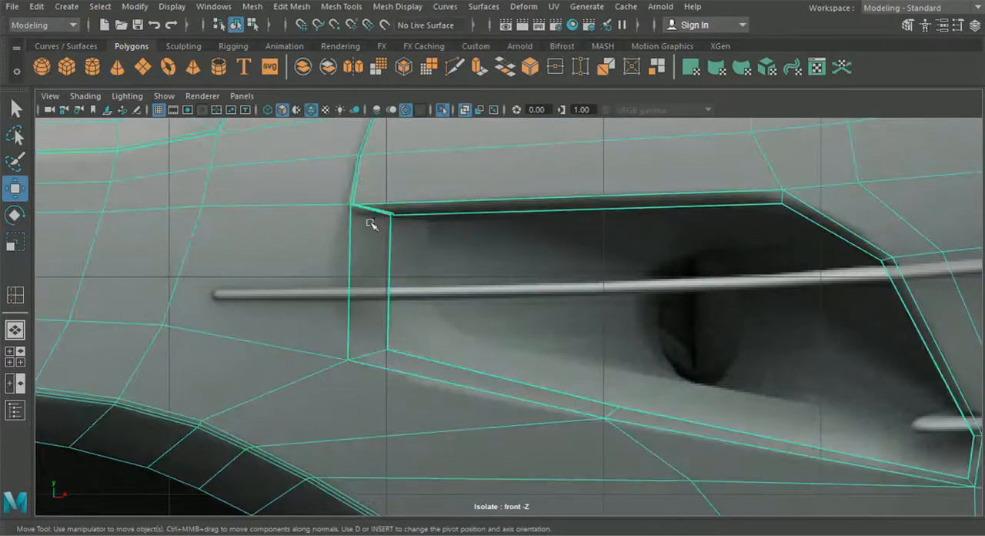
key("3")
left_click(8, 337)
left_click_drag(325, 345, 455, 364, "alt")
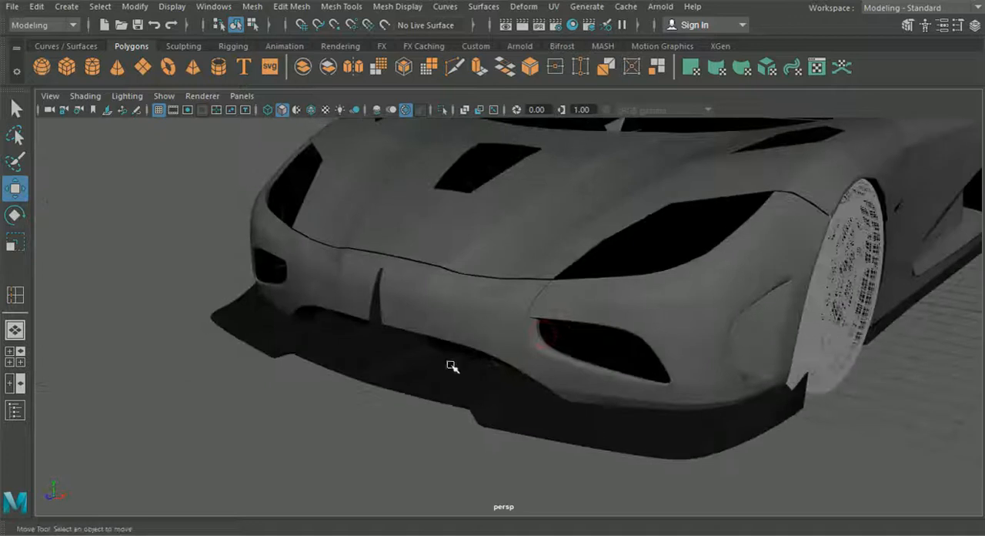
scroll(442, 331, "up", 5)
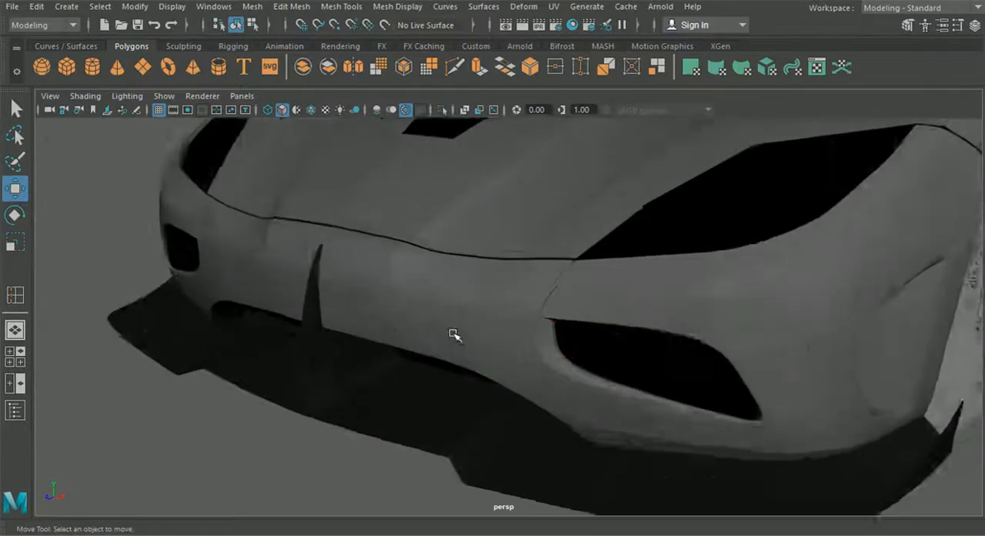
scroll(340, 352, "down", 5)
left_click_drag(395, 346, 624, 333, "alt")
Step: Examine the hood and then the whole car body from the front, side and rear to review the overall shape
left_click(693, 263)
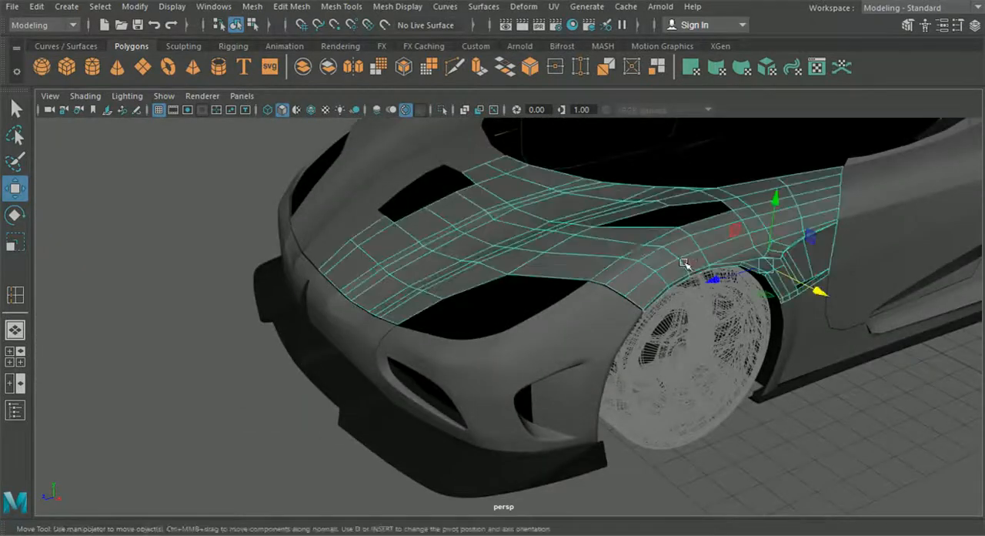
middle_click_drag(671, 277, 668, 276, "alt")
left_click_drag(741, 345, 599, 322, "alt")
left_click_drag(554, 284, 703, 422, "alt")
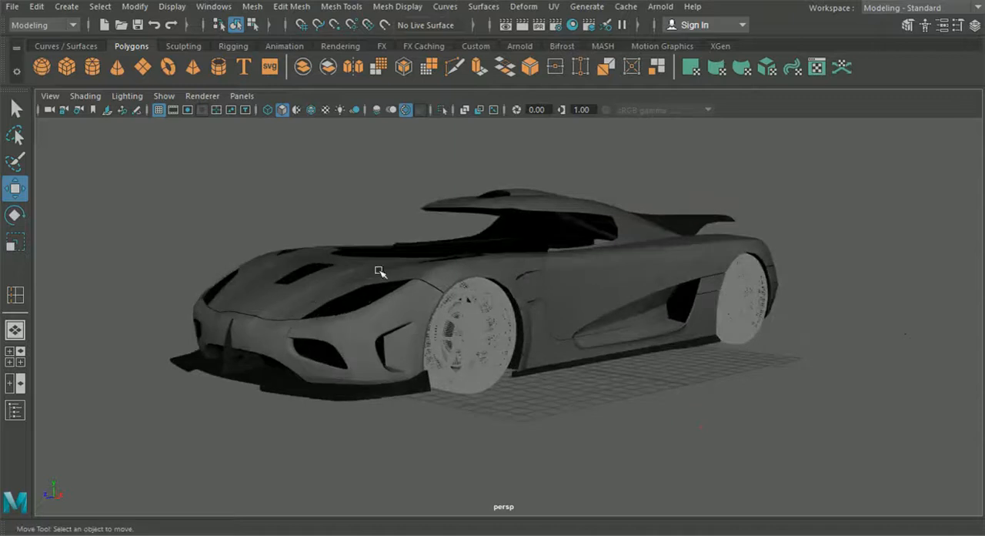
left_click_drag(513, 274, 501, 331, "alt")
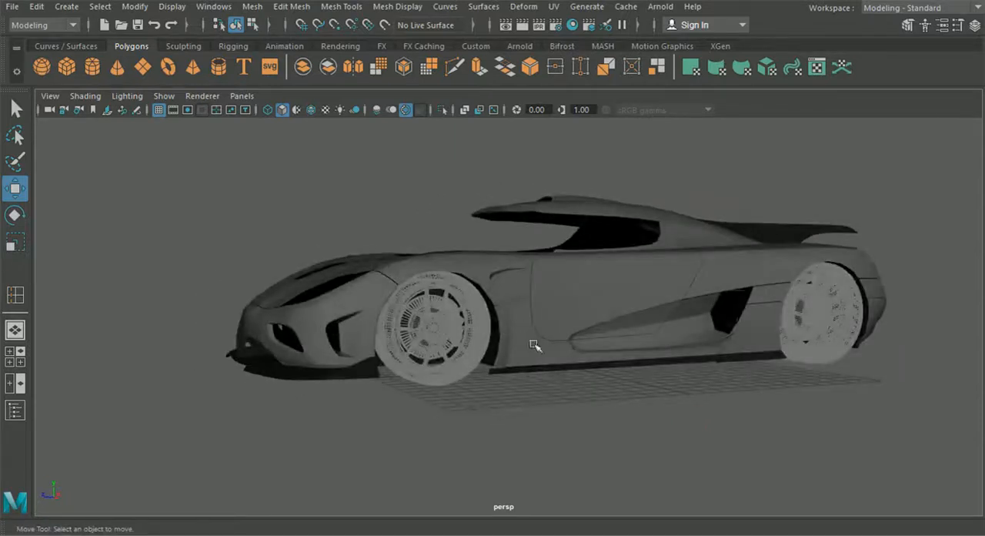
left_click_drag(759, 317, 606, 295, "alt")
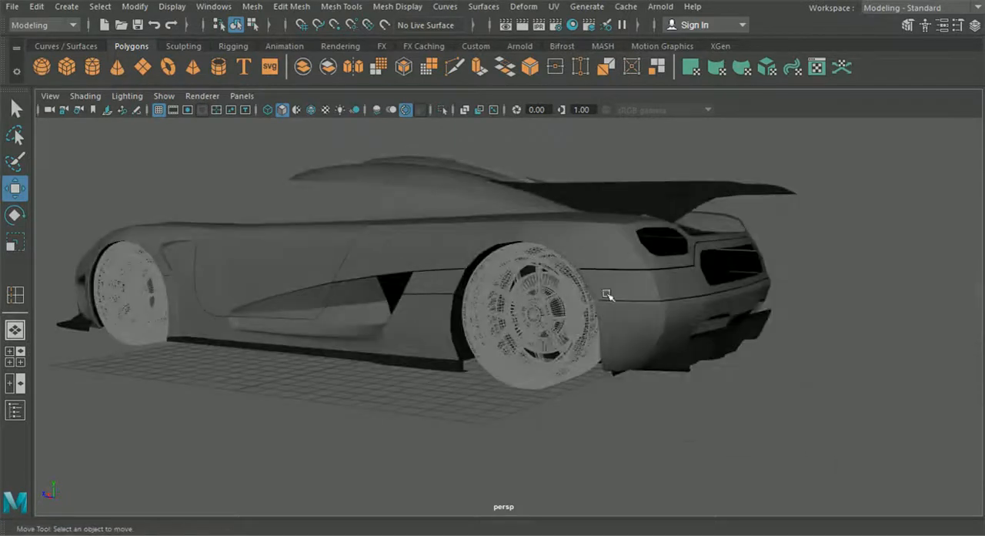
left_click_drag(346, 340, 617, 392, "alt")
left_click_drag(785, 274, 543, 368, "alt")
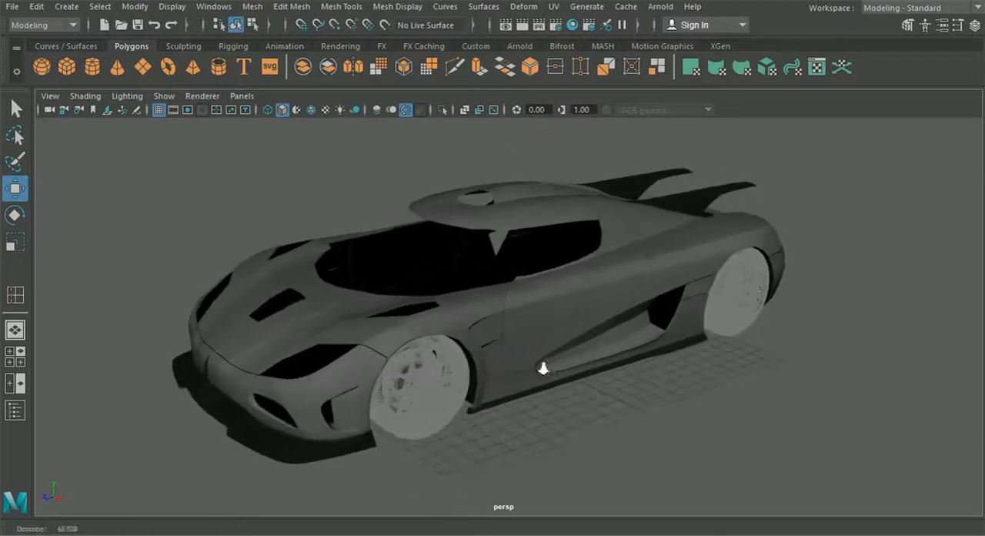